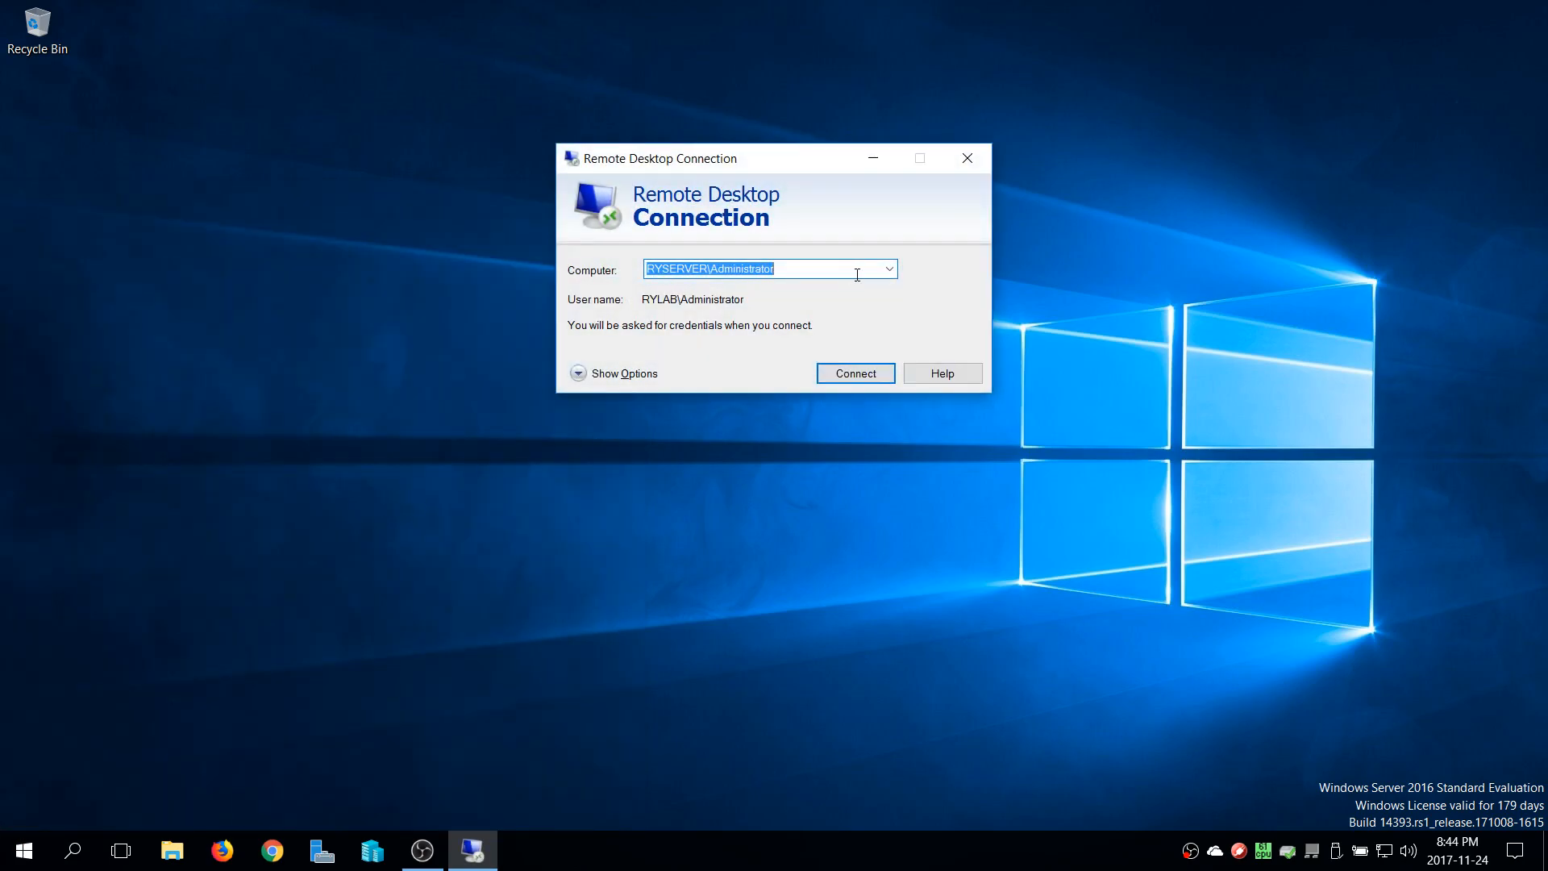
Set the remote computer to RYSERVER and connect by entering the Administrator account's password
left_click(834, 271)
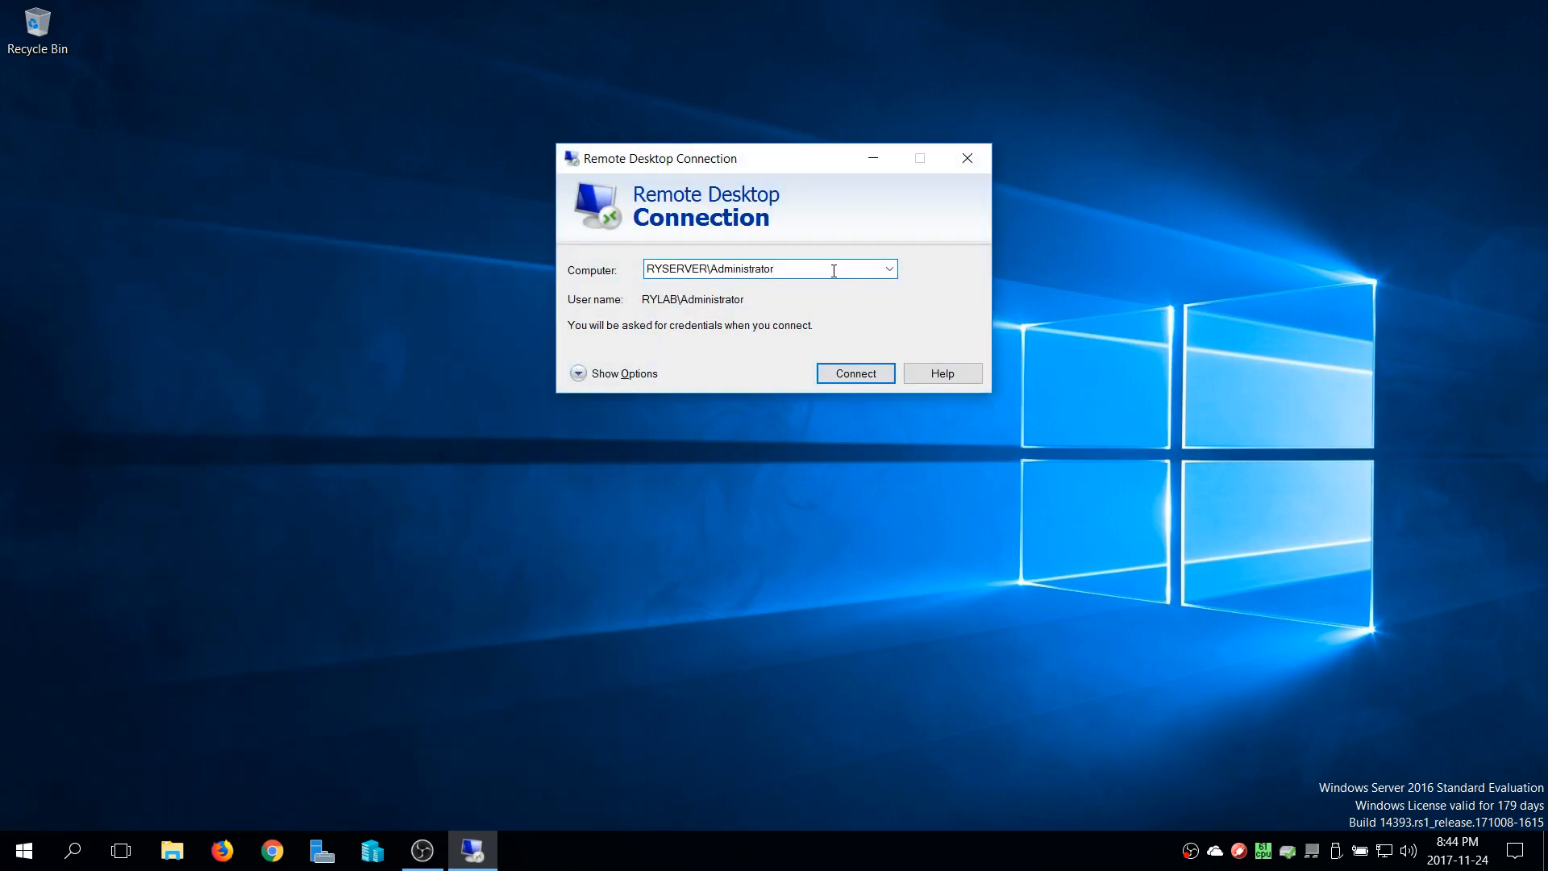
key("BackSpace")
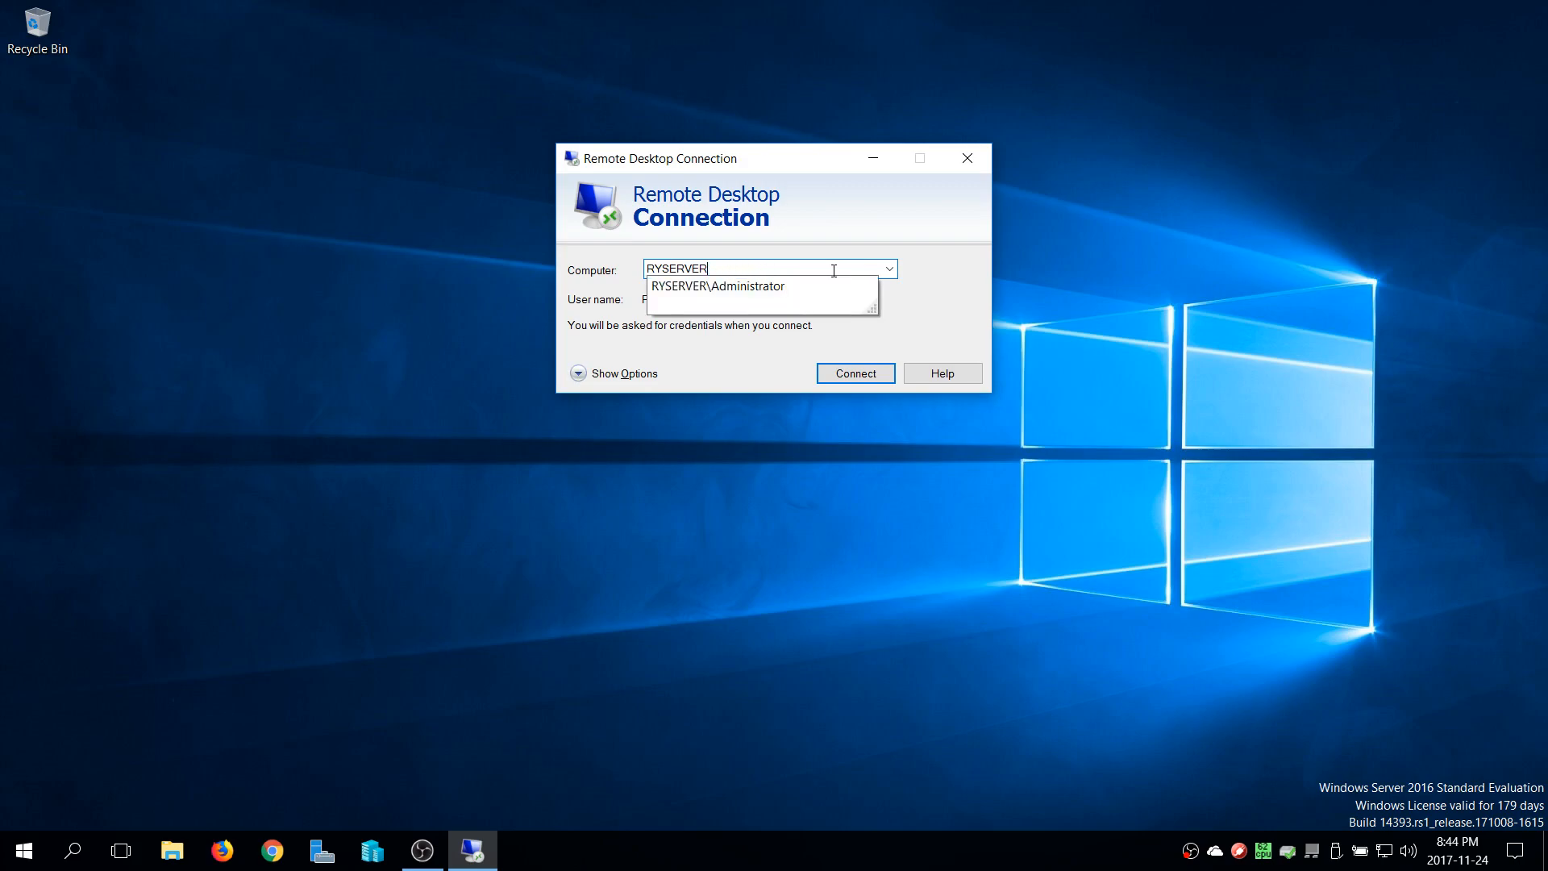
key("Return")
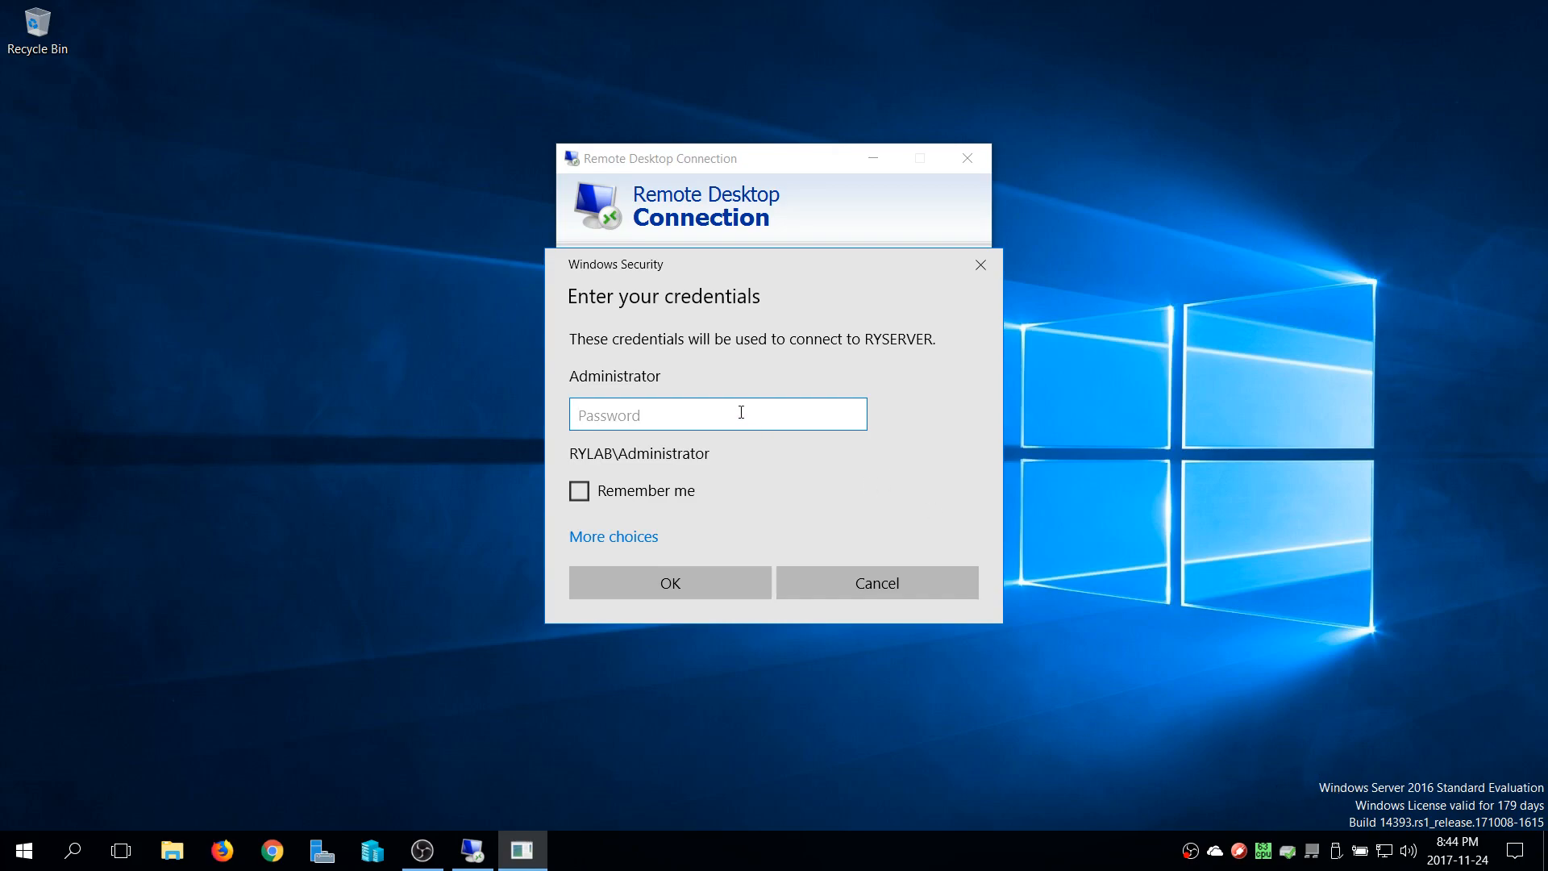
type("P")
left_click(651, 585)
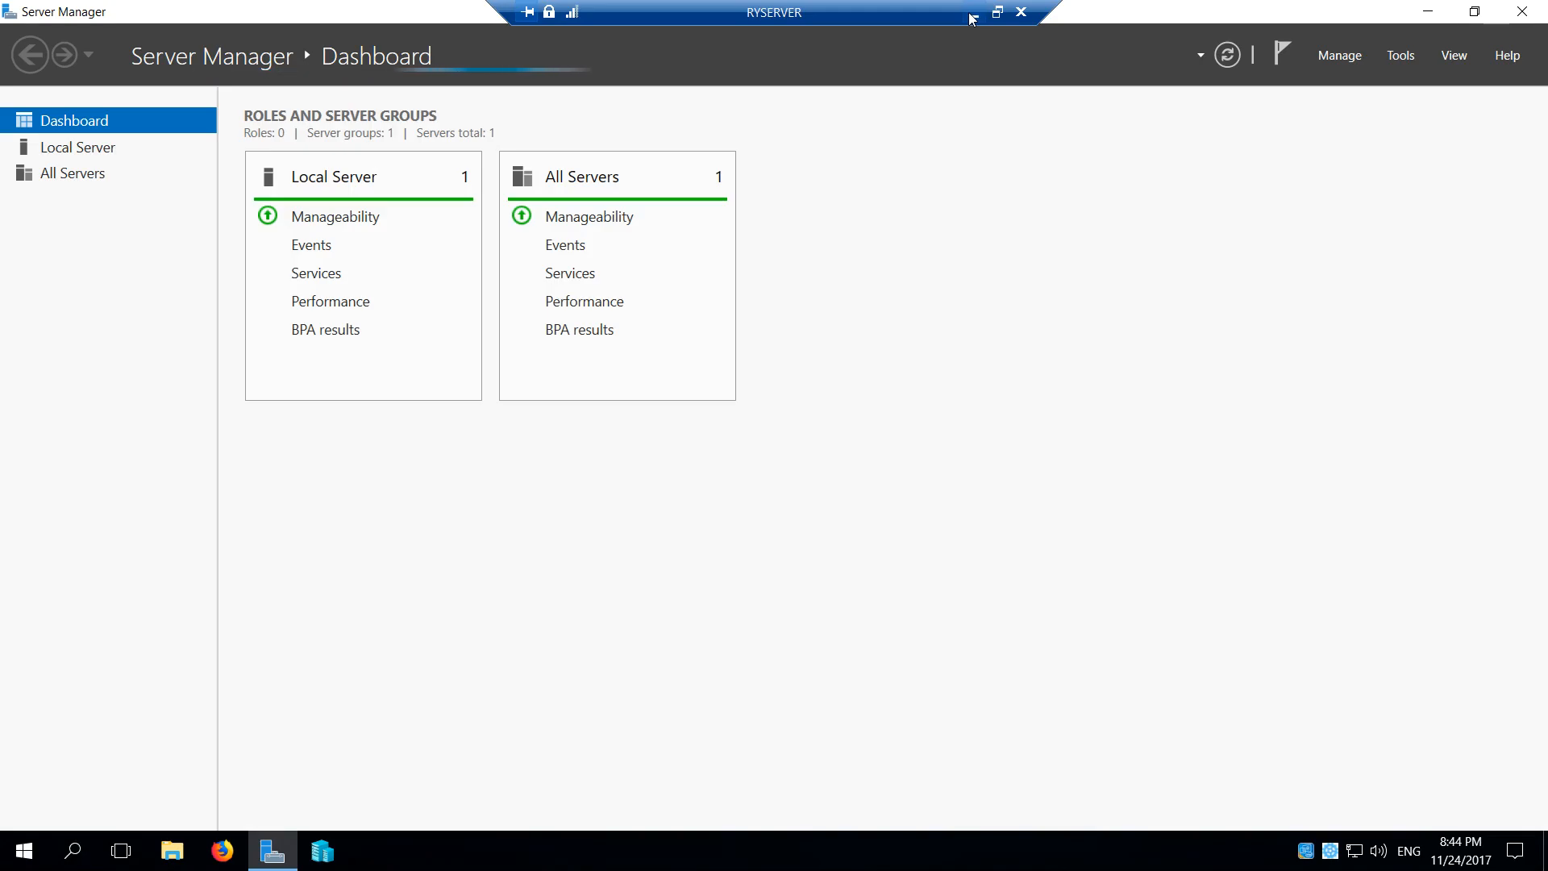
Minimize the RYSERVER session to view the local desktop and bring the session back
left_click(972, 13)
mouse_move(1265, 864)
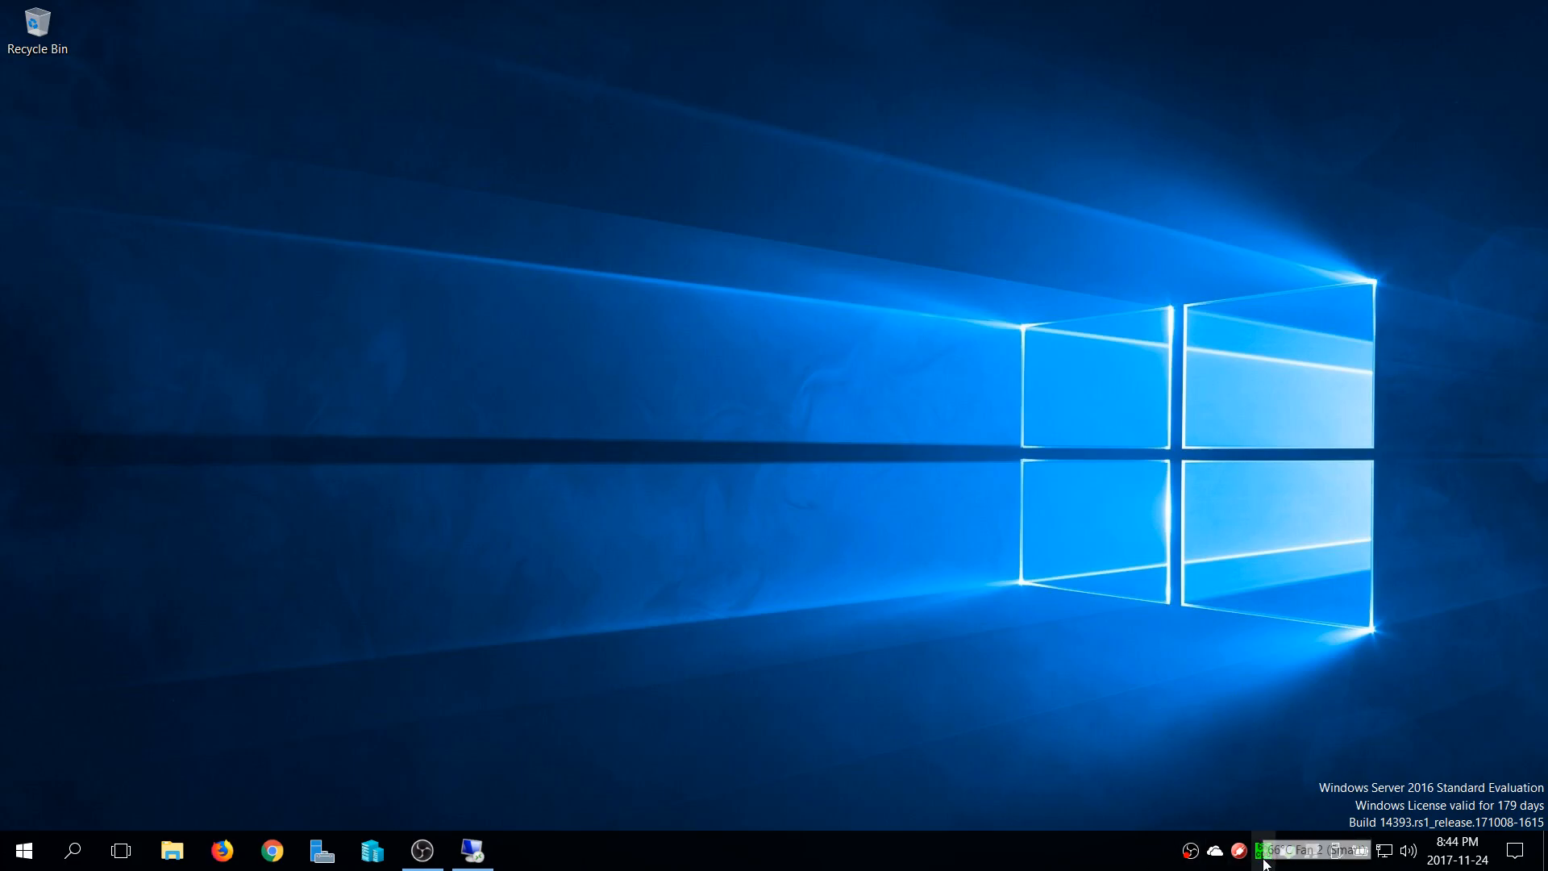
left_click(473, 853)
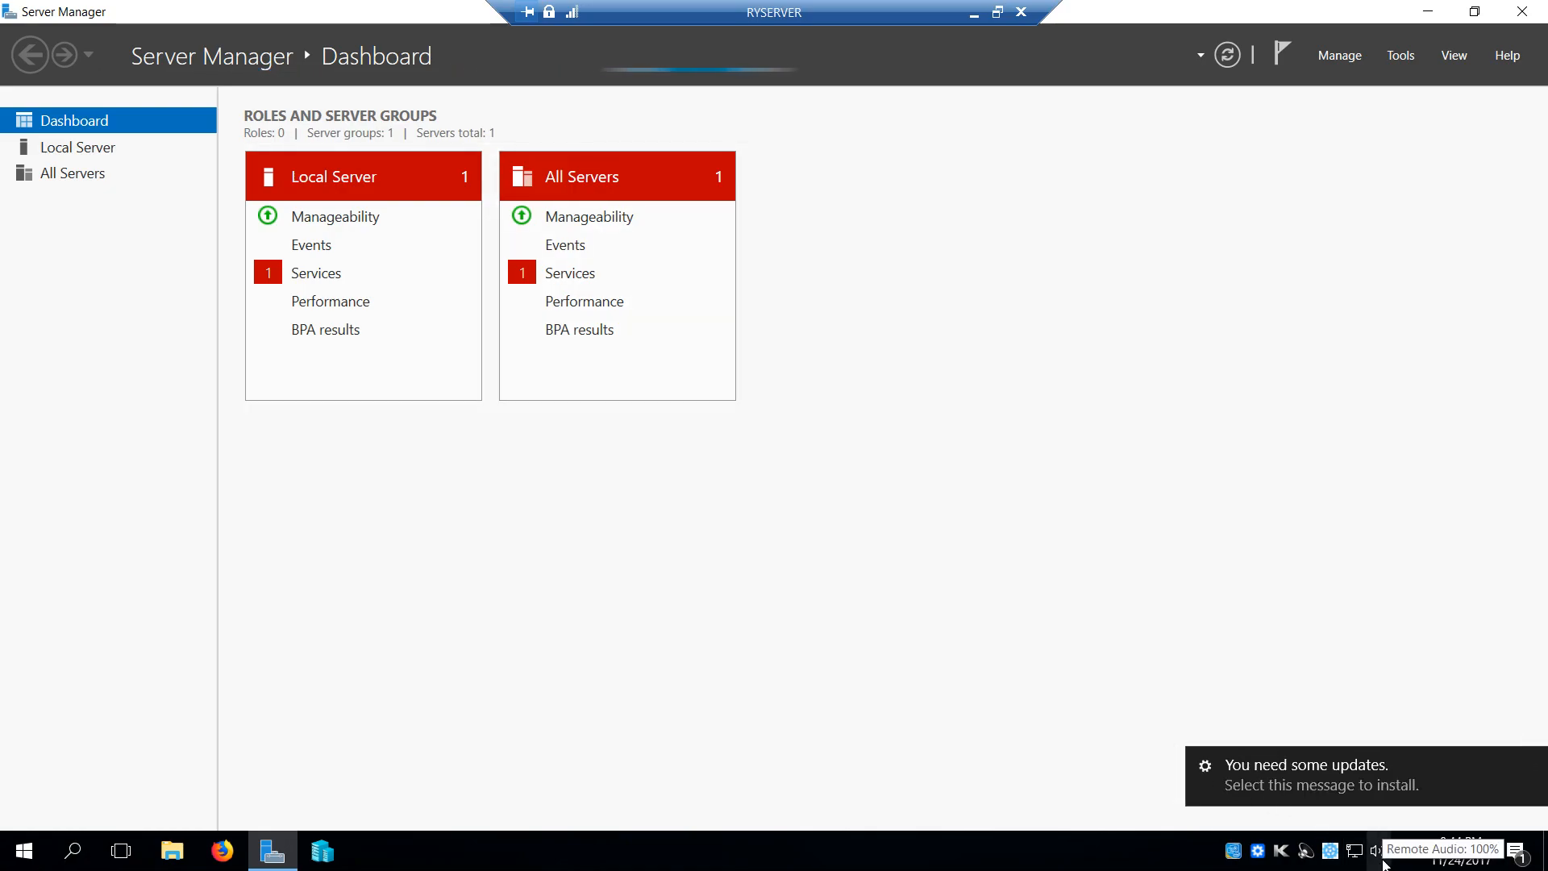
left_click(1379, 853)
right_click(1382, 864)
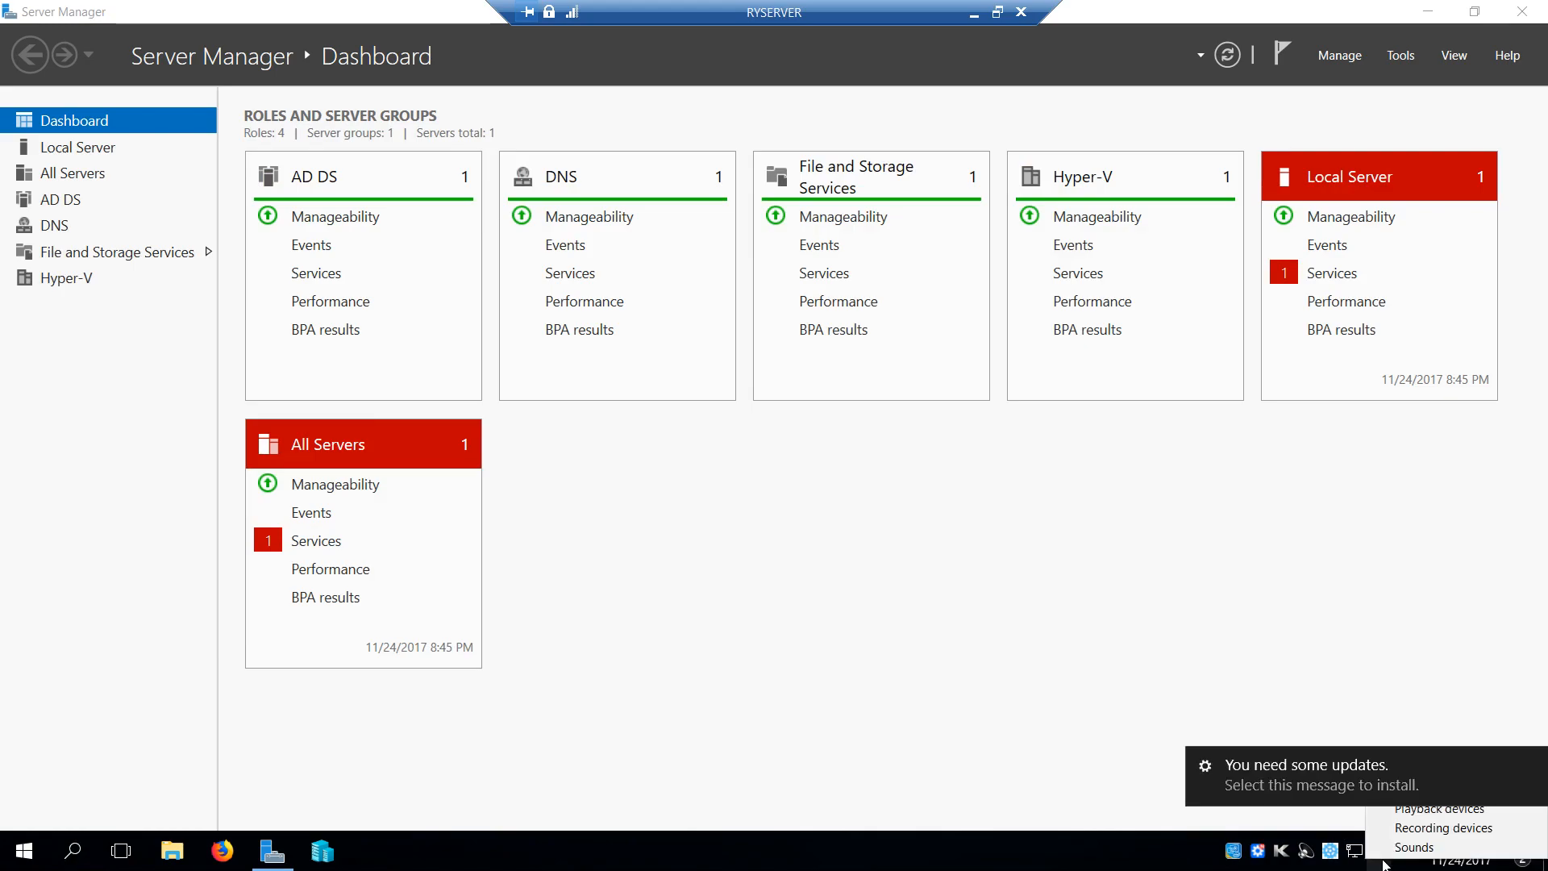
left_click(1051, 869)
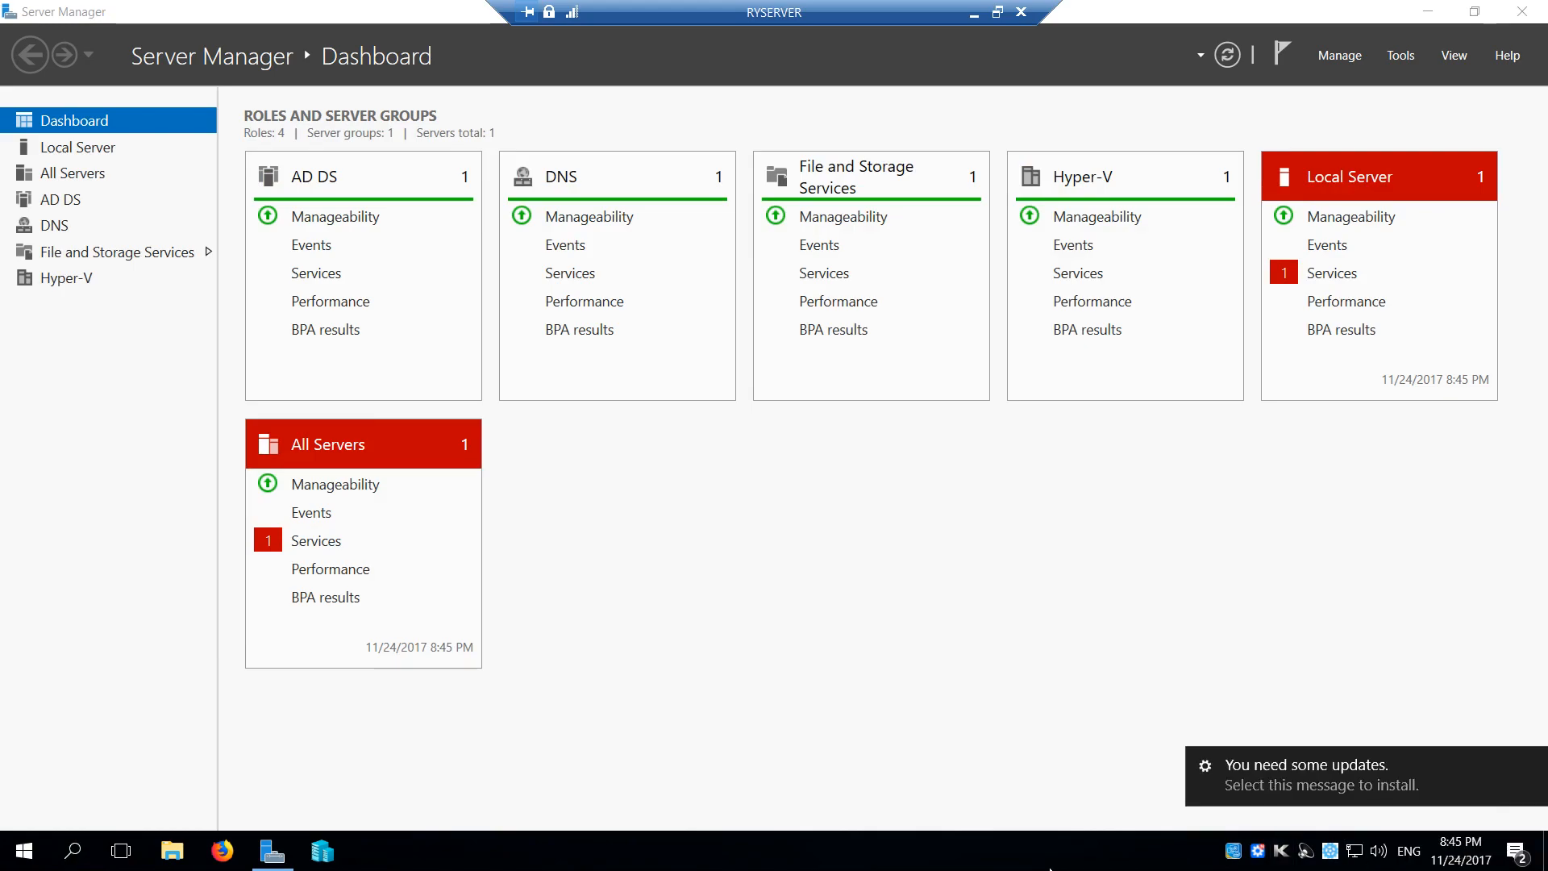
Disconnect the RYSERVER session and reopen Remote Desktop Connection
left_click(1021, 12)
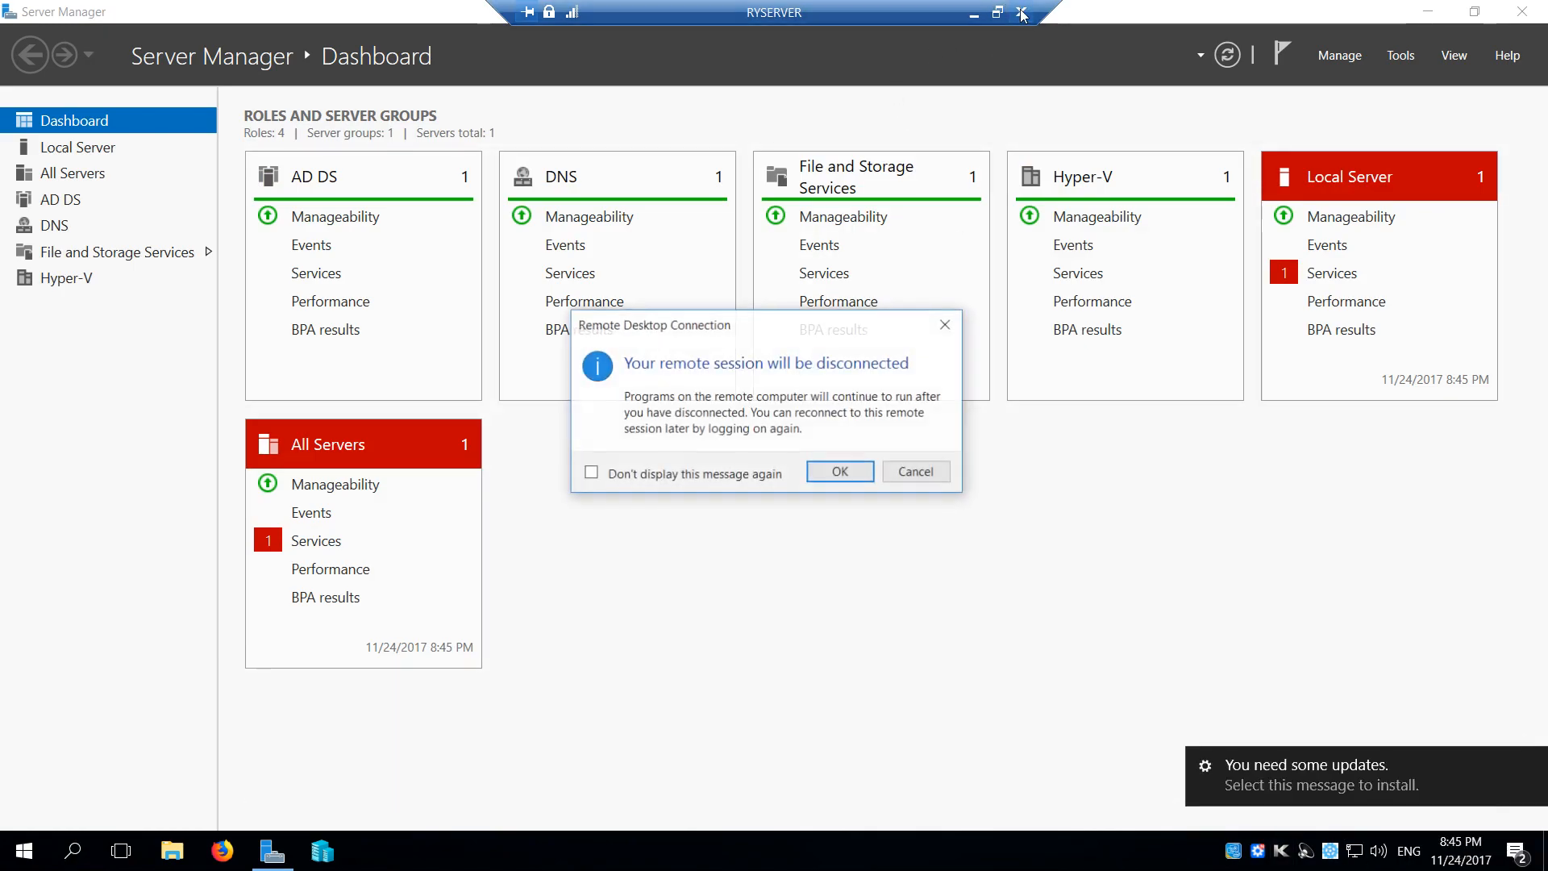
left_click(840, 472)
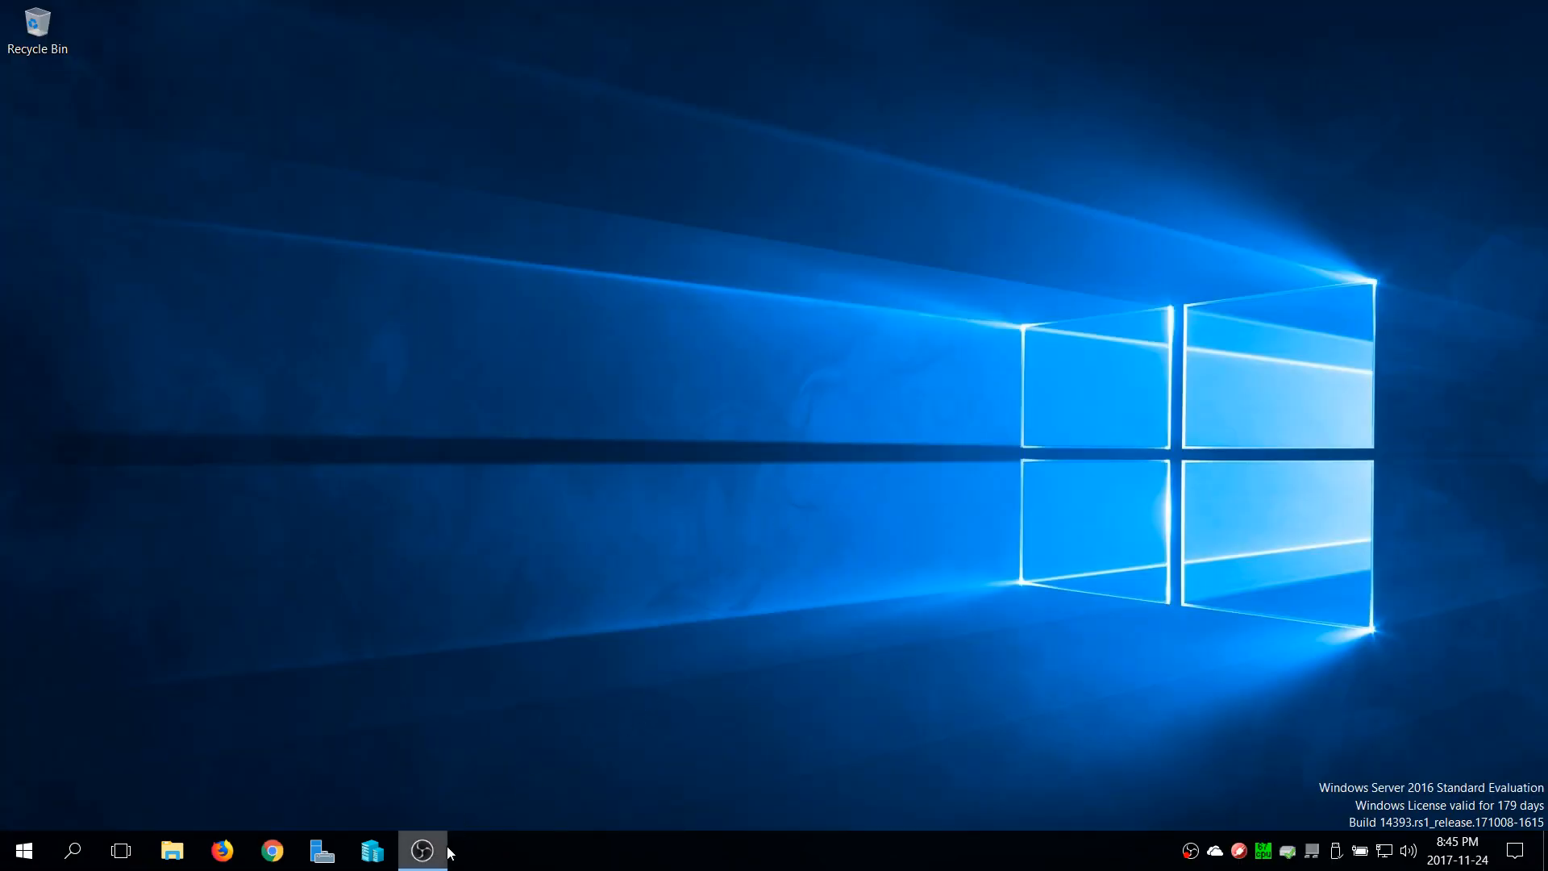
left_click(24, 851)
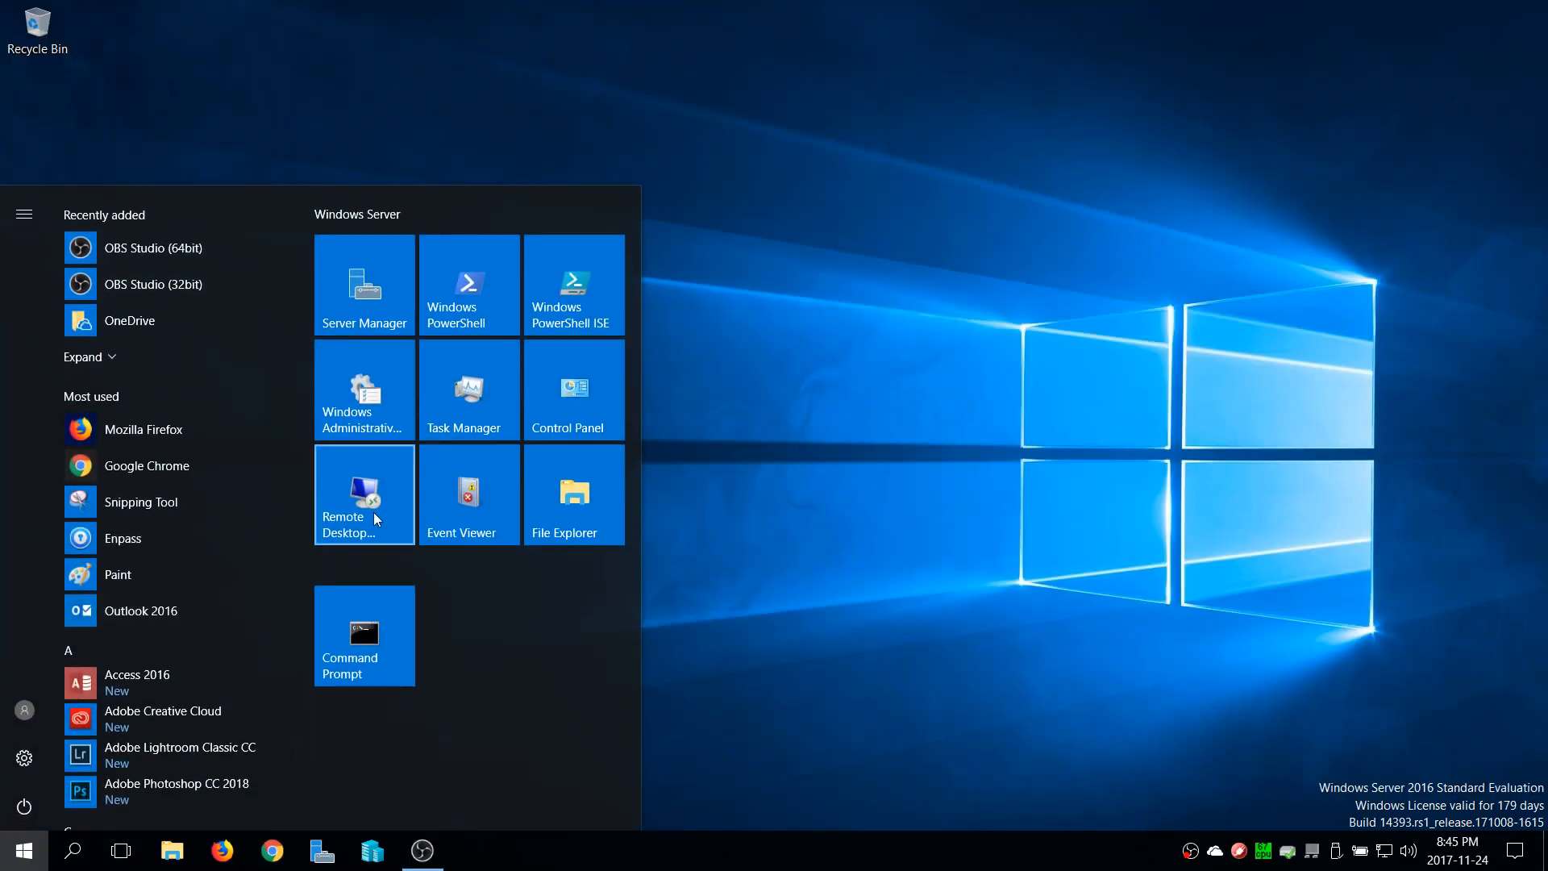
left_click(374, 513)
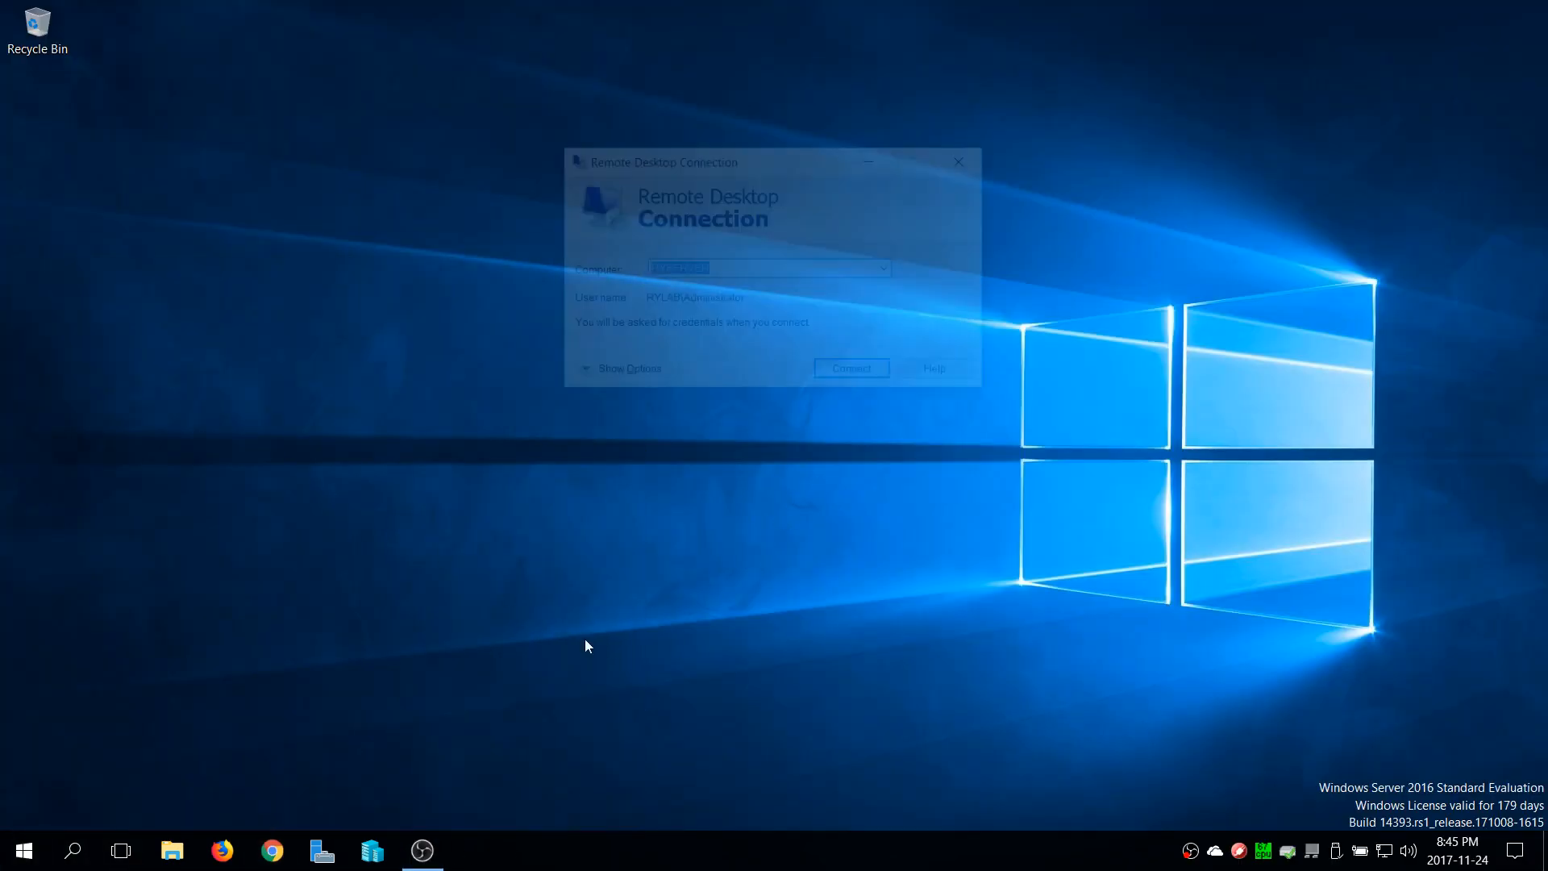
Show the connection options and set the connection speed to LAN (10 Mbps or higher)
left_click(579, 373)
left_click(850, 268)
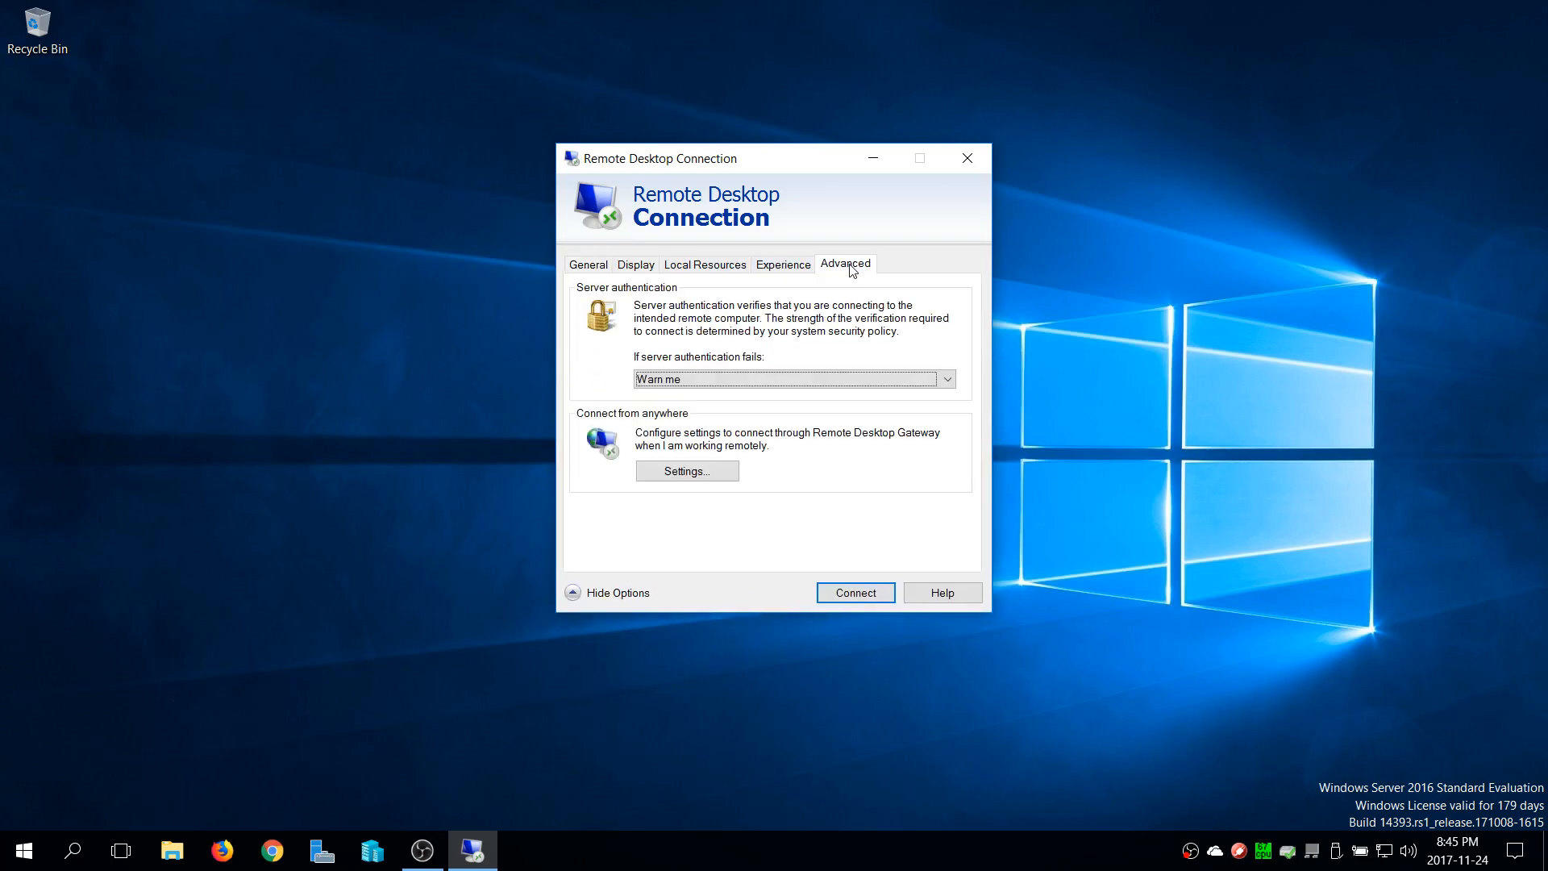
left_click(783, 269)
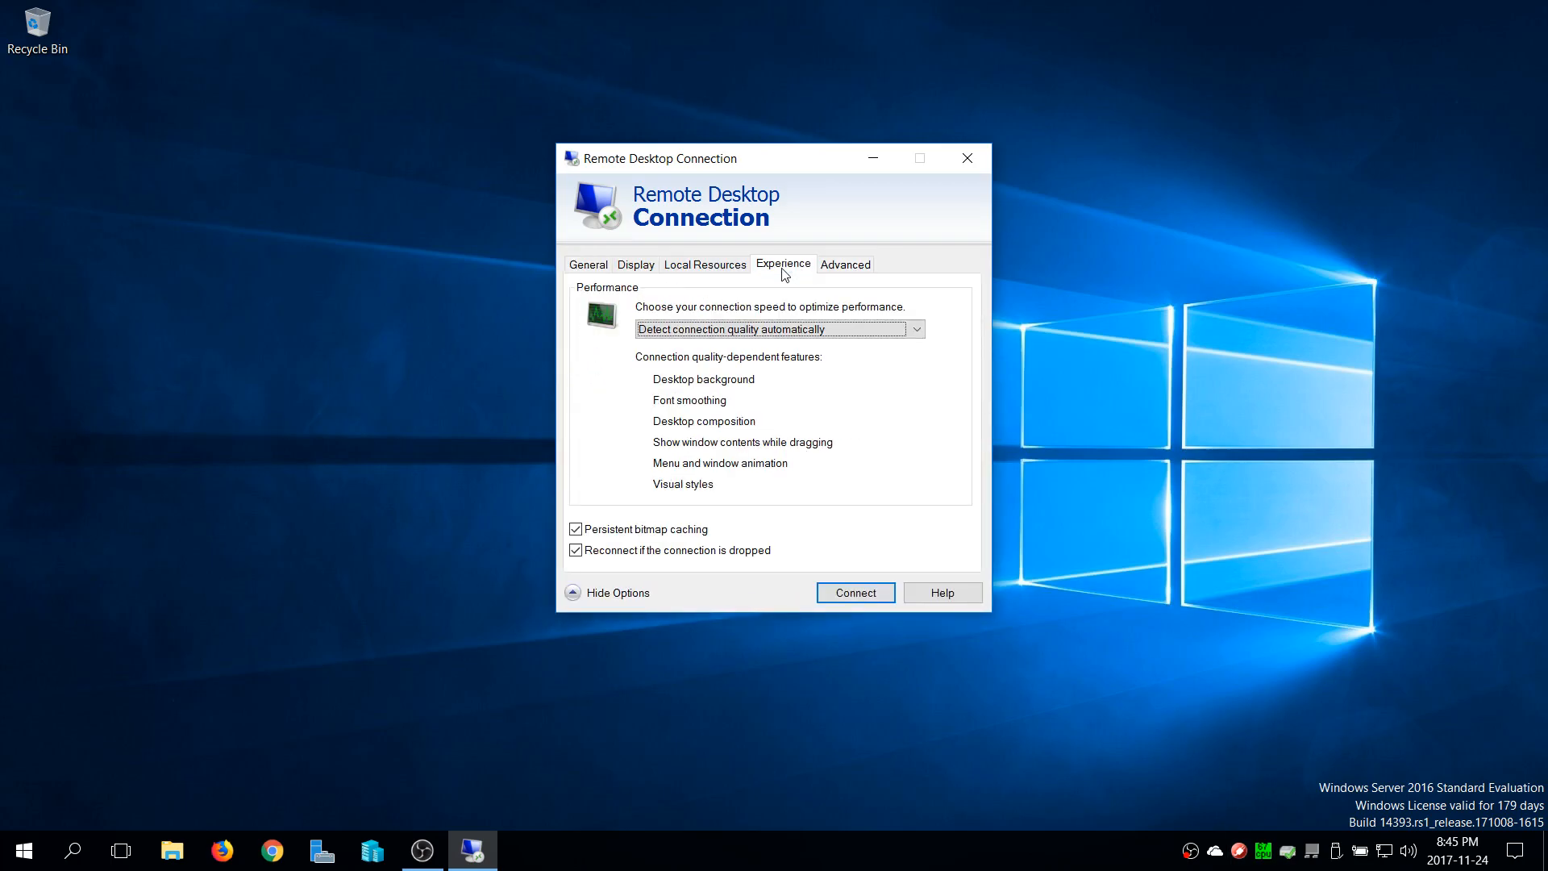
left_click(917, 329)
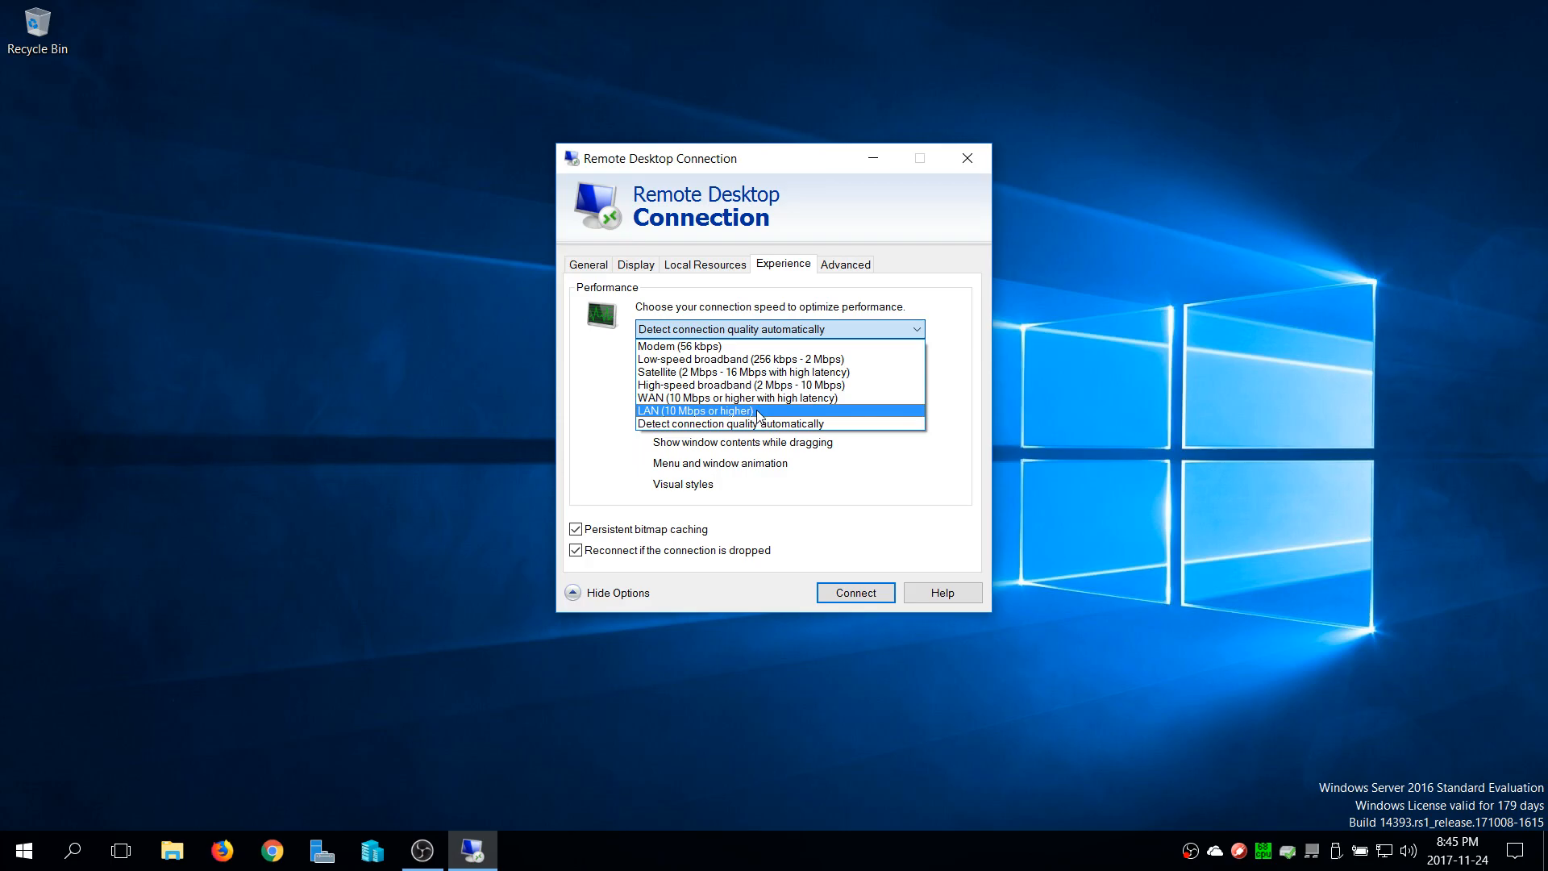
left_click(759, 412)
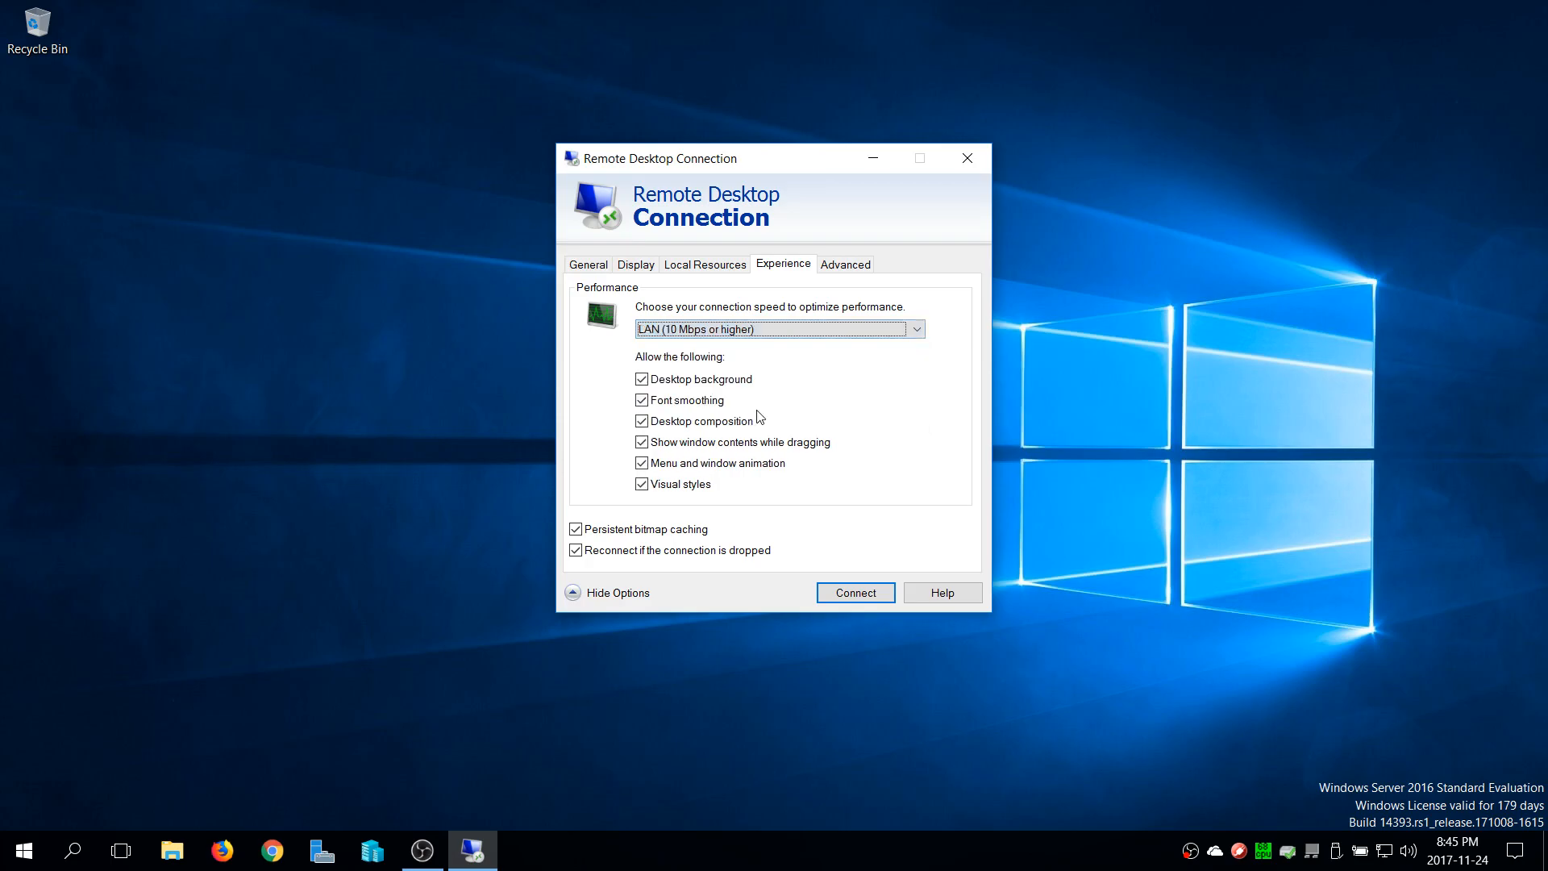
Set remote audio to play on the remote computer and apply Windows key combinations on this computer
left_click(724, 267)
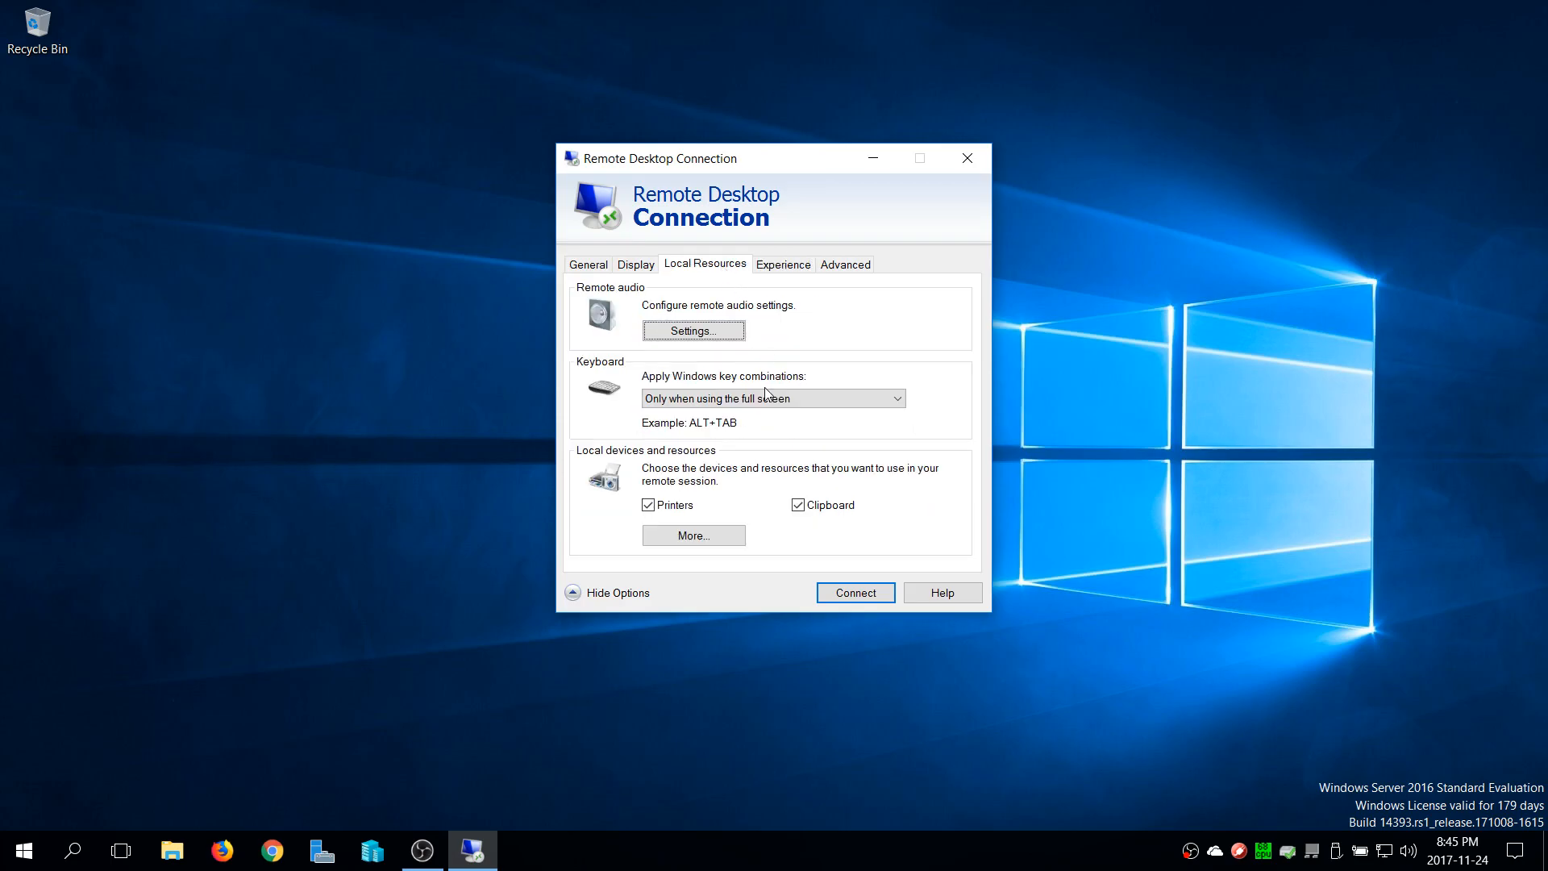
left_click(724, 332)
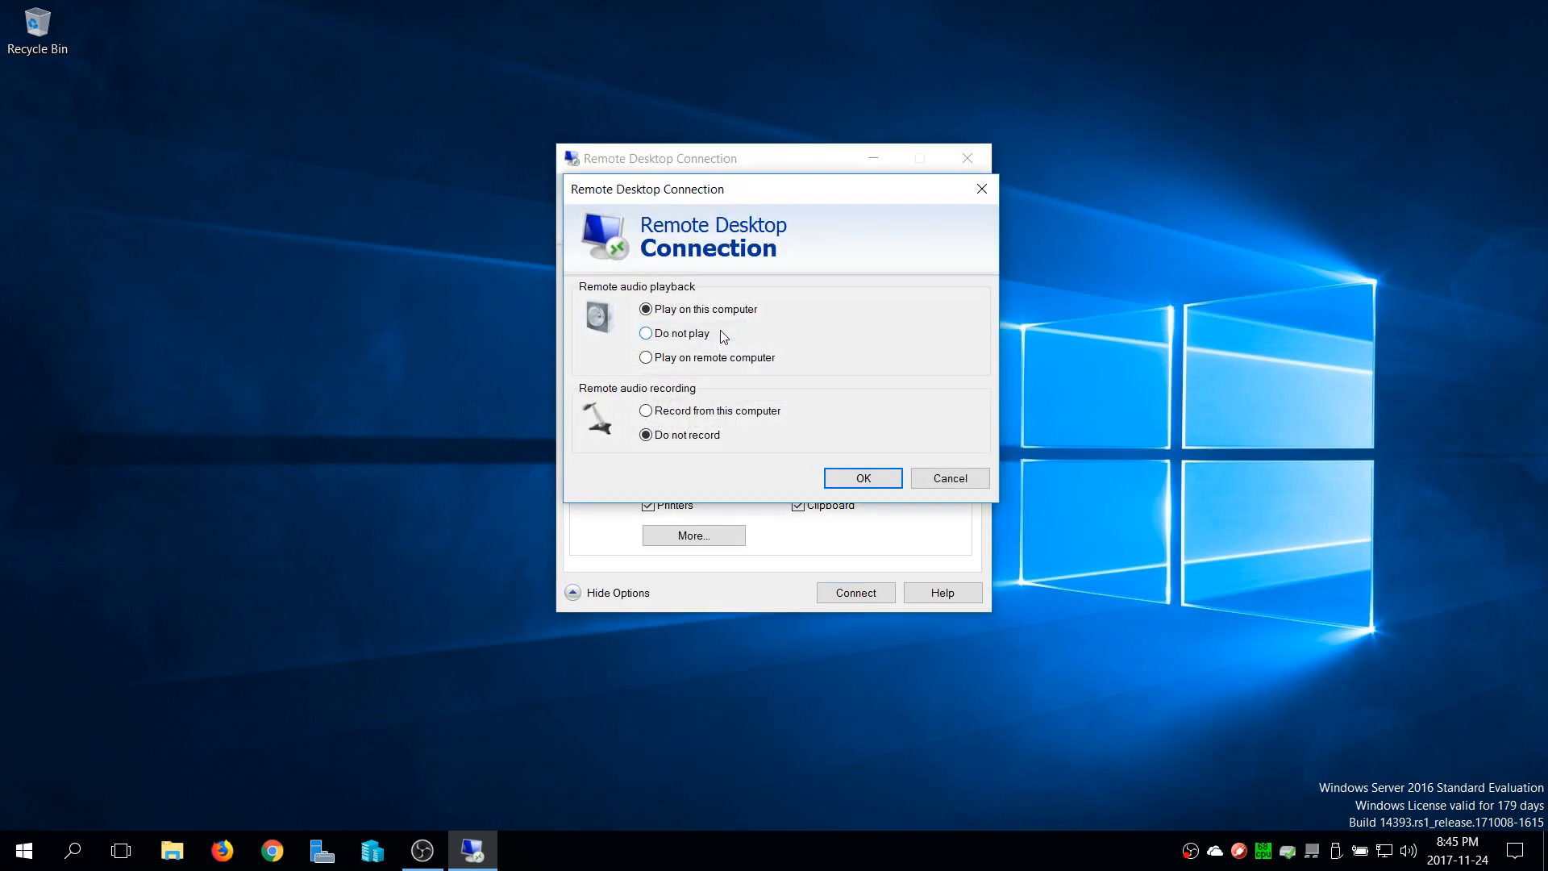
left_click(714, 359)
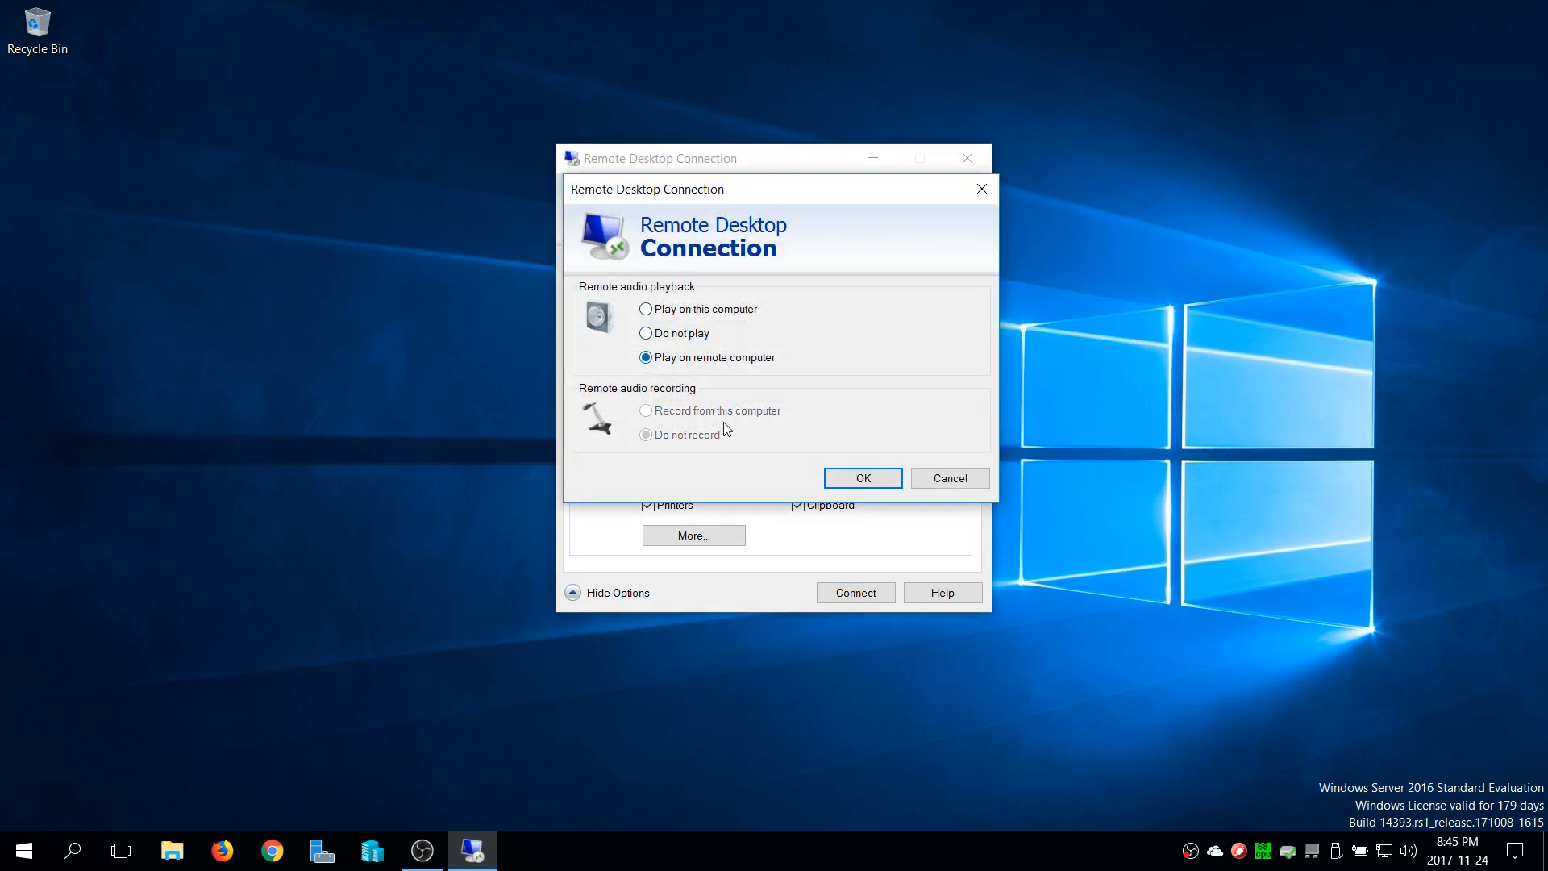
left_click(864, 478)
left_click(724, 399)
left_click(730, 416)
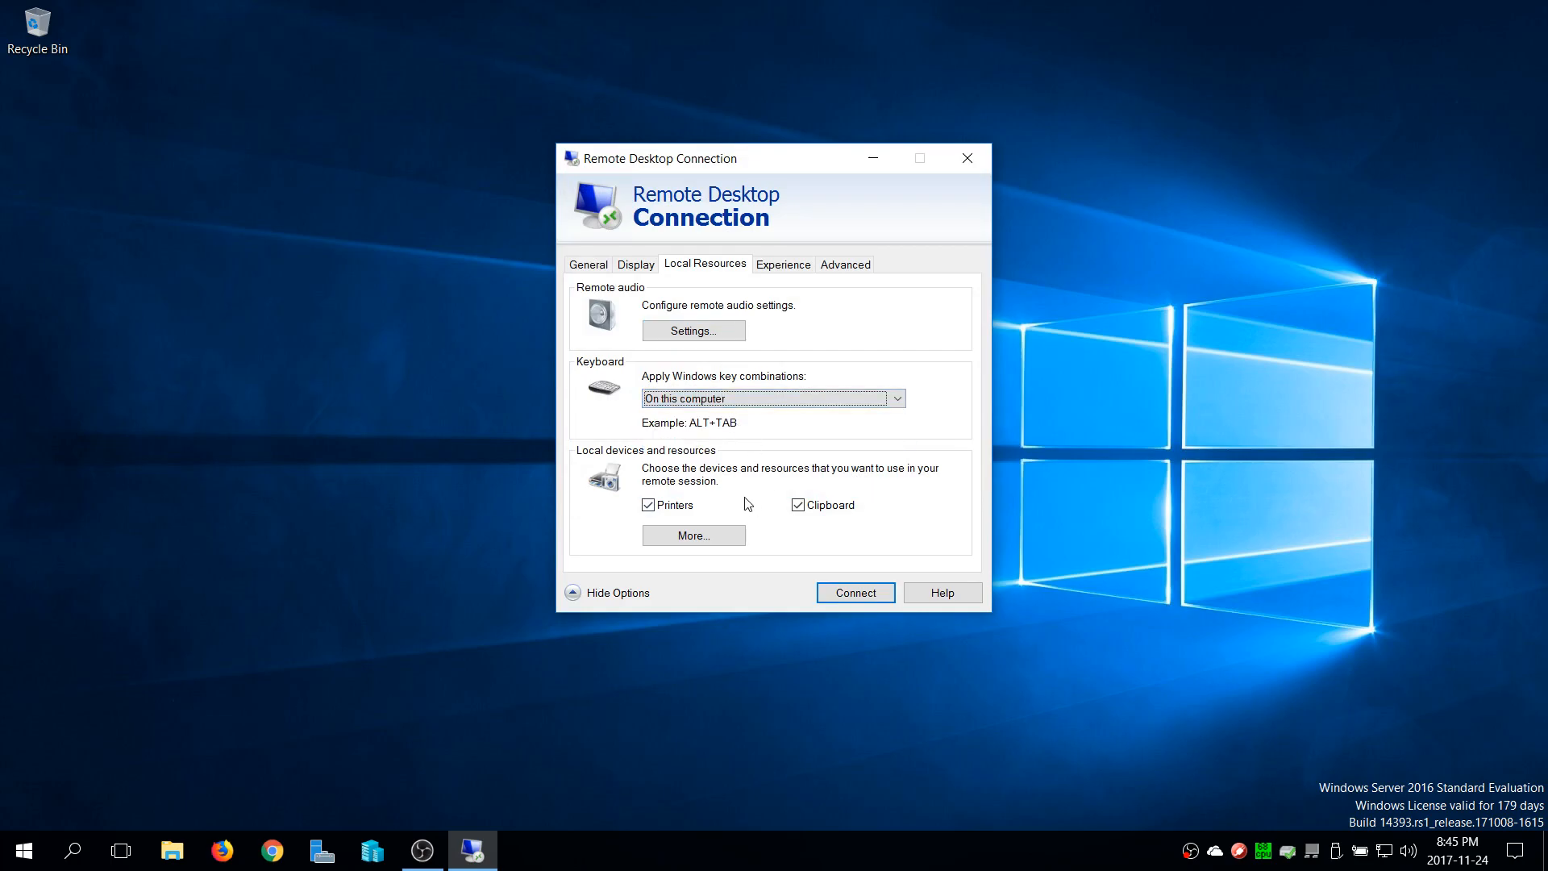
Return to the general logon settings and save the current connection settings
left_click(636, 266)
left_click(598, 267)
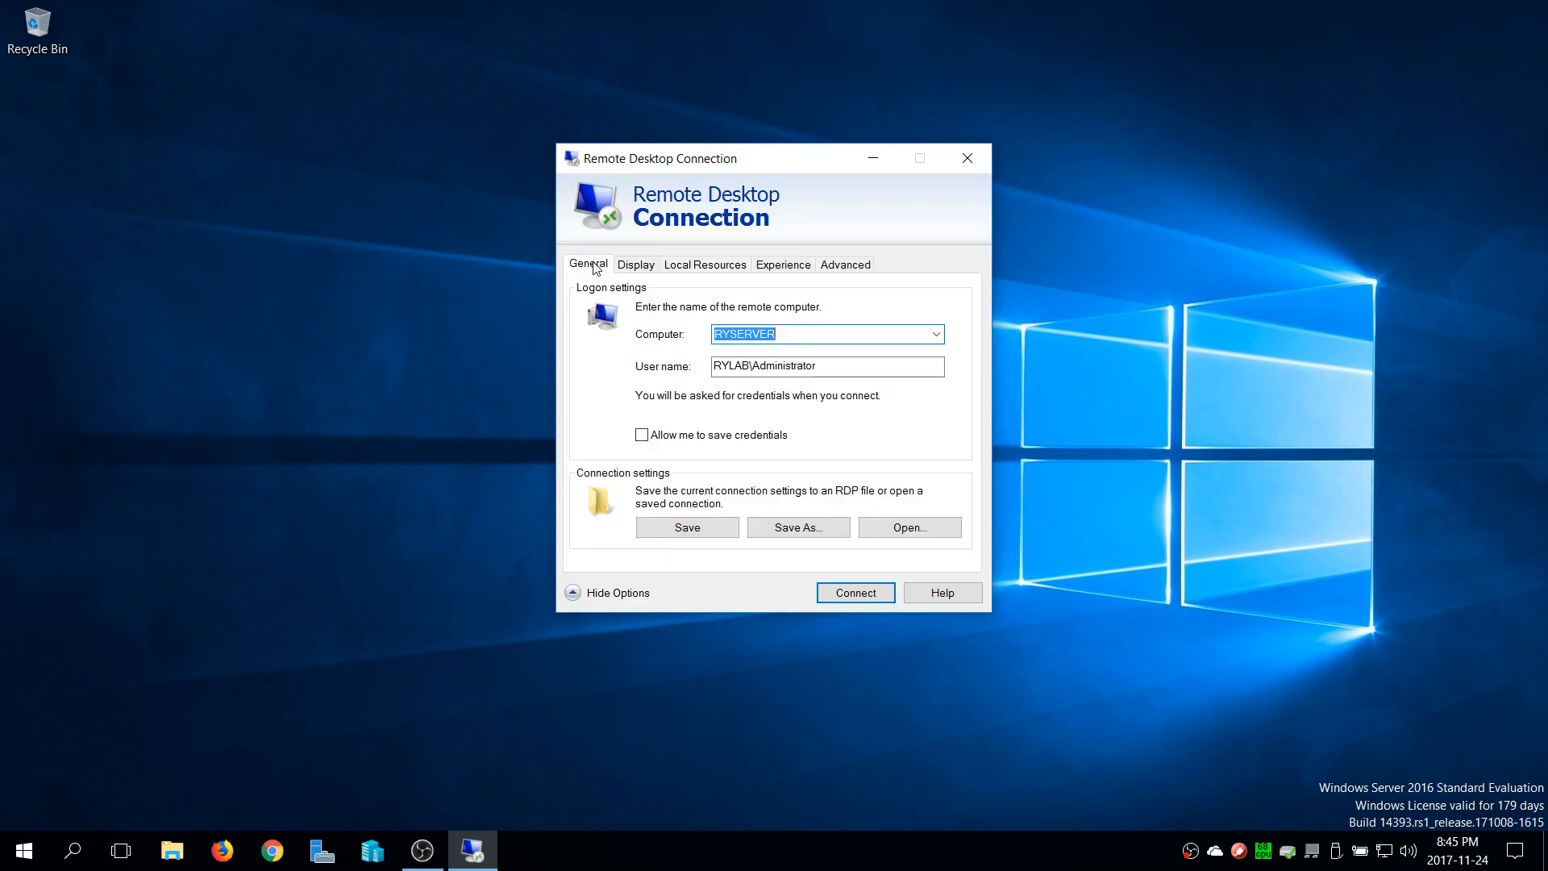
left_click(703, 527)
Dismiss the credentials prompt and review the computer name and user name in the logon settings
left_click(867, 593)
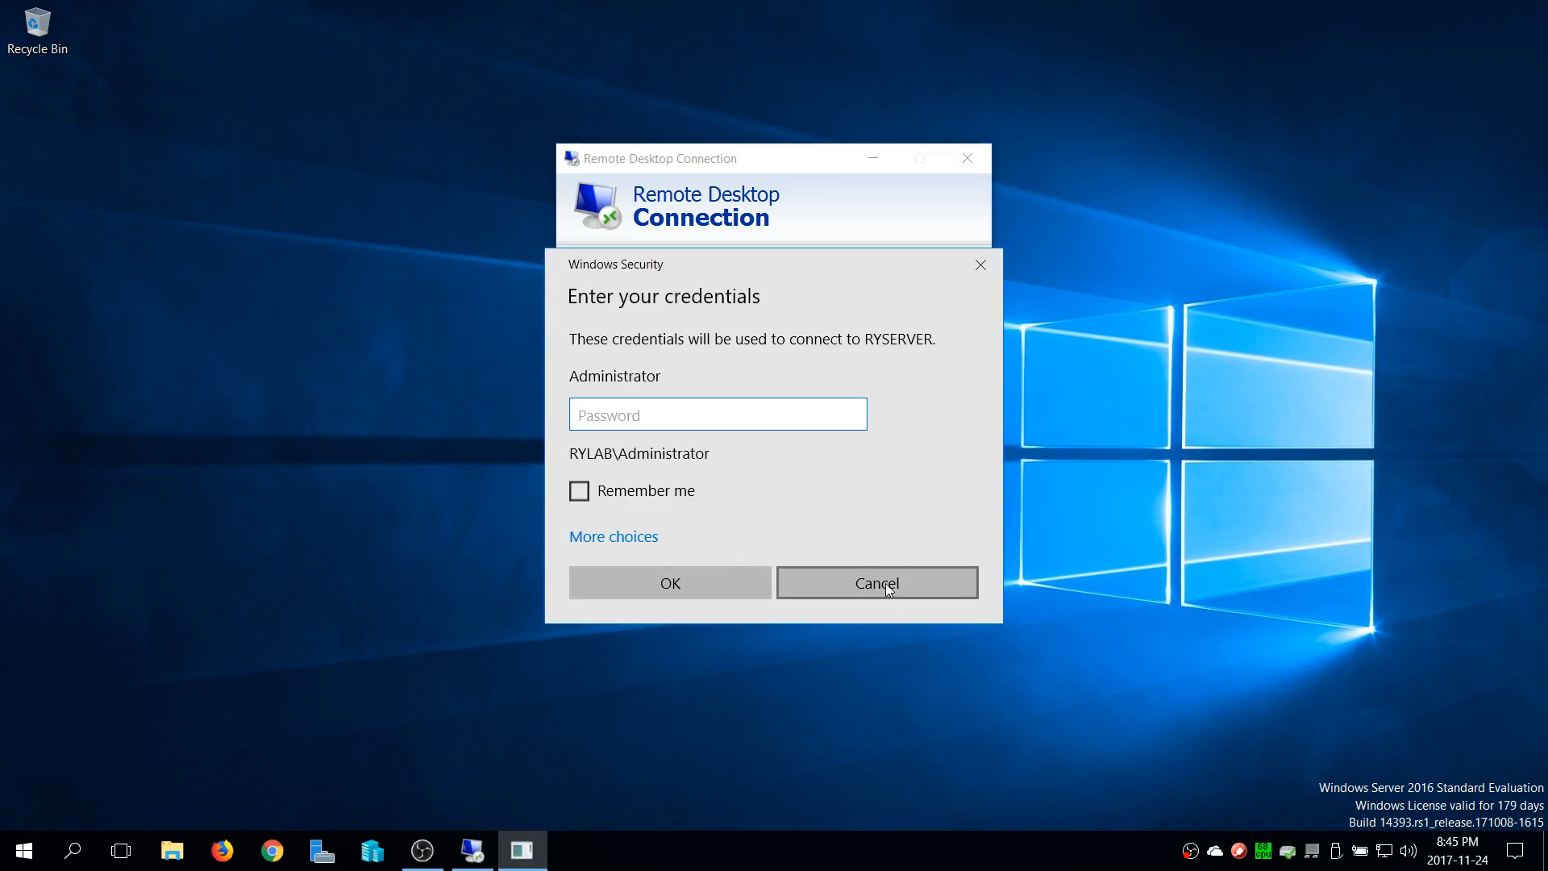
left_click(984, 272)
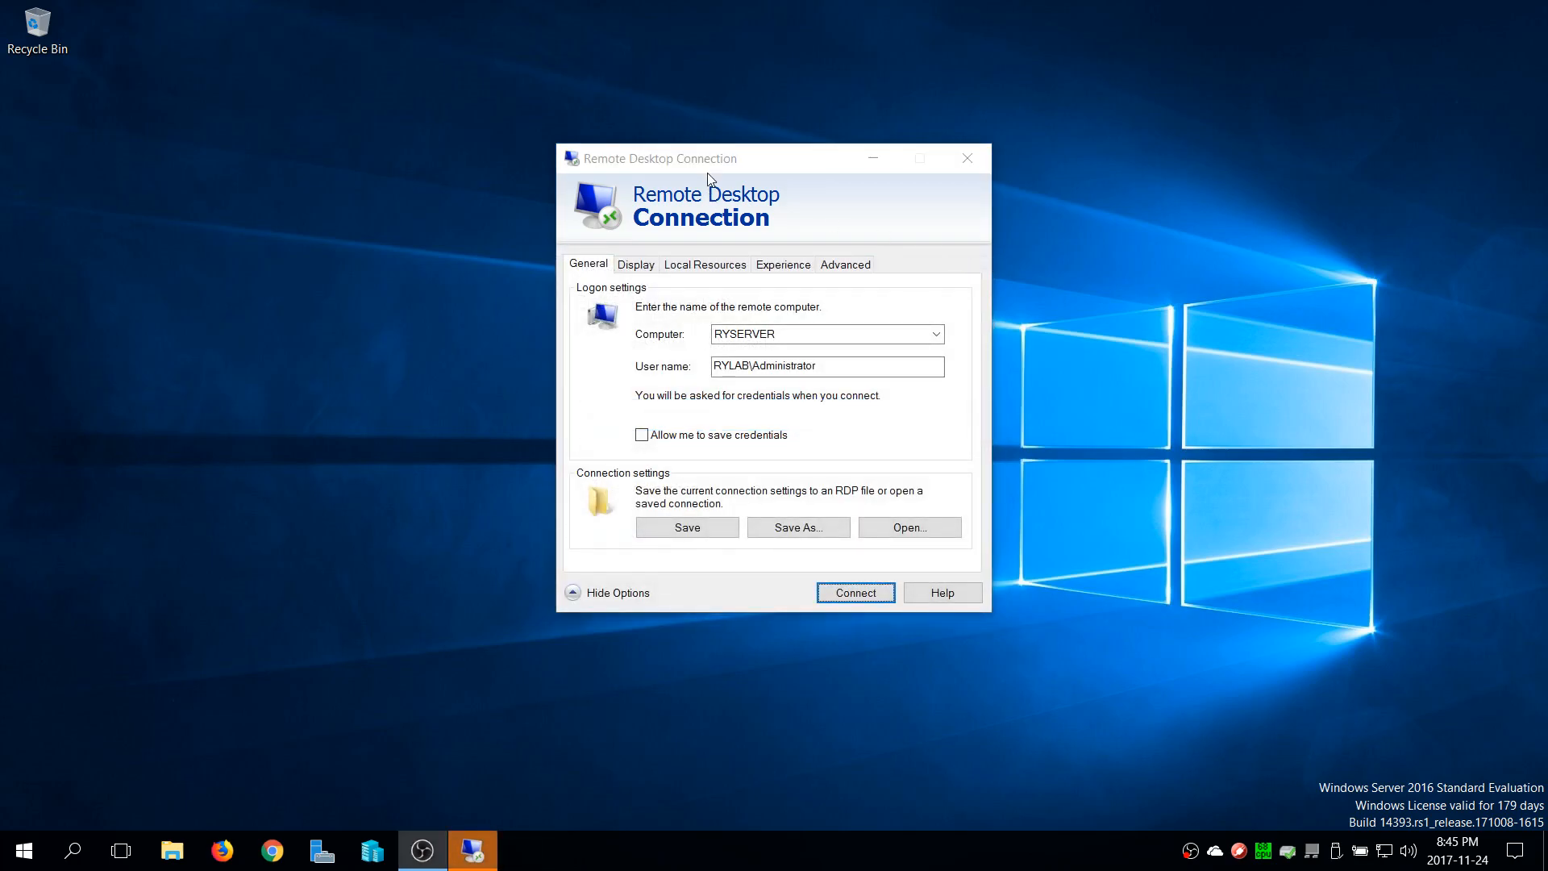
left_click_drag(711, 161, 676, 143)
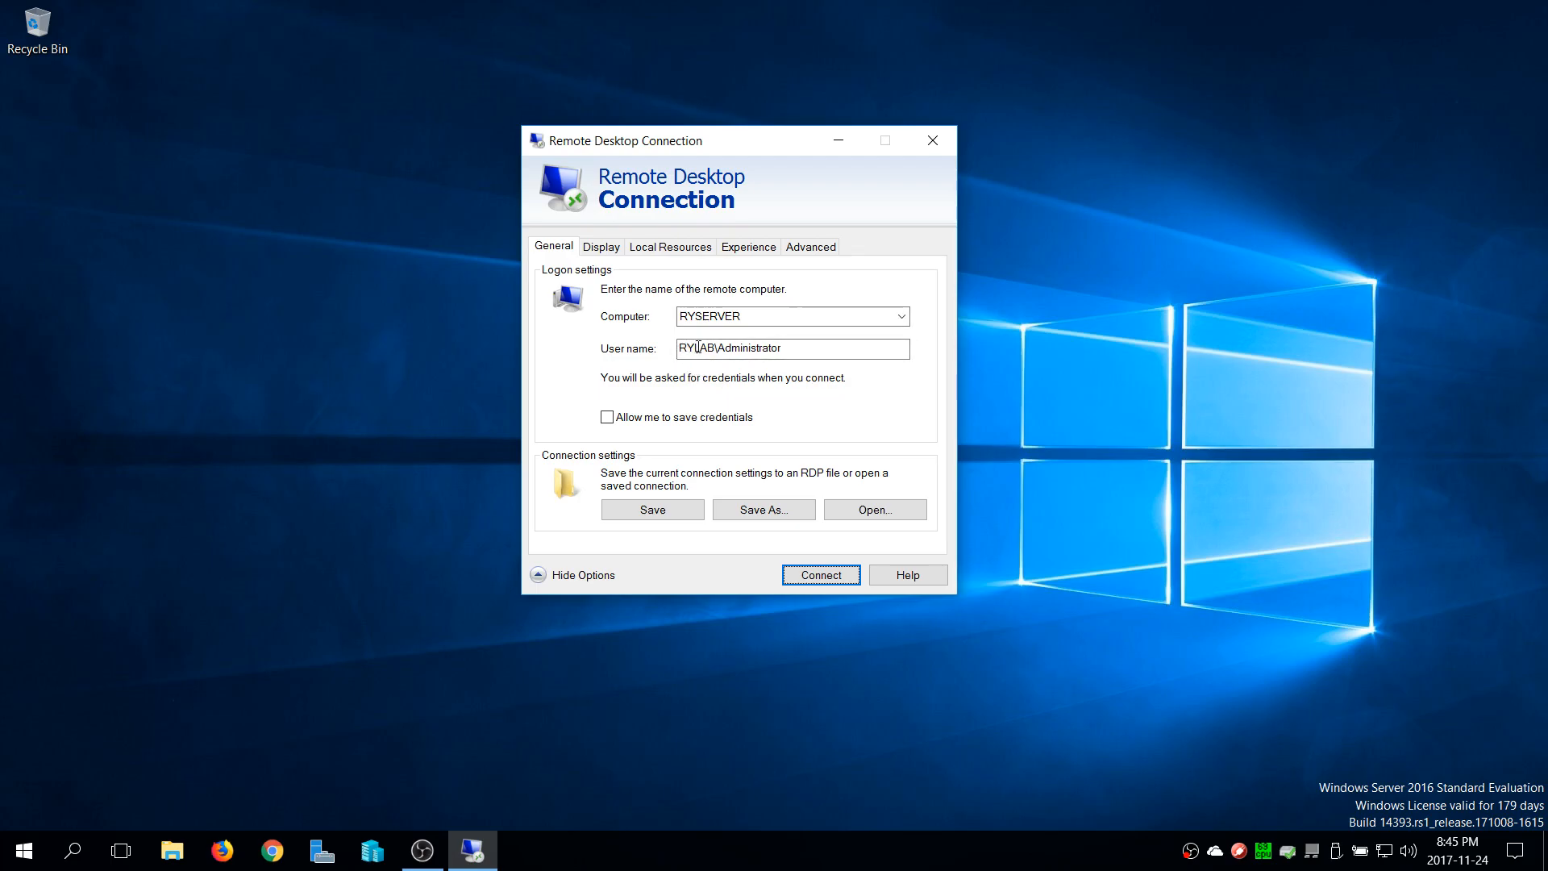
double_click(710, 317)
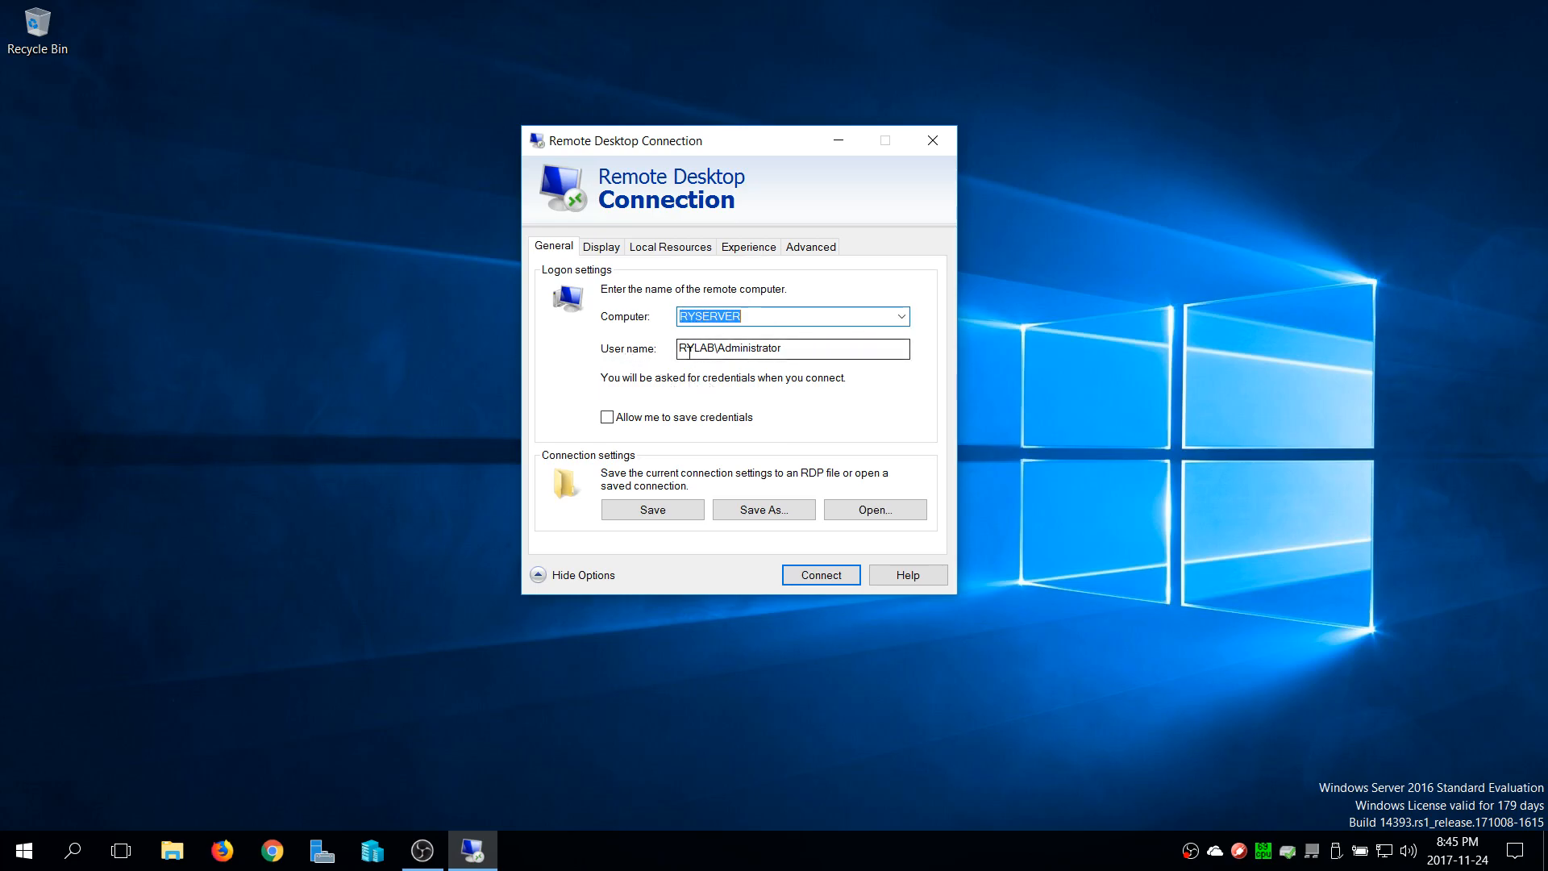
left_click_drag(684, 348, 796, 353)
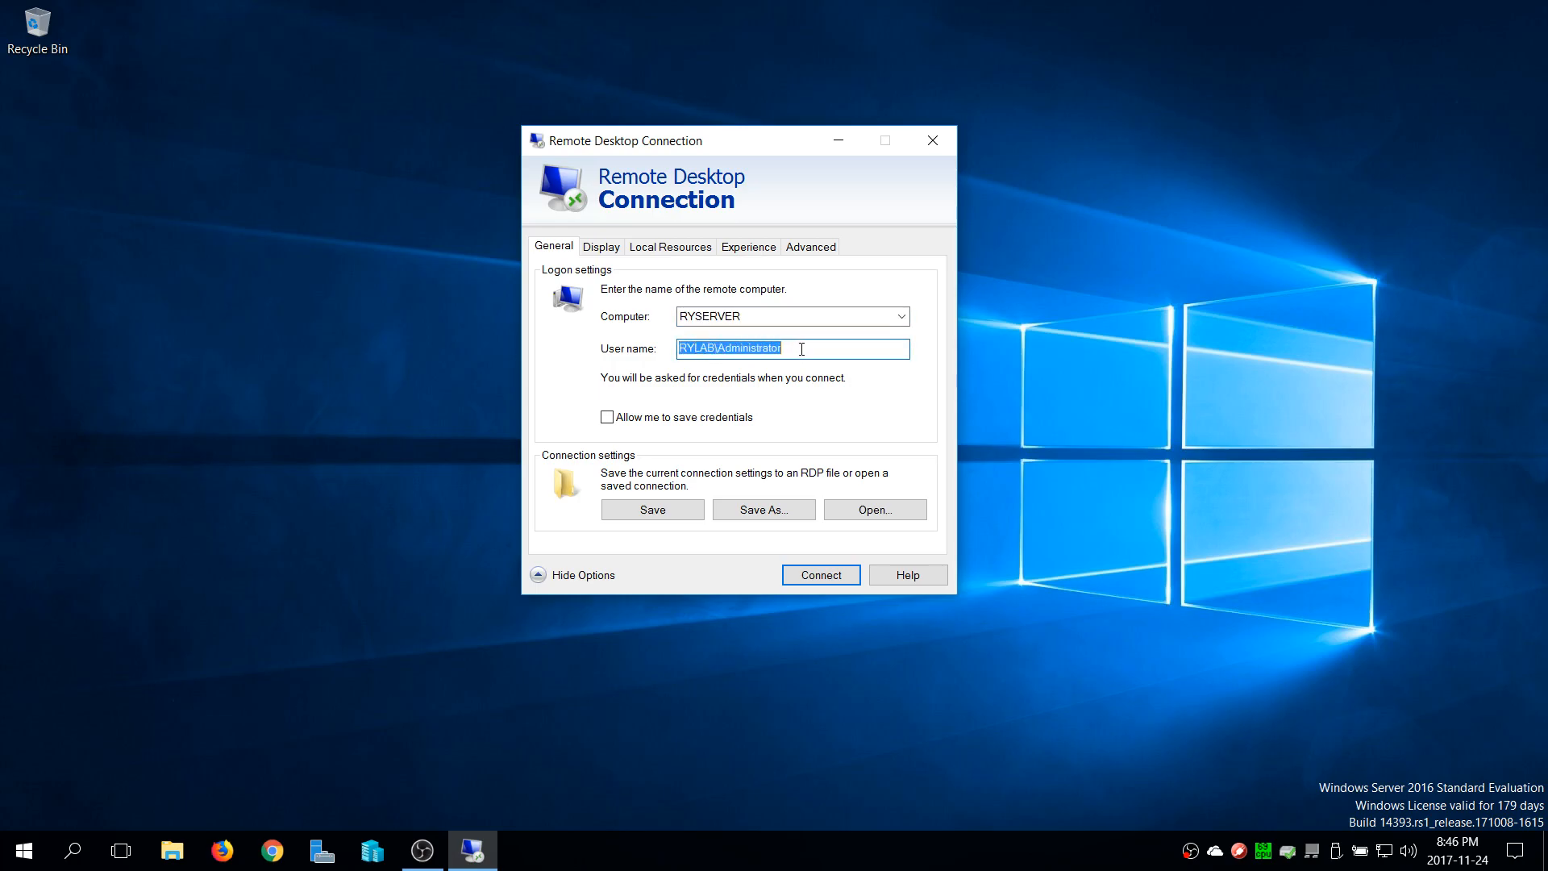
left_click(801, 348)
Start the connection to RYSERVER and choose a different account with the user name RYLAB\Administrator
left_click(840, 574)
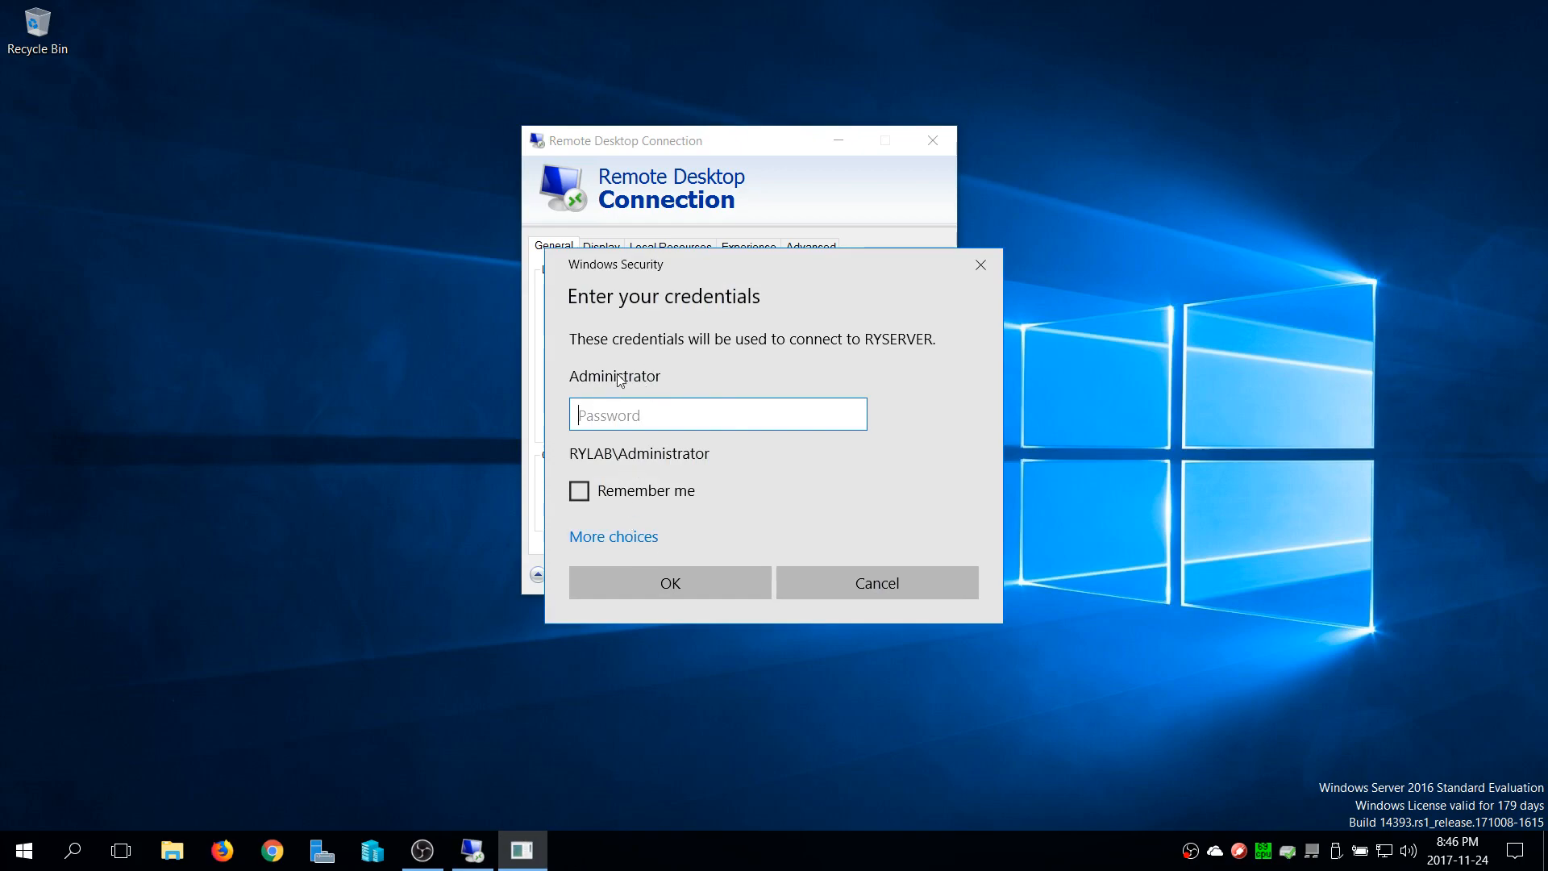
left_click(653, 540)
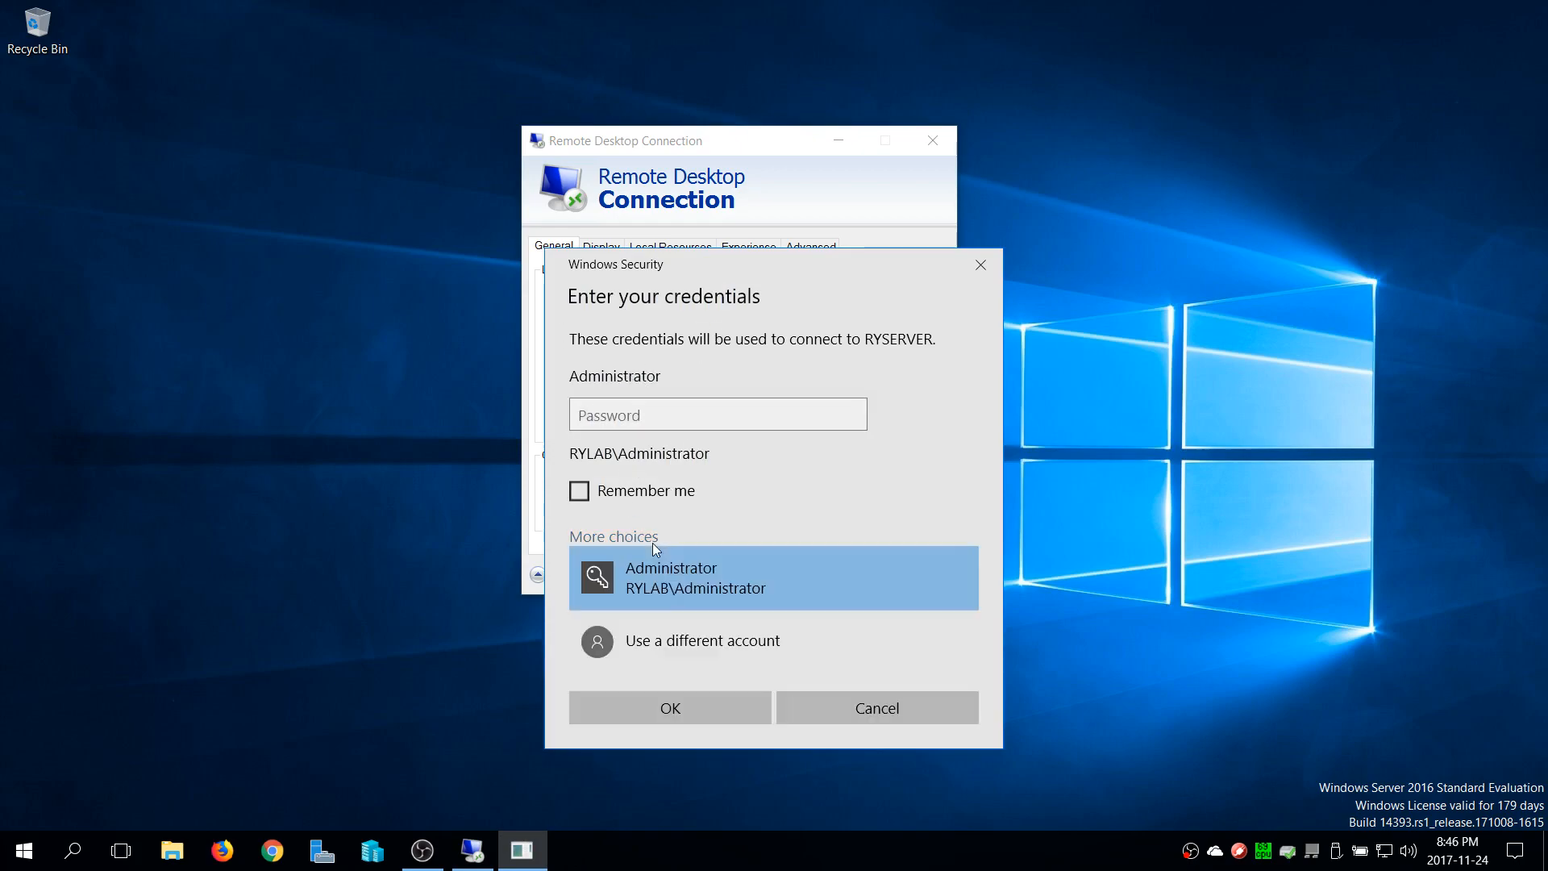
left_click(645, 645)
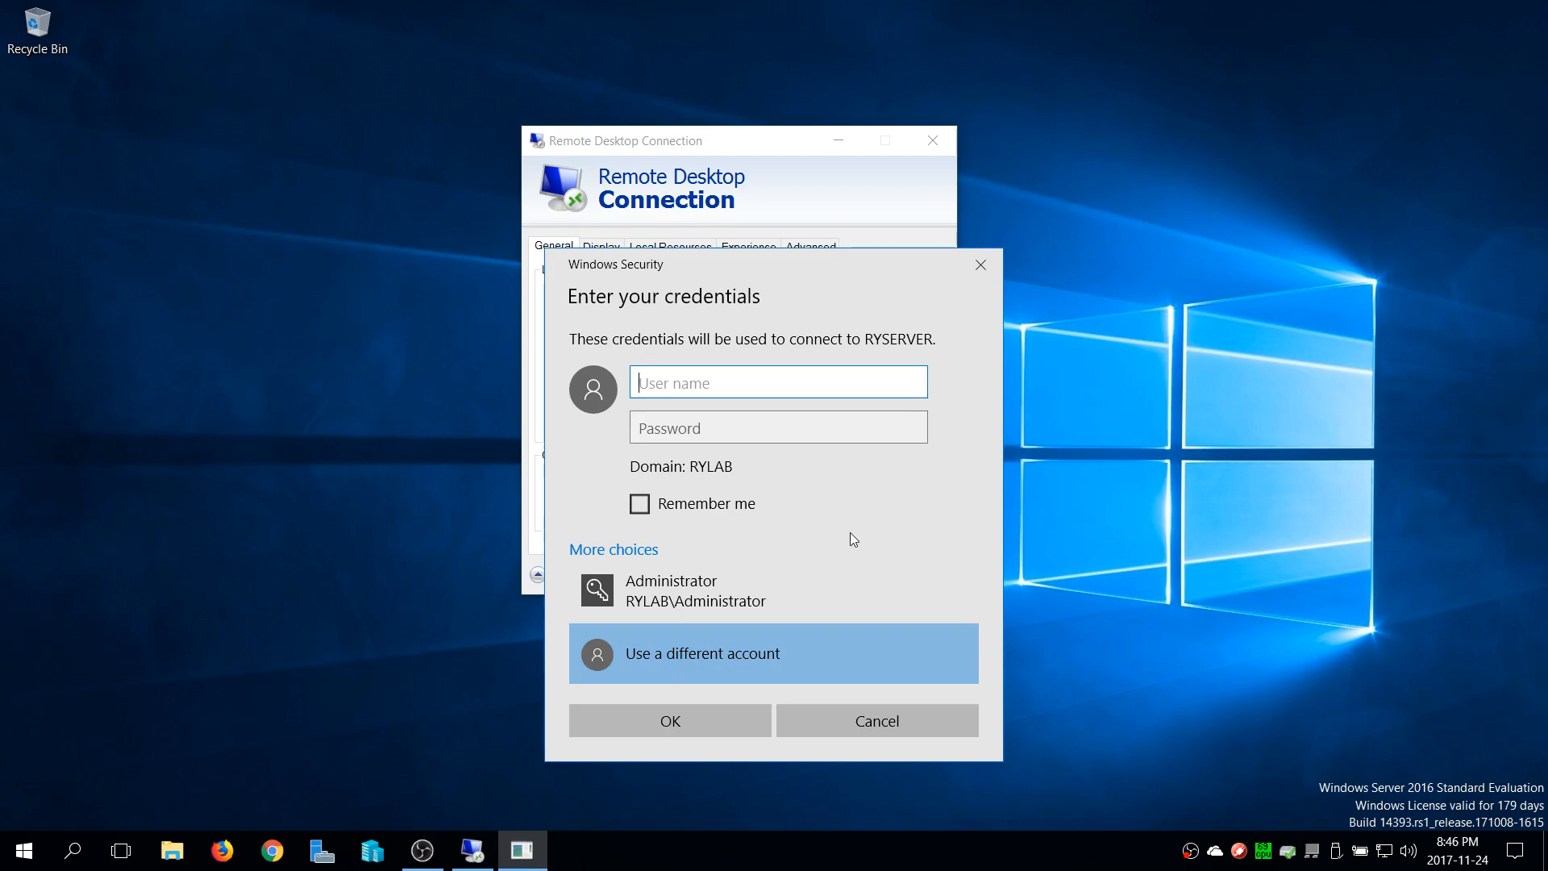
type("RYLAB\\Administrator")
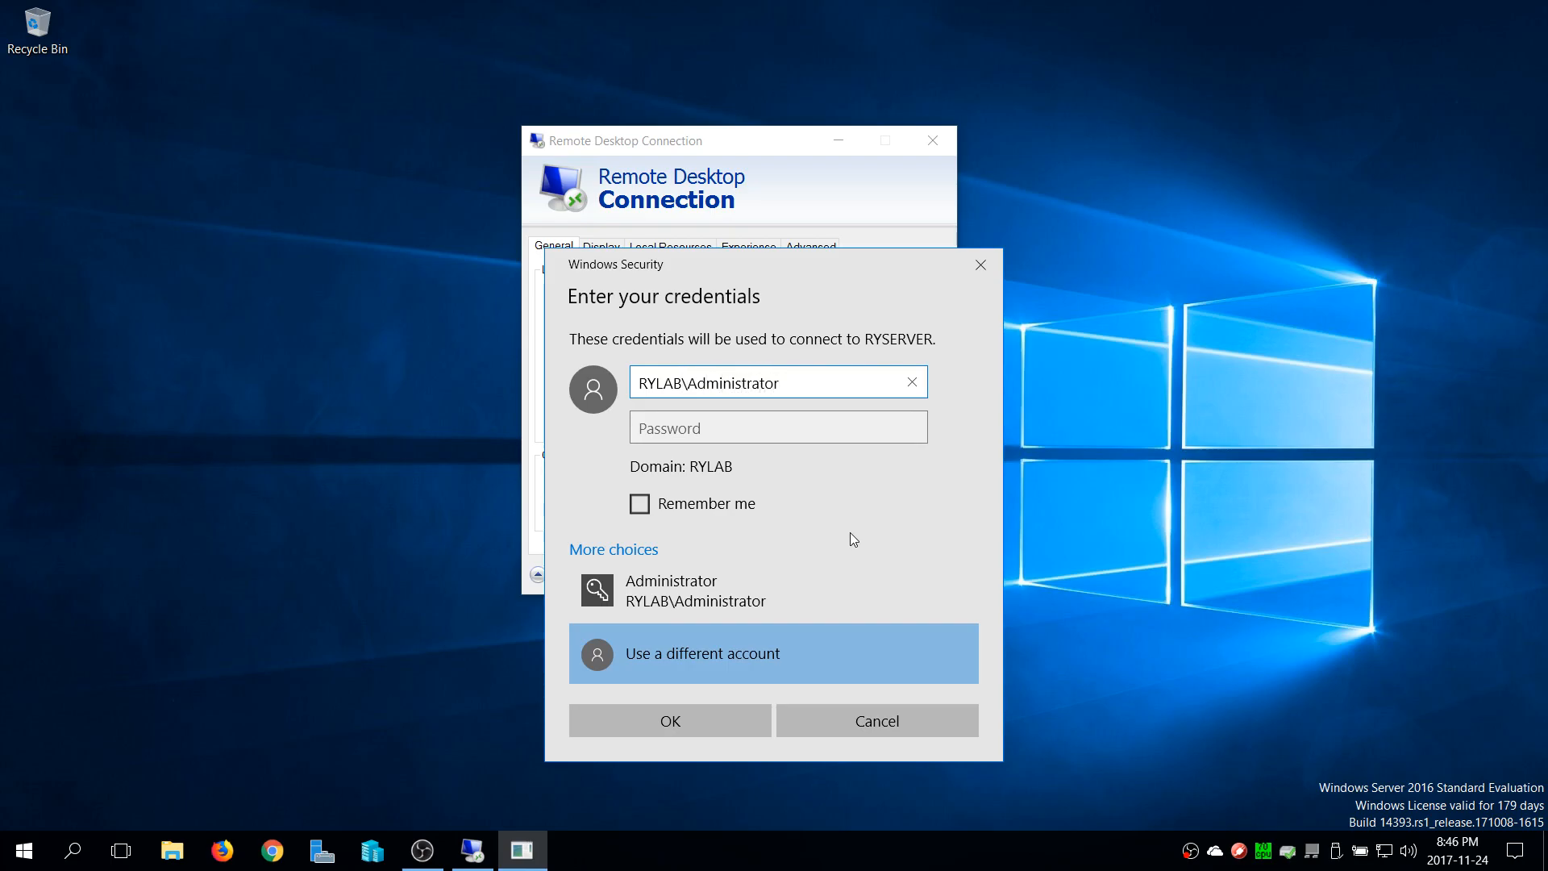
key("Tab")
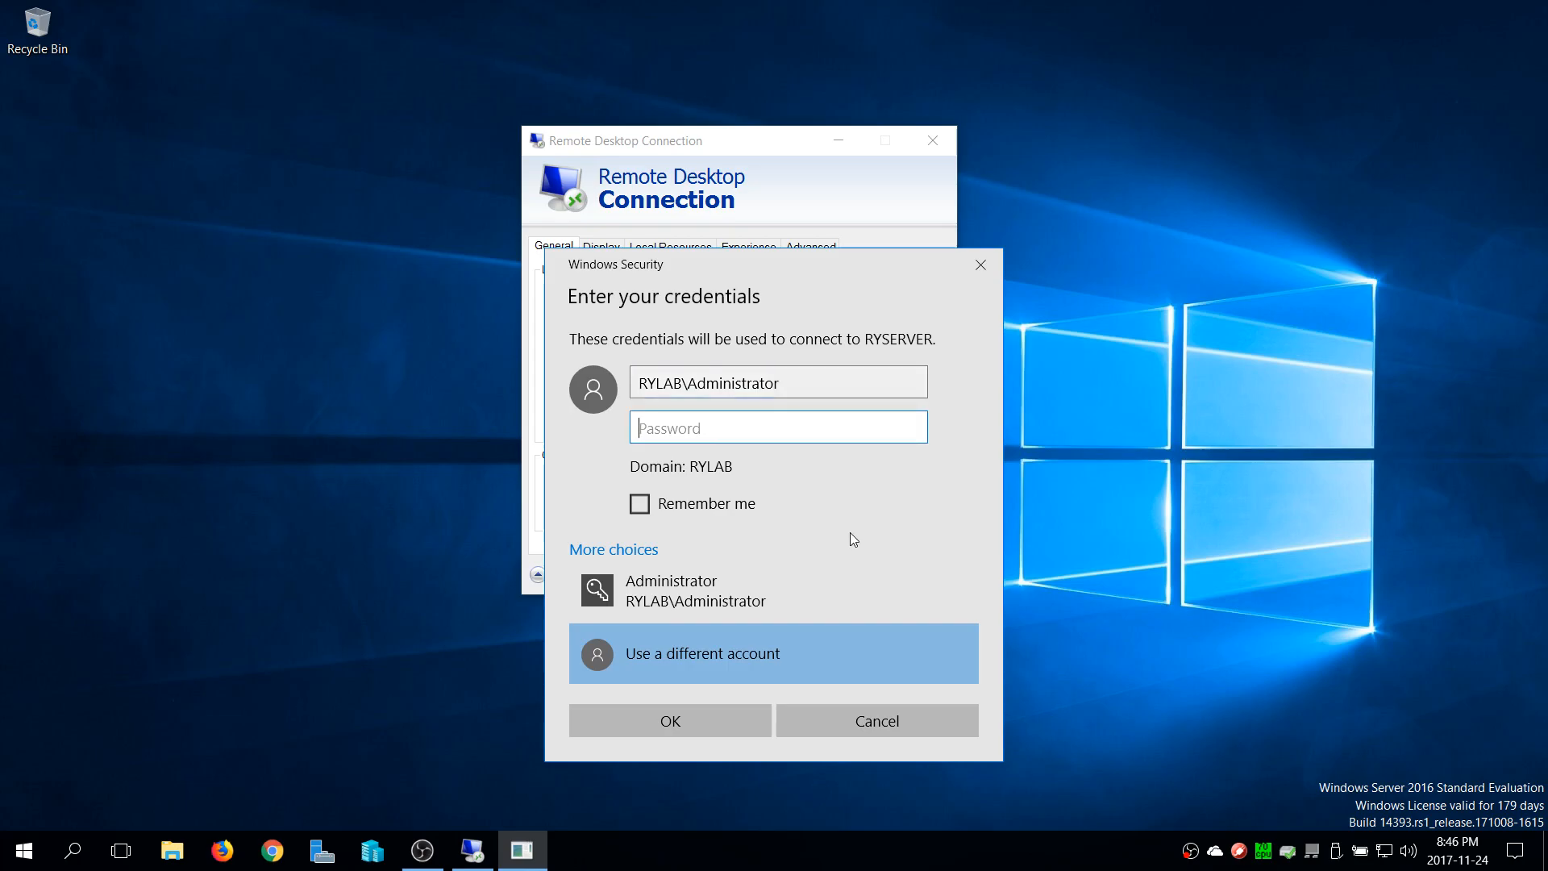
Enter the account password and sign in to RYSERVER
type("*****************")
left_click(669, 731)
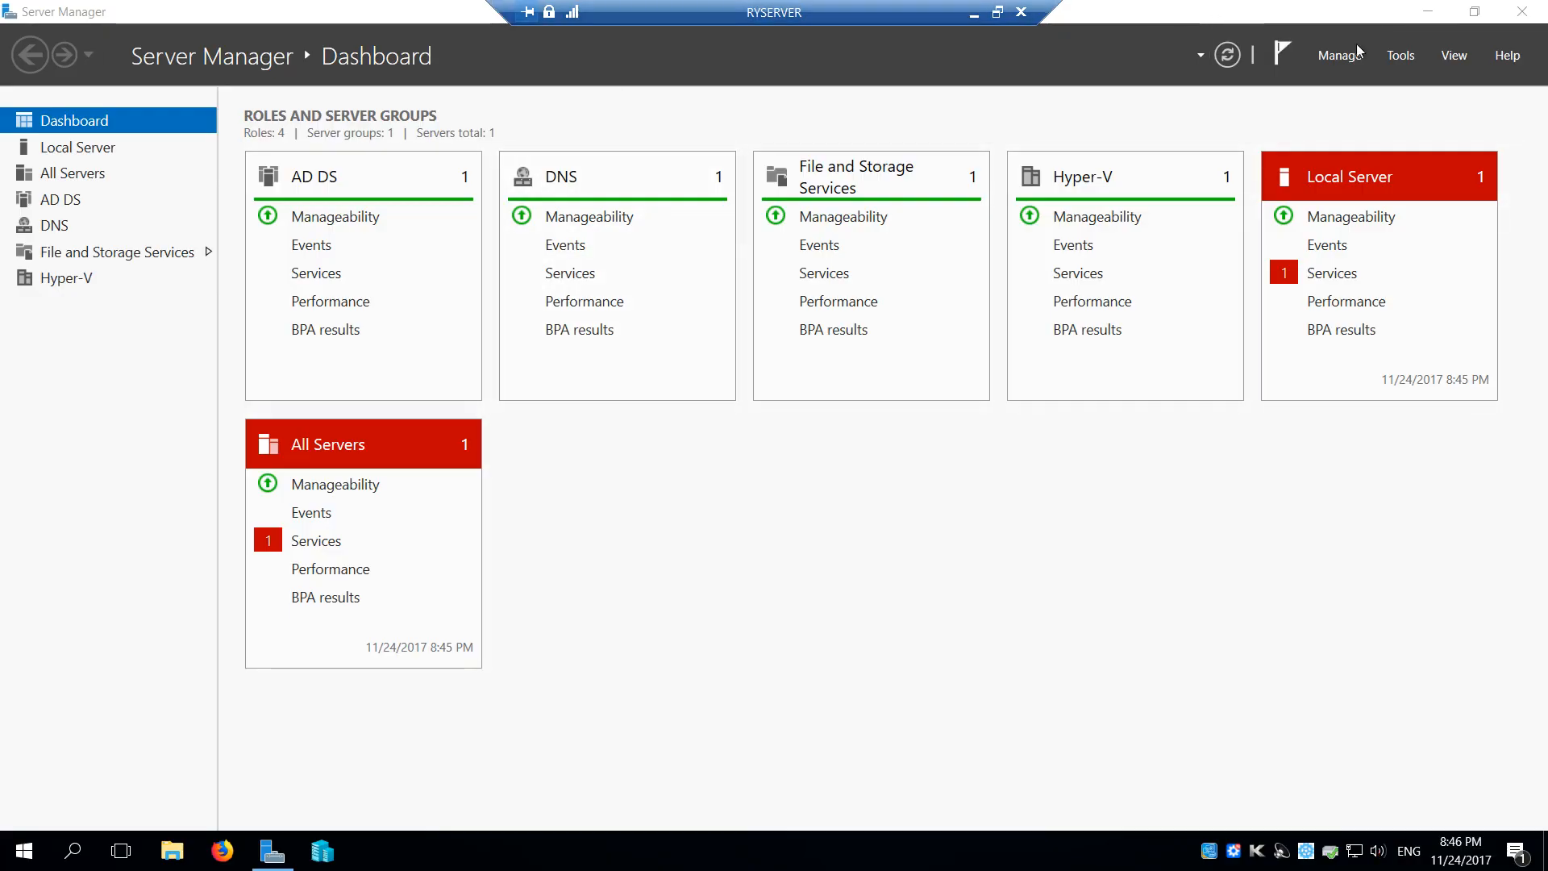
Minimize Server Manager, install the available Windows Defender definition update from the update notification, and minimize Settings
left_click(1419, 14)
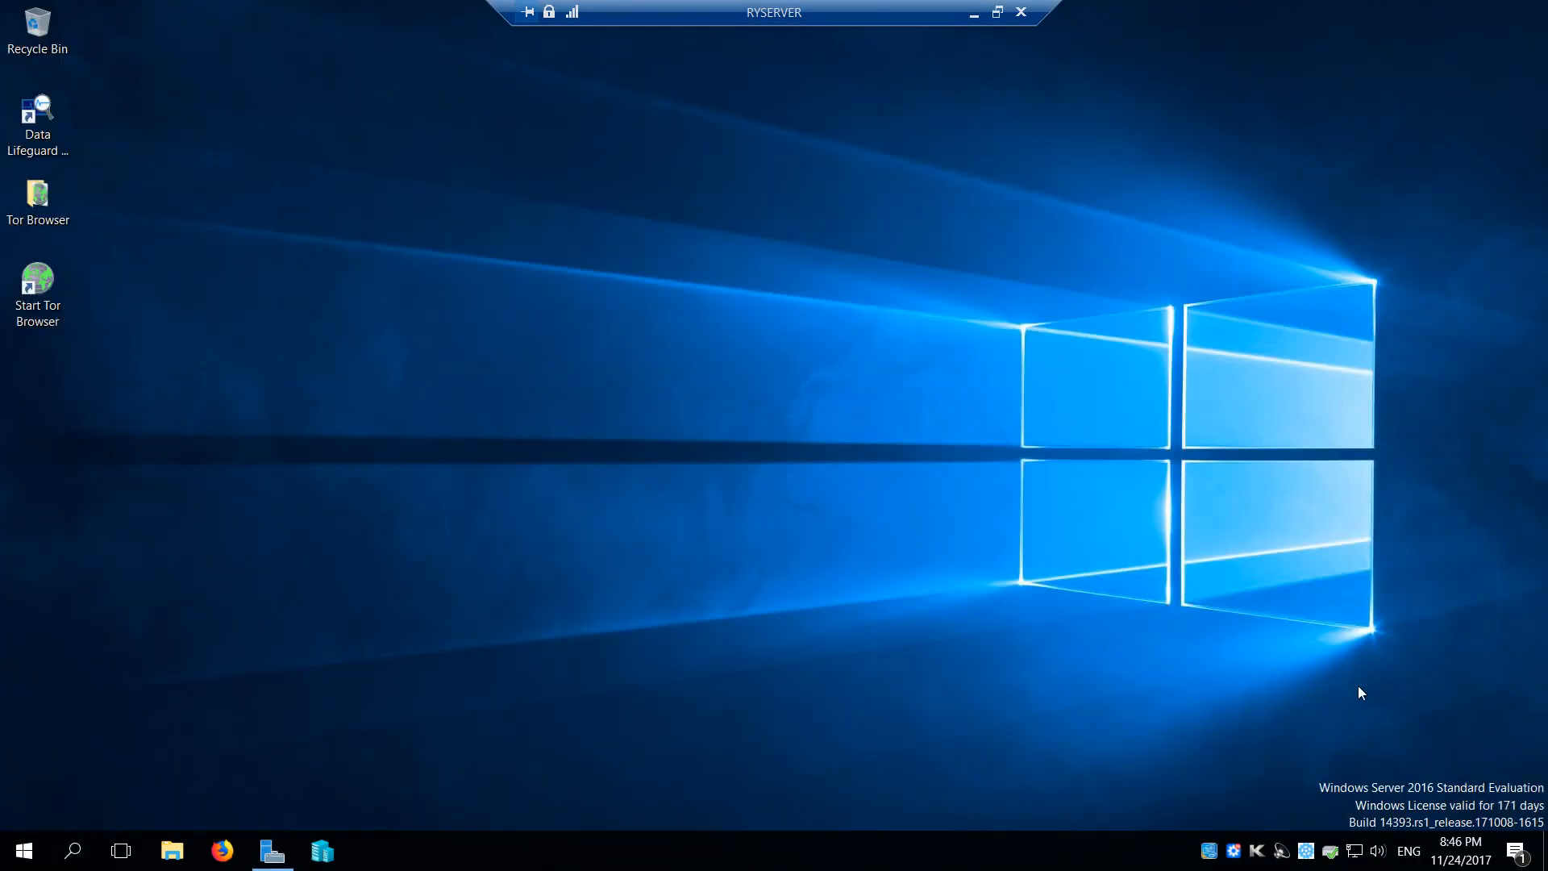
left_click(1514, 857)
left_click(1271, 161)
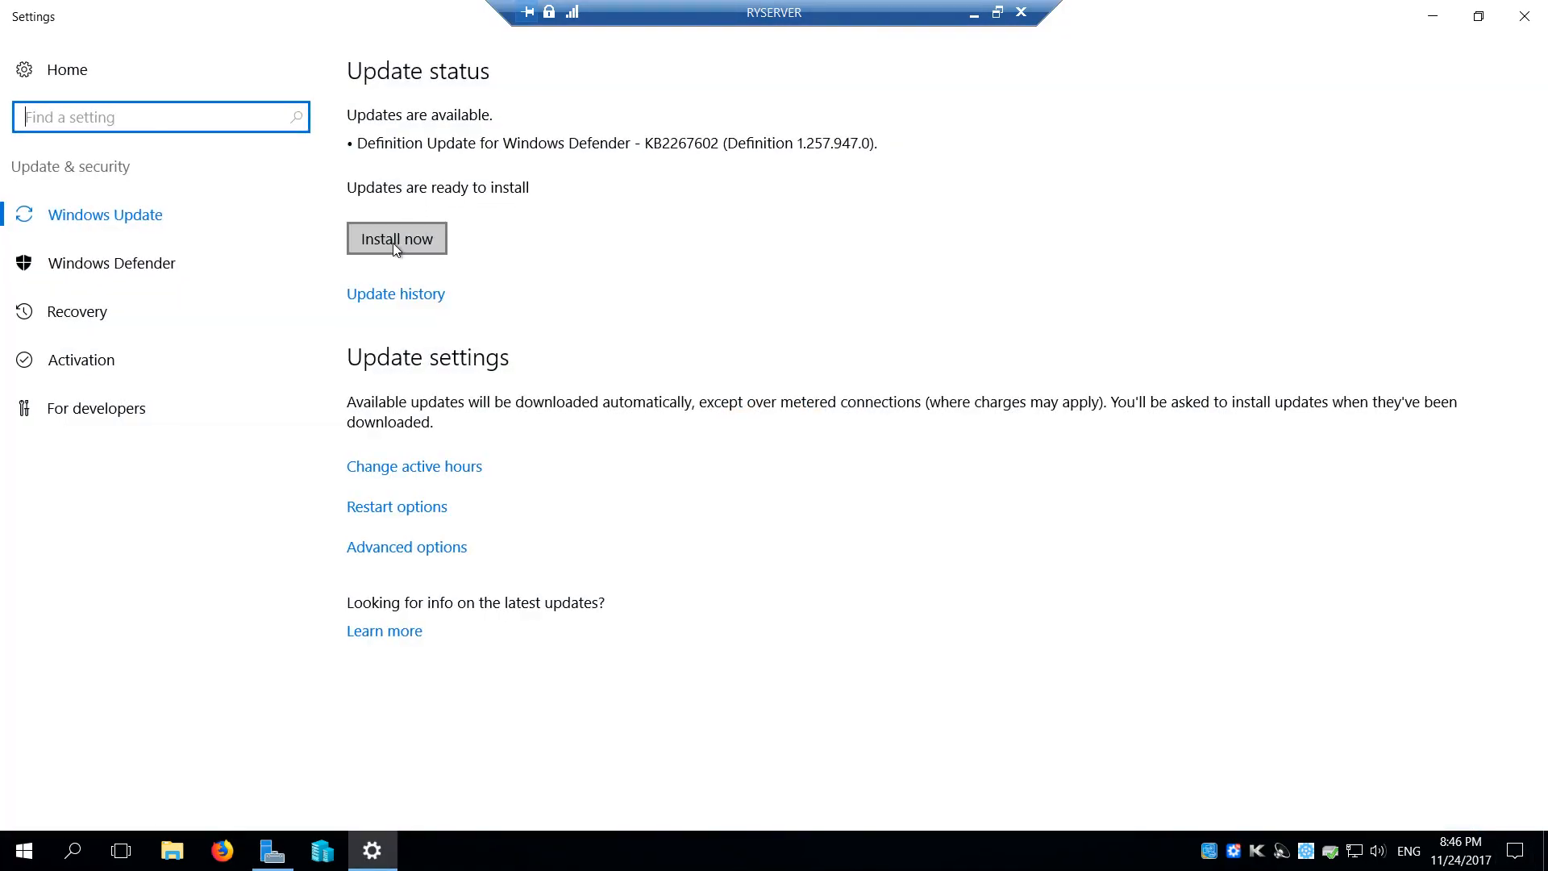
left_click(362, 233)
left_click(1432, 16)
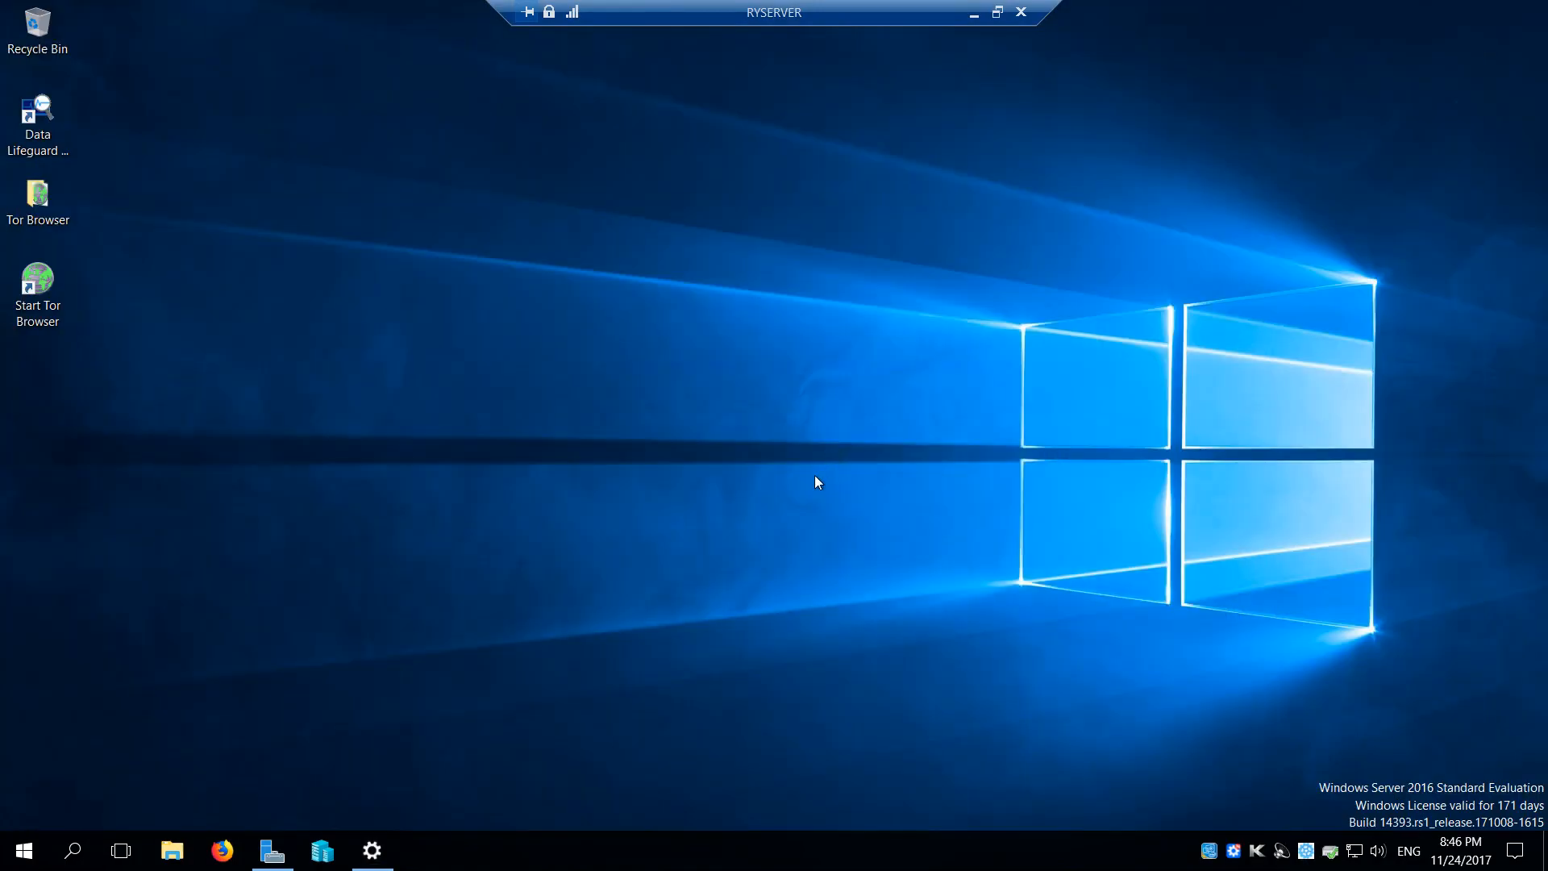
In Server Manager, start the stopped Sync Host service listed for the local server and close Server Manager
left_click(272, 851)
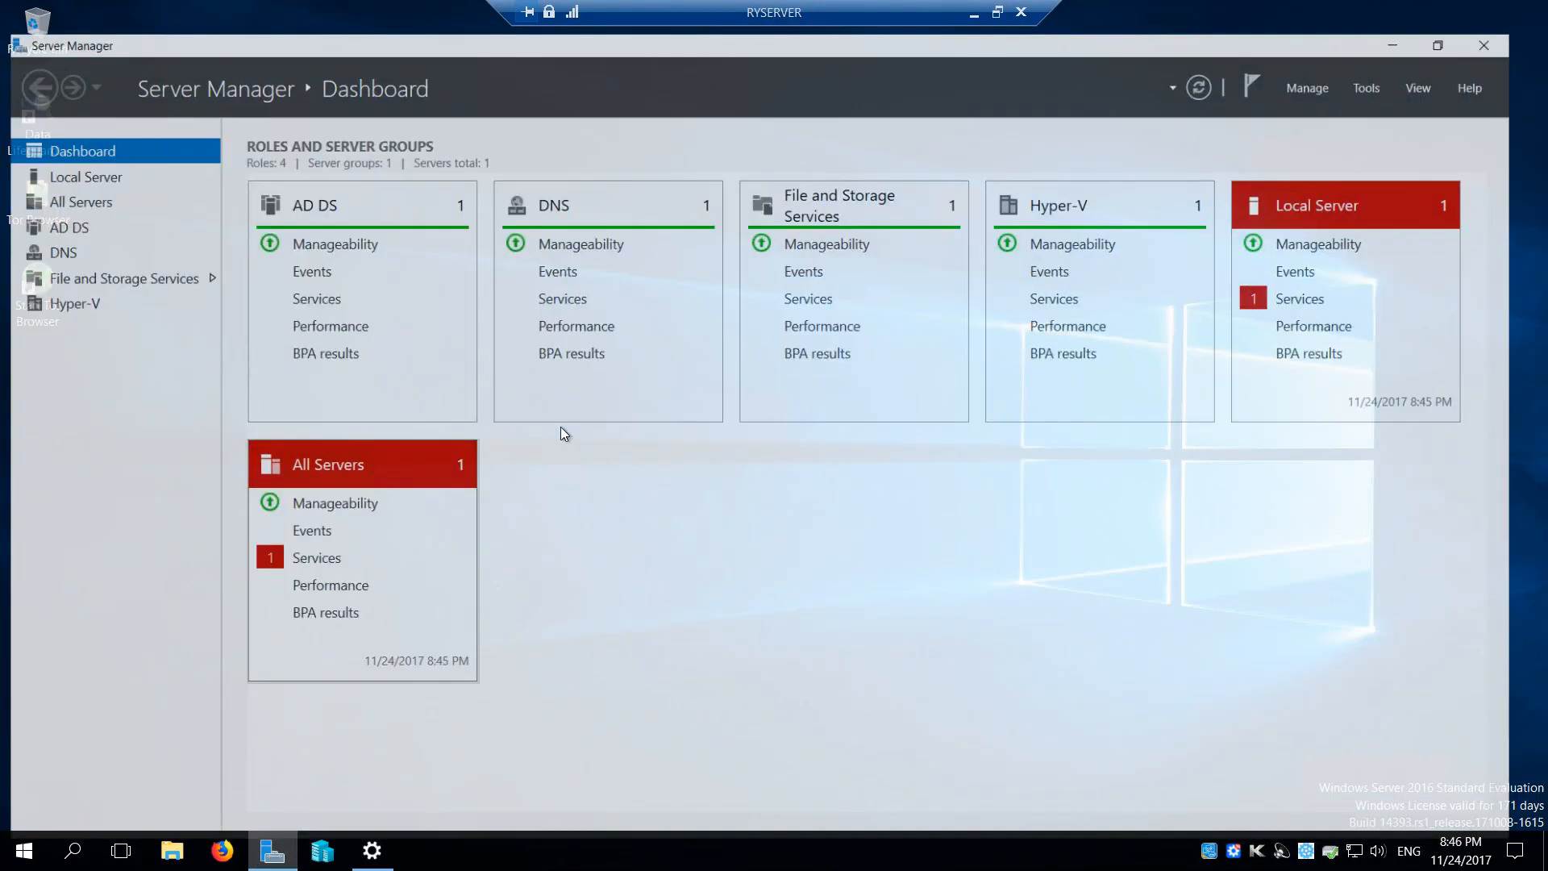
left_click(1329, 274)
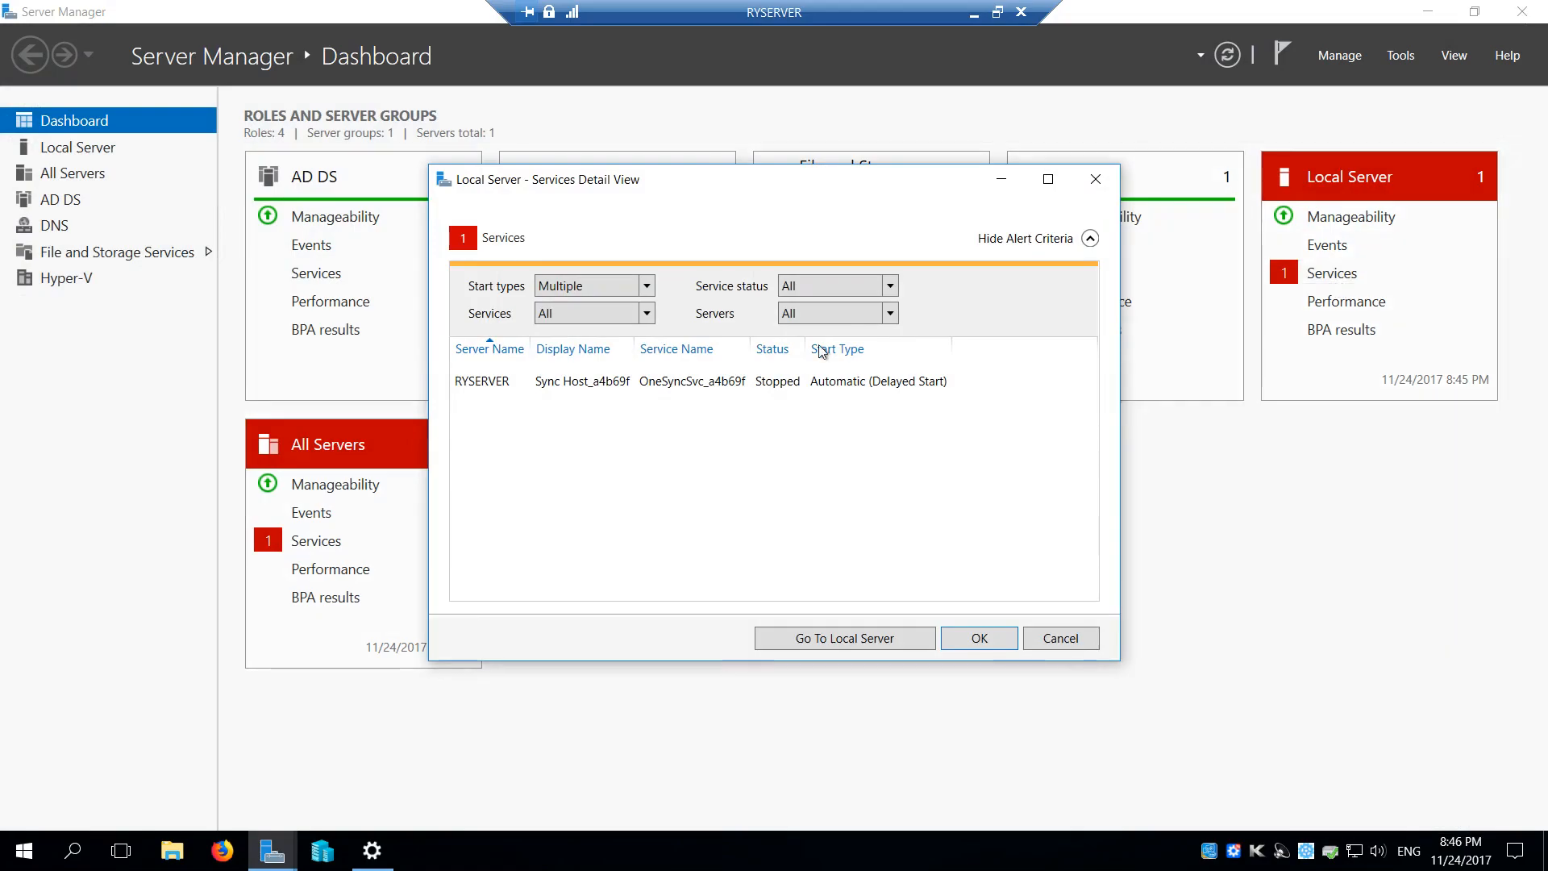
right_click(608, 388)
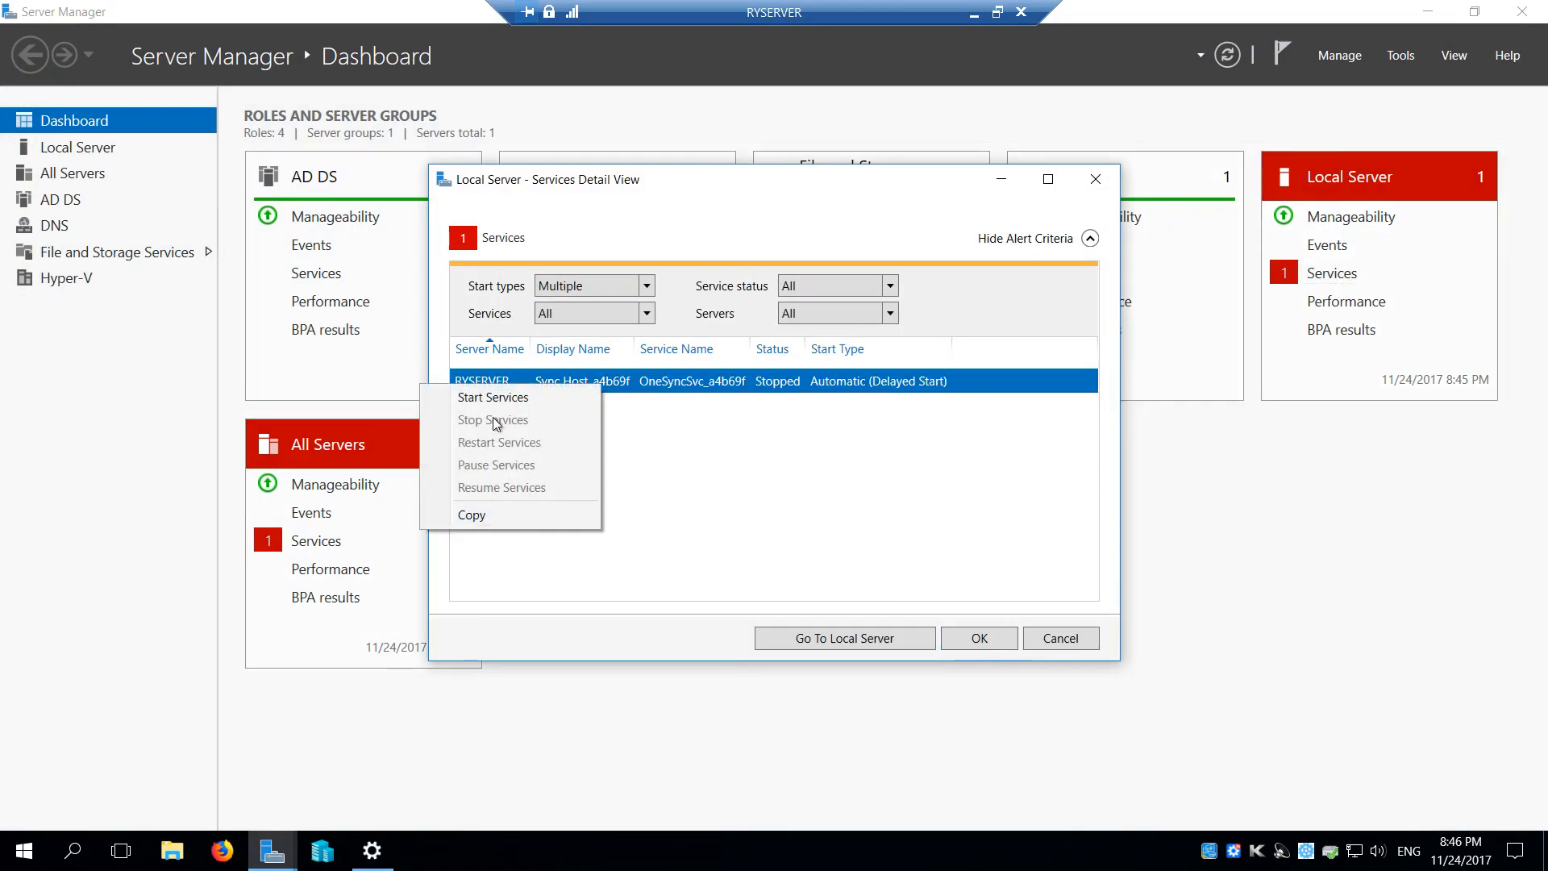
left_click(509, 399)
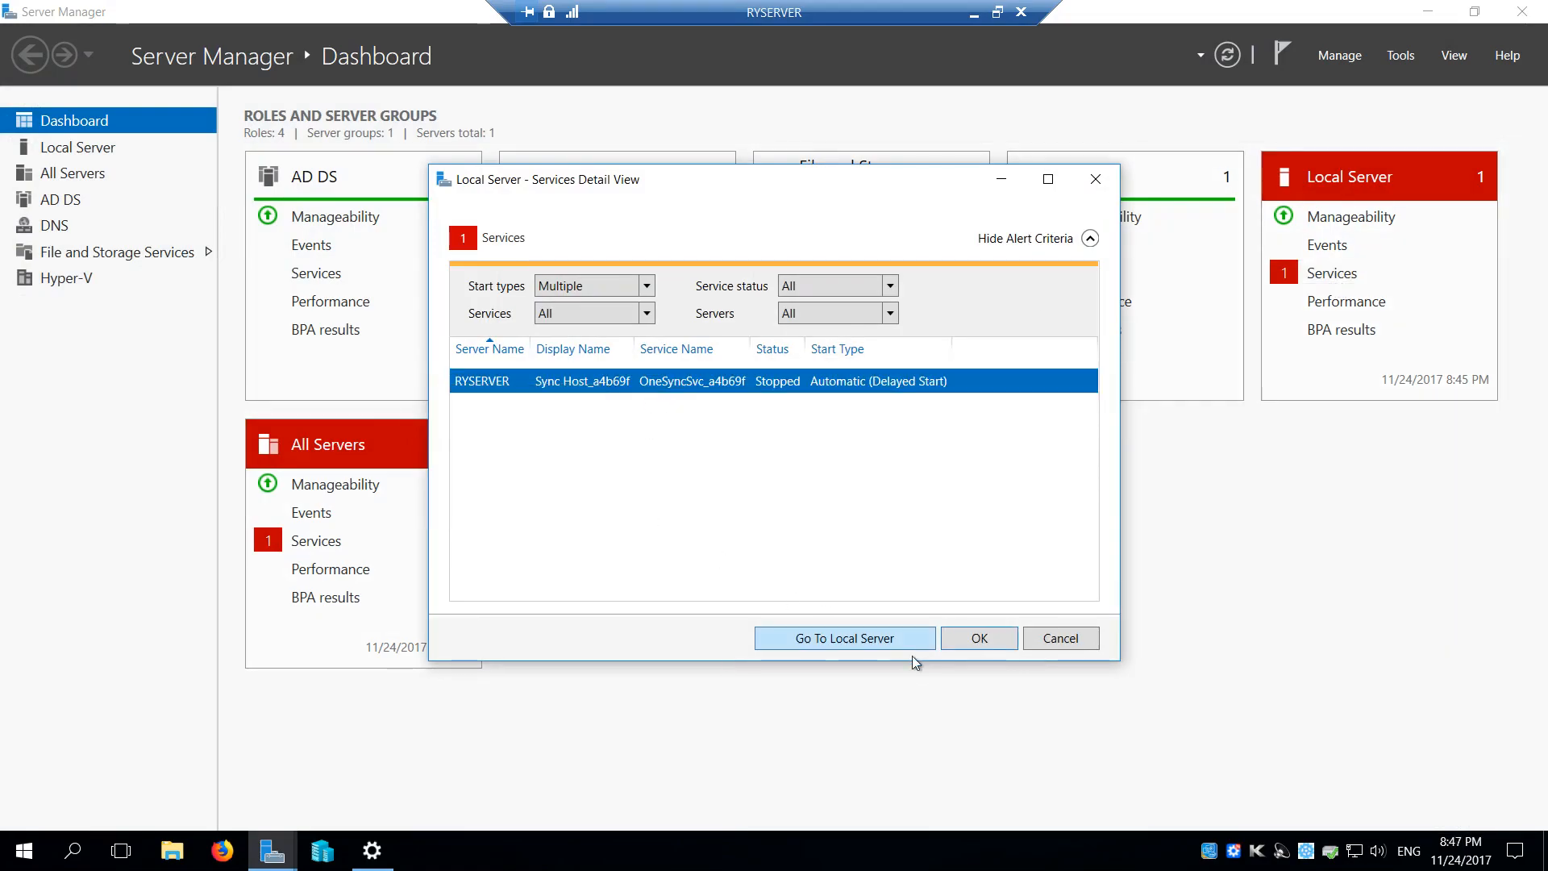
left_click(974, 641)
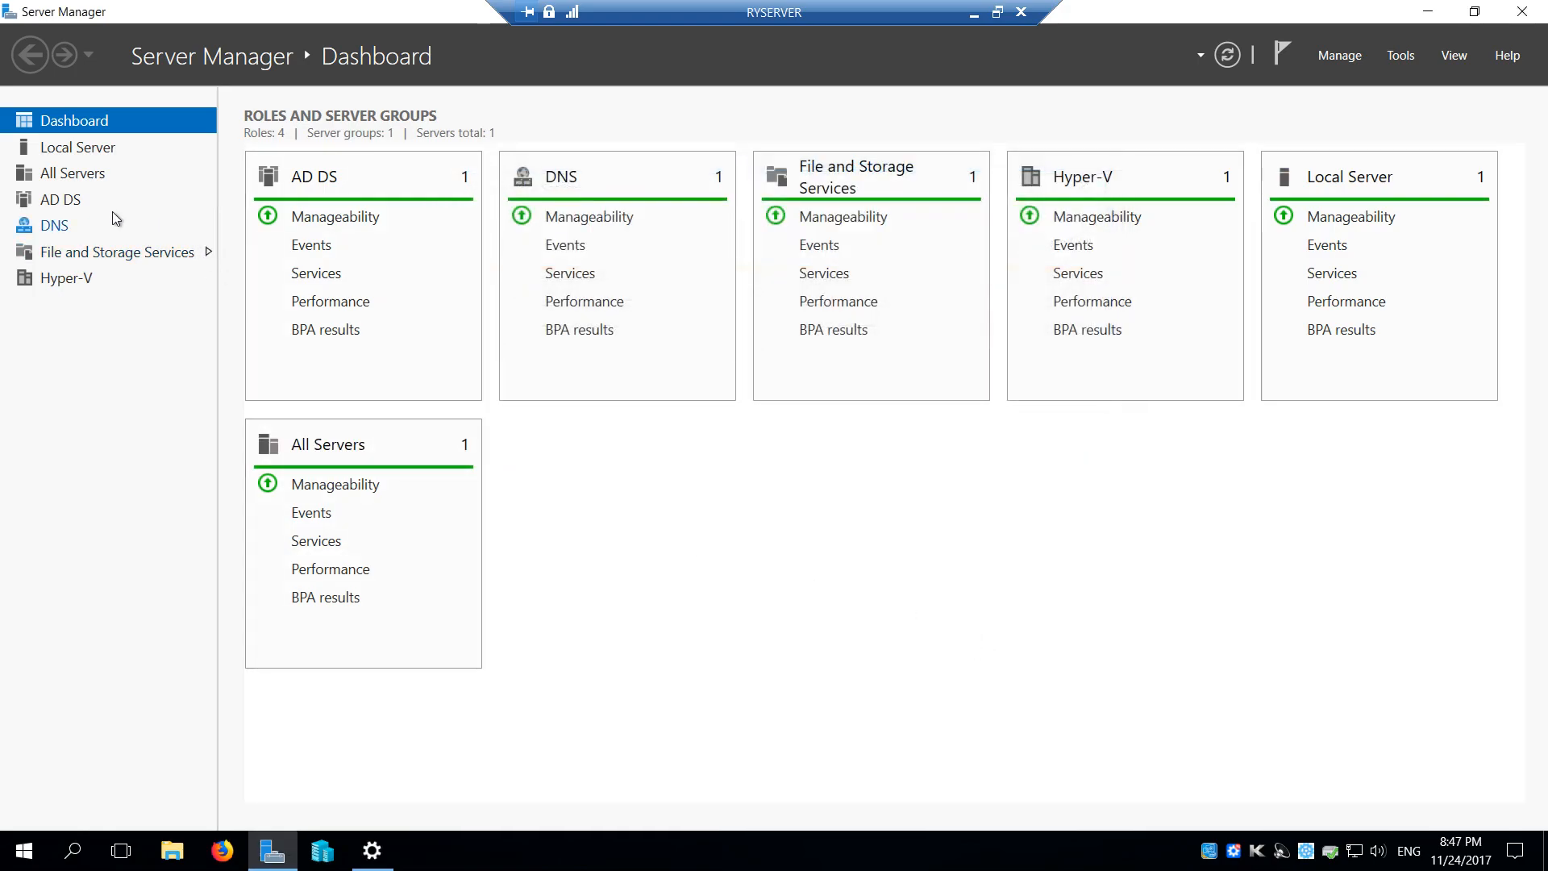
left_click(1534, 11)
Examine the drives and the contents of the 3TB (E:) drive in File Explorer, and close it
left_click(162, 863)
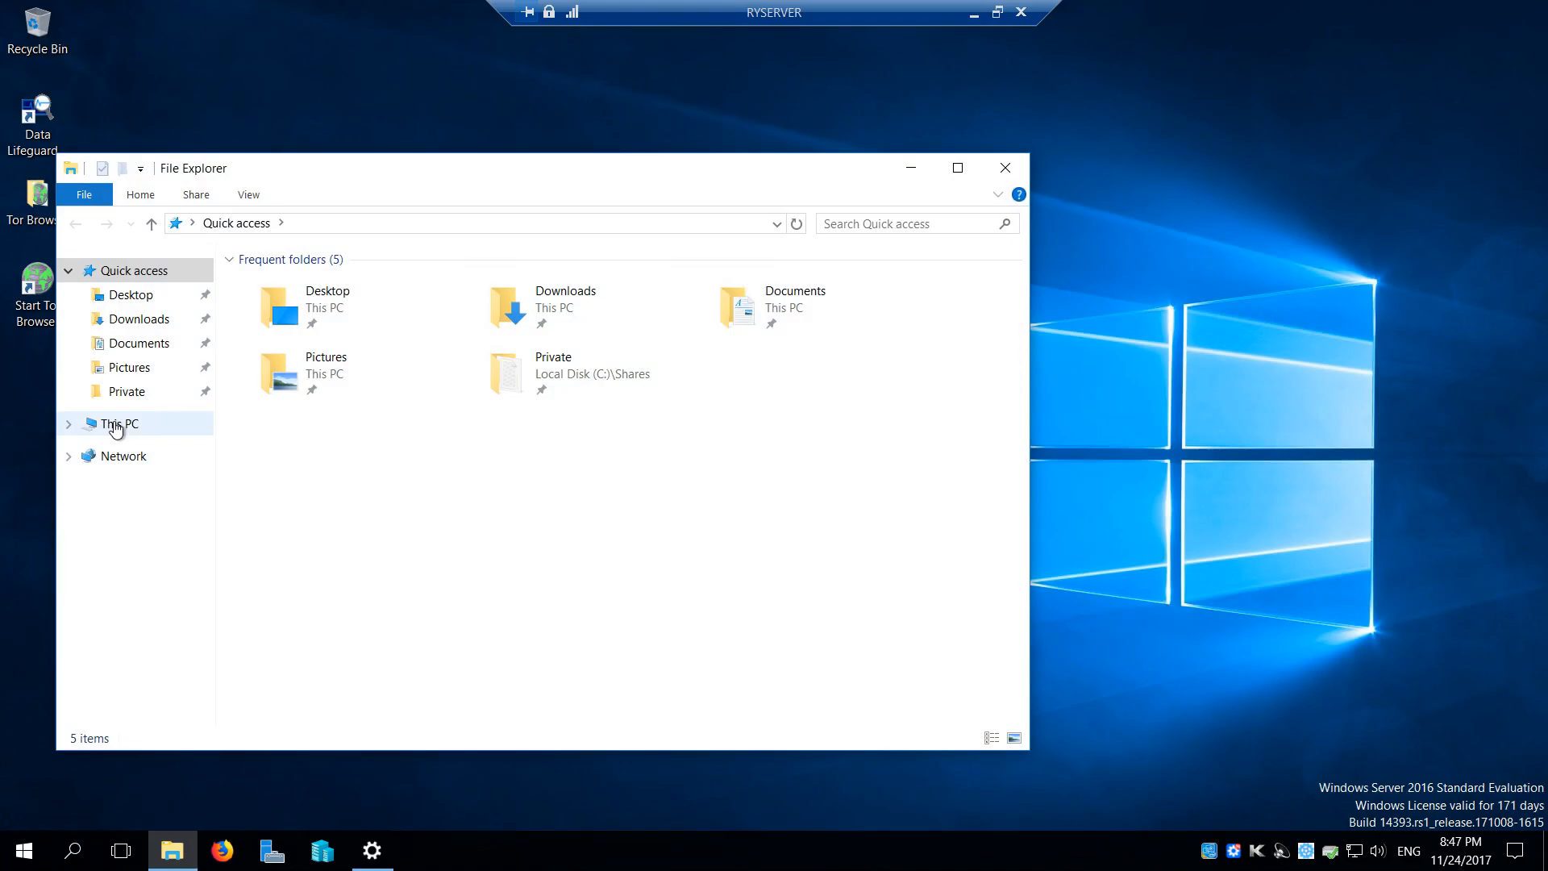
left_click(117, 423)
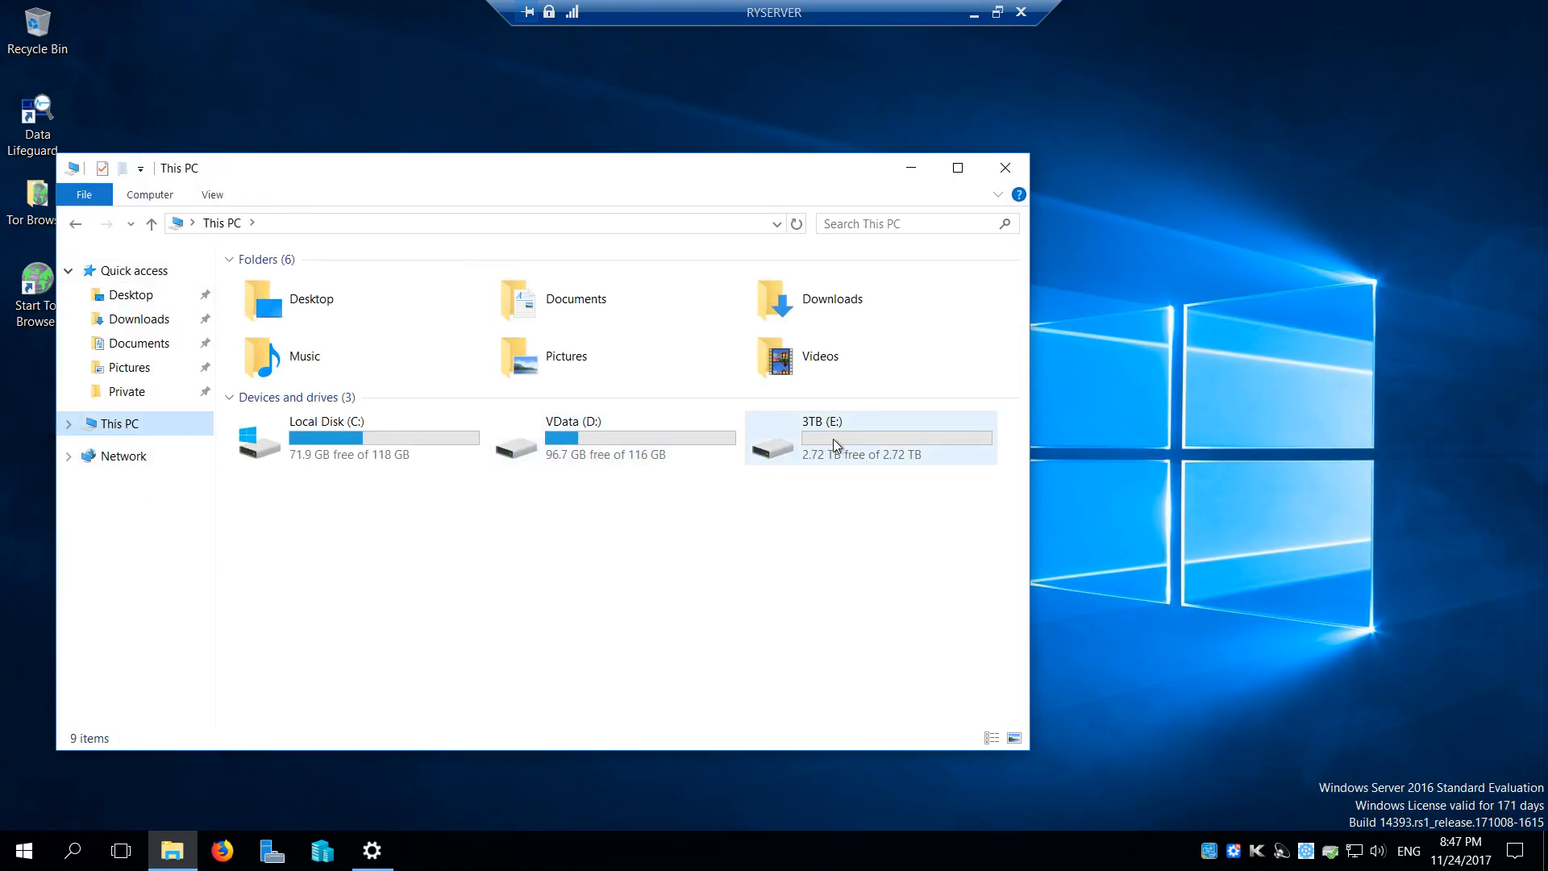
left_click(881, 442)
double_click(860, 441)
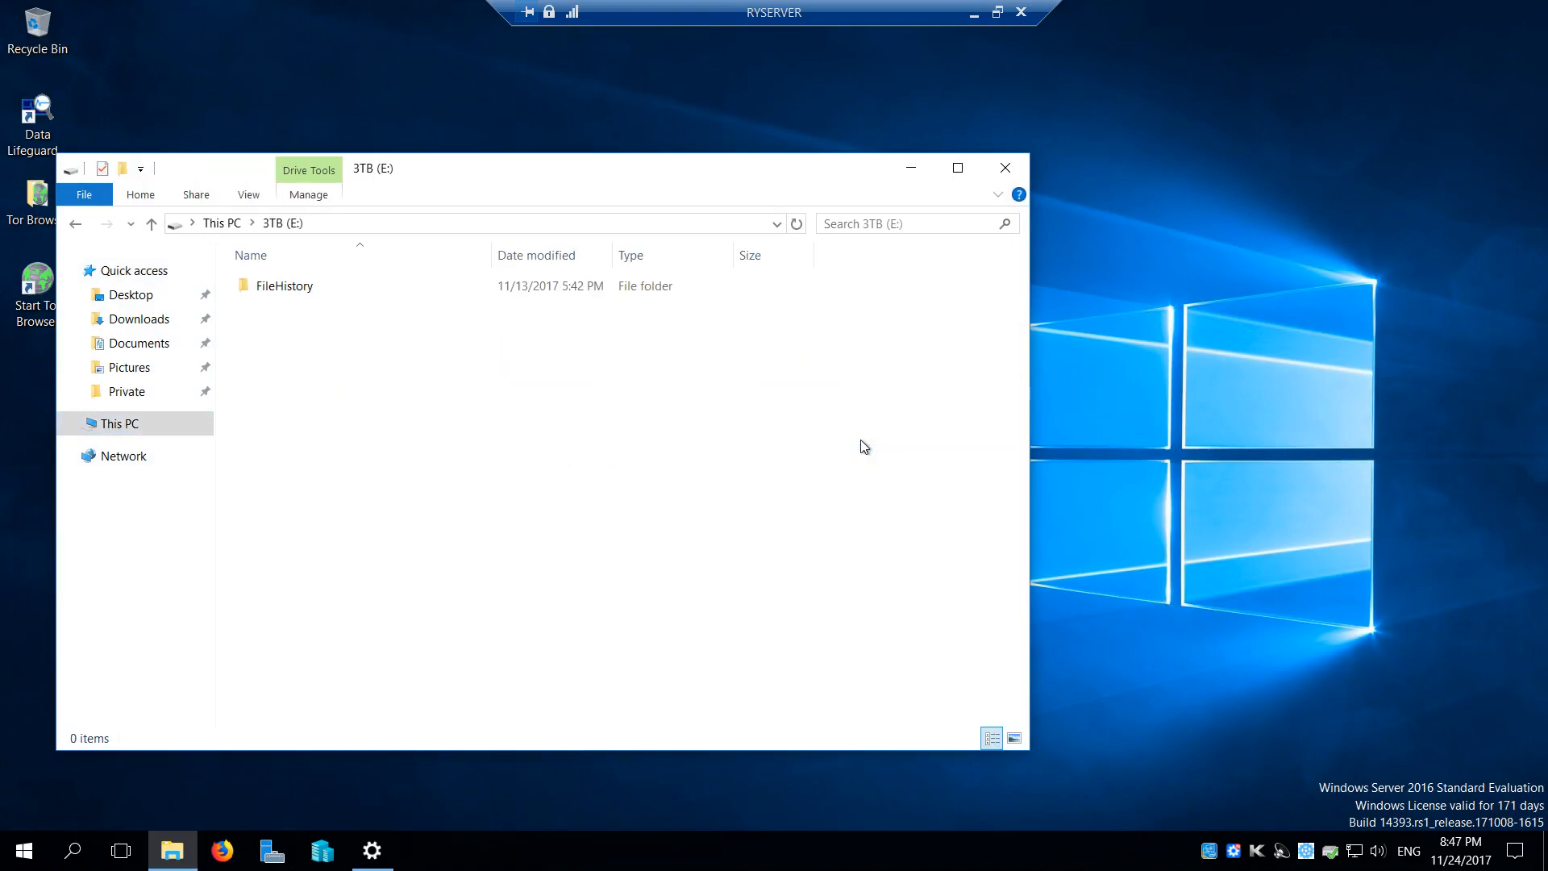
left_click(218, 226)
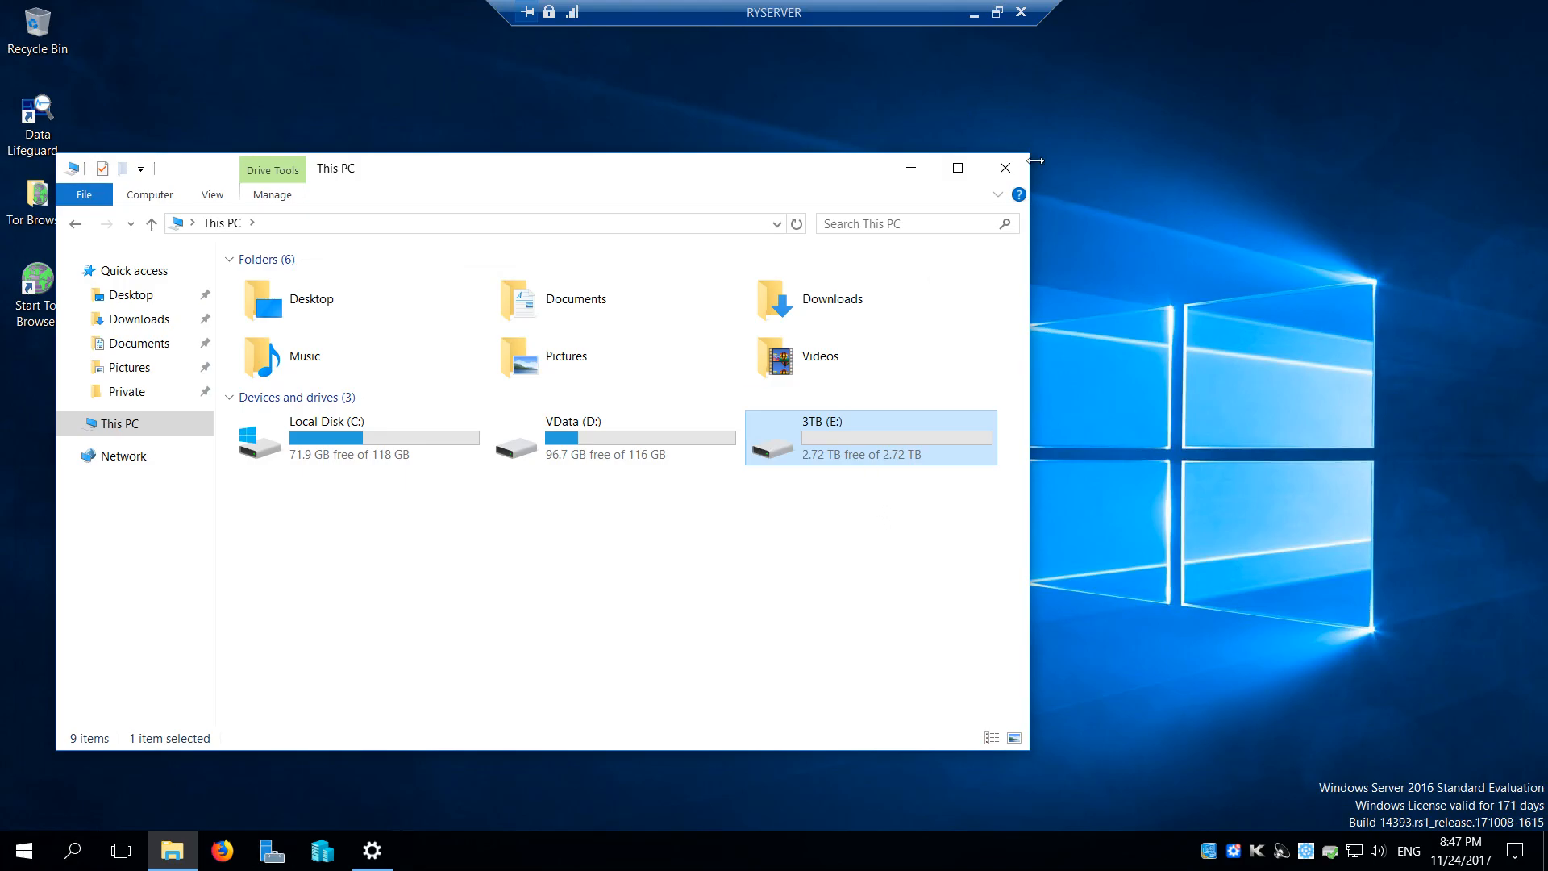
left_click(1007, 171)
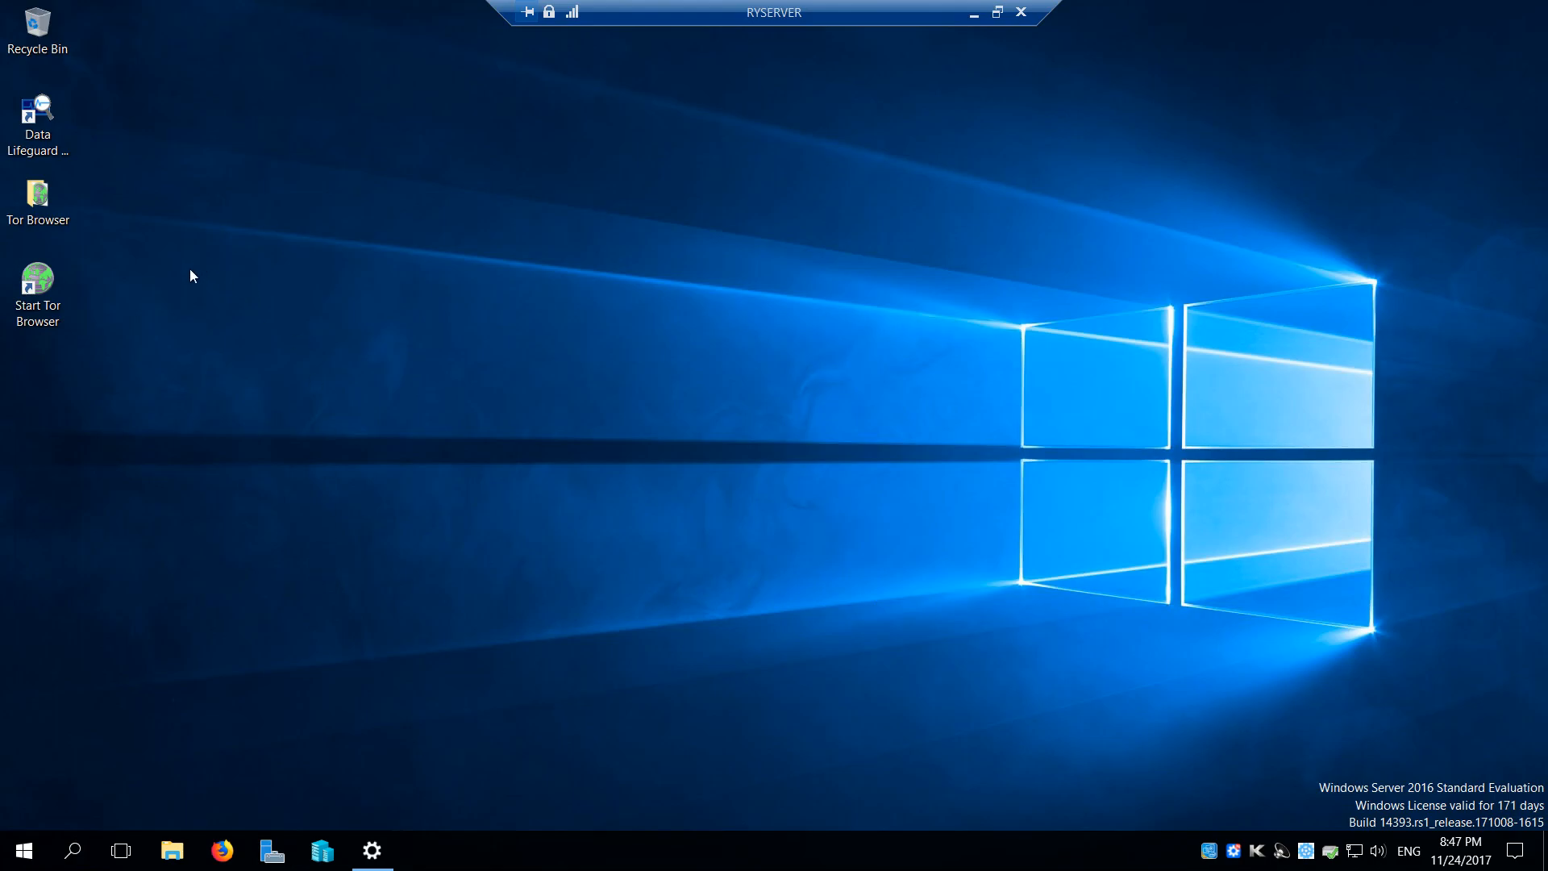
Launch Data Lifeguard Diagnostic and open the test options for physical drive 1, the WDC WD30EFRX
double_click(32, 129)
left_click(597, 558)
left_click(684, 603)
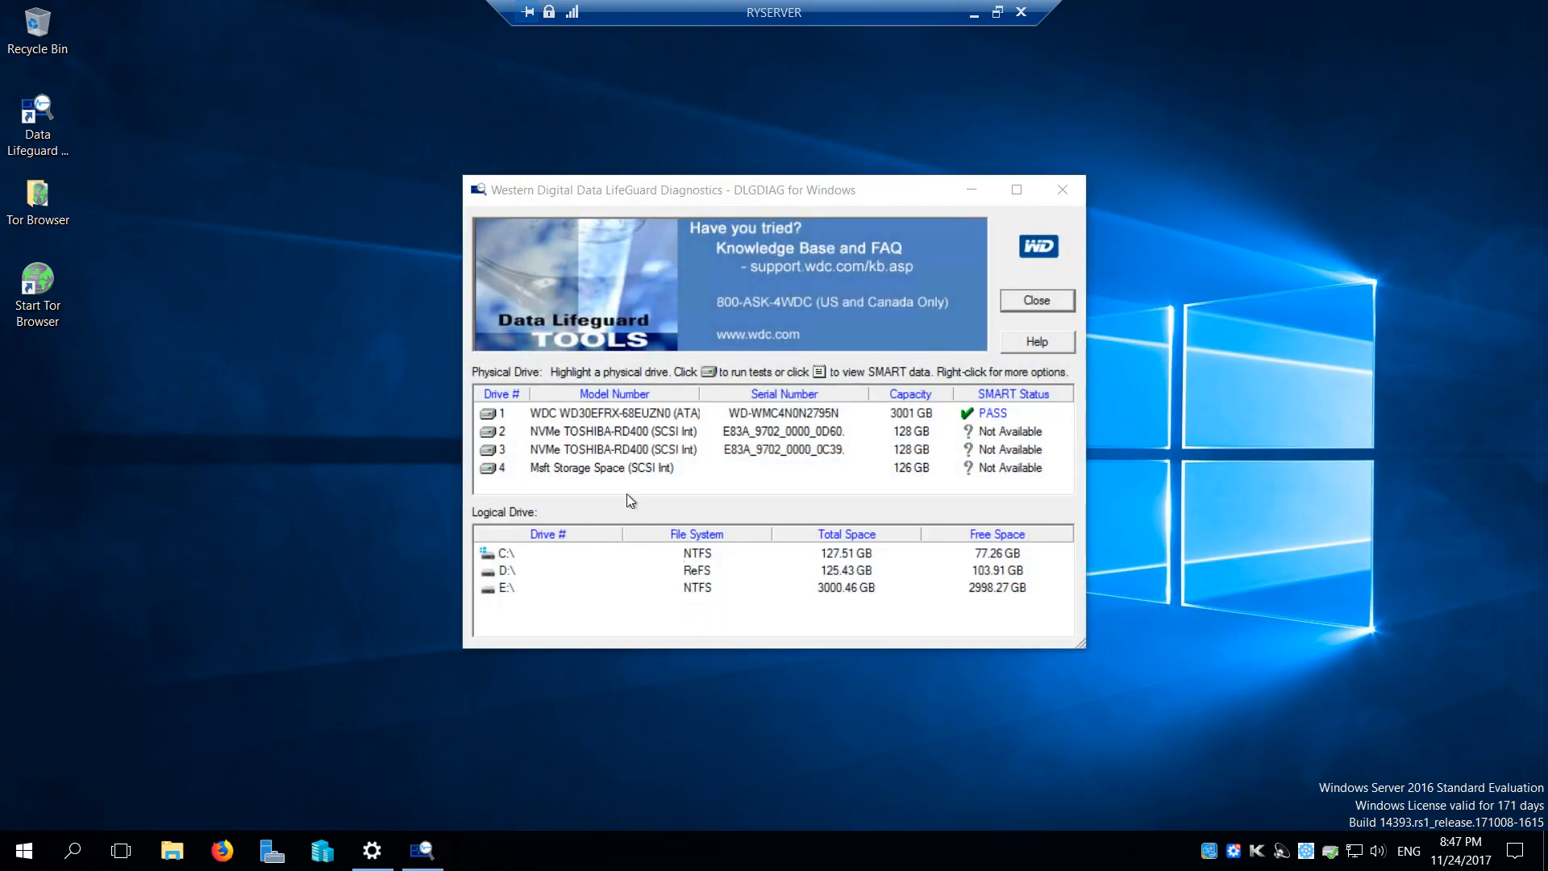
left_click(628, 412)
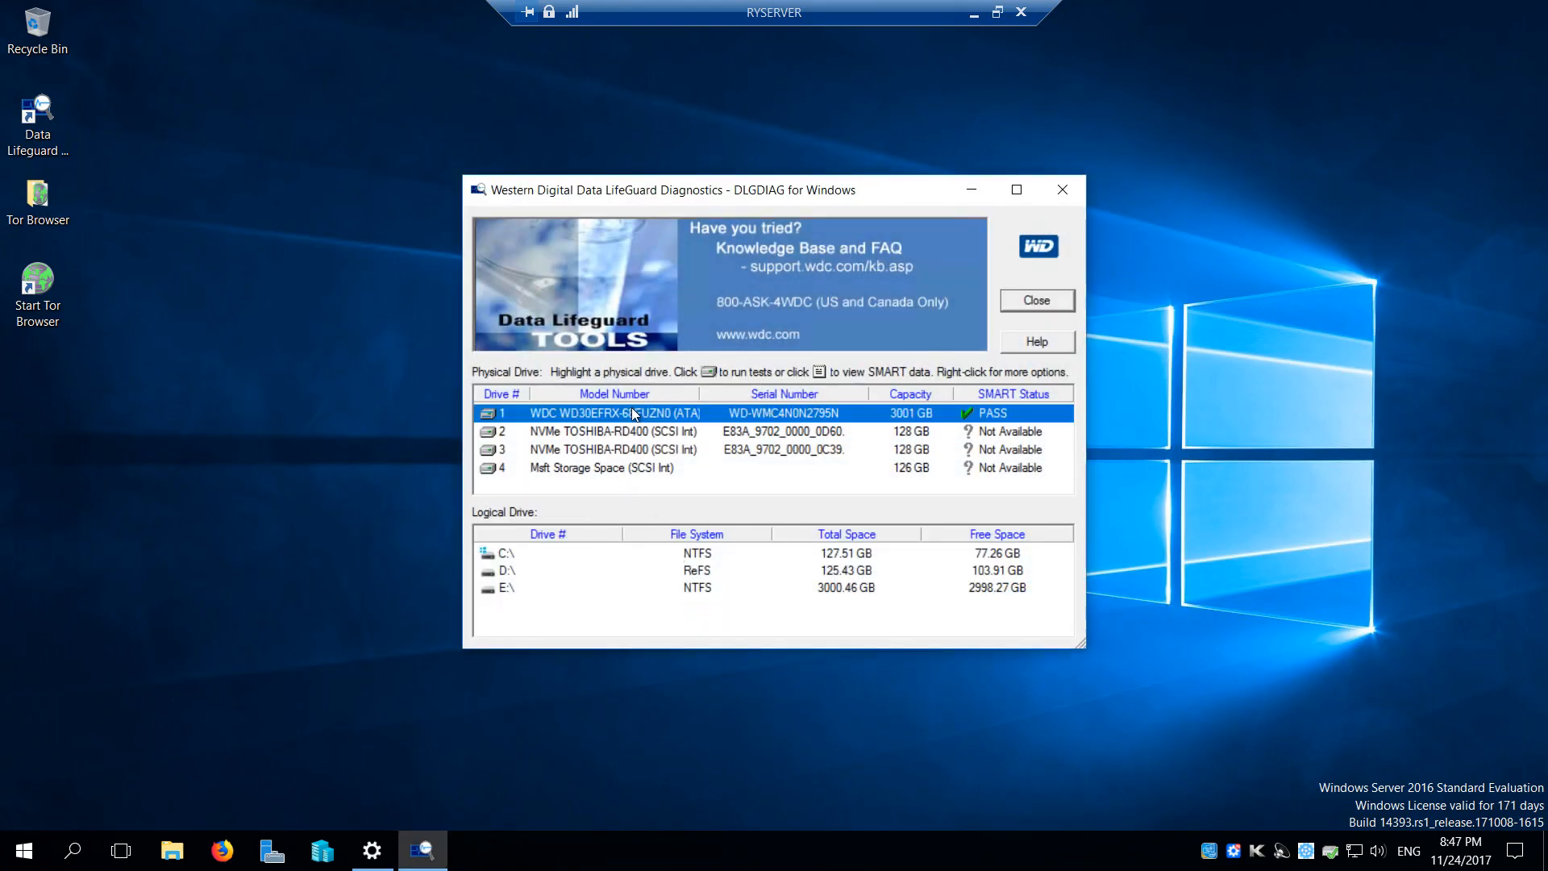
double_click(668, 418)
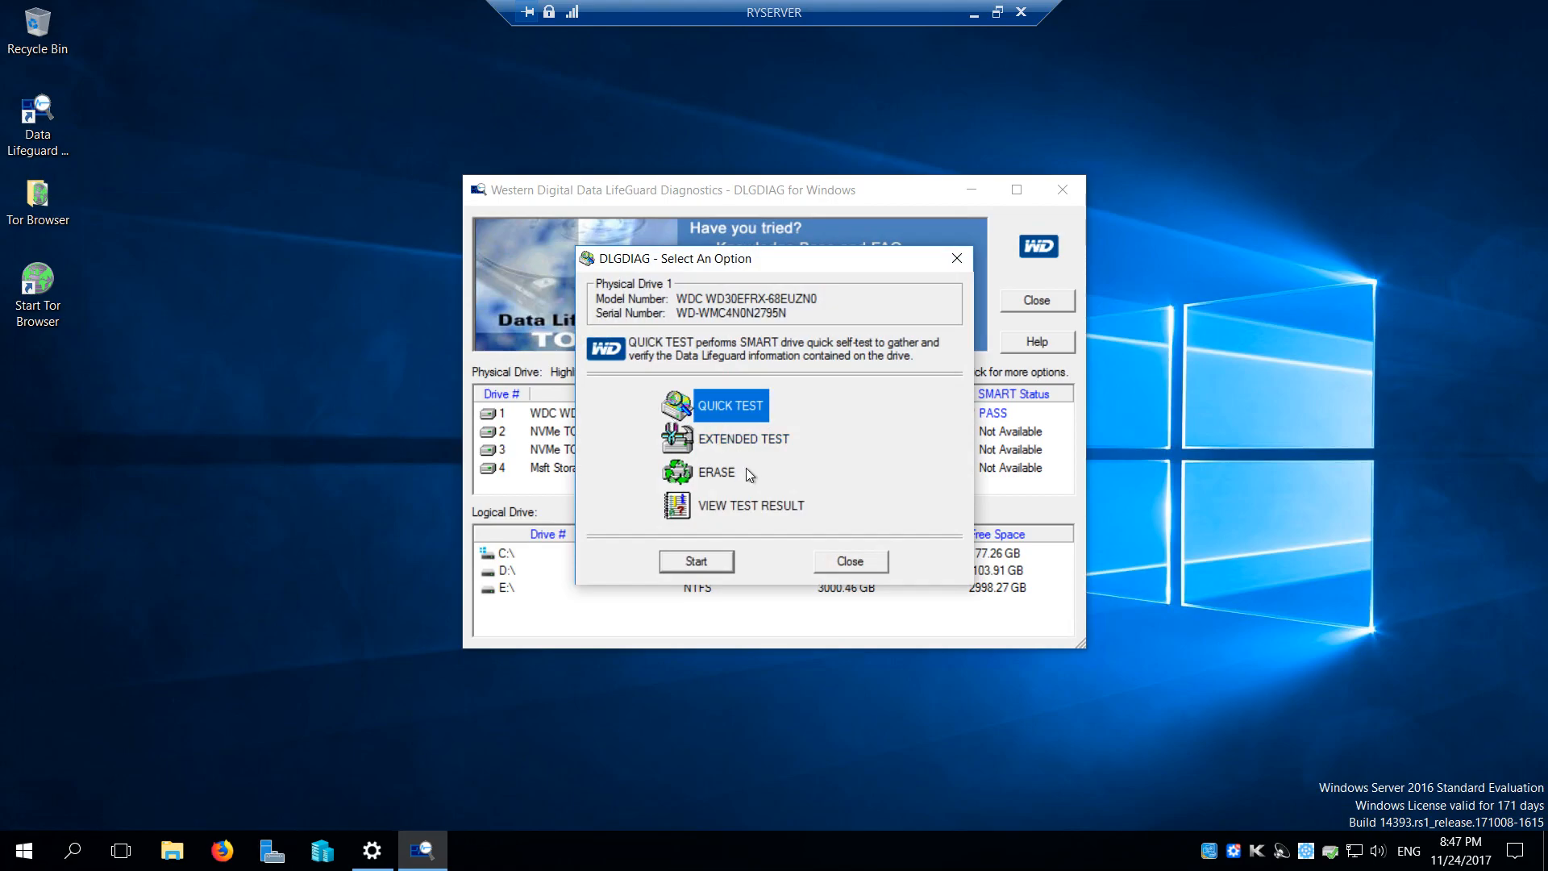
Run a Quick Erase on physical drive 1, accepting the data-loss warnings, and close the diagnostic tool when it completes
left_click(715, 472)
left_click(695, 568)
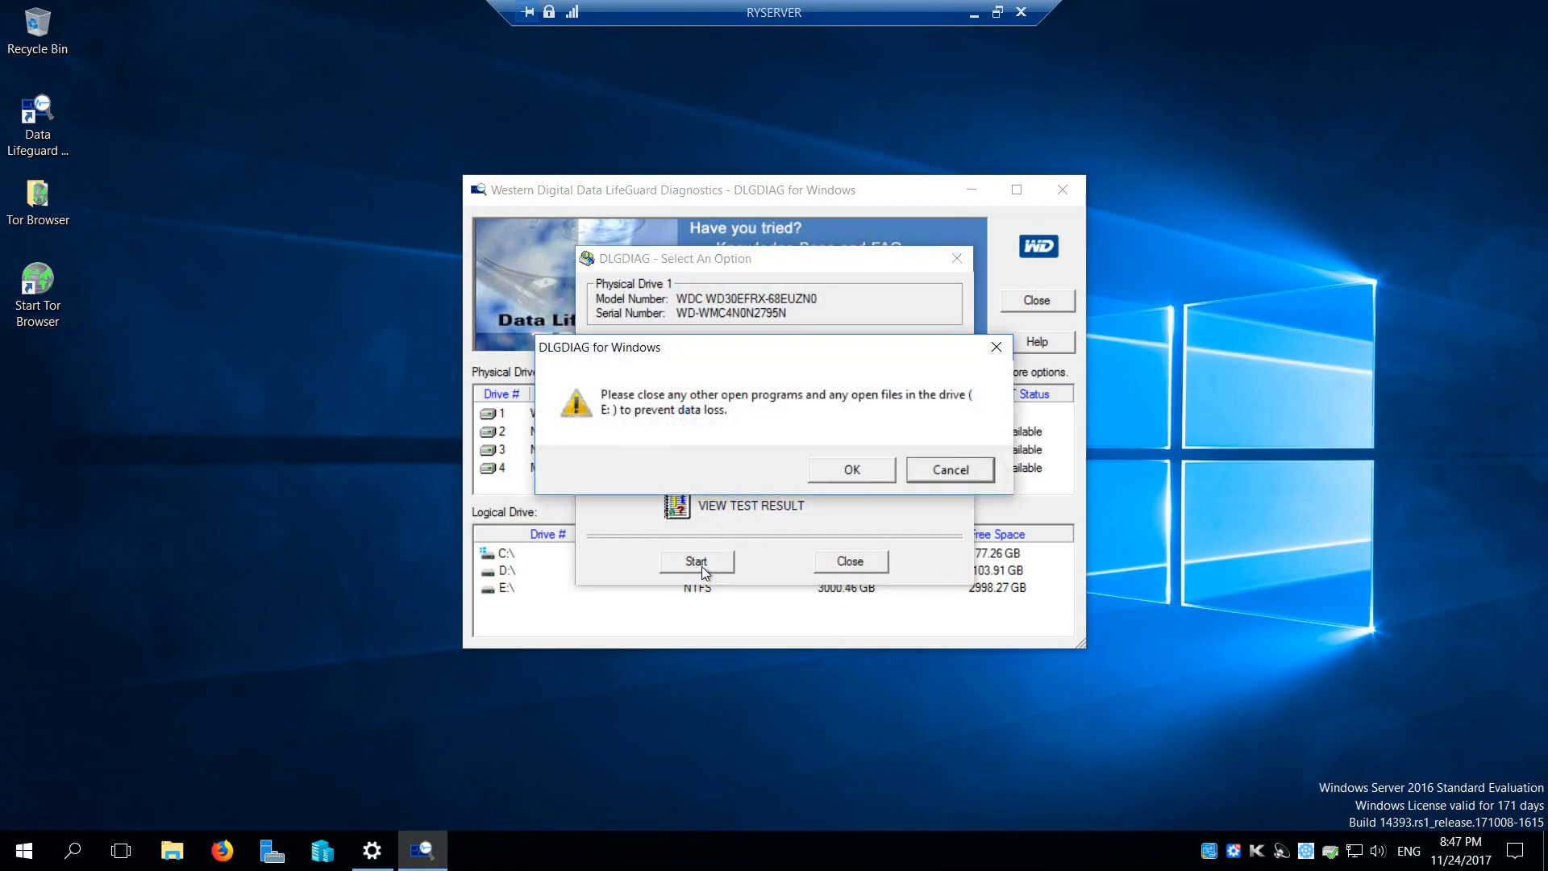
left_click(845, 473)
left_click(838, 472)
left_click(838, 479)
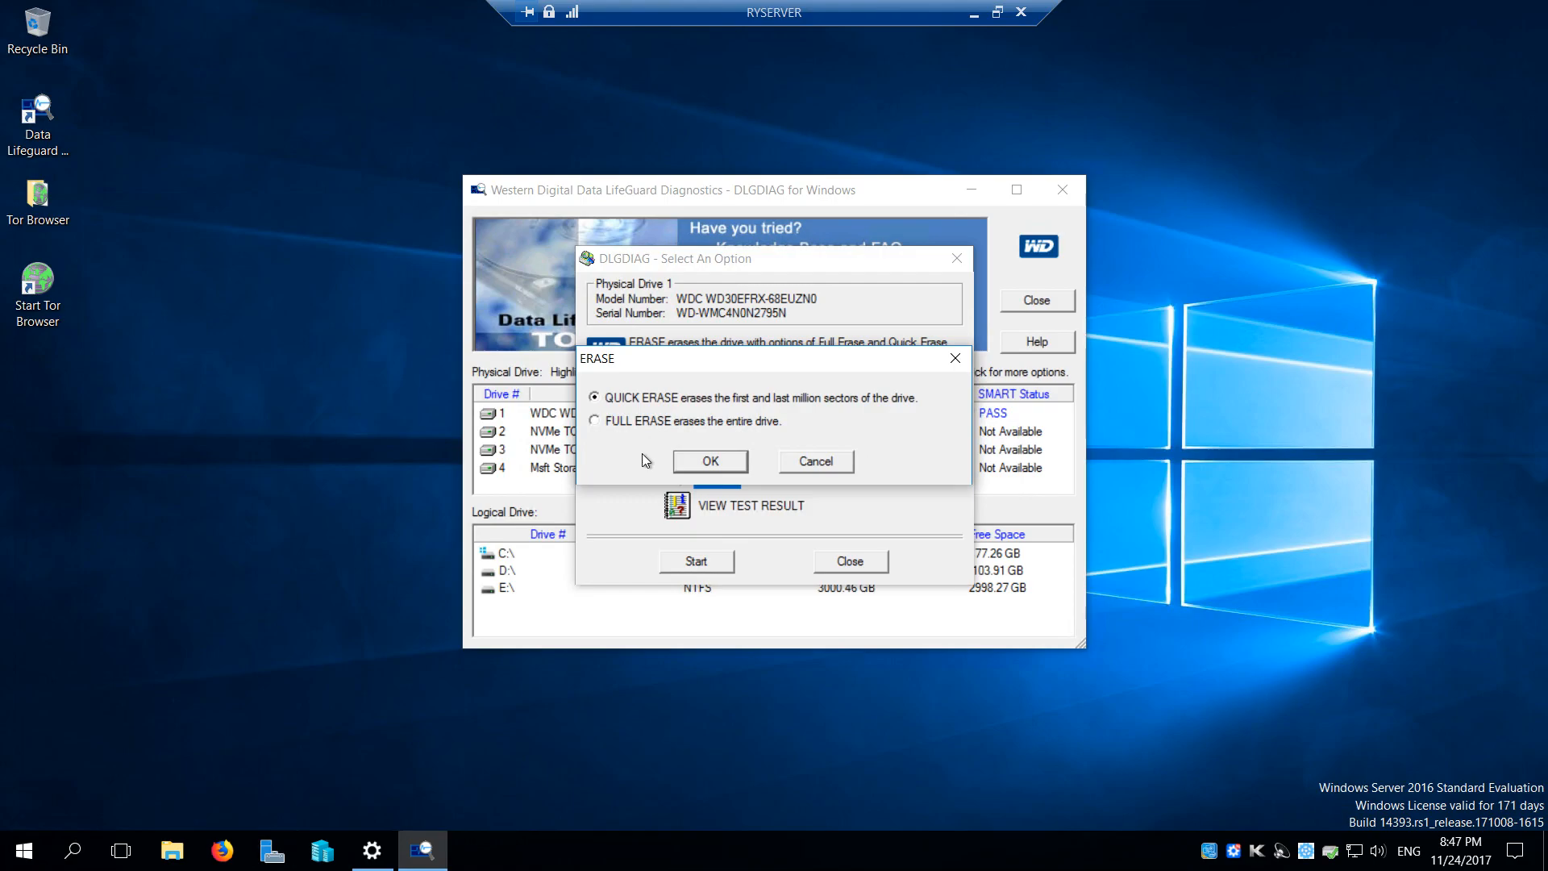
left_click(710, 460)
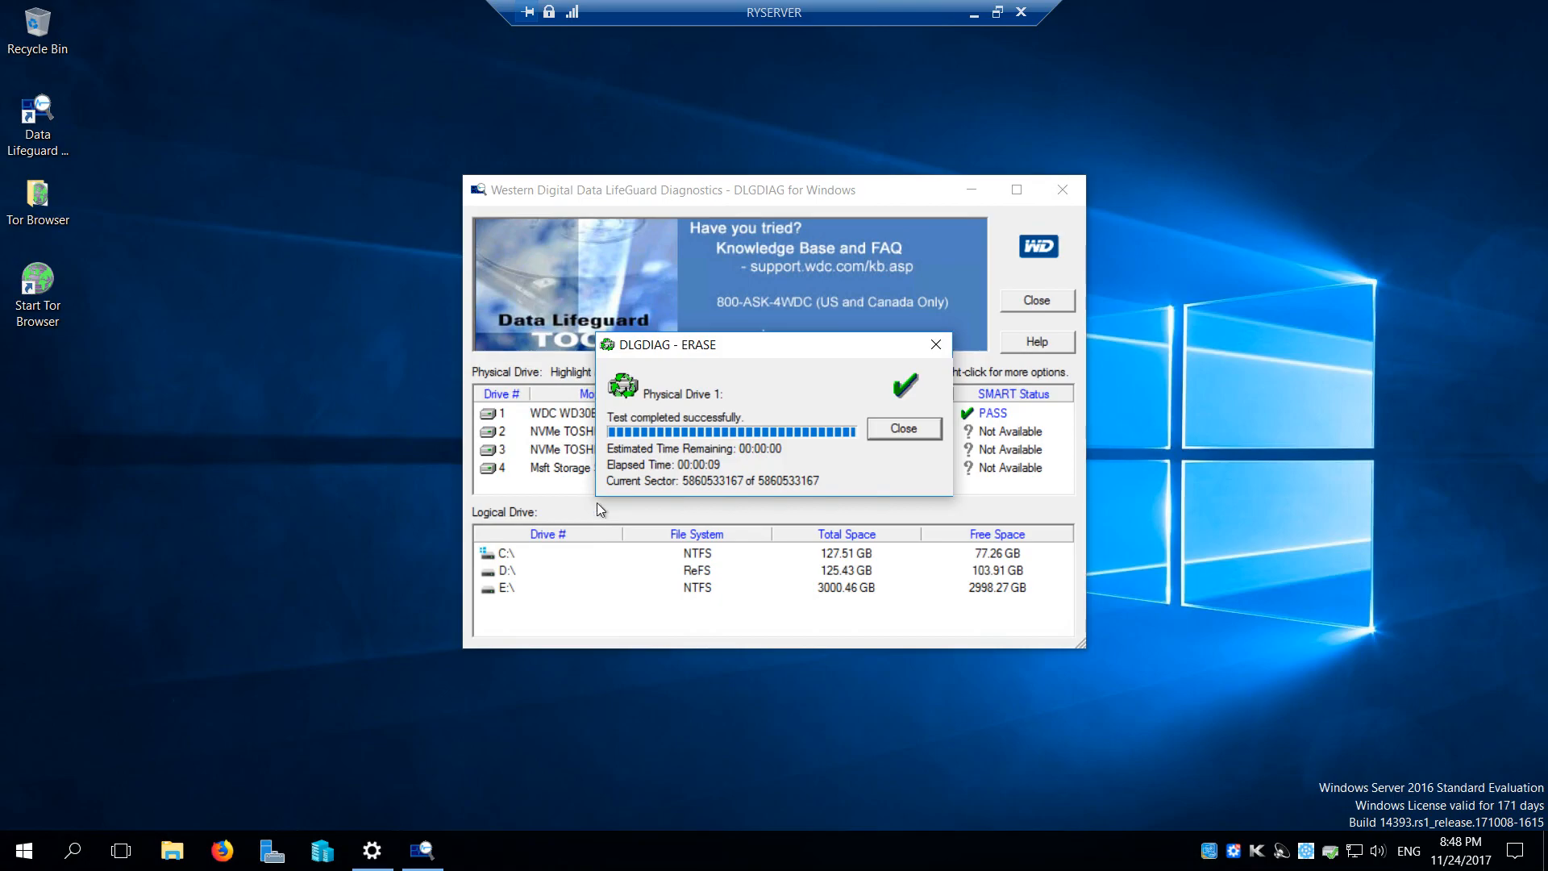
left_click(921, 429)
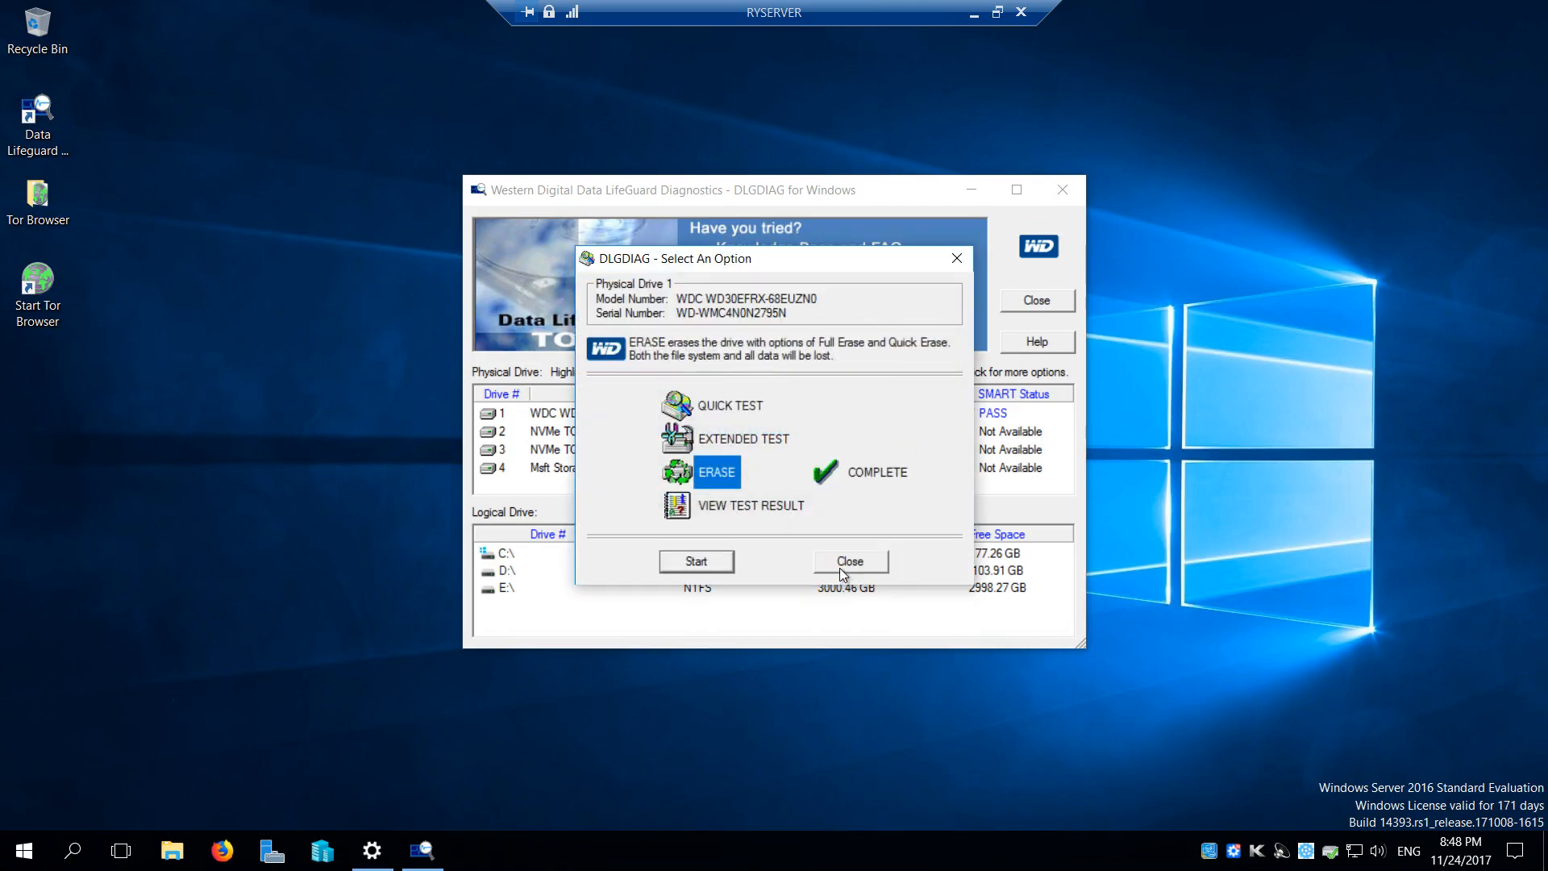
left_click(840, 568)
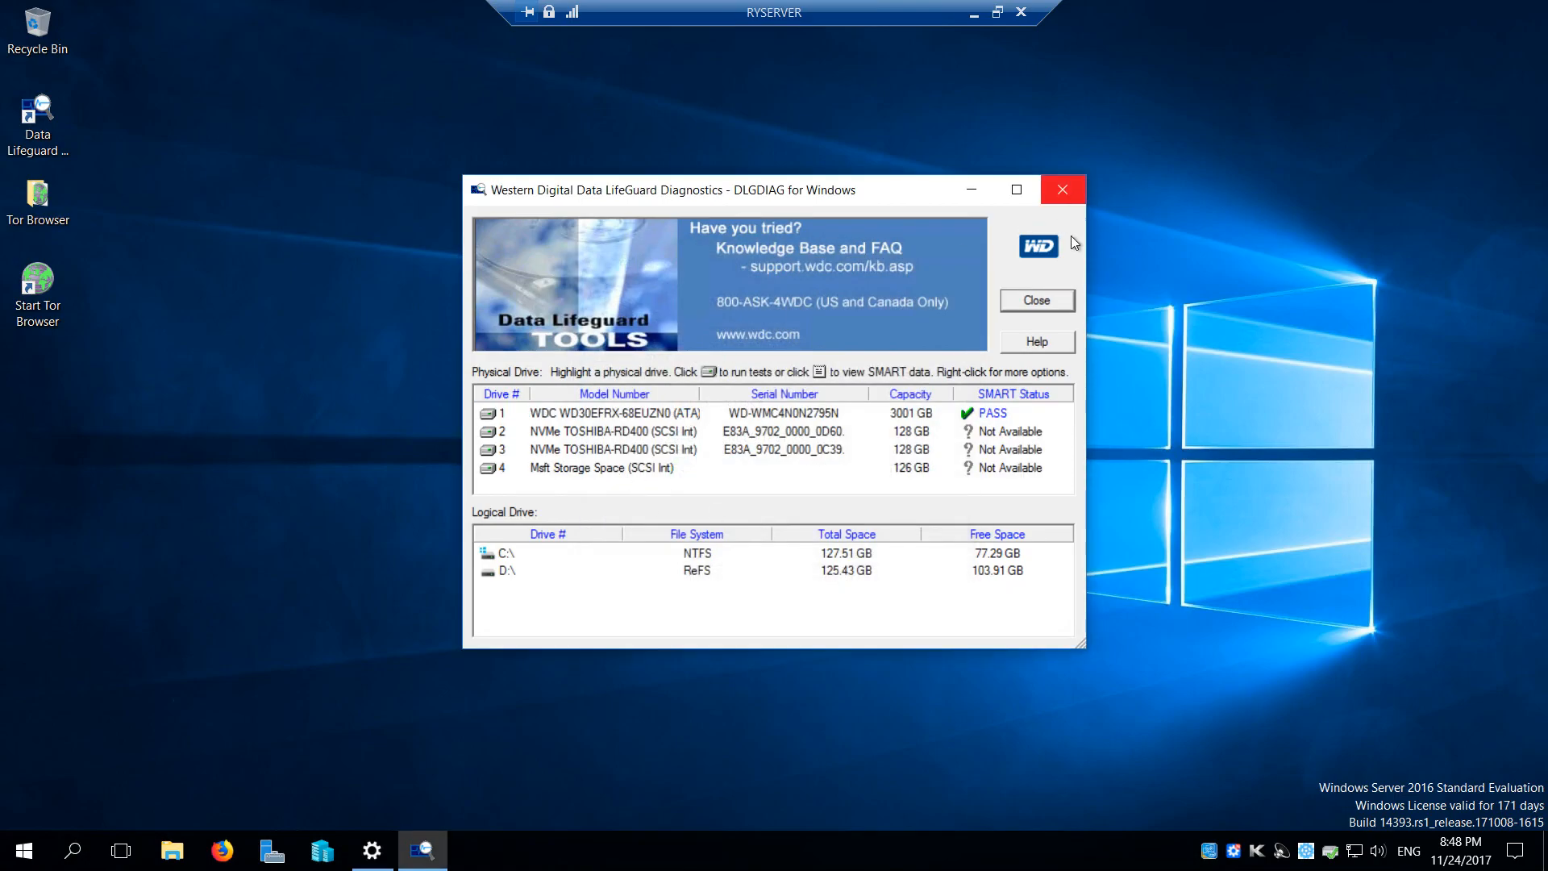
left_click(1032, 307)
Open Disk Management from Control Panel, initialize Disk 0 with the GPT partition style, and close both windows
key("super")
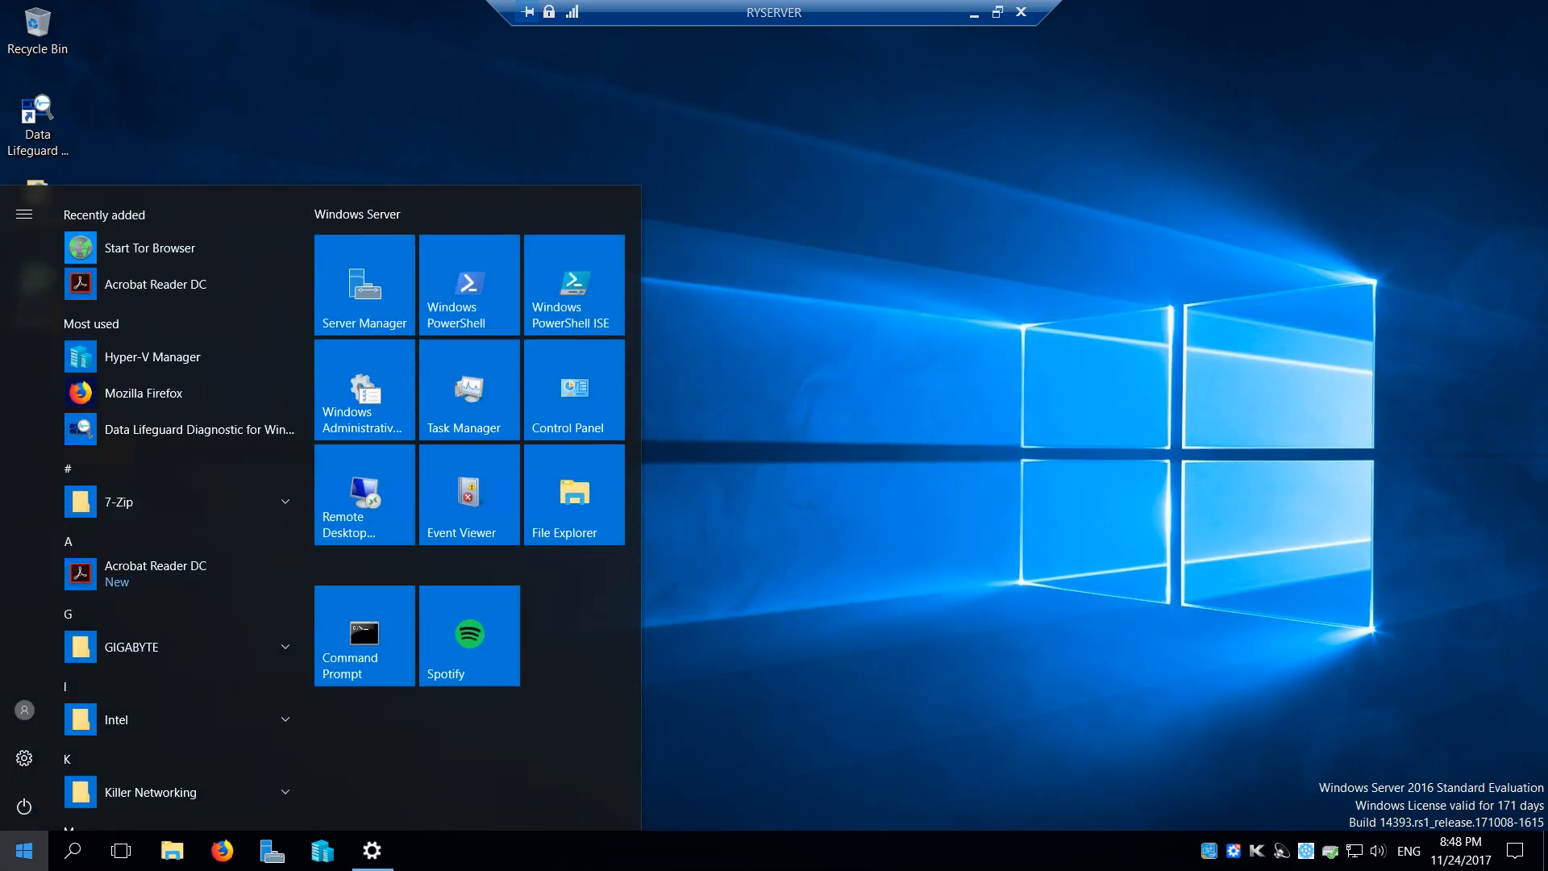
left_click(598, 407)
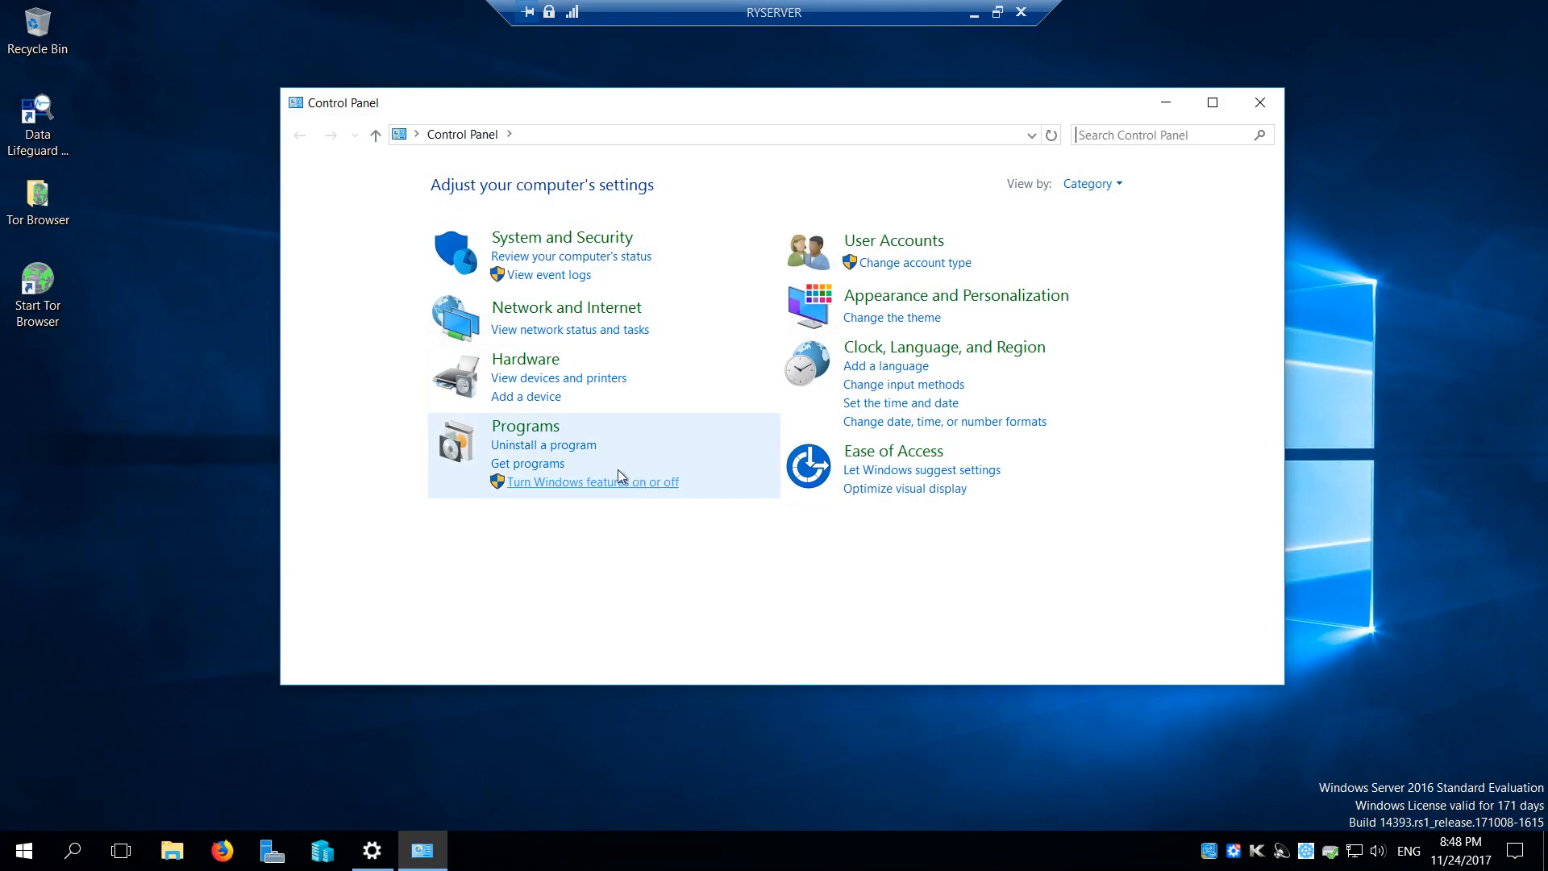
left_click(564, 241)
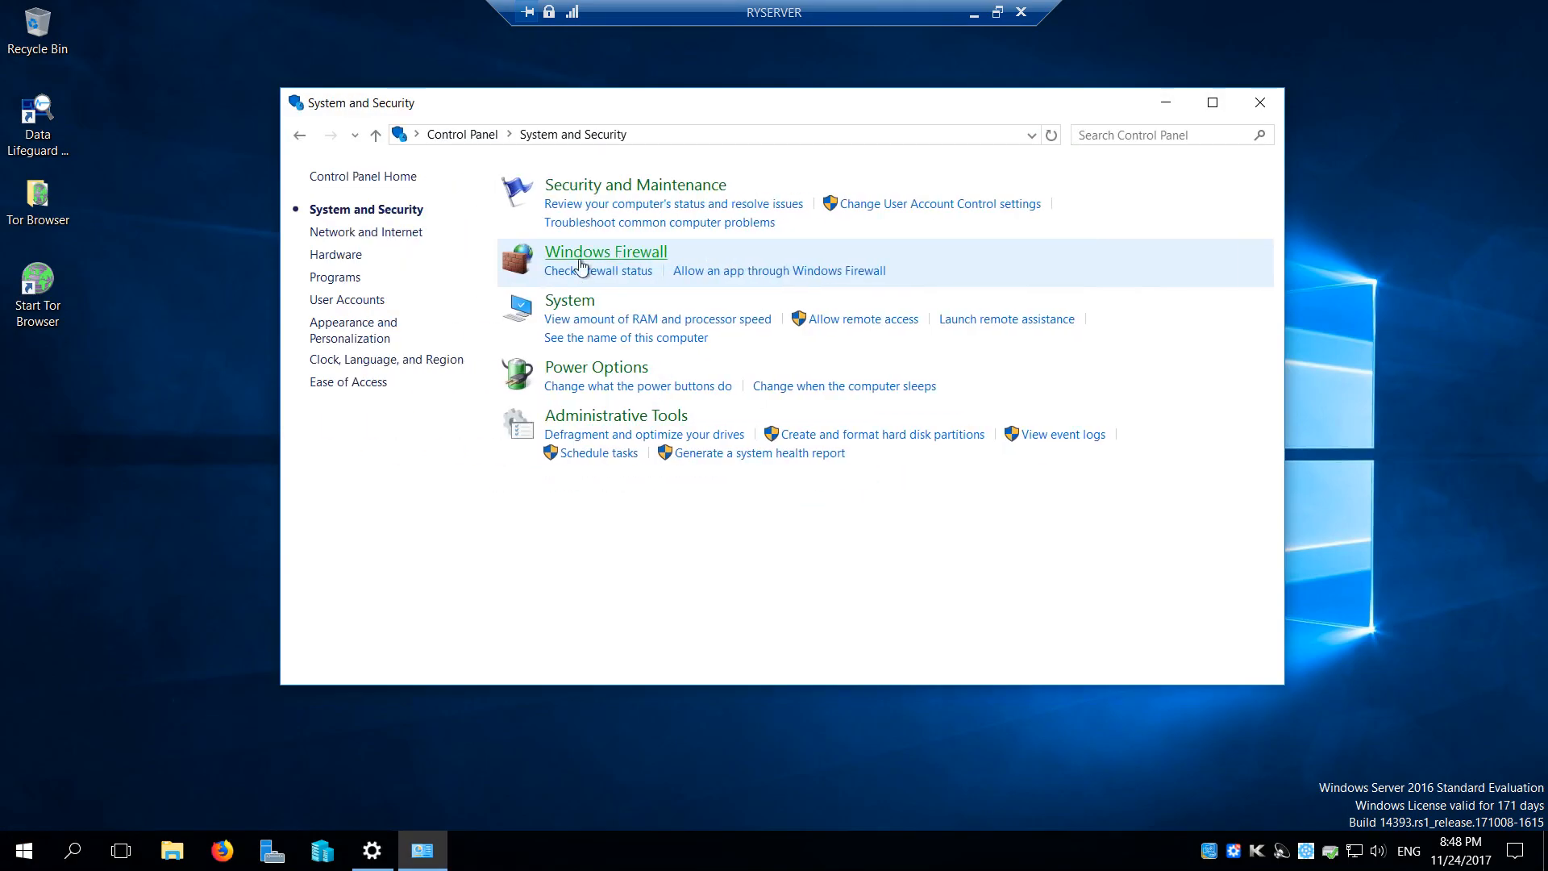
left_click(885, 437)
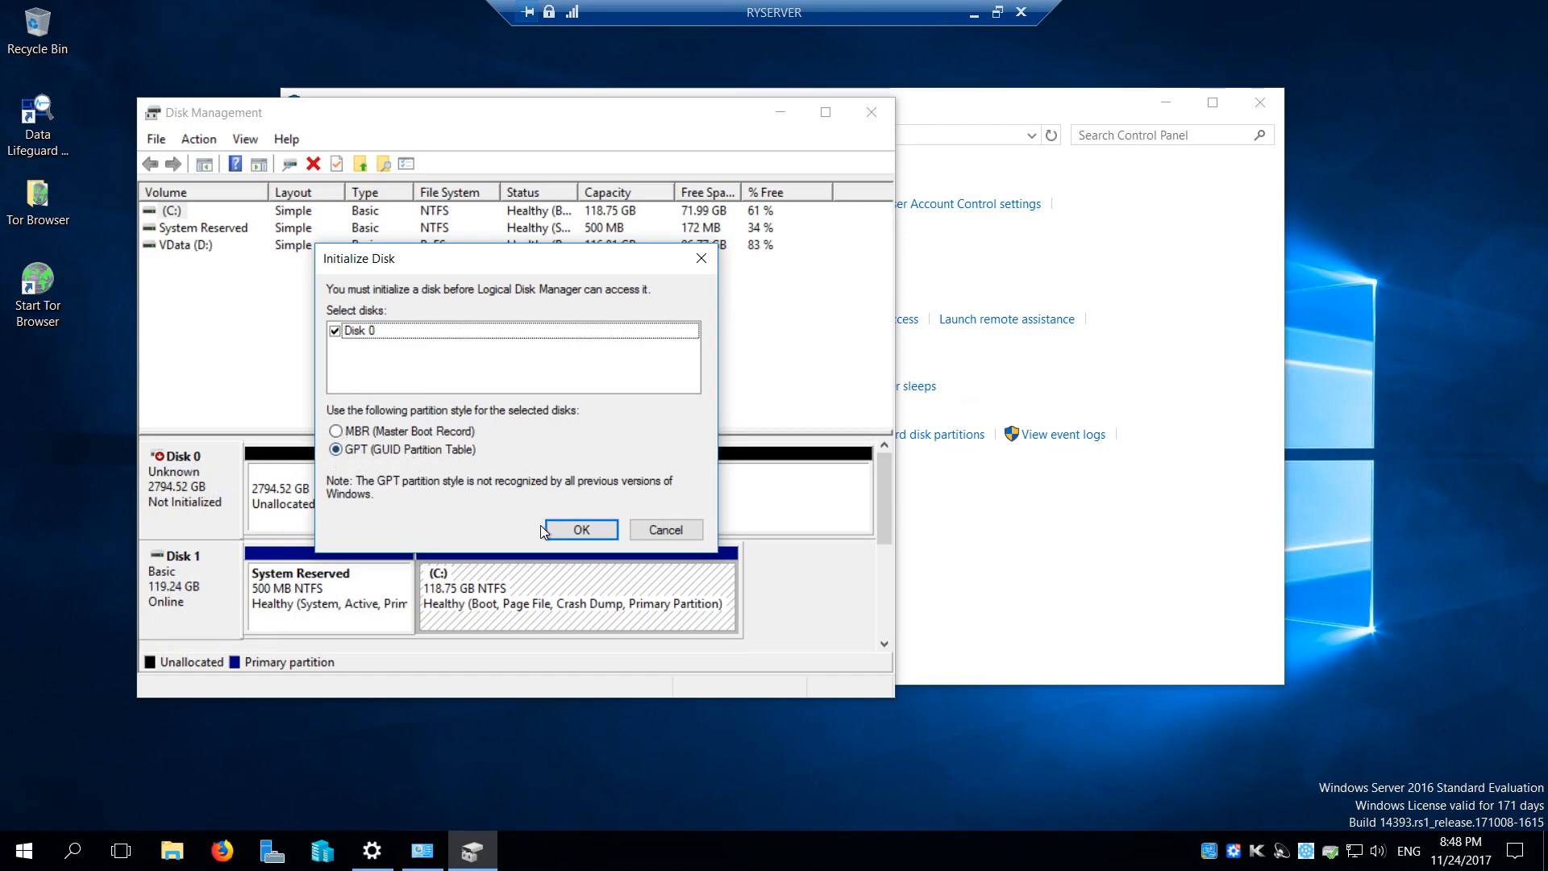
left_click(582, 529)
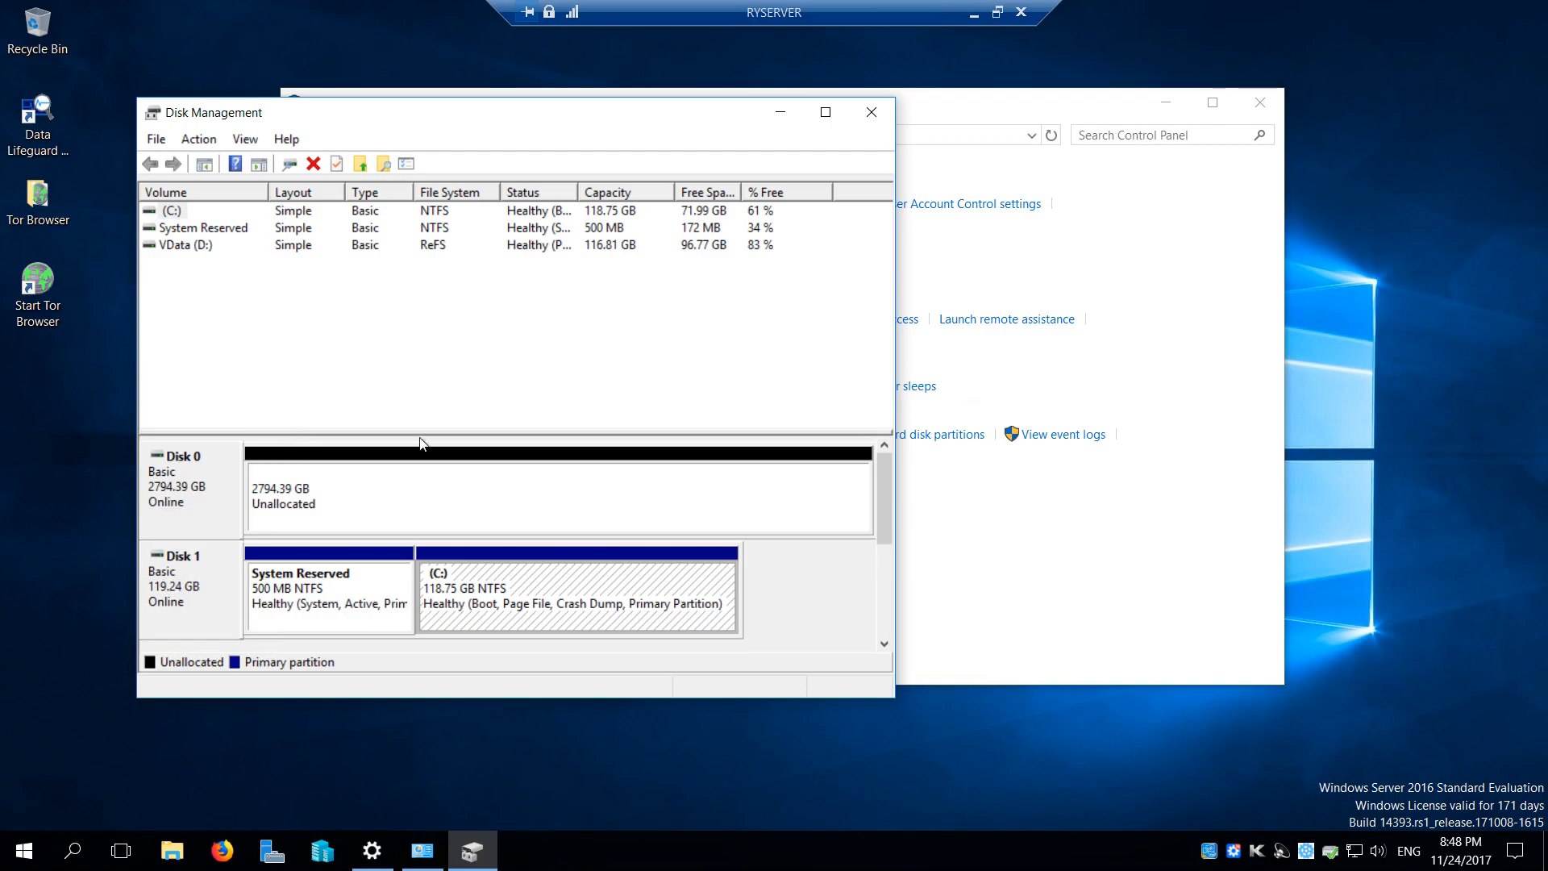
left_click(872, 113)
left_click(1260, 102)
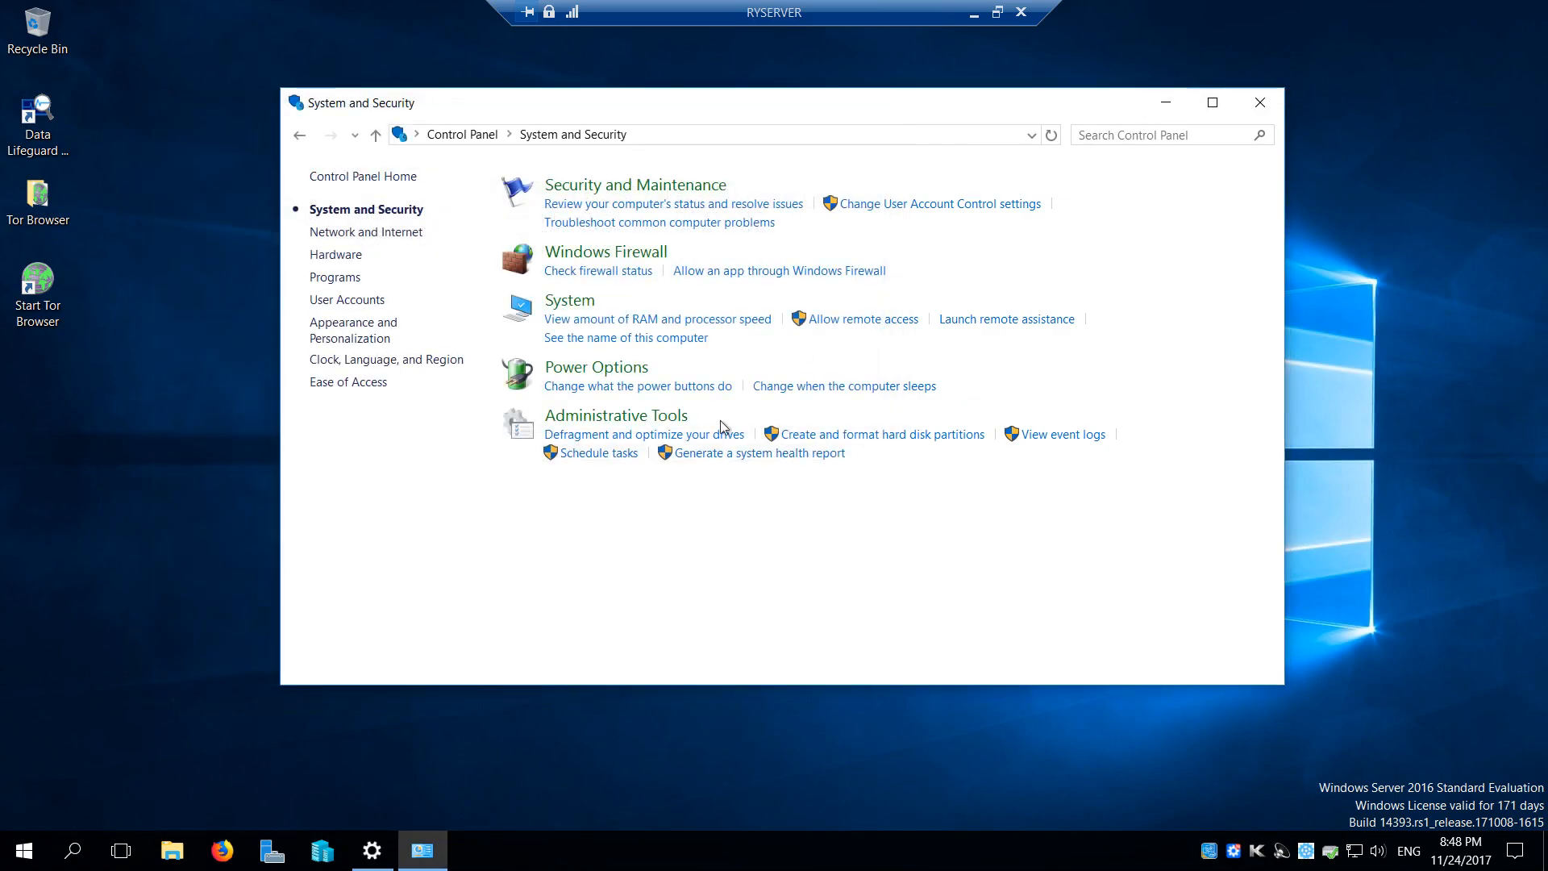
Review and refresh the storage pools under File and Storage Services in Server Manager
left_click(286, 842)
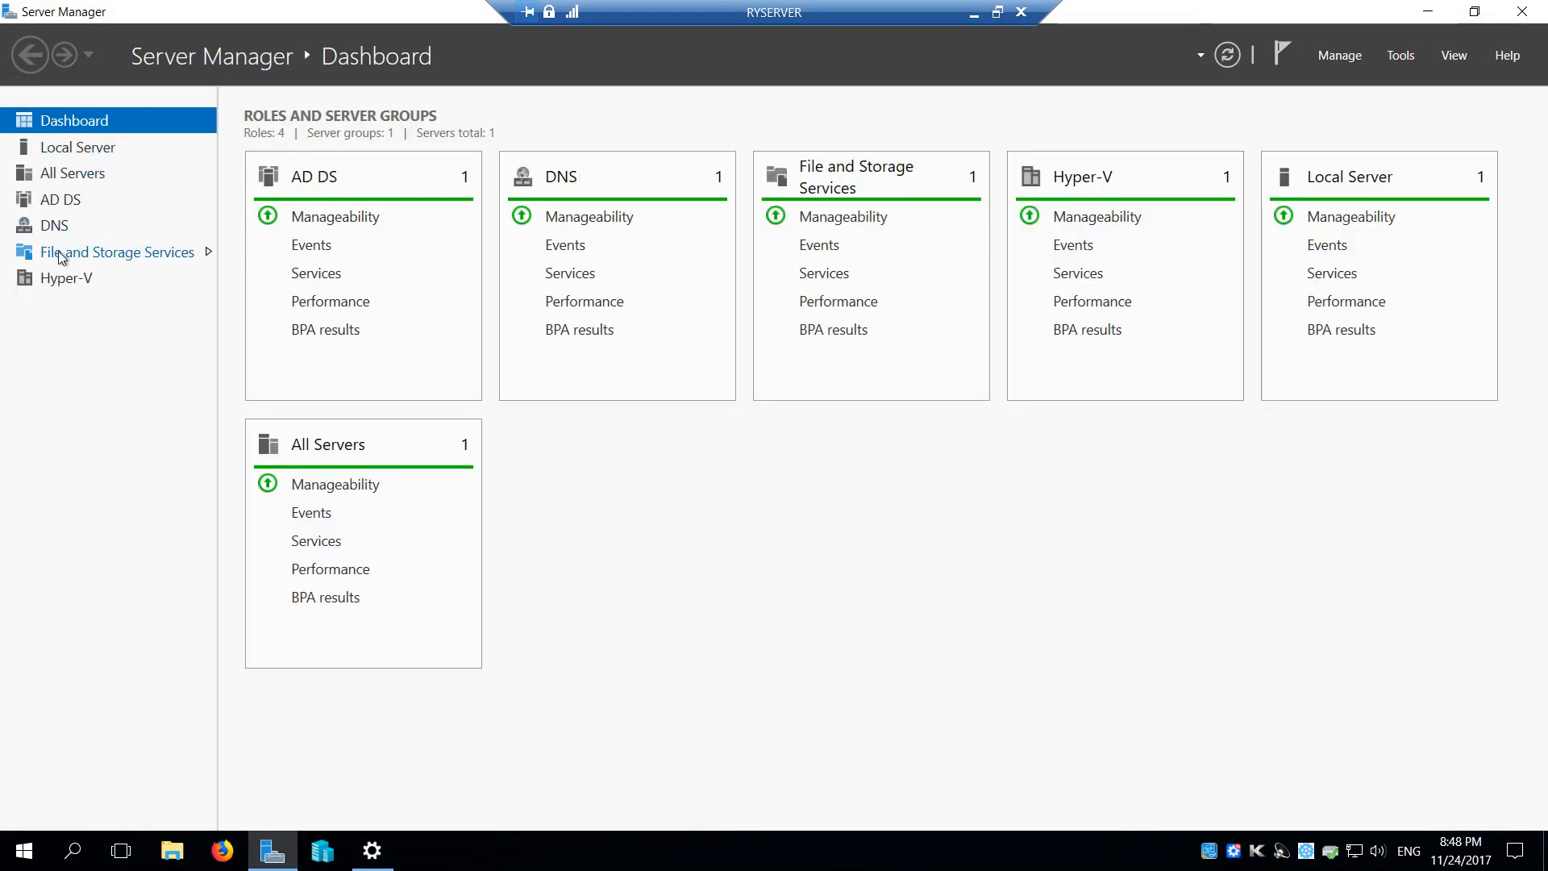
left_click(141, 253)
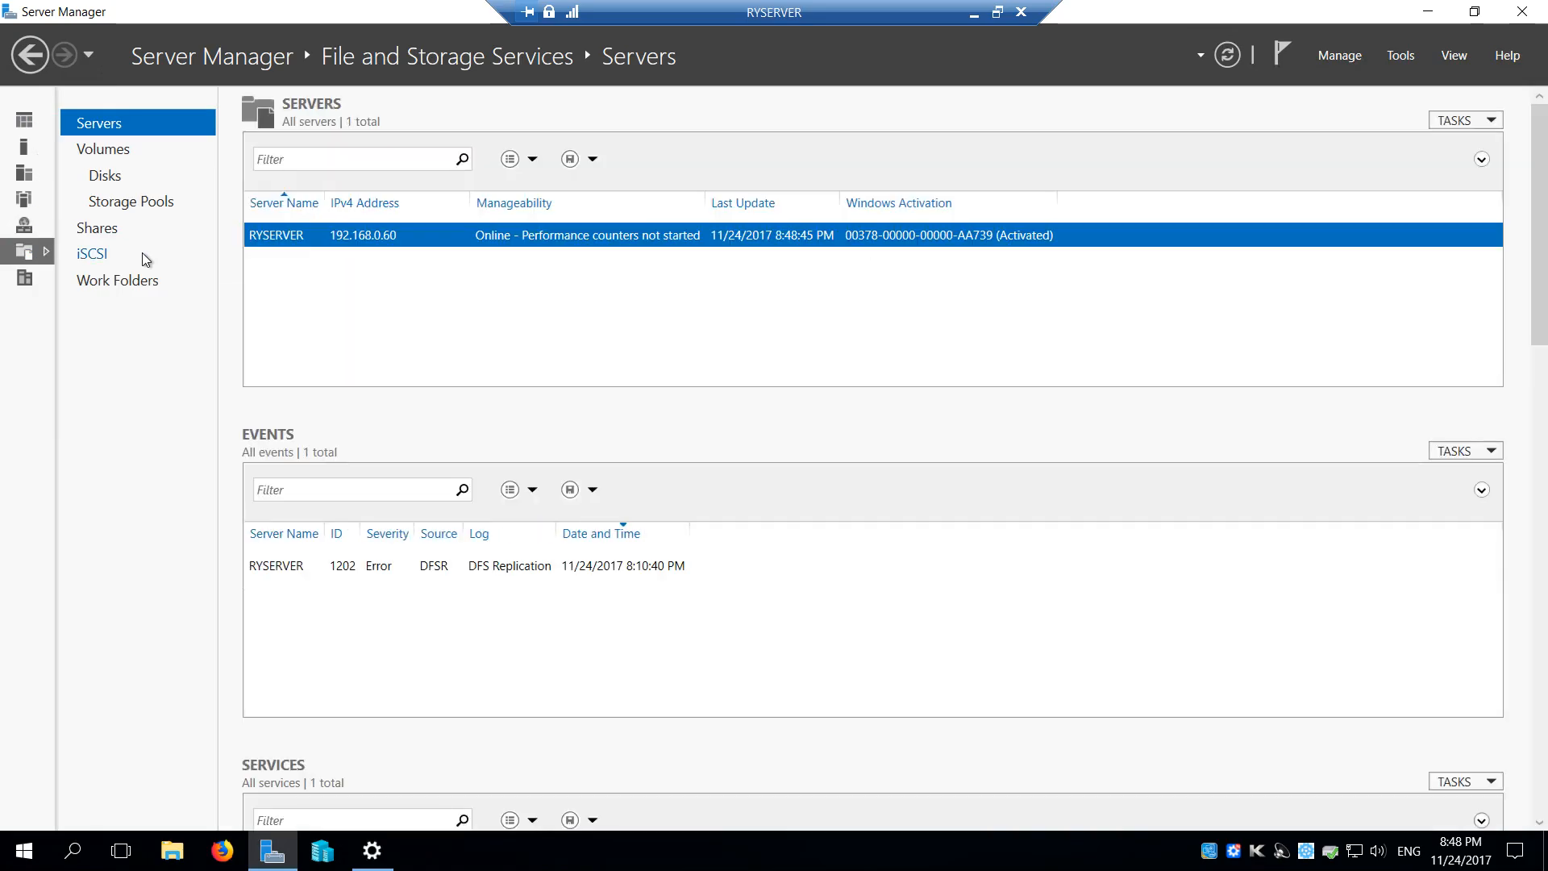
left_click(121, 209)
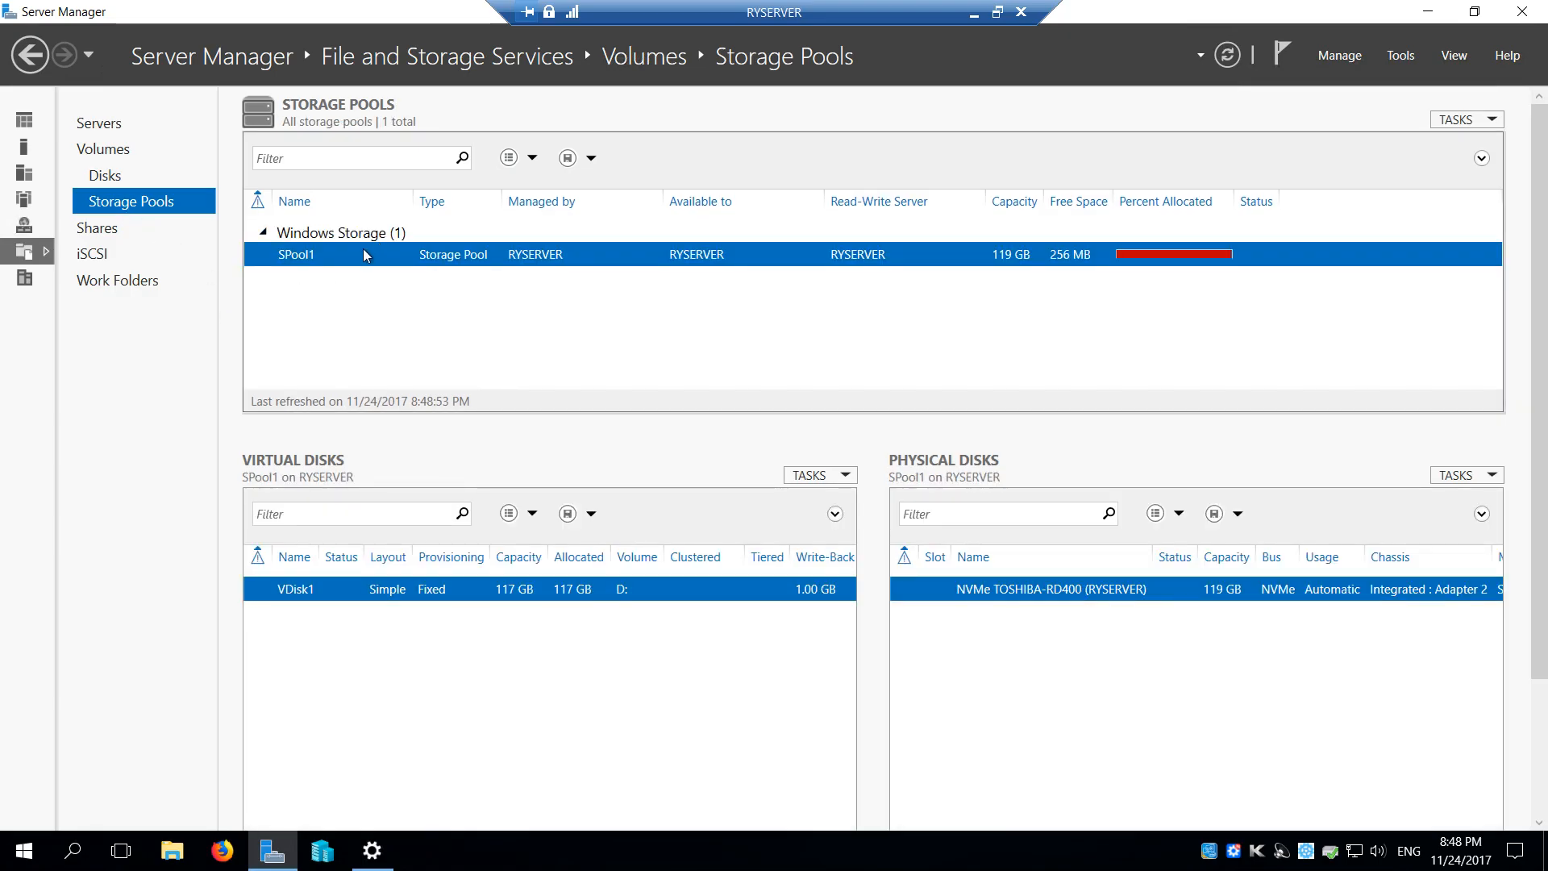
left_click(1227, 55)
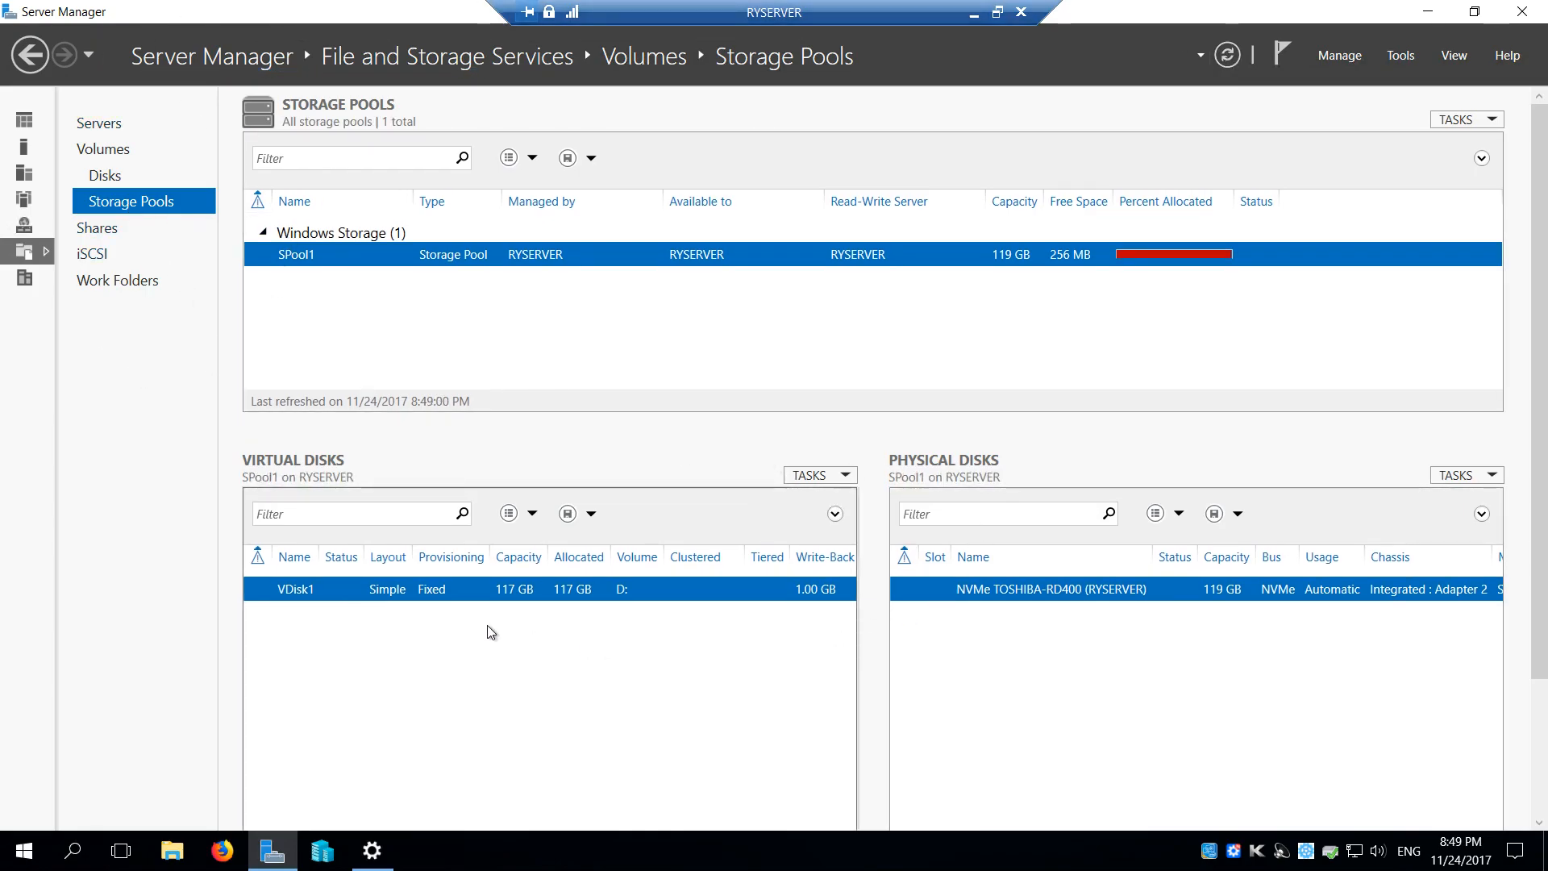
Reset the 2.73 TB WDC disk (number 0) in the server's disk list and refresh the storage pools
left_click(115, 176)
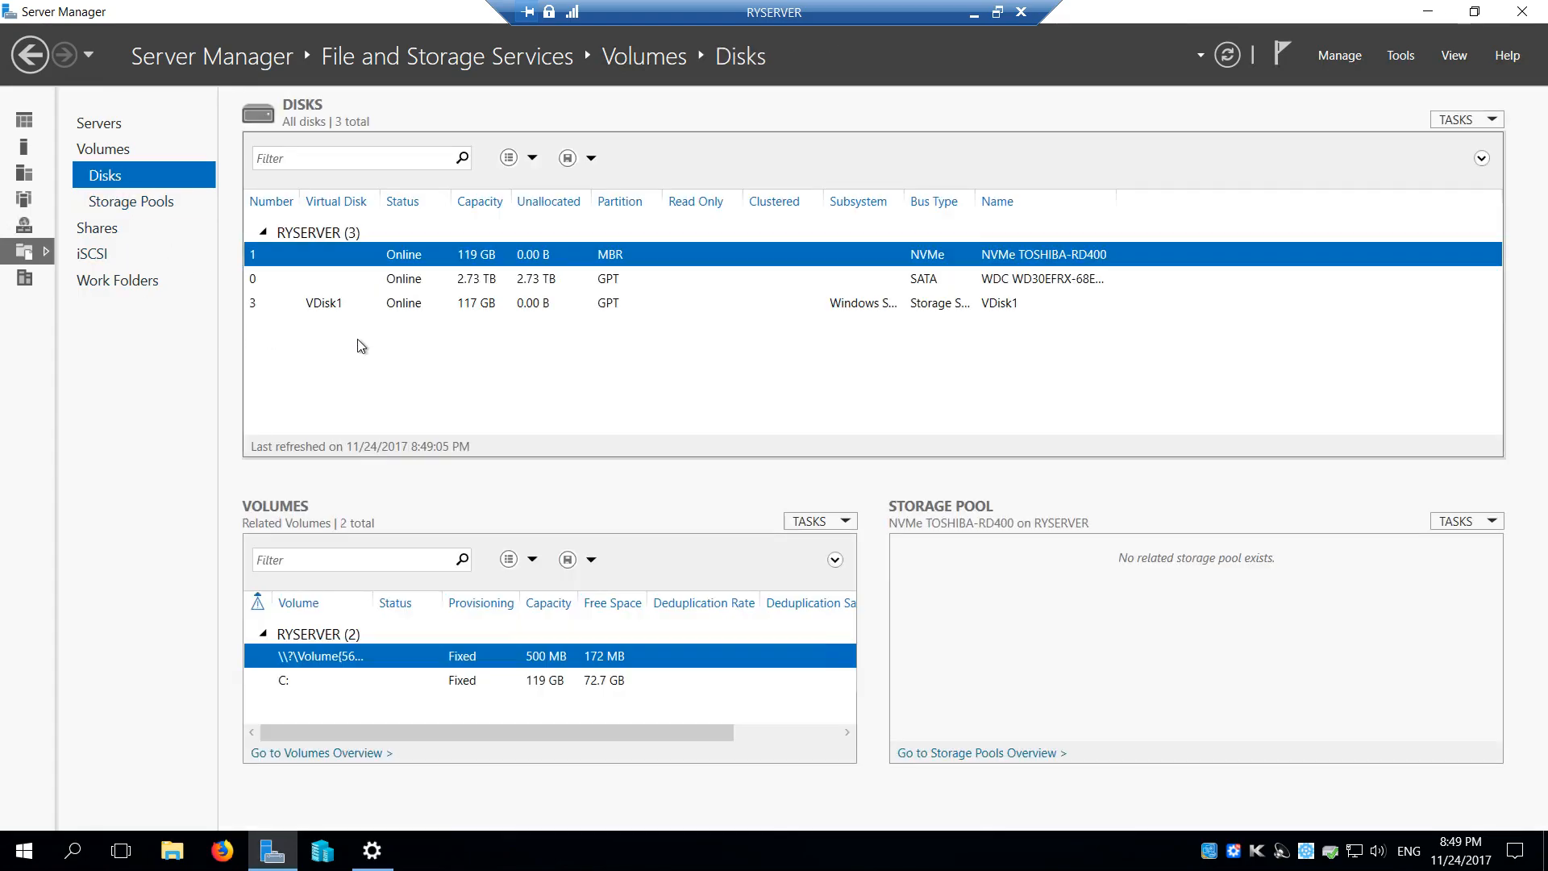
left_click(417, 282)
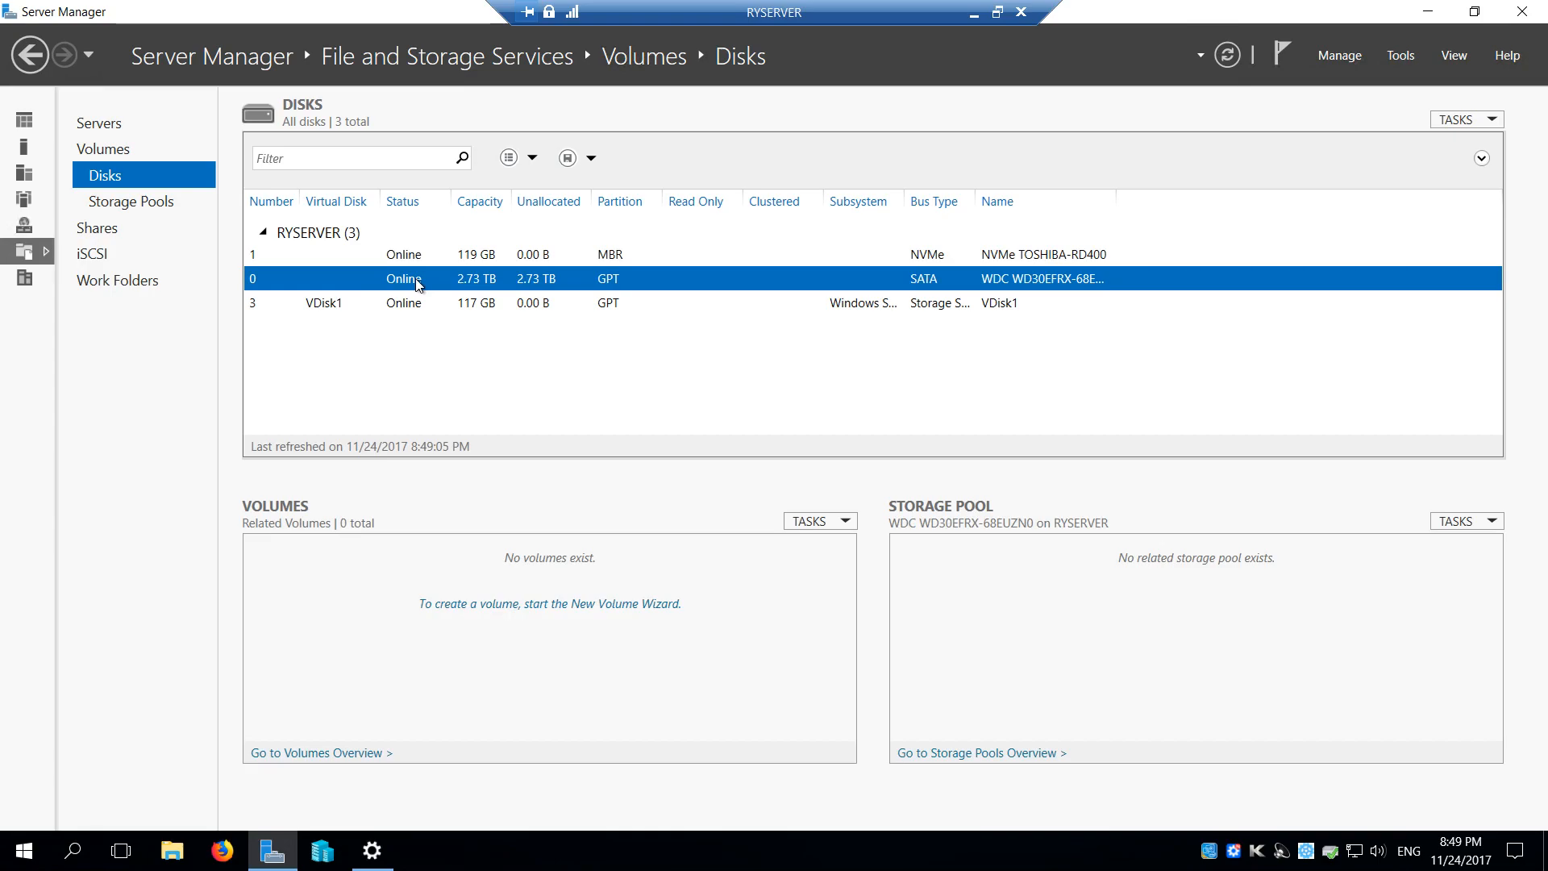
right_click(417, 282)
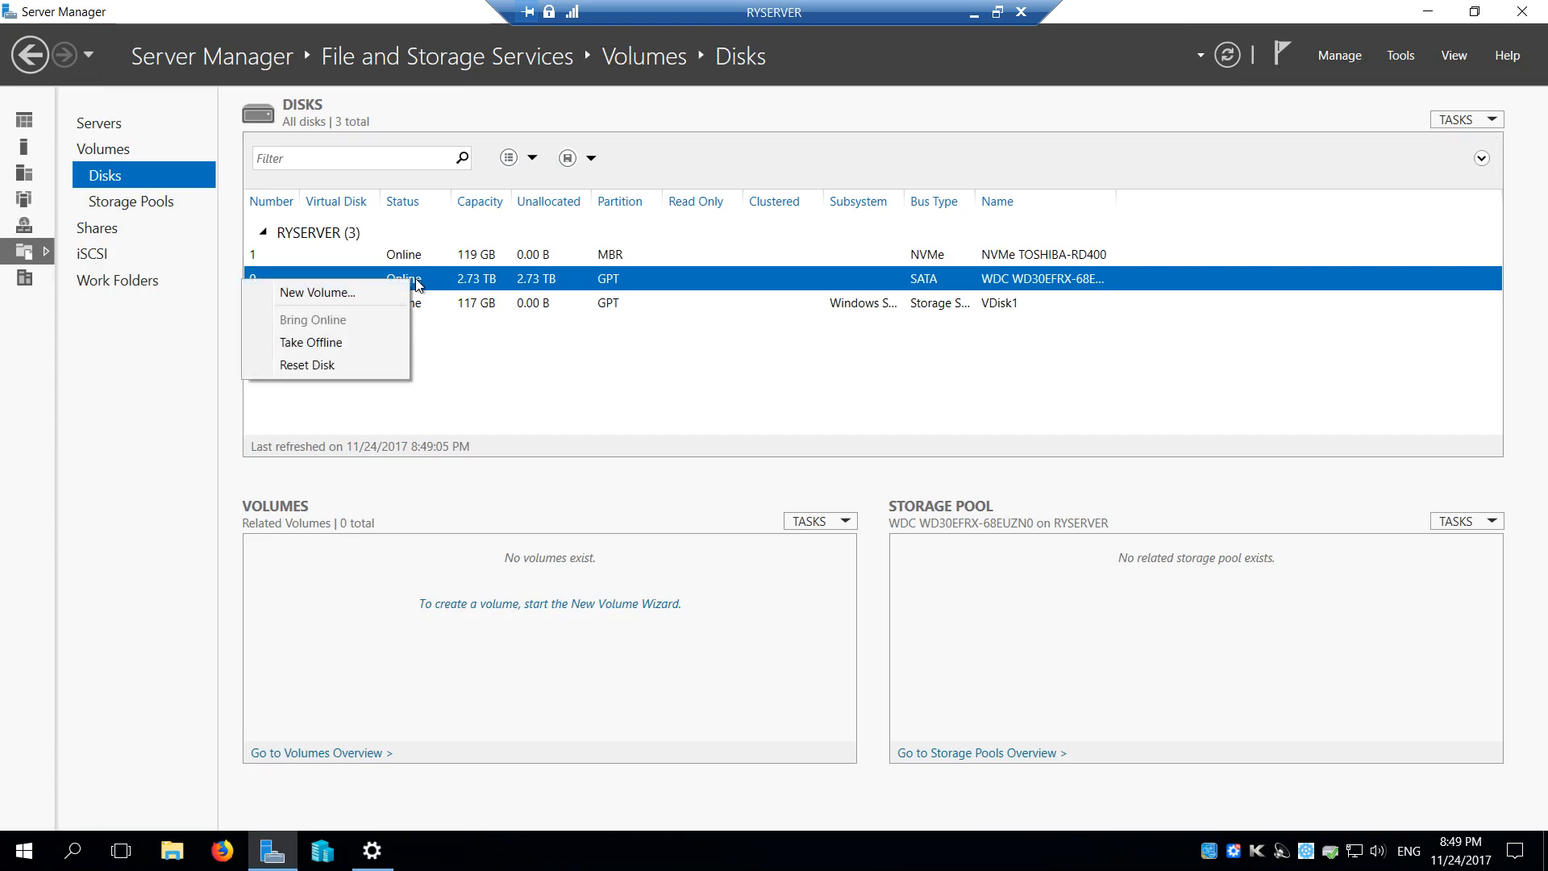
left_click(336, 363)
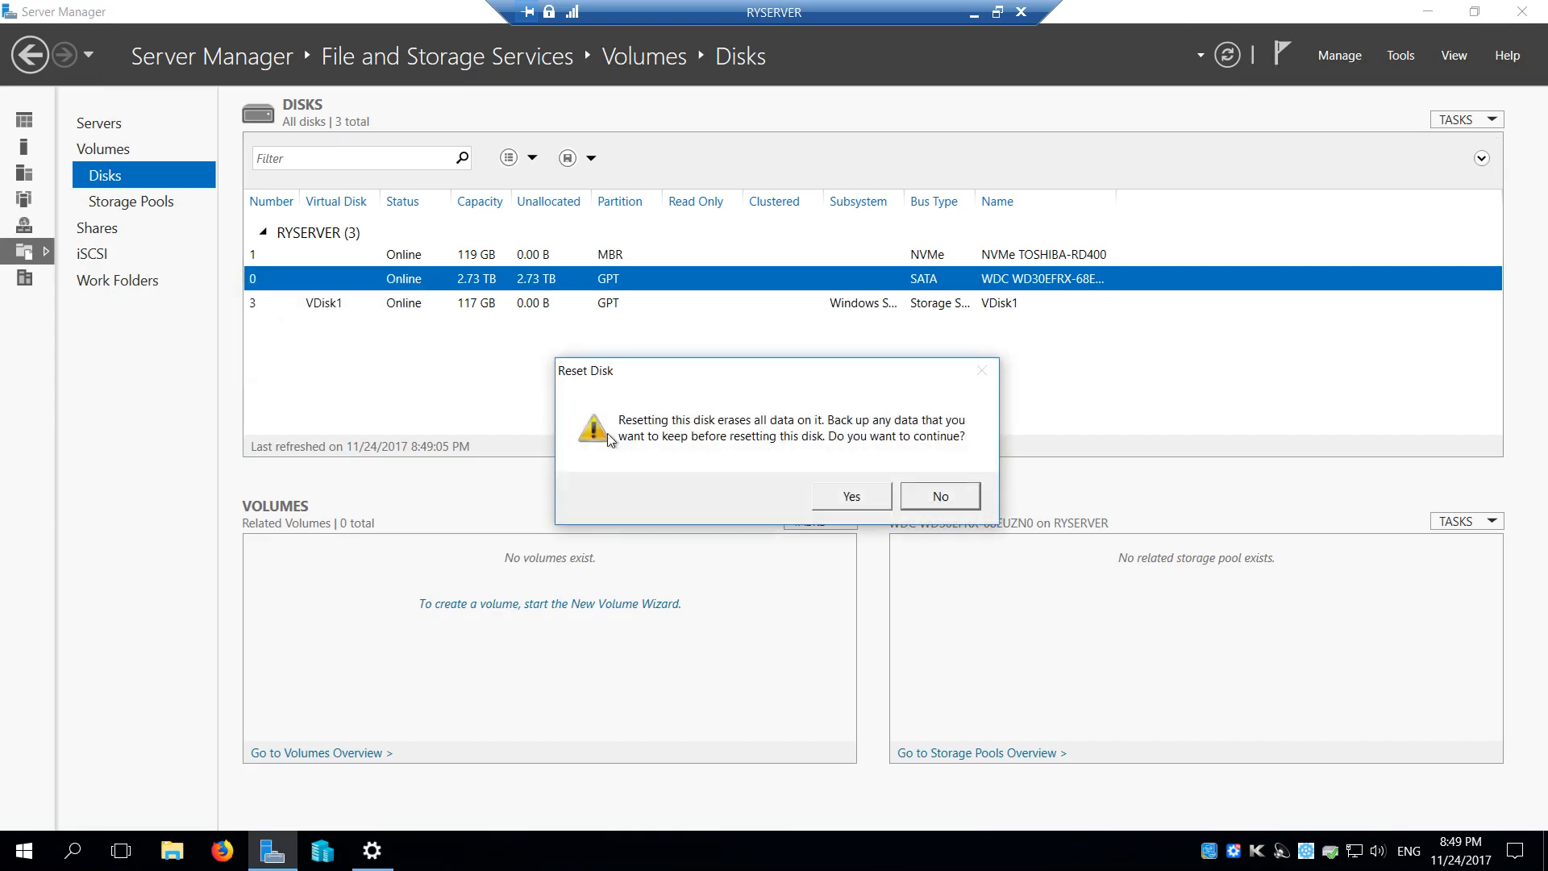
left_click(853, 497)
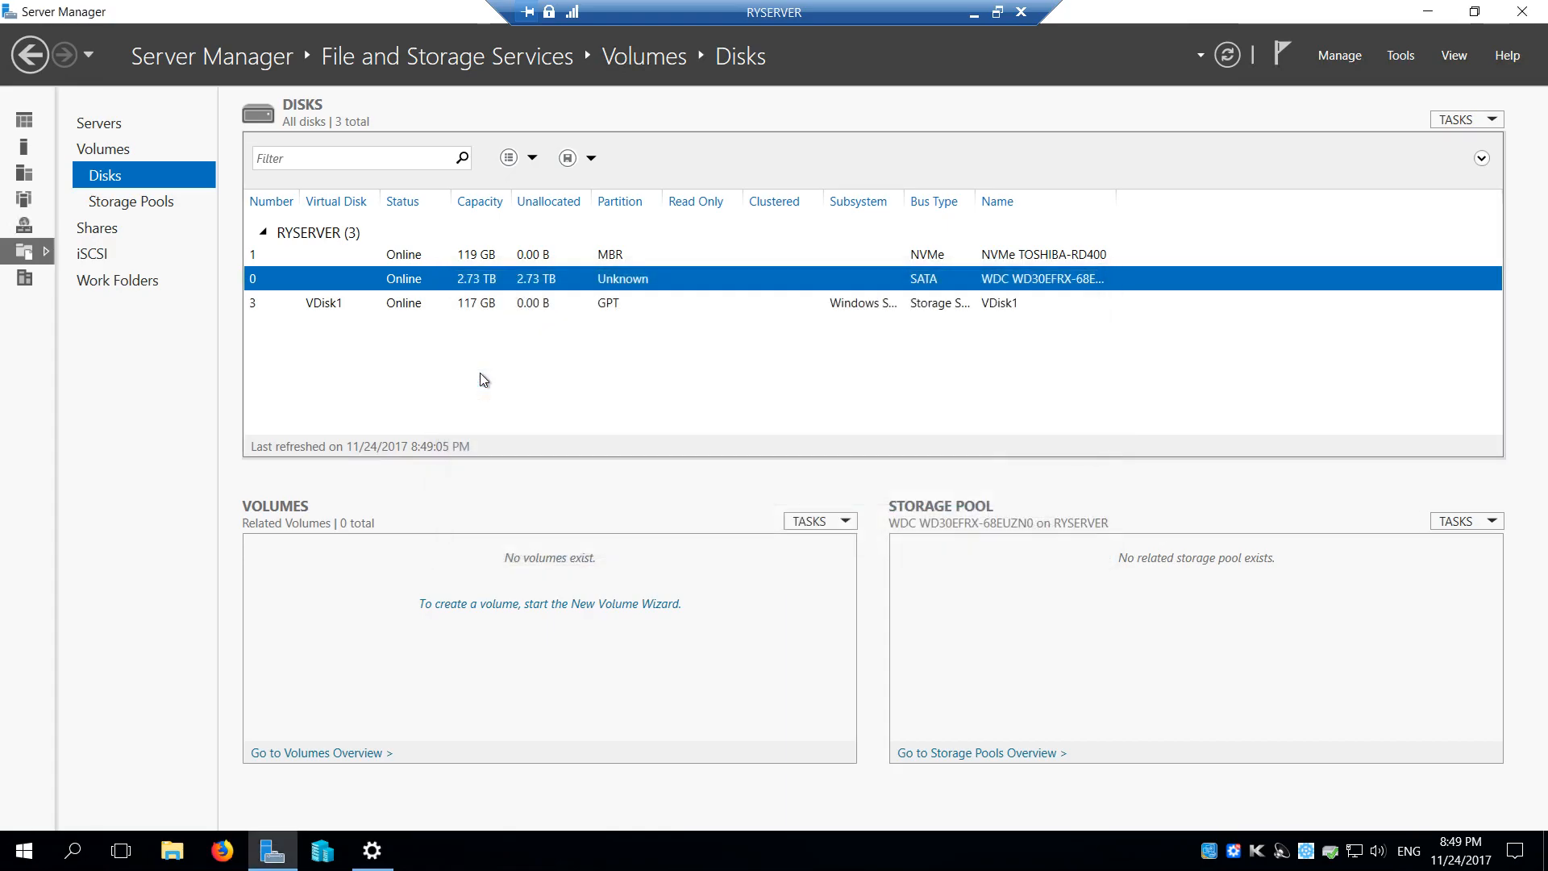
left_click(129, 201)
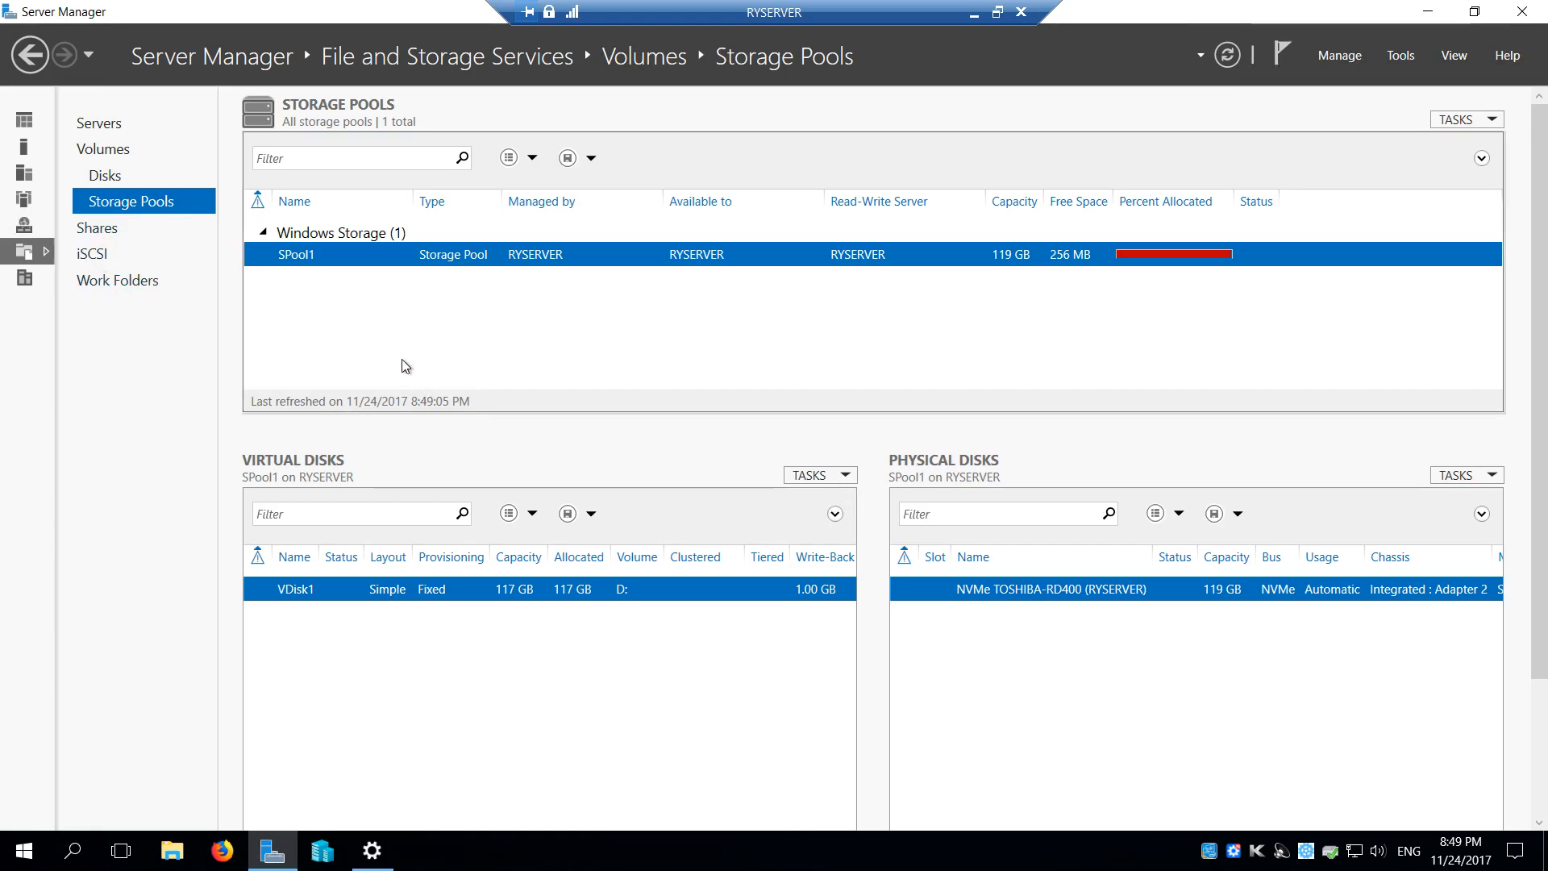
left_click(1230, 55)
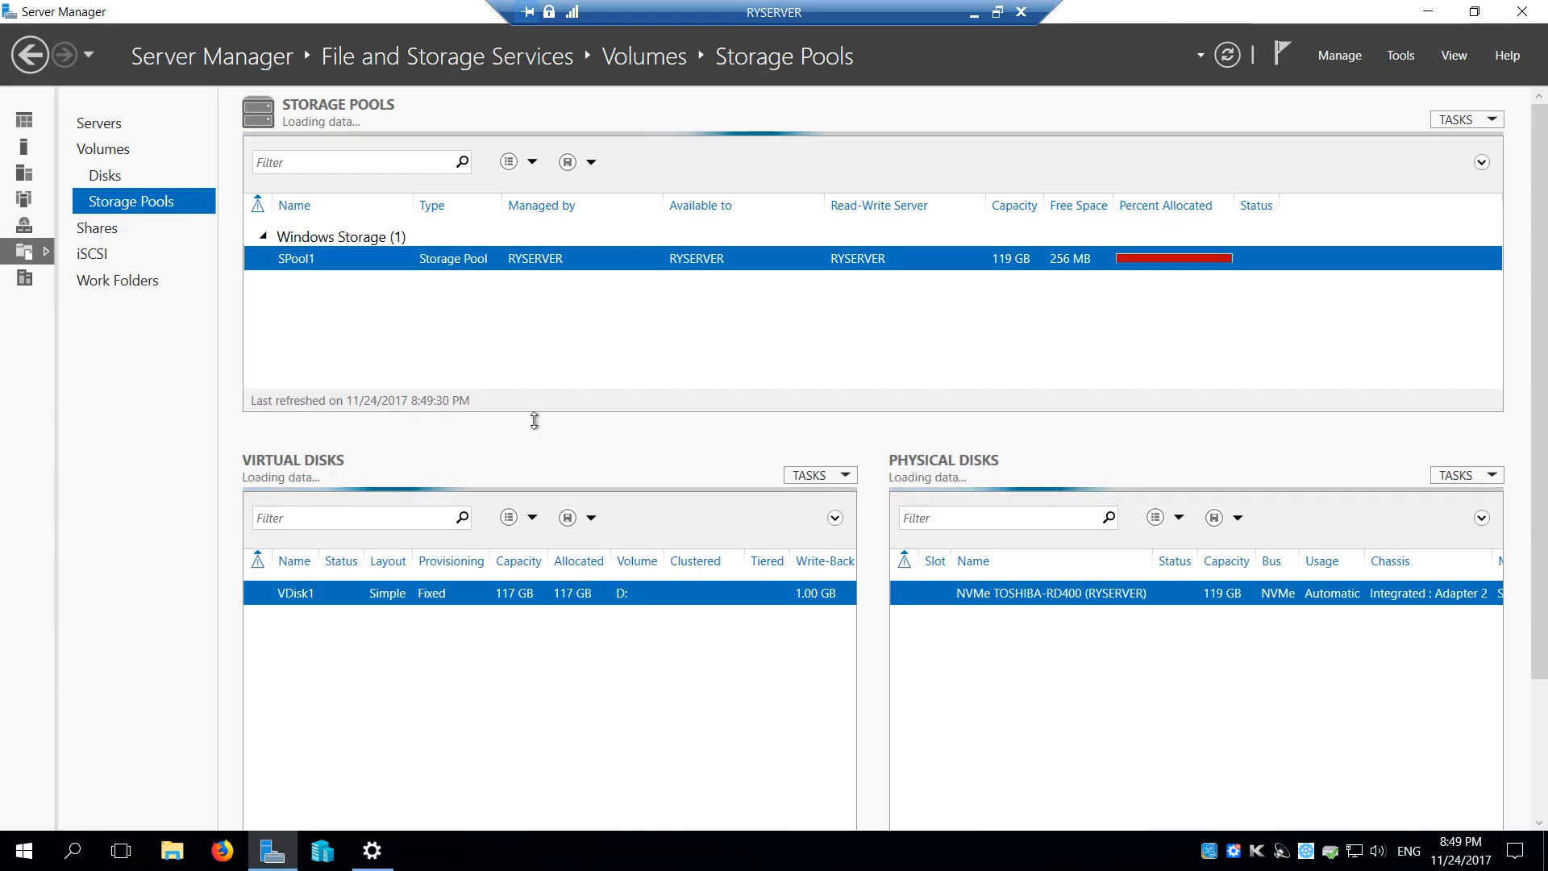
Close Server Manager and restart RYSERVER, giving Other (Unplanned) as the reason
left_click(1534, 18)
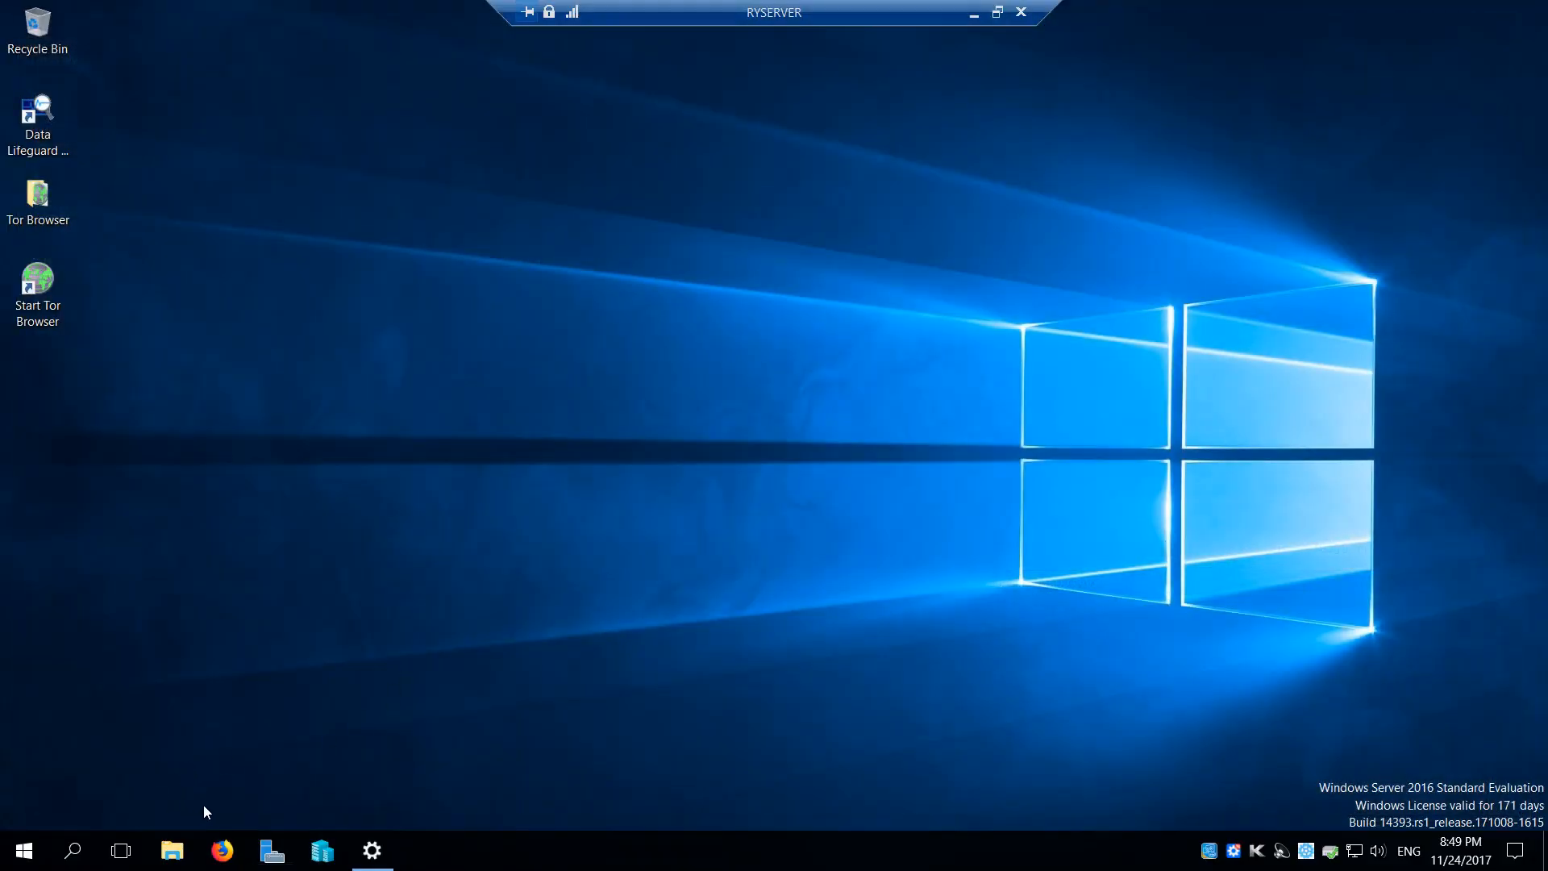
left_click(24, 849)
left_click(6, 806)
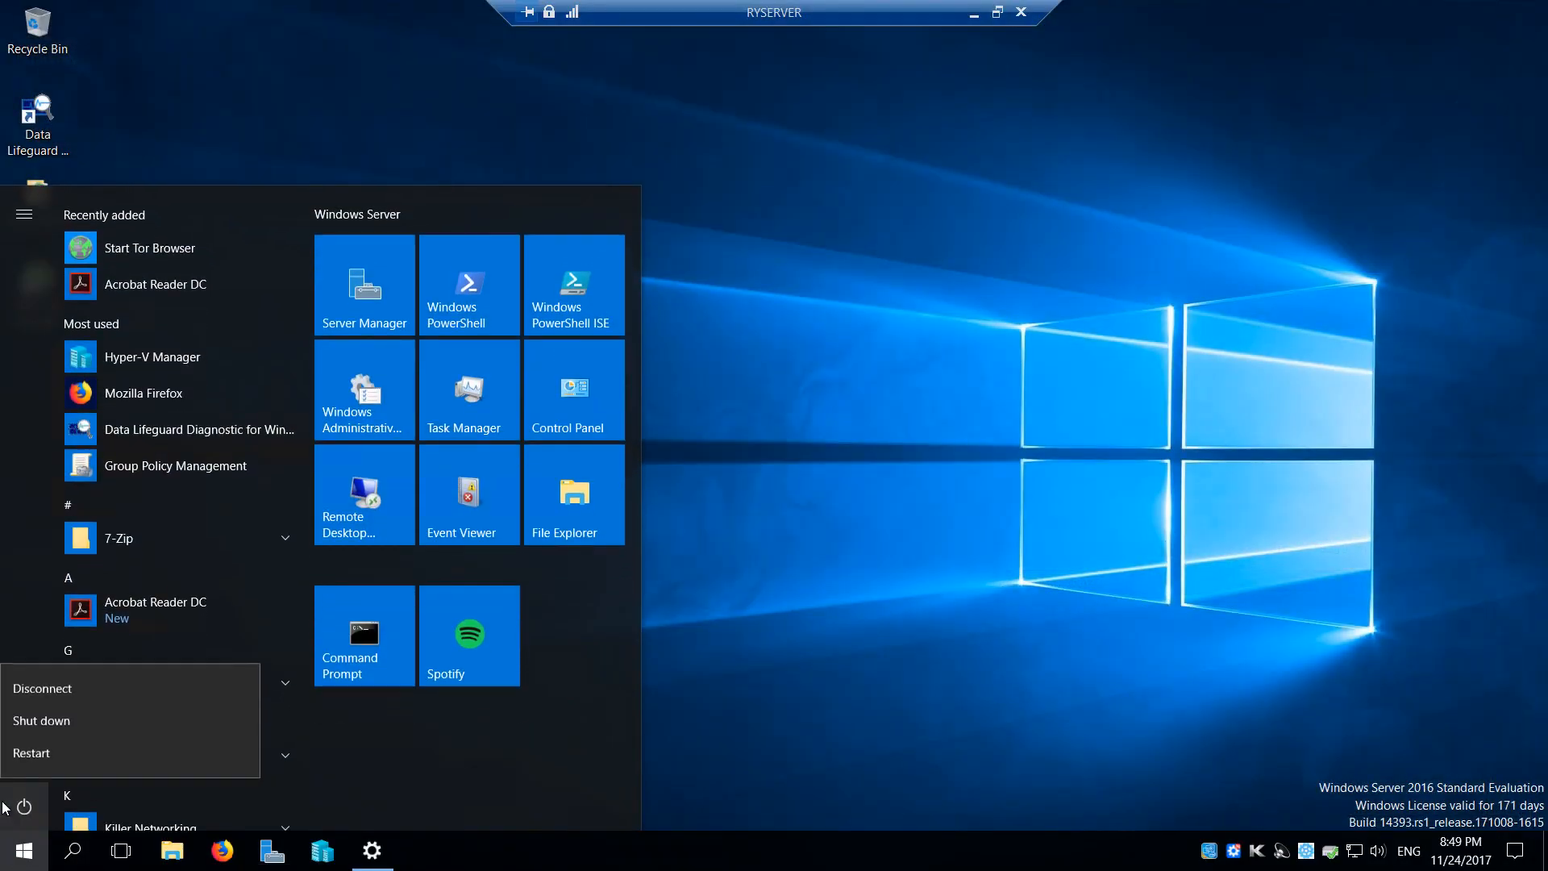
left_click(24, 752)
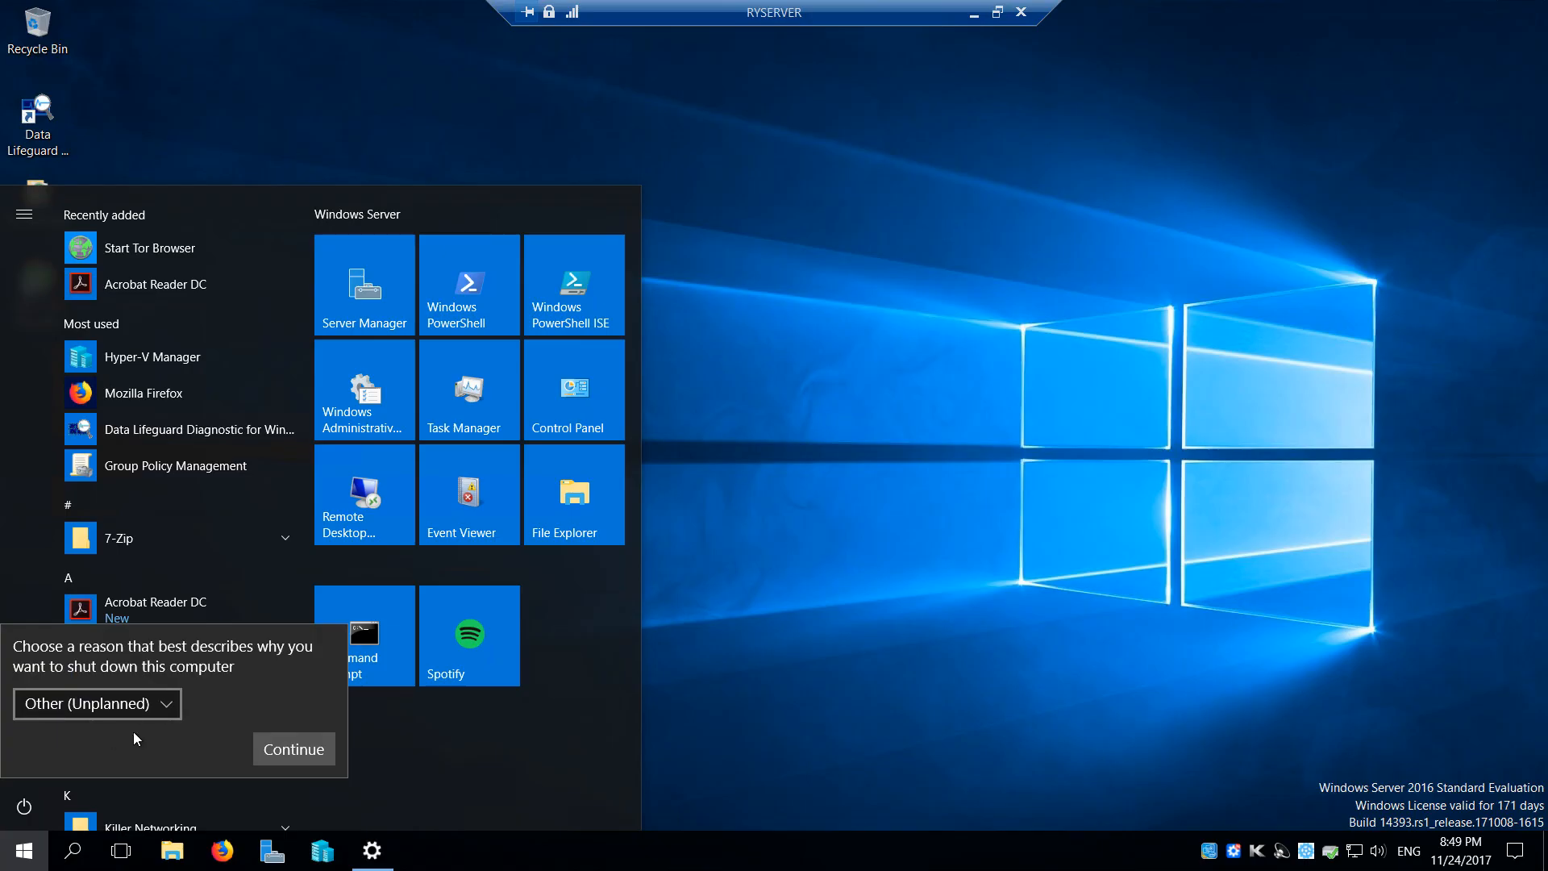
left_click(284, 749)
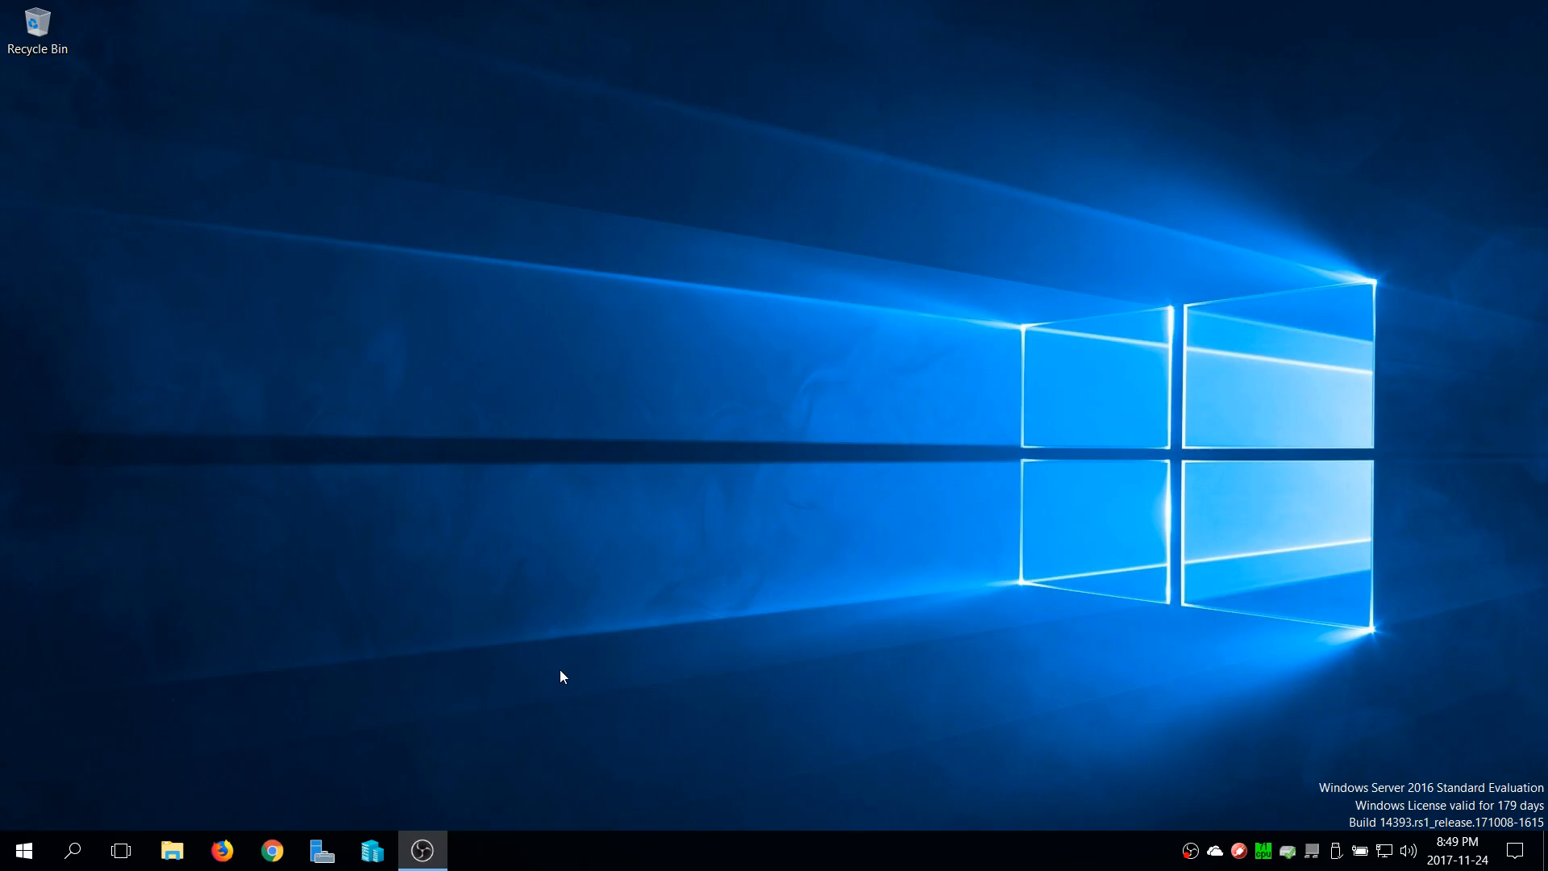
Check the local computer's performance graphs in Task Manager, and close it
right_click(1071, 853)
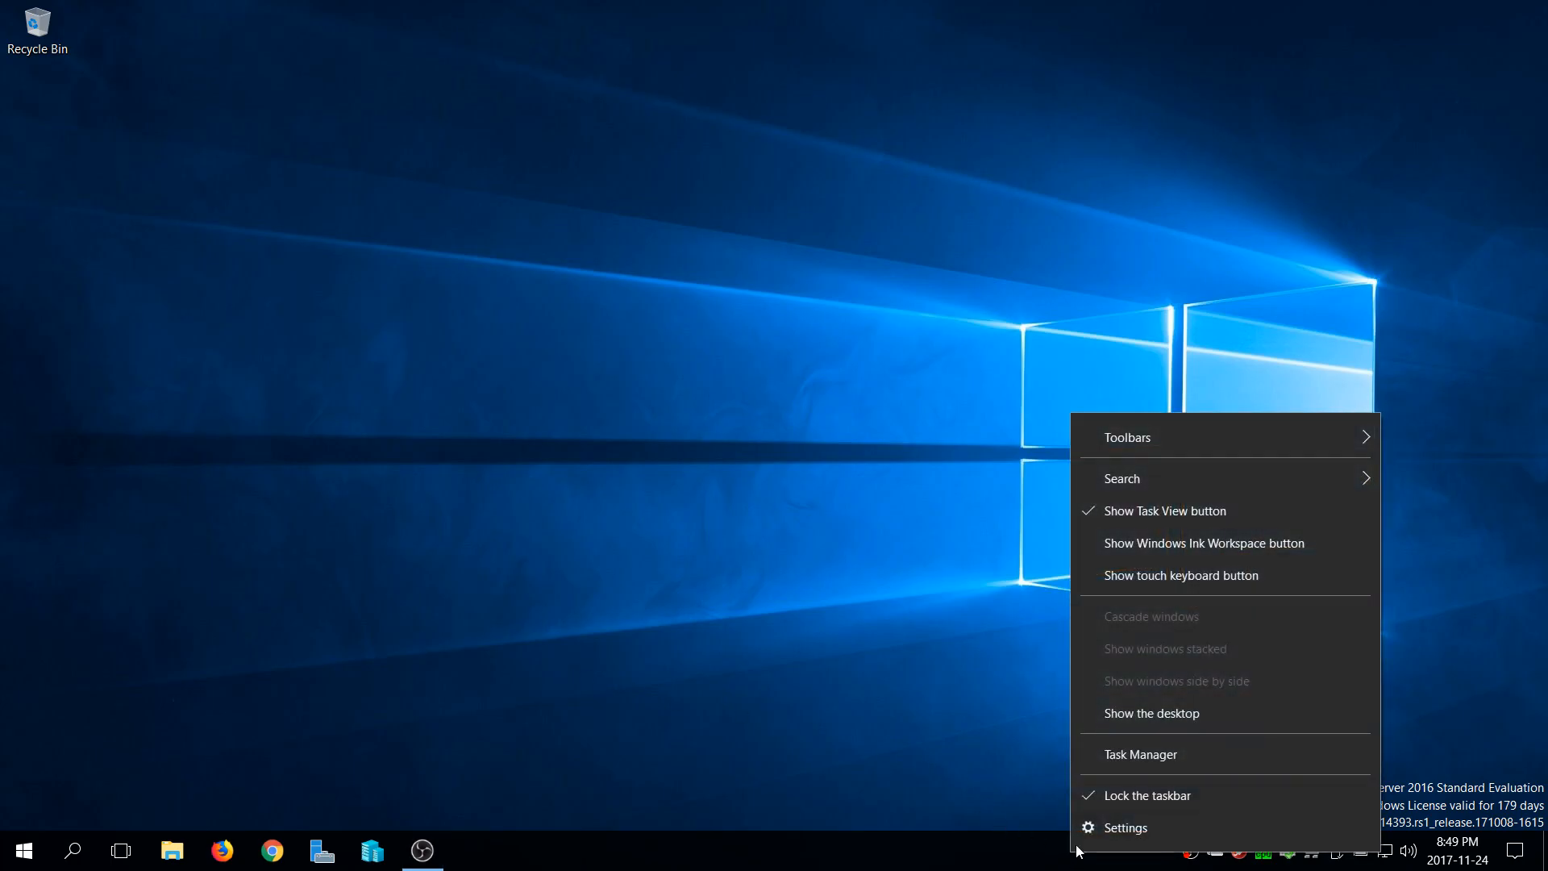
left_click(1130, 745)
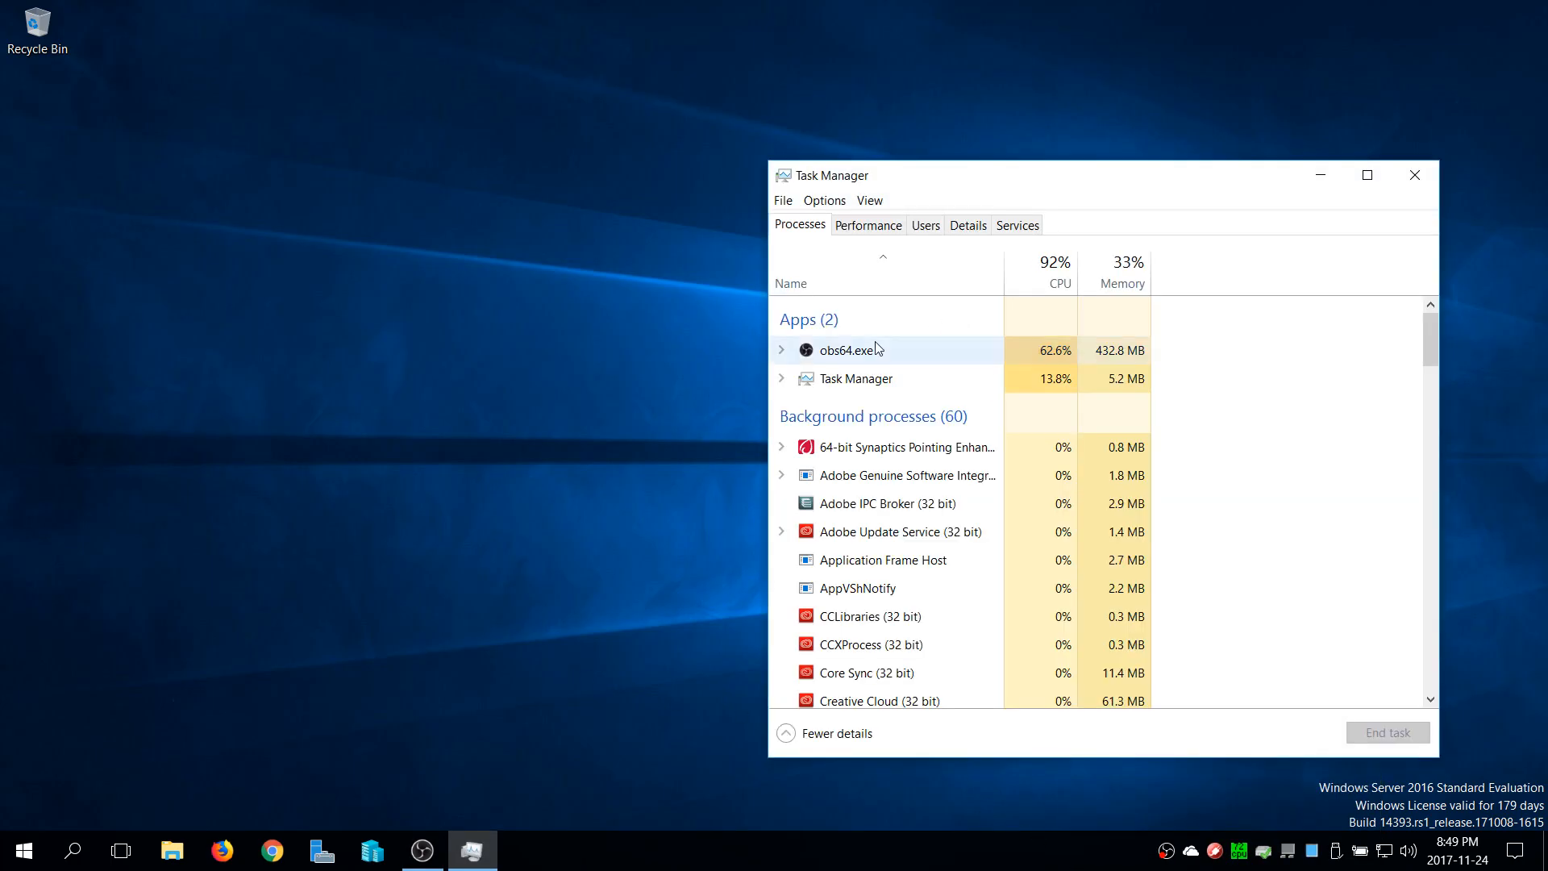
left_click(879, 228)
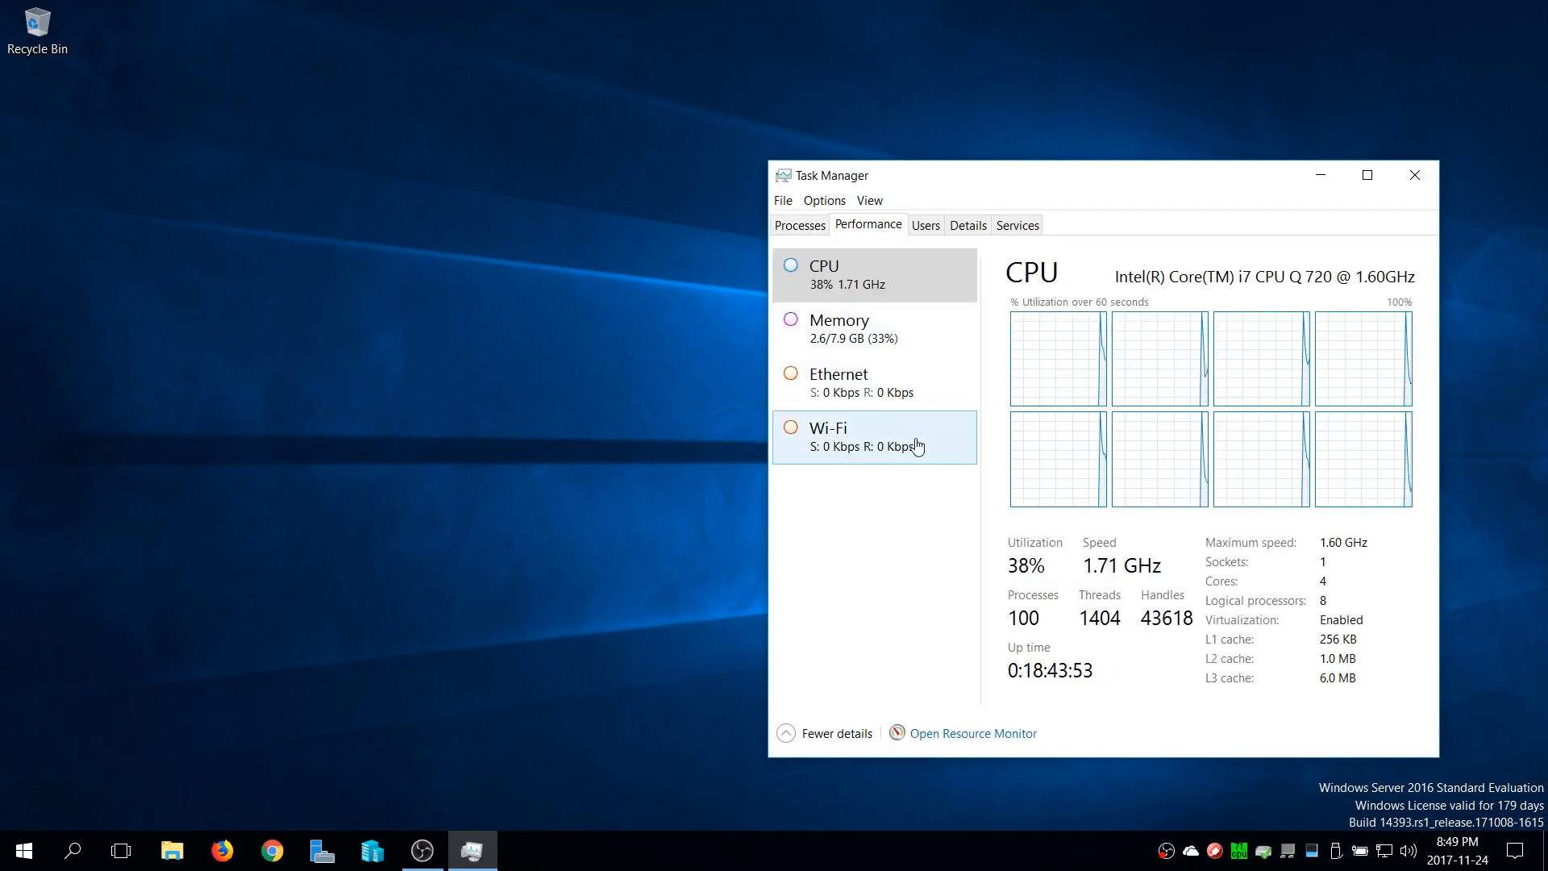
left_click(1416, 177)
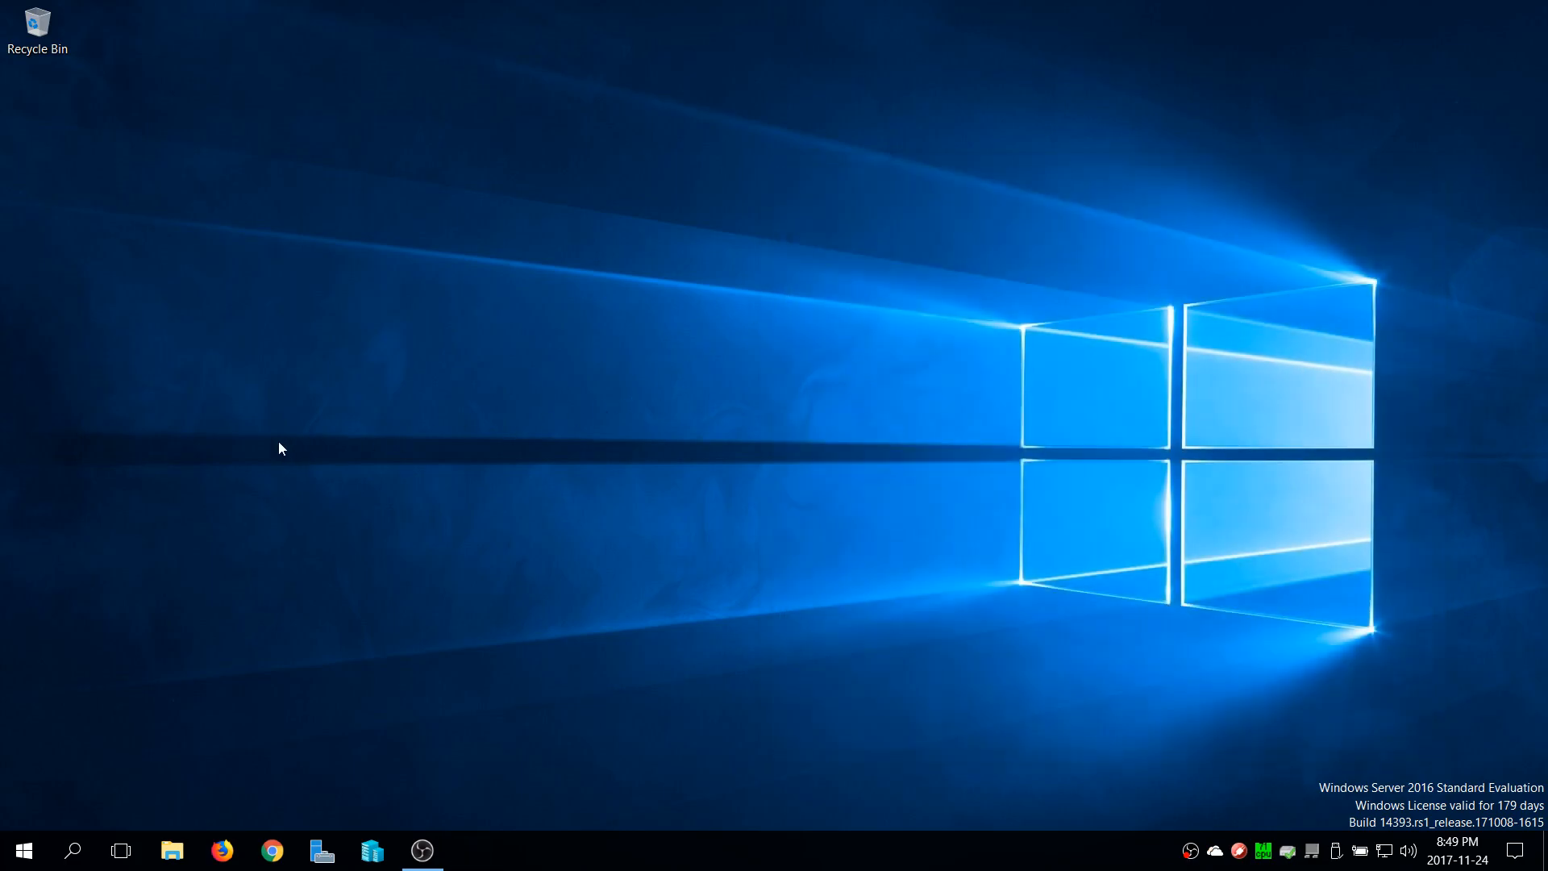
Try to reconnect to RYSERVER through Remote Desktop Connection, entering the administrator password, and dismiss the connection error
left_click(25, 850)
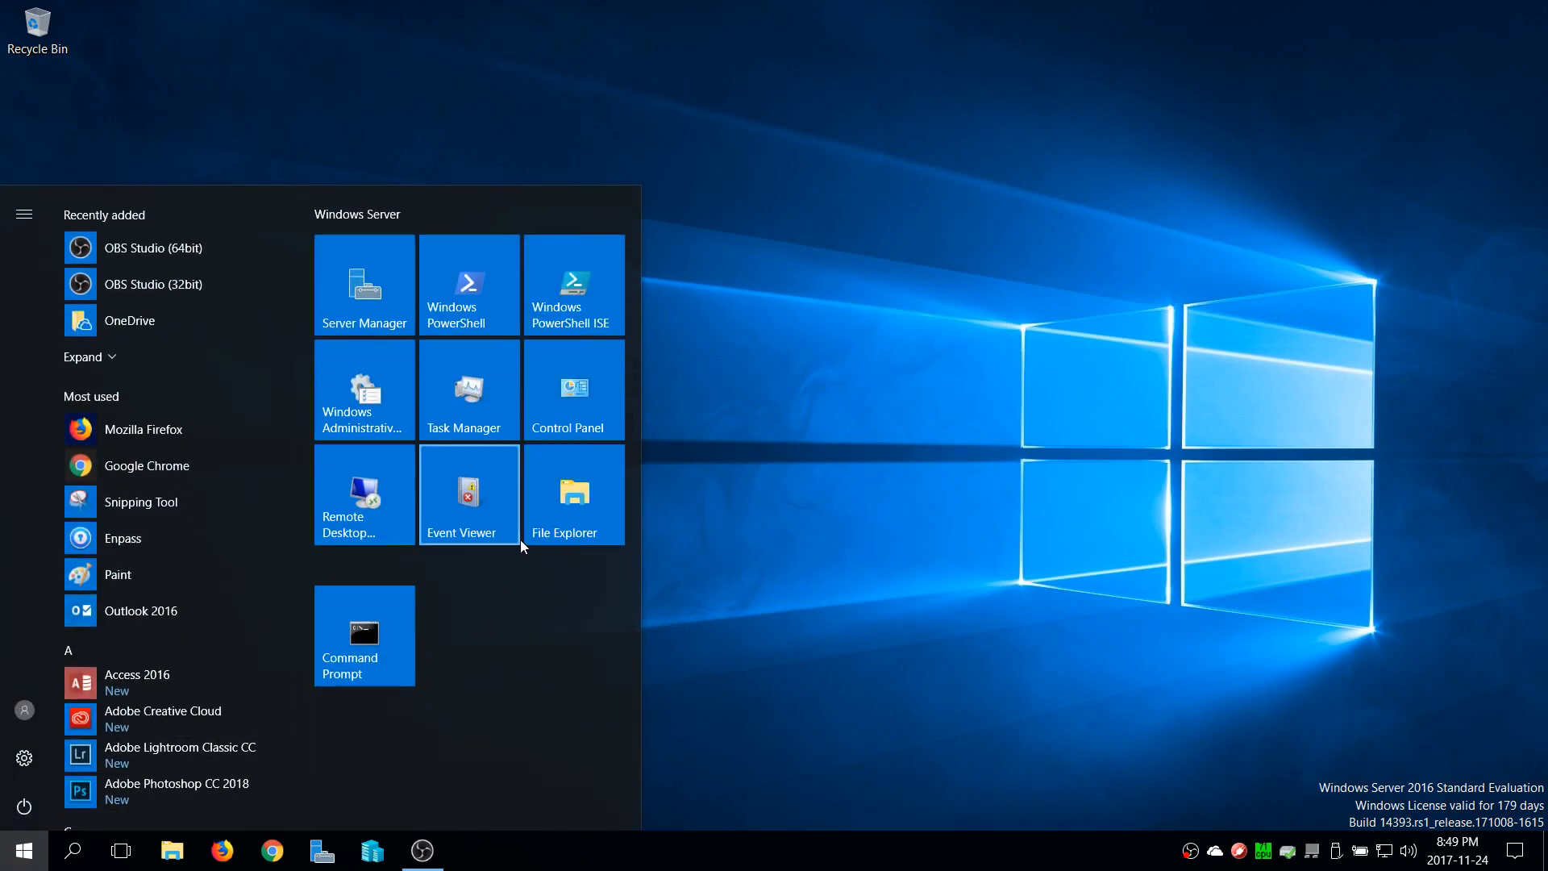
left_click(358, 494)
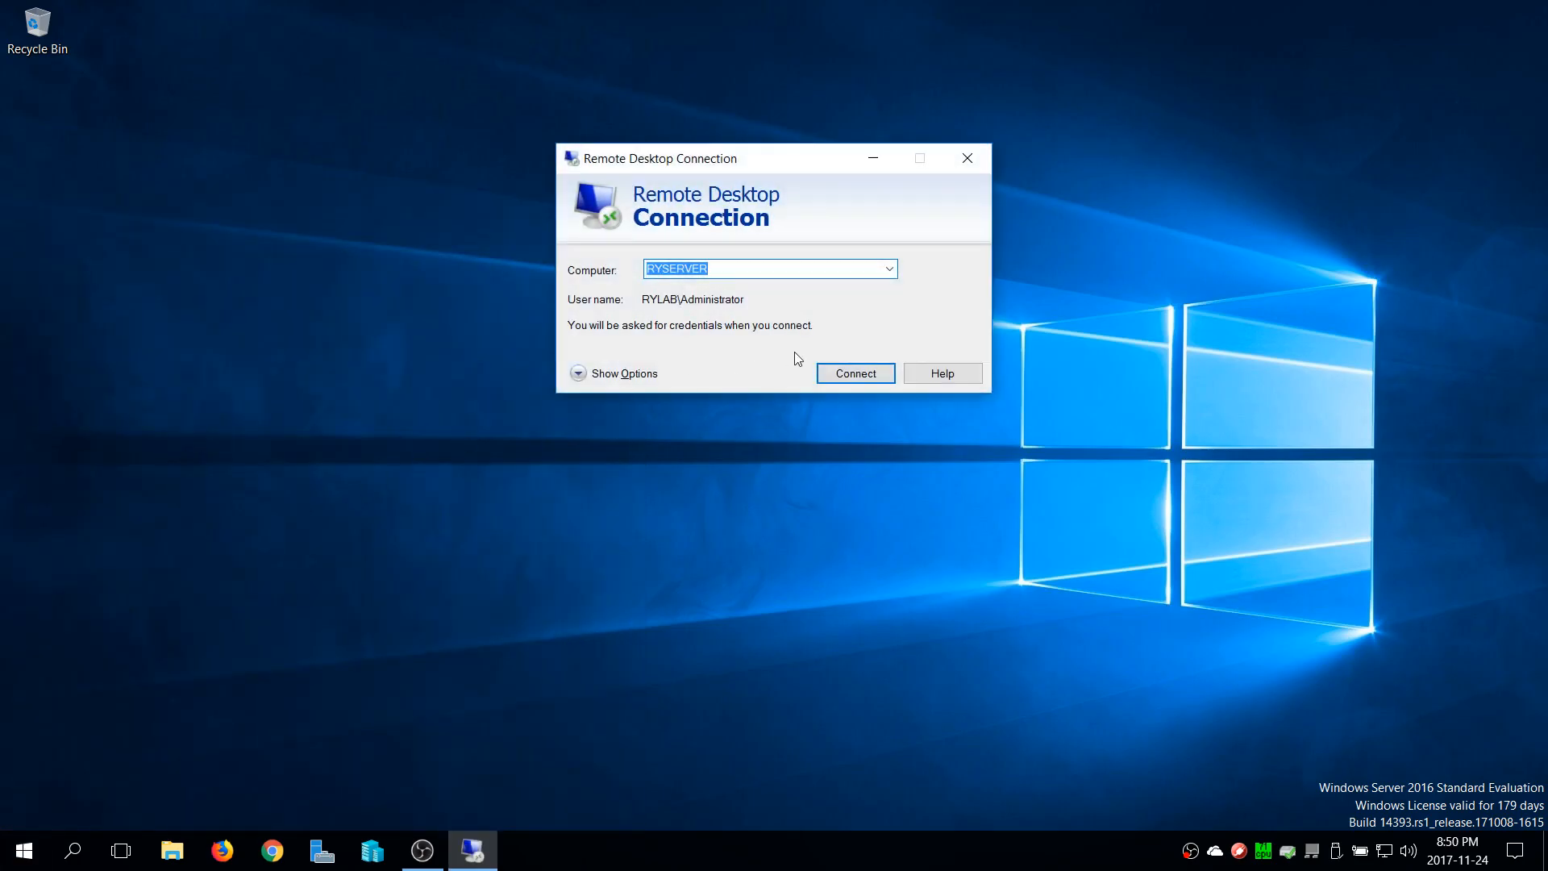
left_click(881, 380)
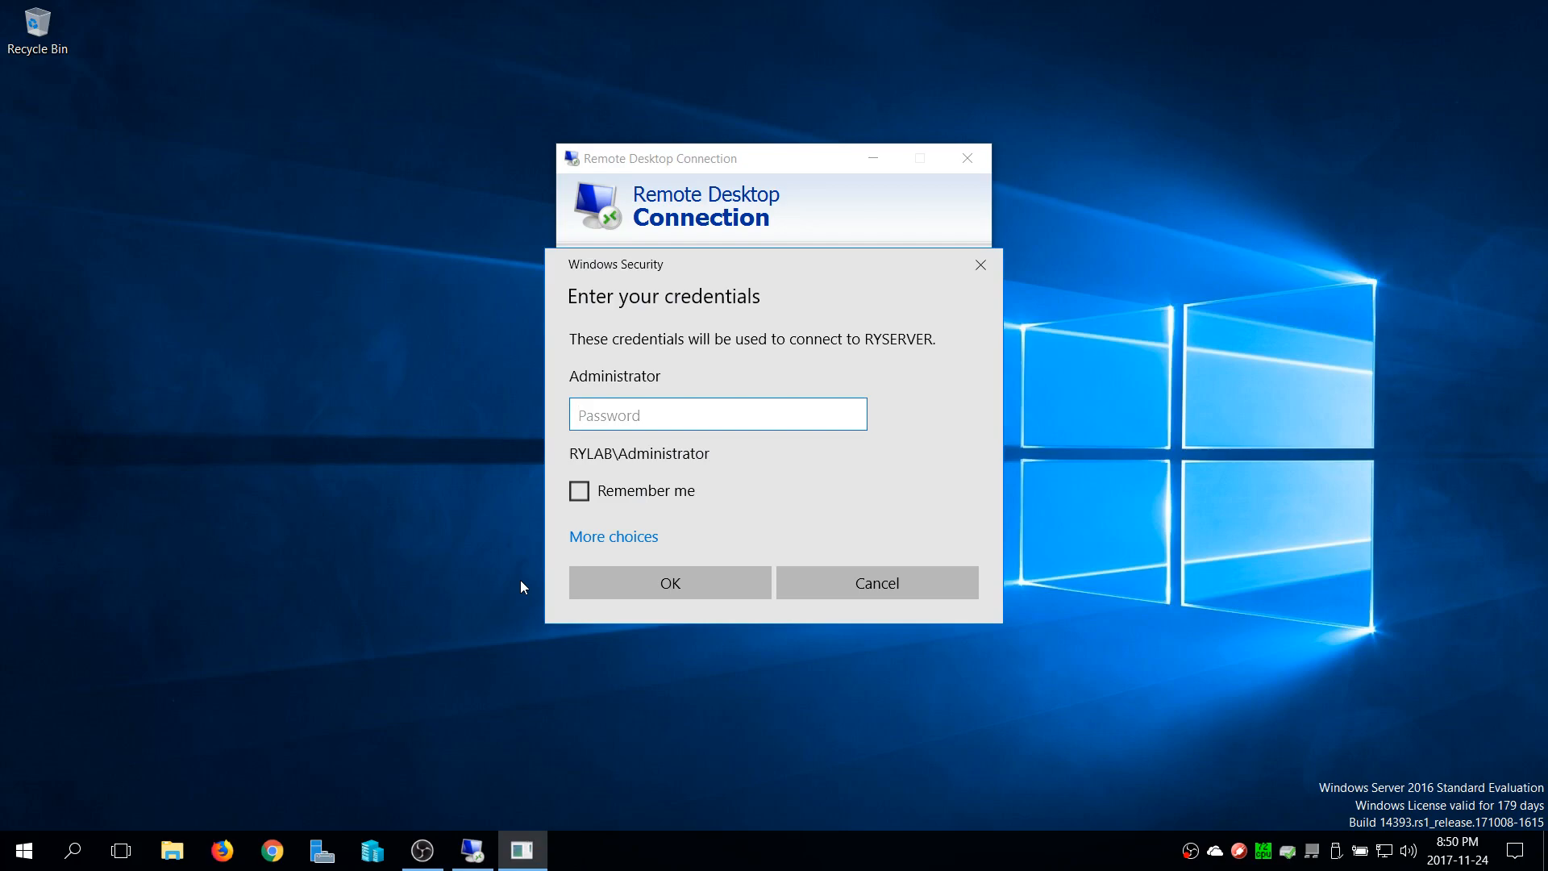
type("•••••••")
key("BackSpace")
key("BackSpace")
key("BackSpace")
key("BackSpace")
key("BackSpace")
key("BackSpace")
key("BackSpace")
type("•••••••••••••••")
key("Return")
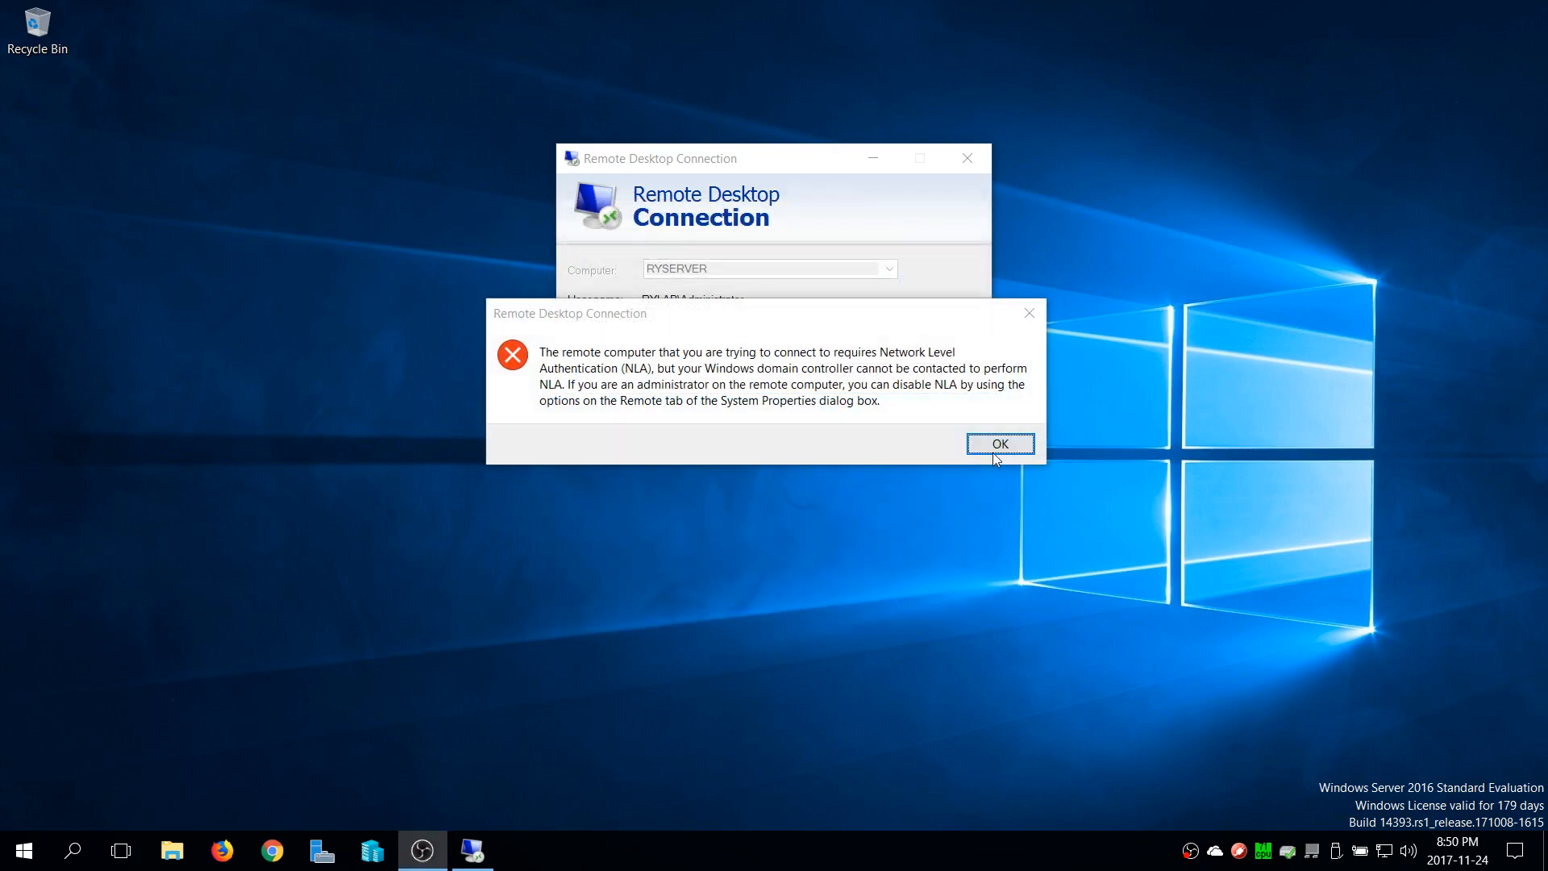
left_click(995, 448)
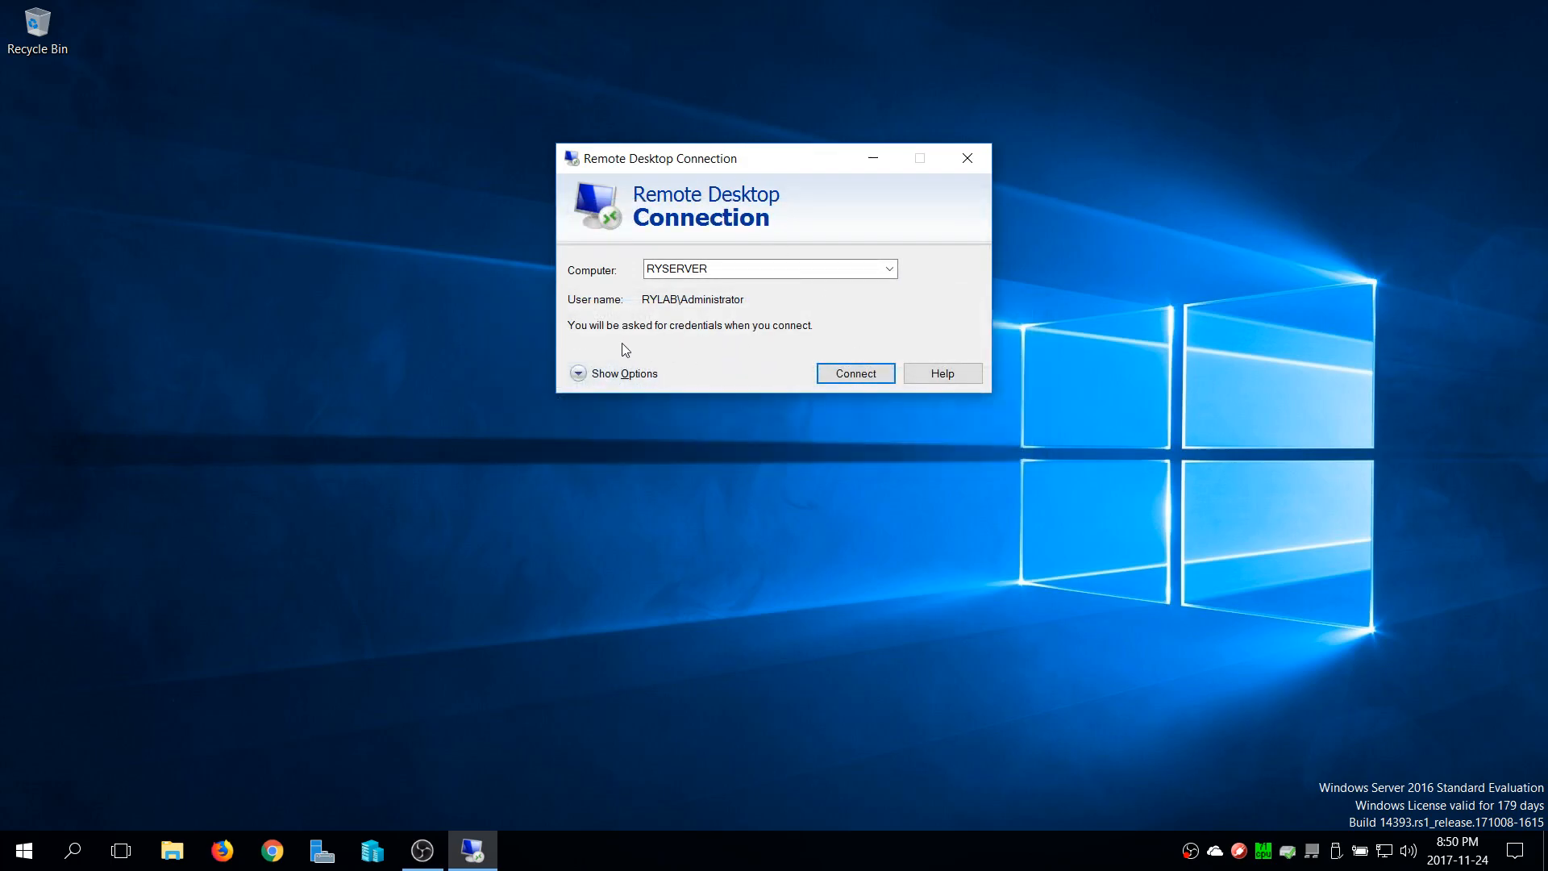
Retry the RYSERVER remote connection with the administrator password and dismiss the repeated error
left_click(872, 374)
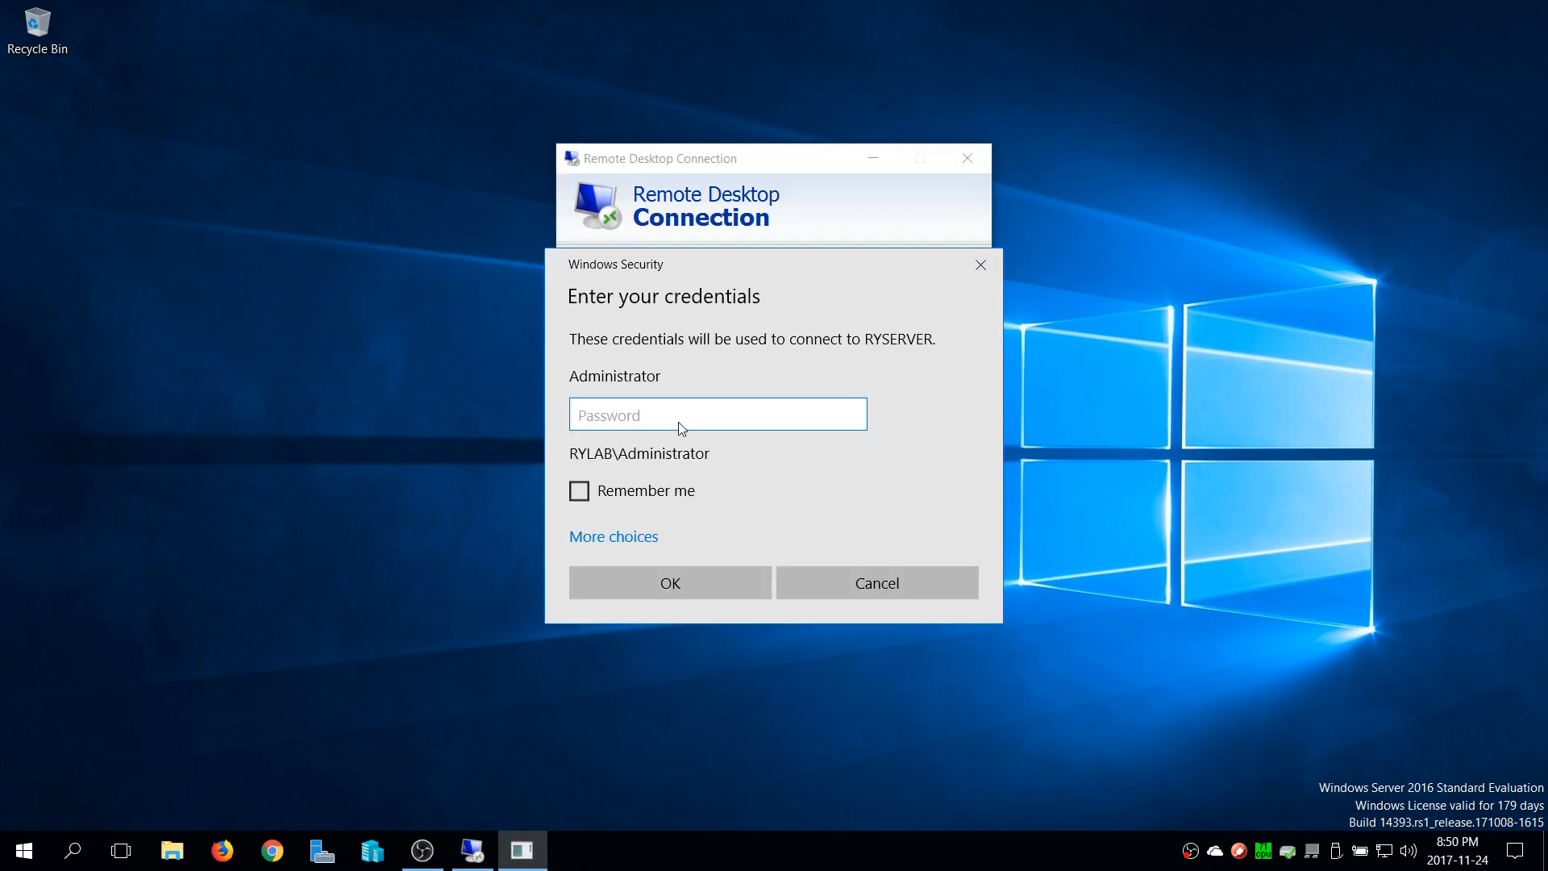
type("••••••••••••••")
key("Return")
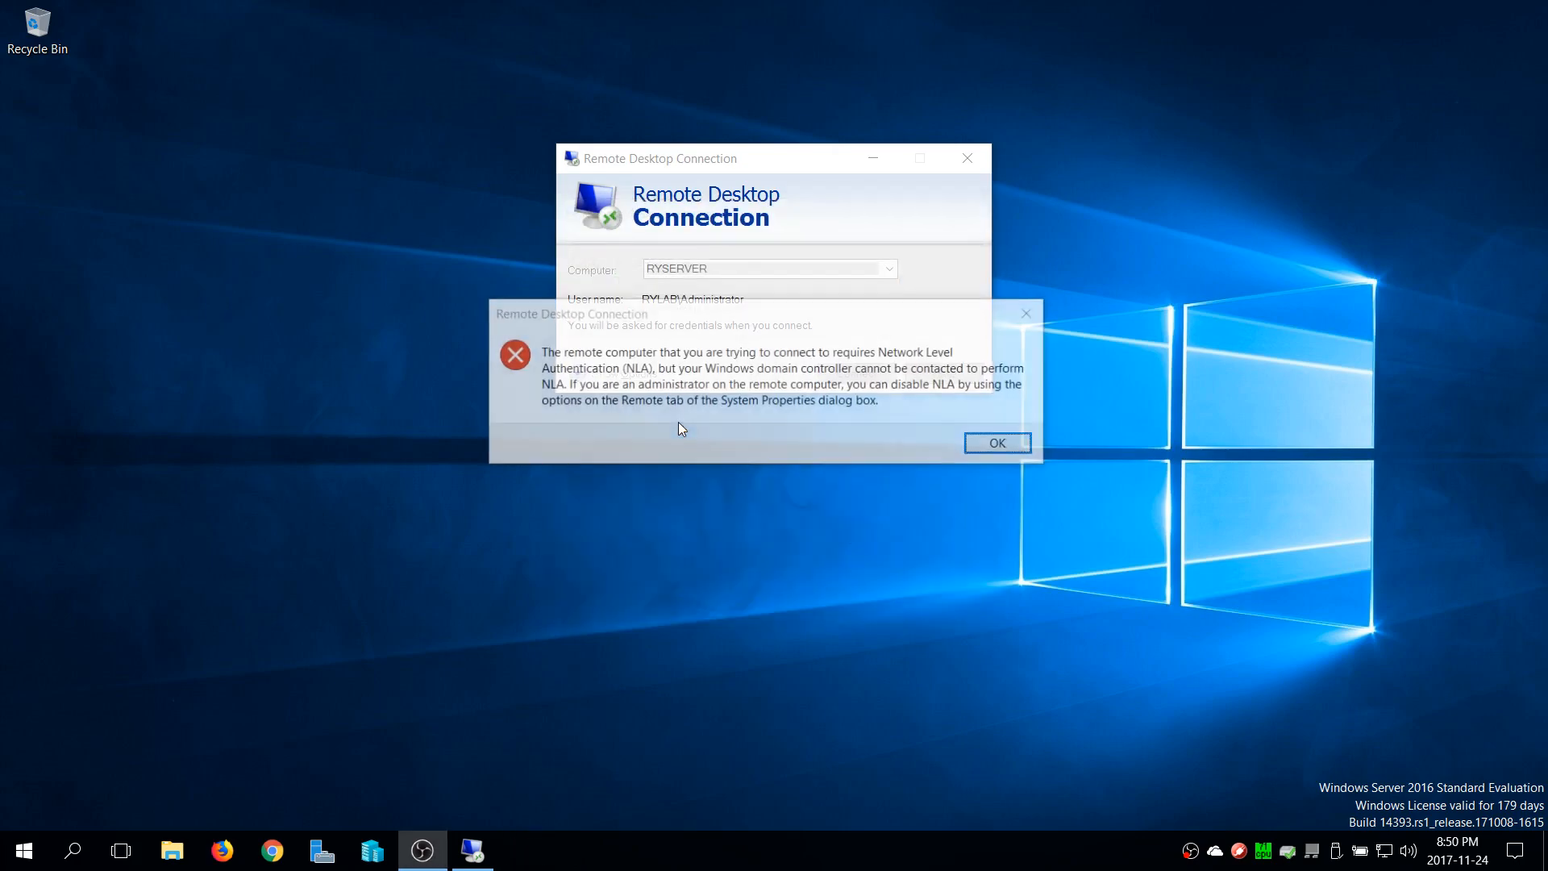
left_click(1008, 445)
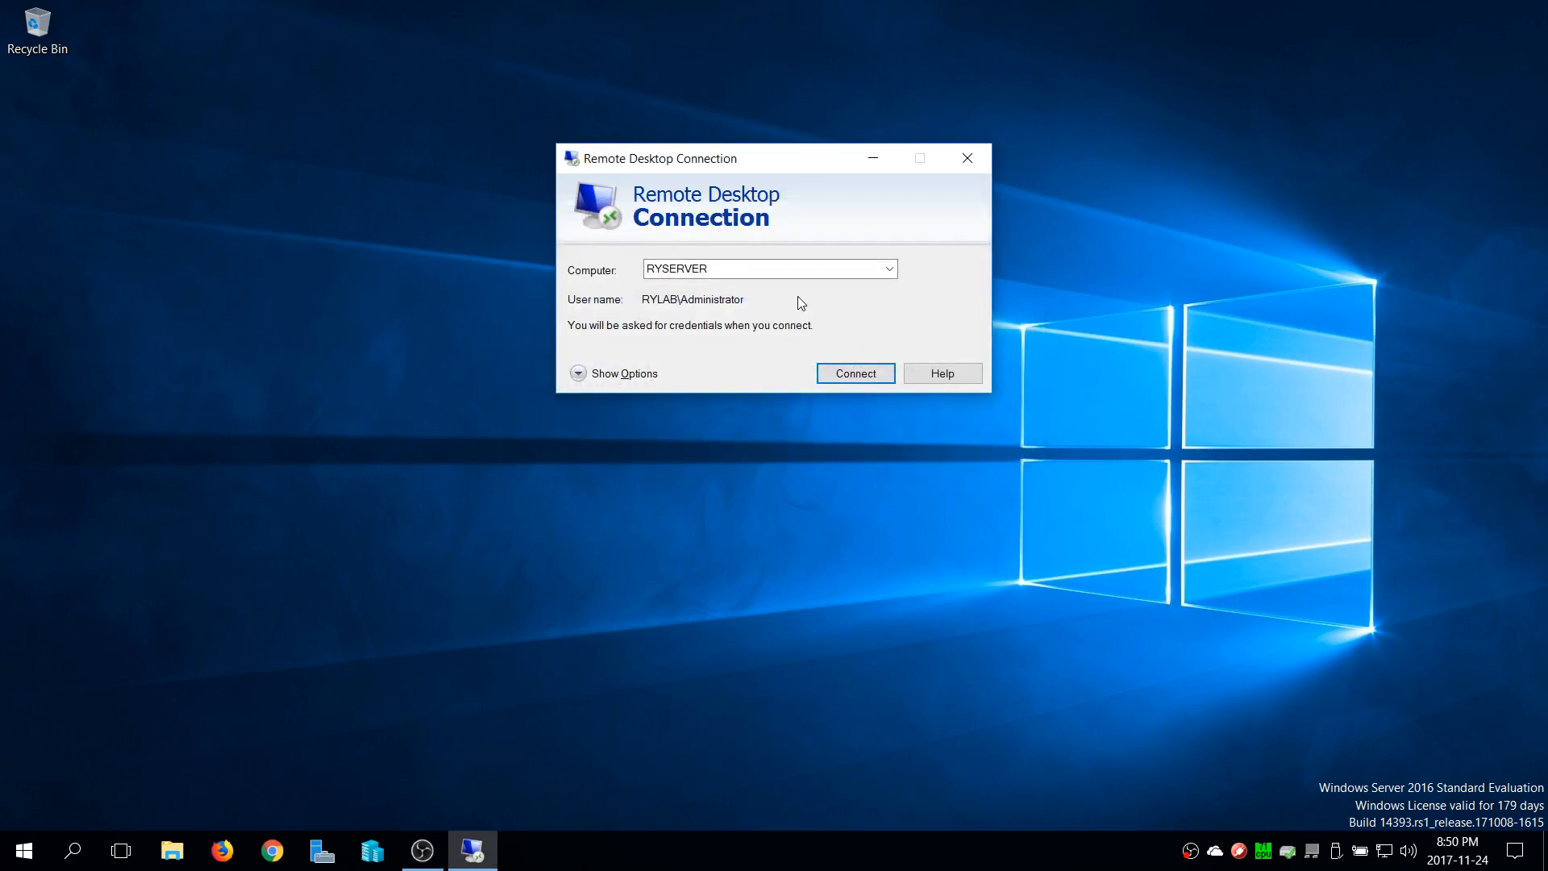
Connect to RYSERVER with the administrator password, choosing to have the credentials remembered
left_click(853, 374)
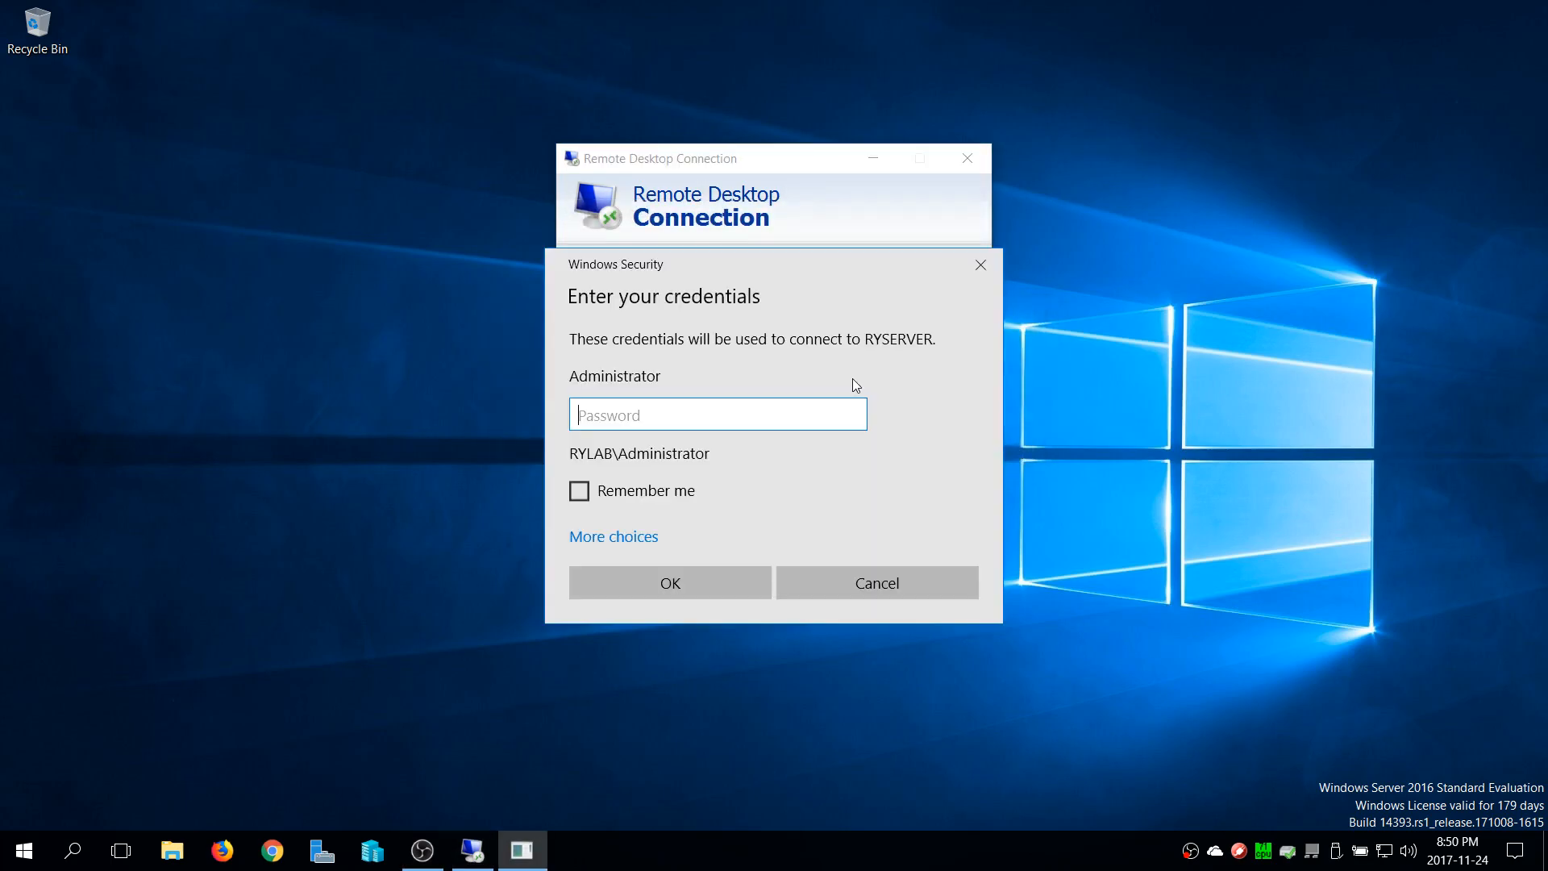
type("•••••••••••••••••")
left_click(578, 493)
left_click(680, 584)
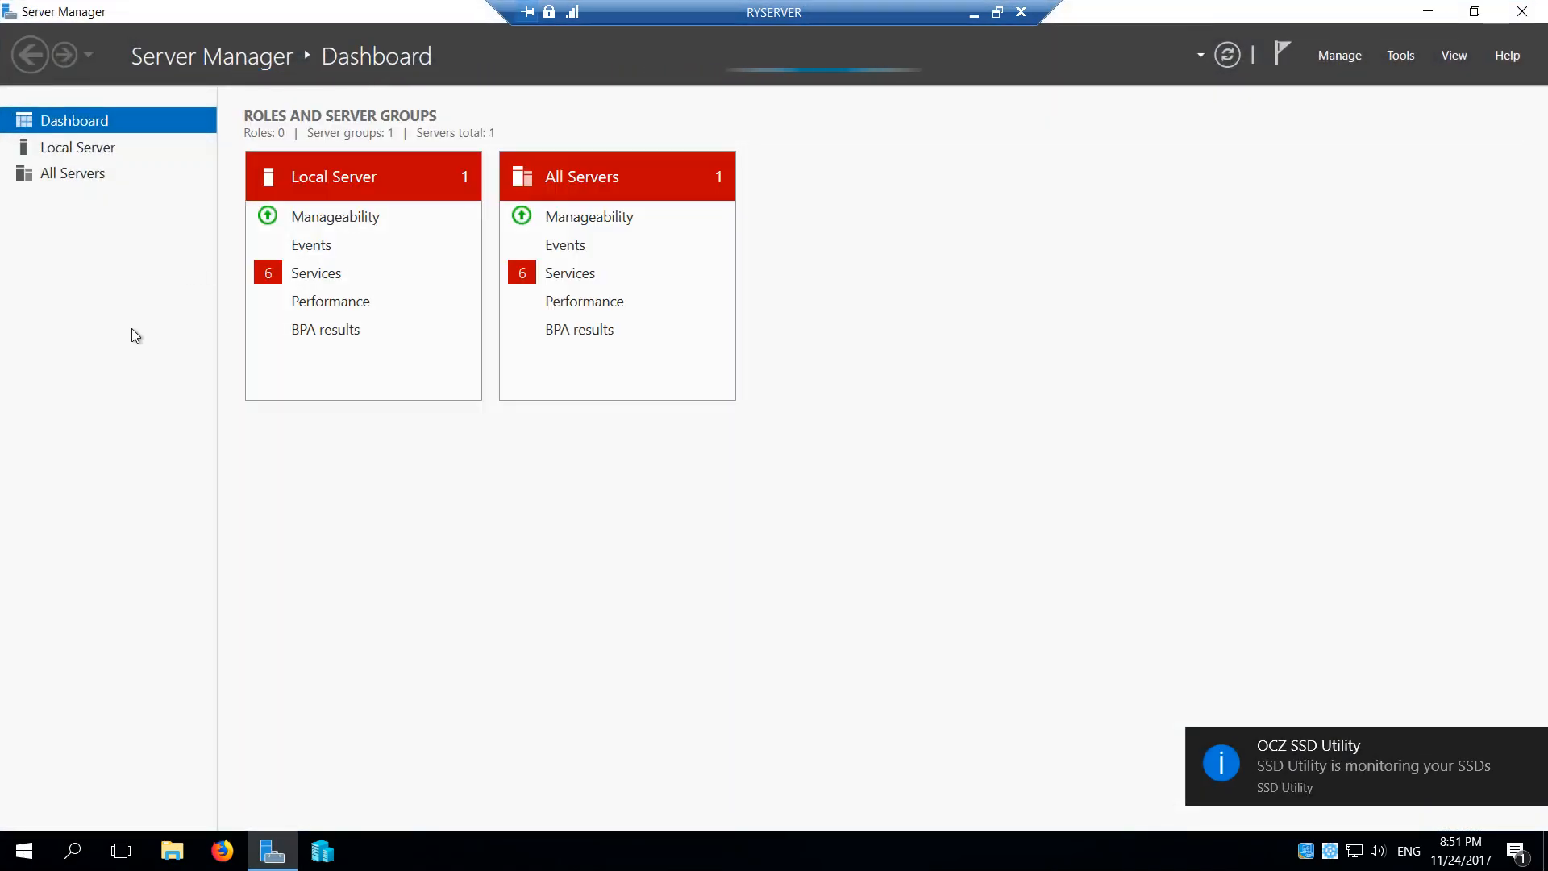
From the All Servers services details, start the Intel(R) Rapid Storage Technology, Diagnostic Policy Service and Sync Host_5b230 services
left_click(1080, 274)
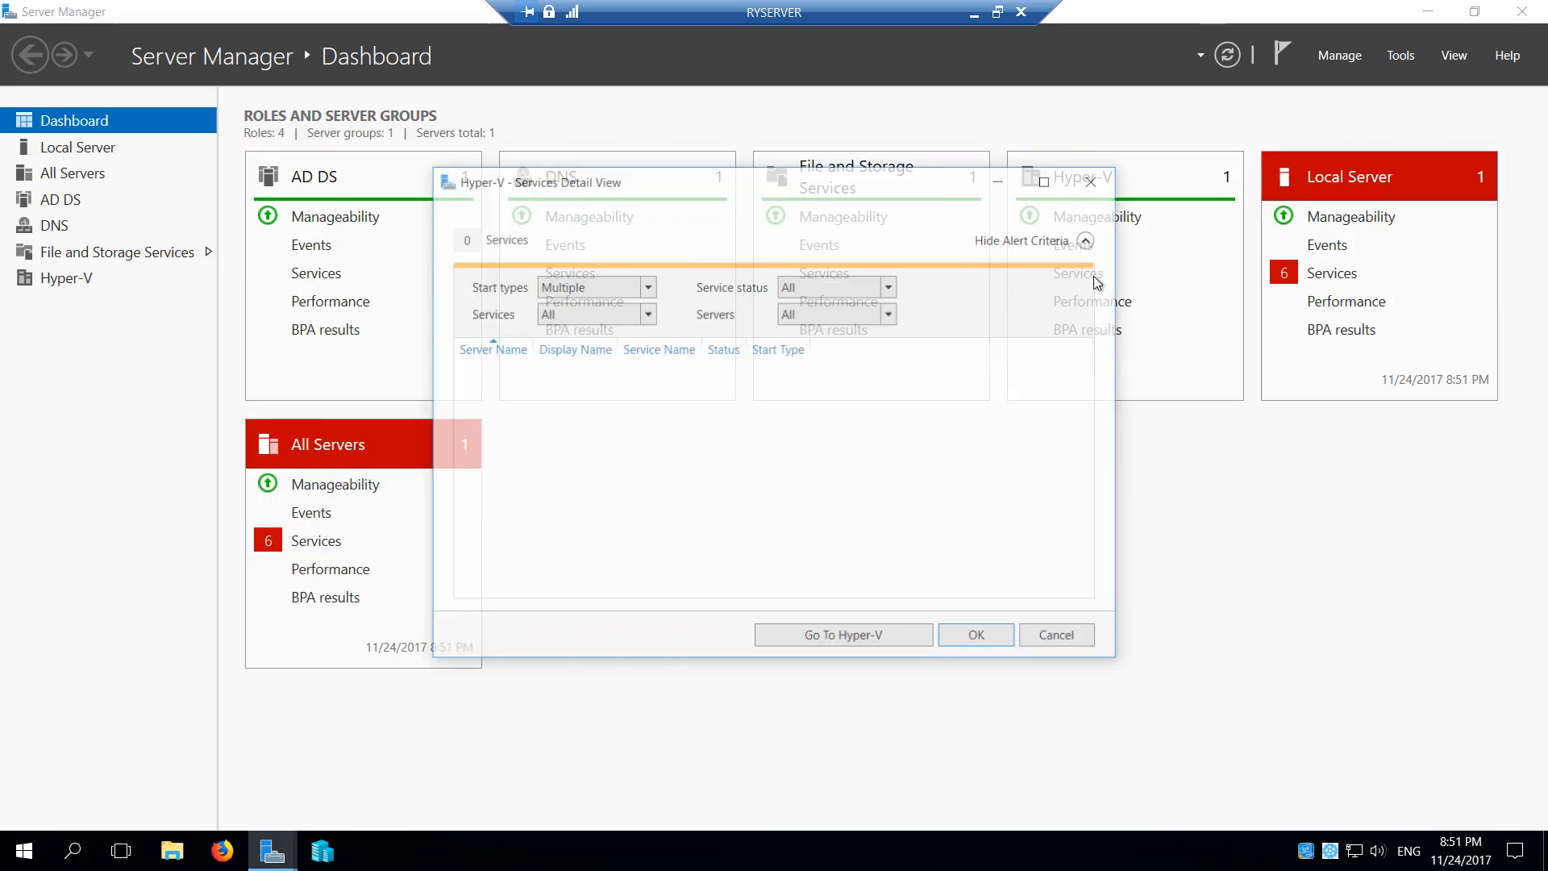
left_click(979, 637)
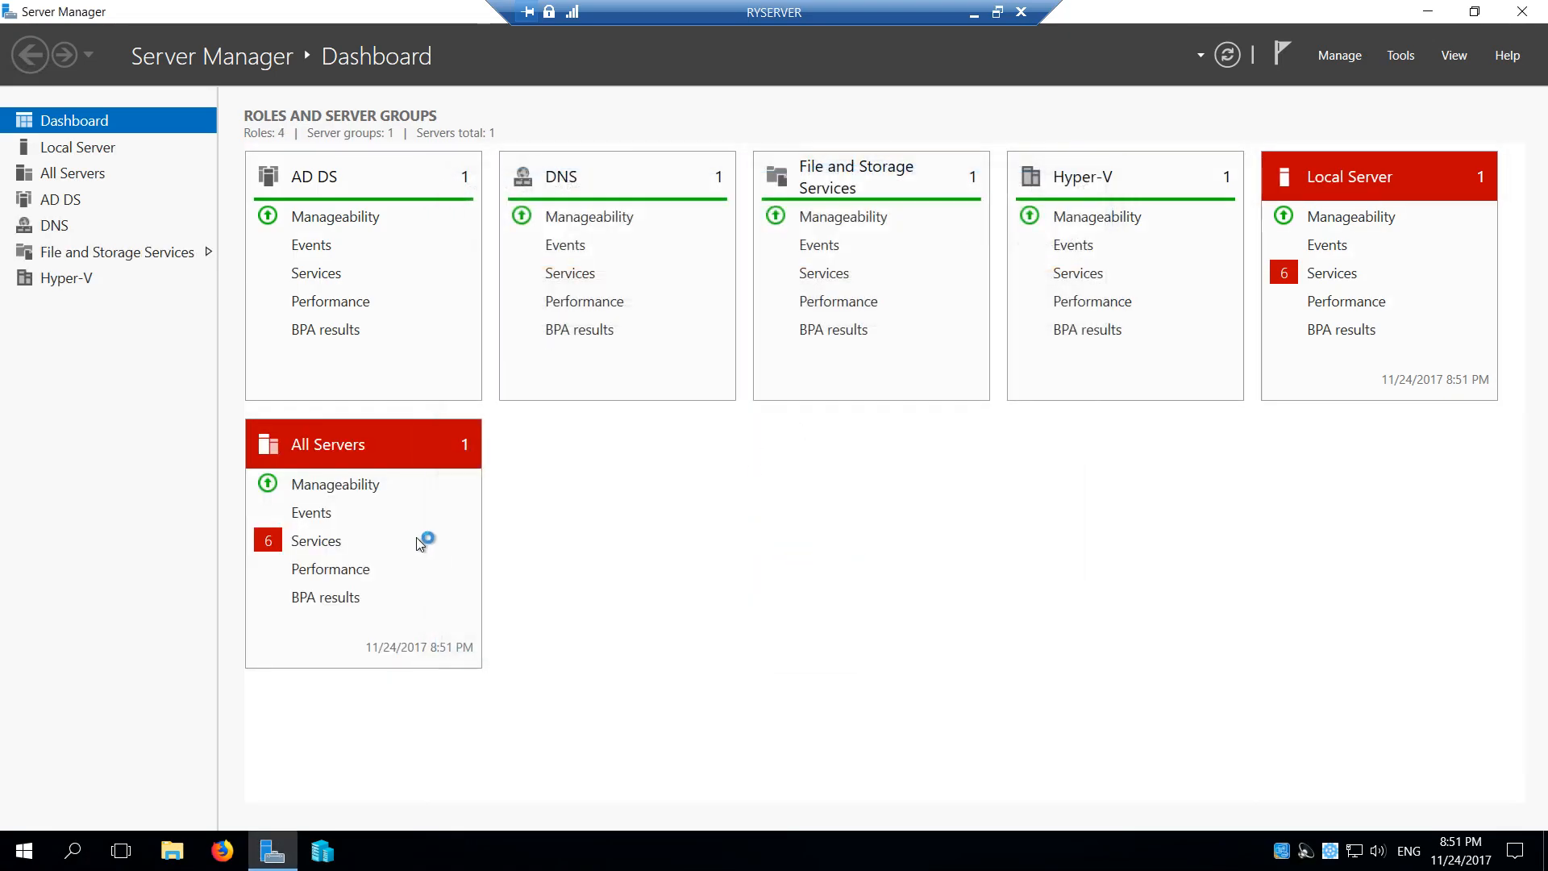
left_click(329, 541)
right_click(607, 391)
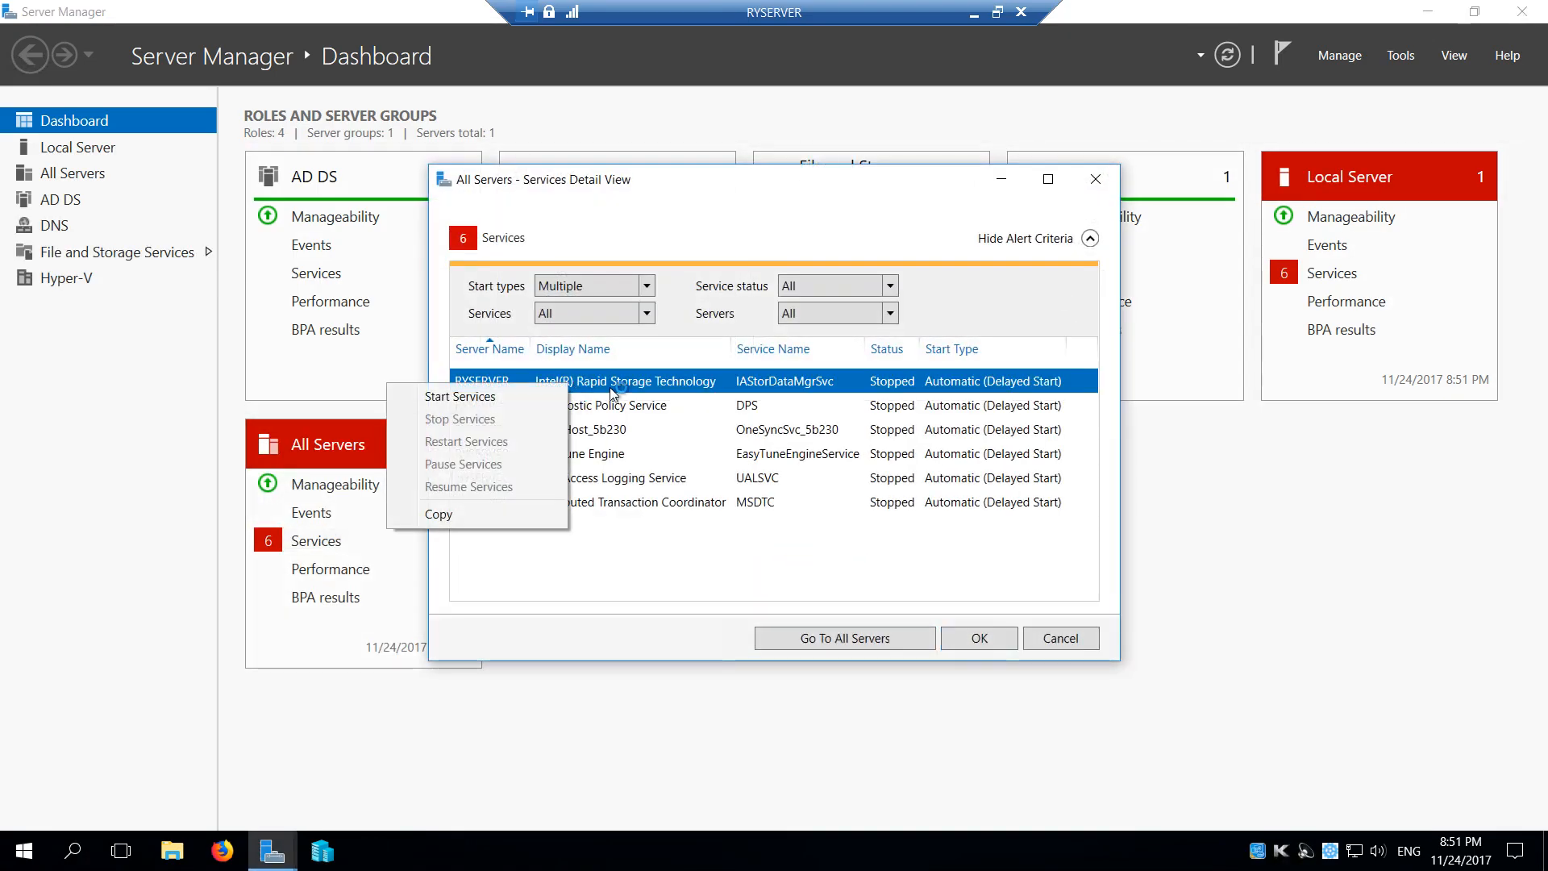
left_click(484, 397)
left_click(551, 411)
right_click(551, 411)
left_click(473, 421)
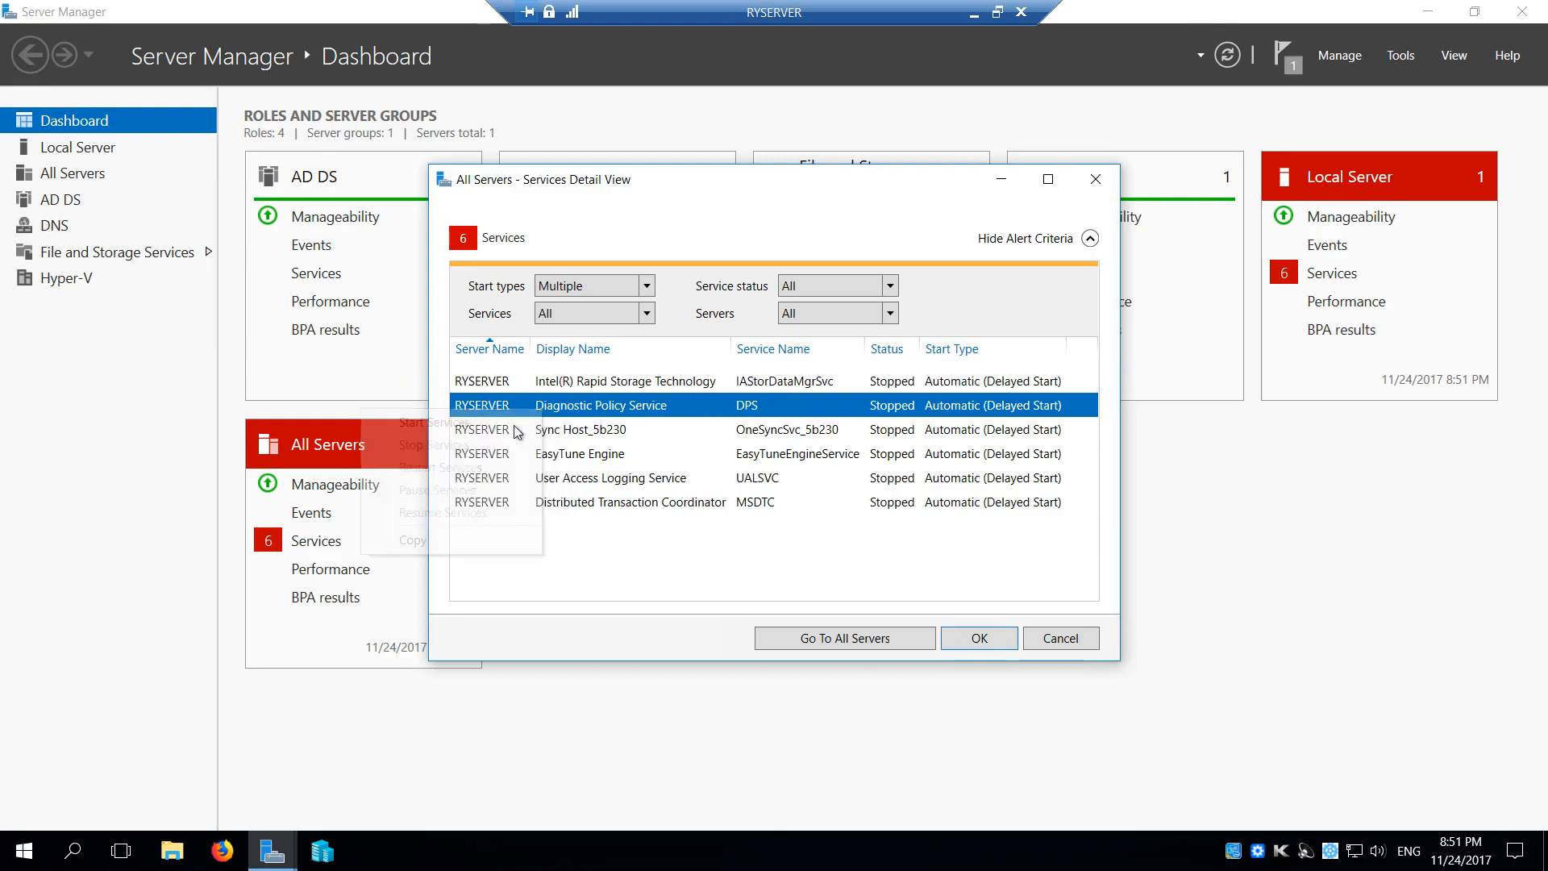
left_click(586, 435)
right_click(584, 434)
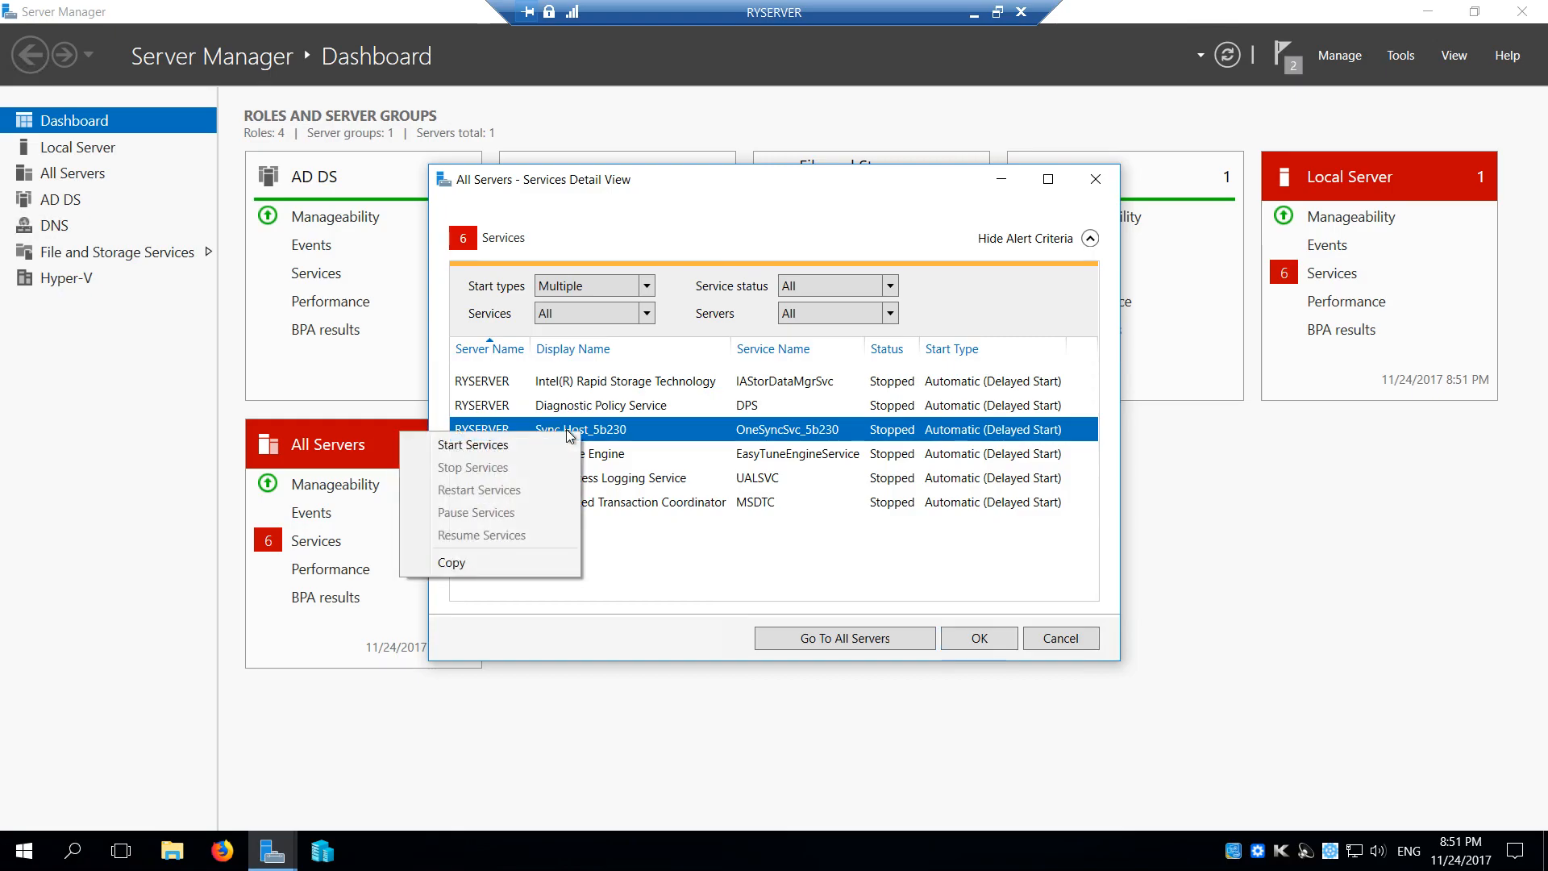
left_click(524, 444)
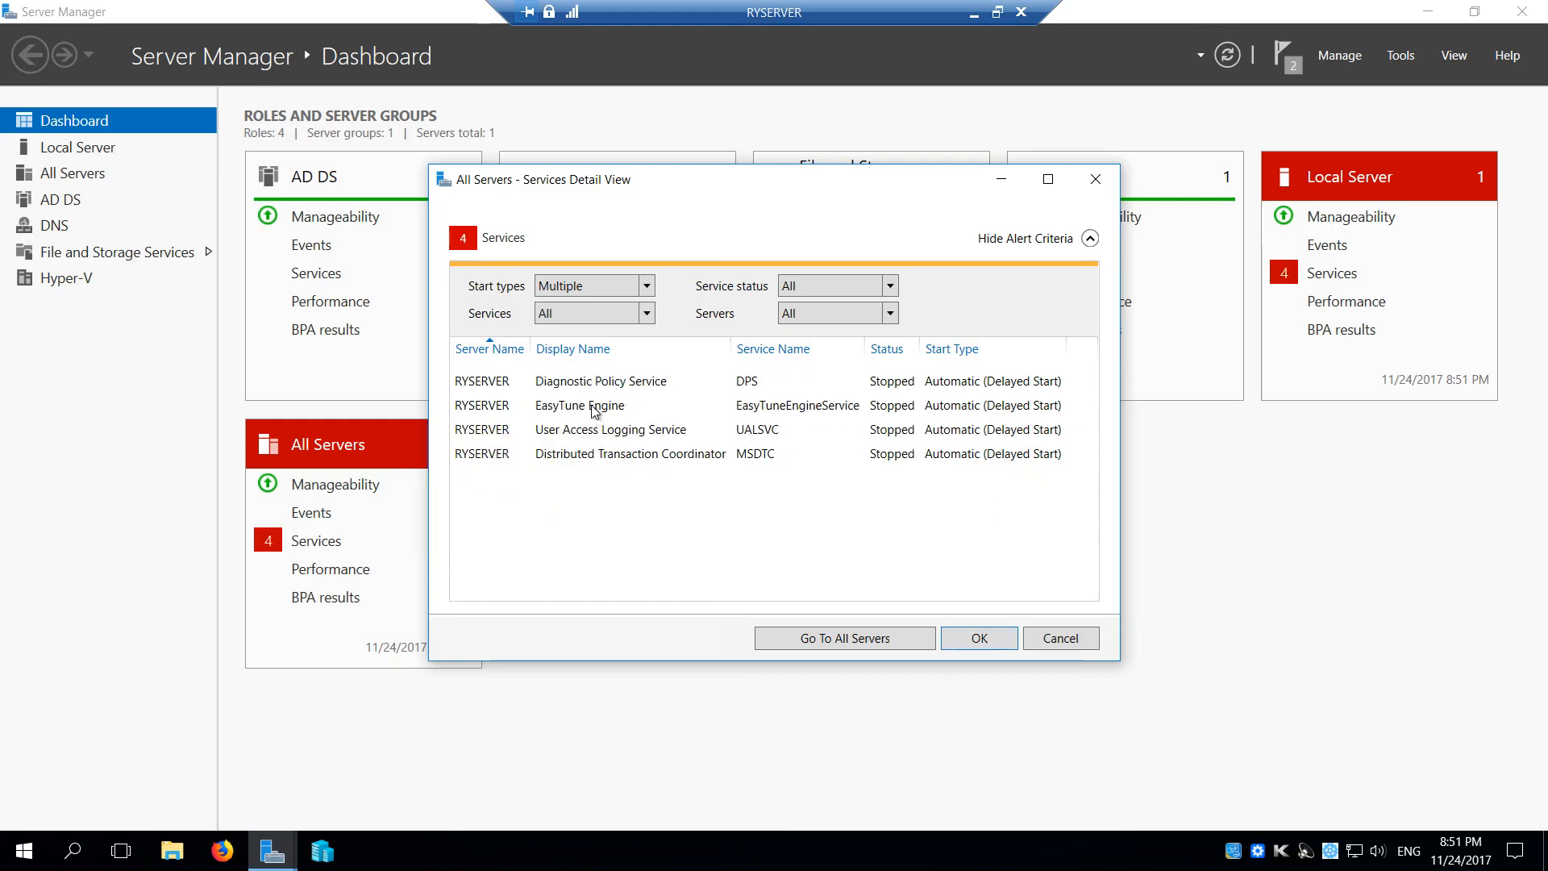
Start the EasyTune Engine, User Access Logging Service, Distributed Transaction Coordinator and Diagnostic Policy Service, and close the services details
right_click(594, 408)
left_click(518, 418)
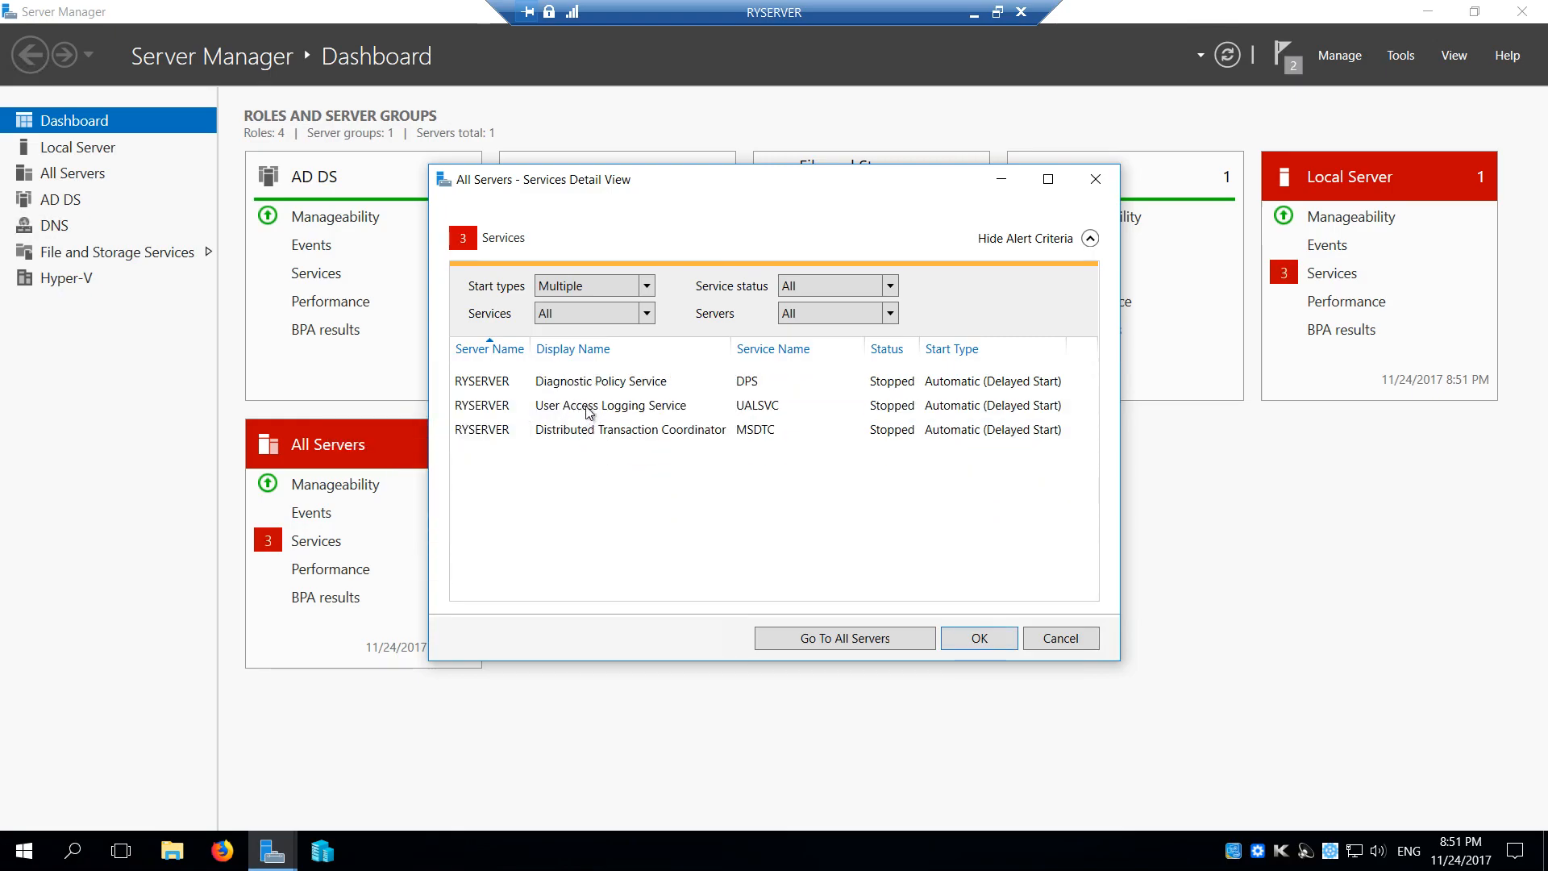
right_click(588, 409)
left_click(509, 419)
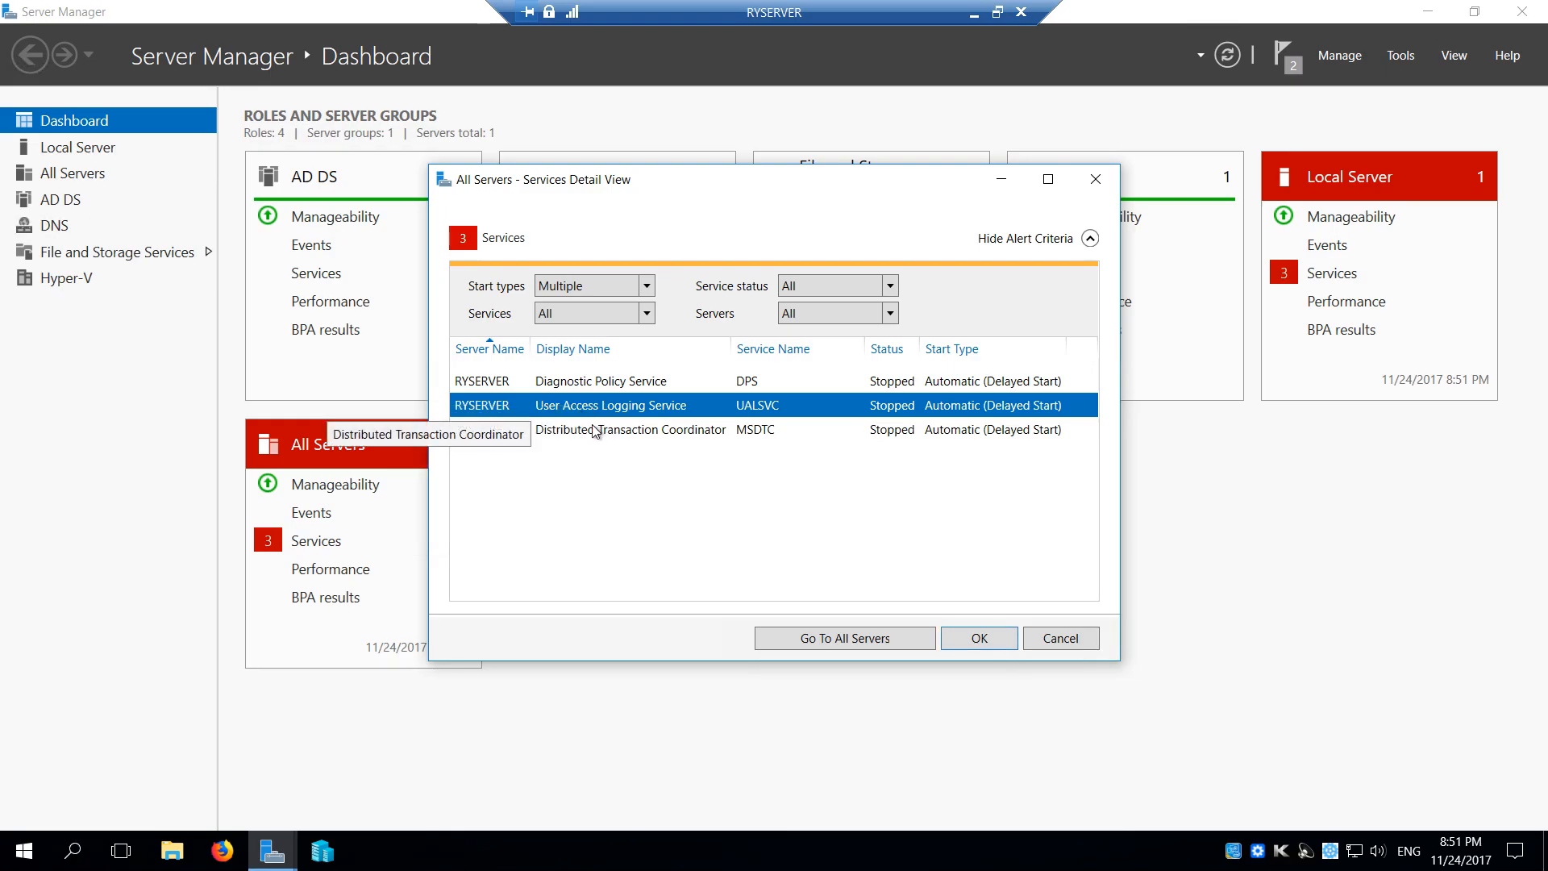
right_click(589, 434)
left_click(534, 445)
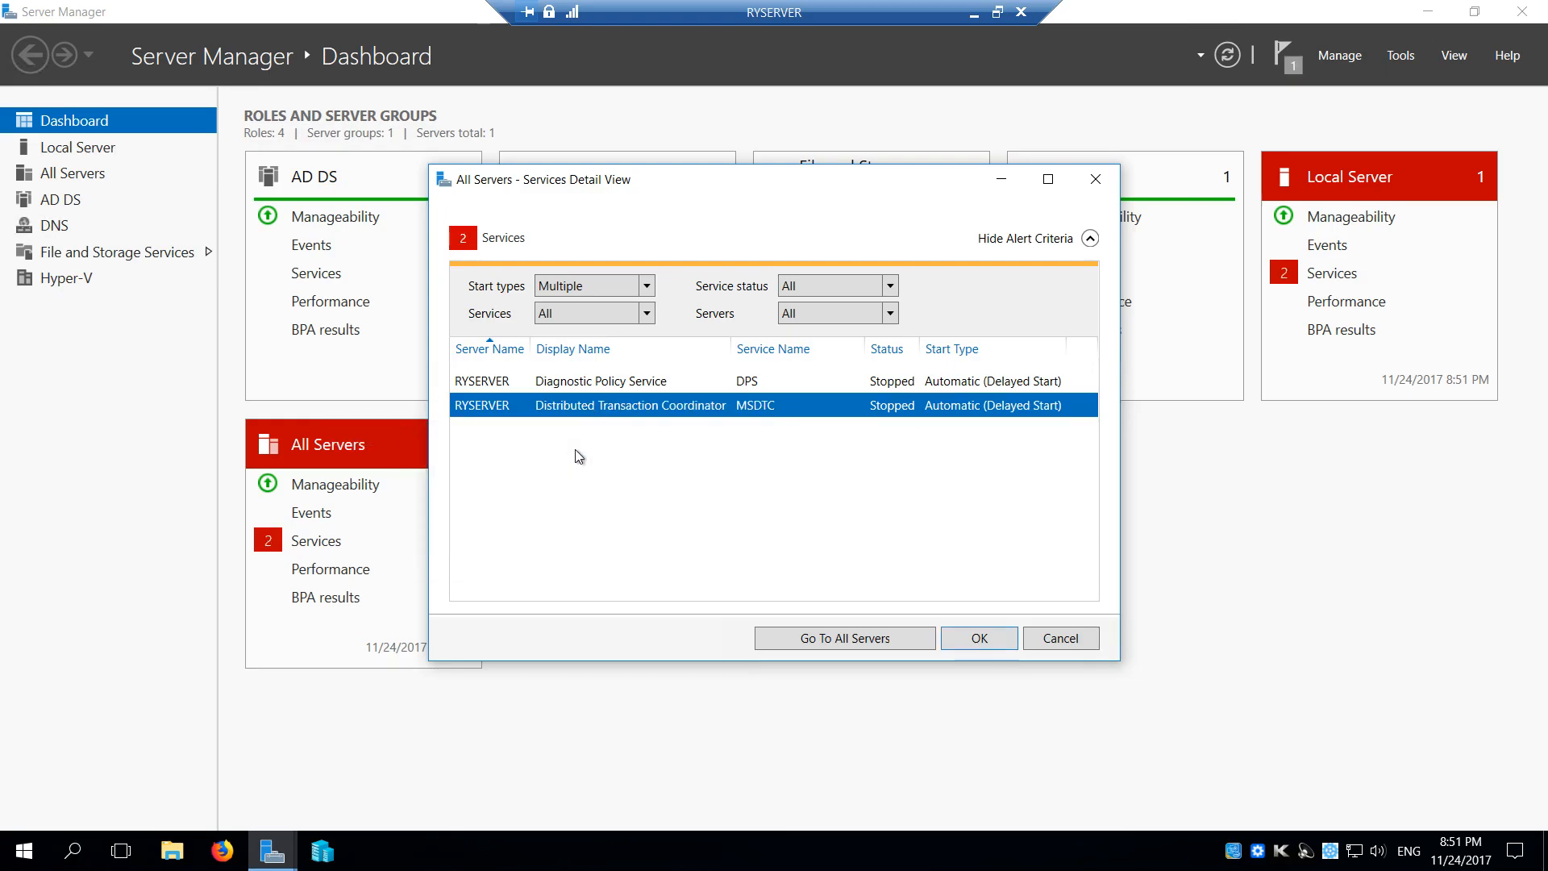
right_click(647, 392)
left_click(587, 408)
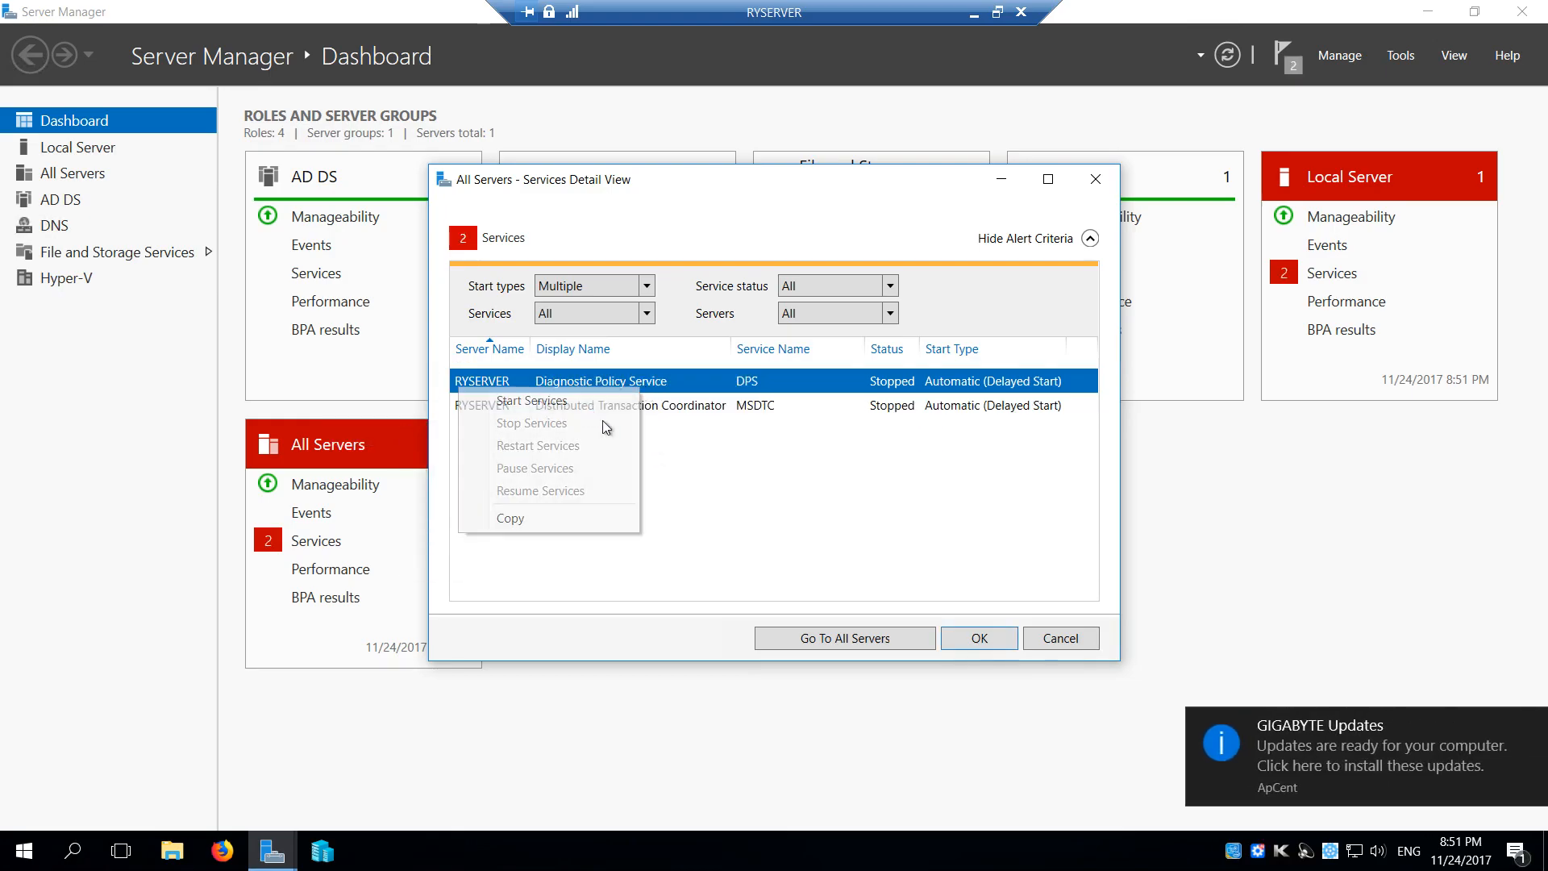
left_click(972, 637)
Open the storage pools under File and Storage Services and select the Primordial pool to list its physical disks
left_click(107, 251)
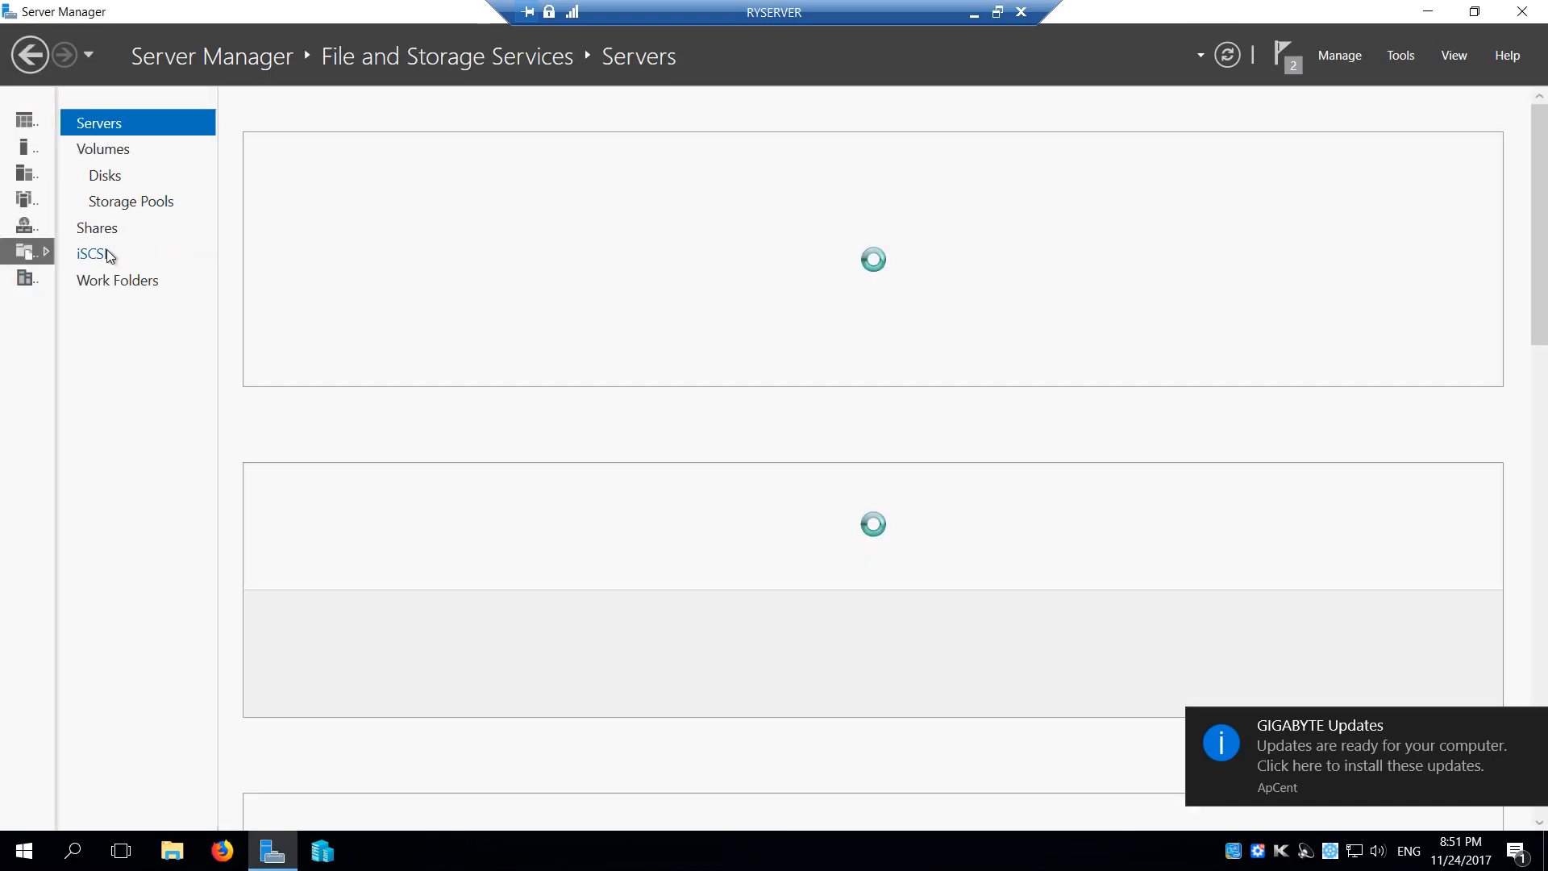
left_click(123, 200)
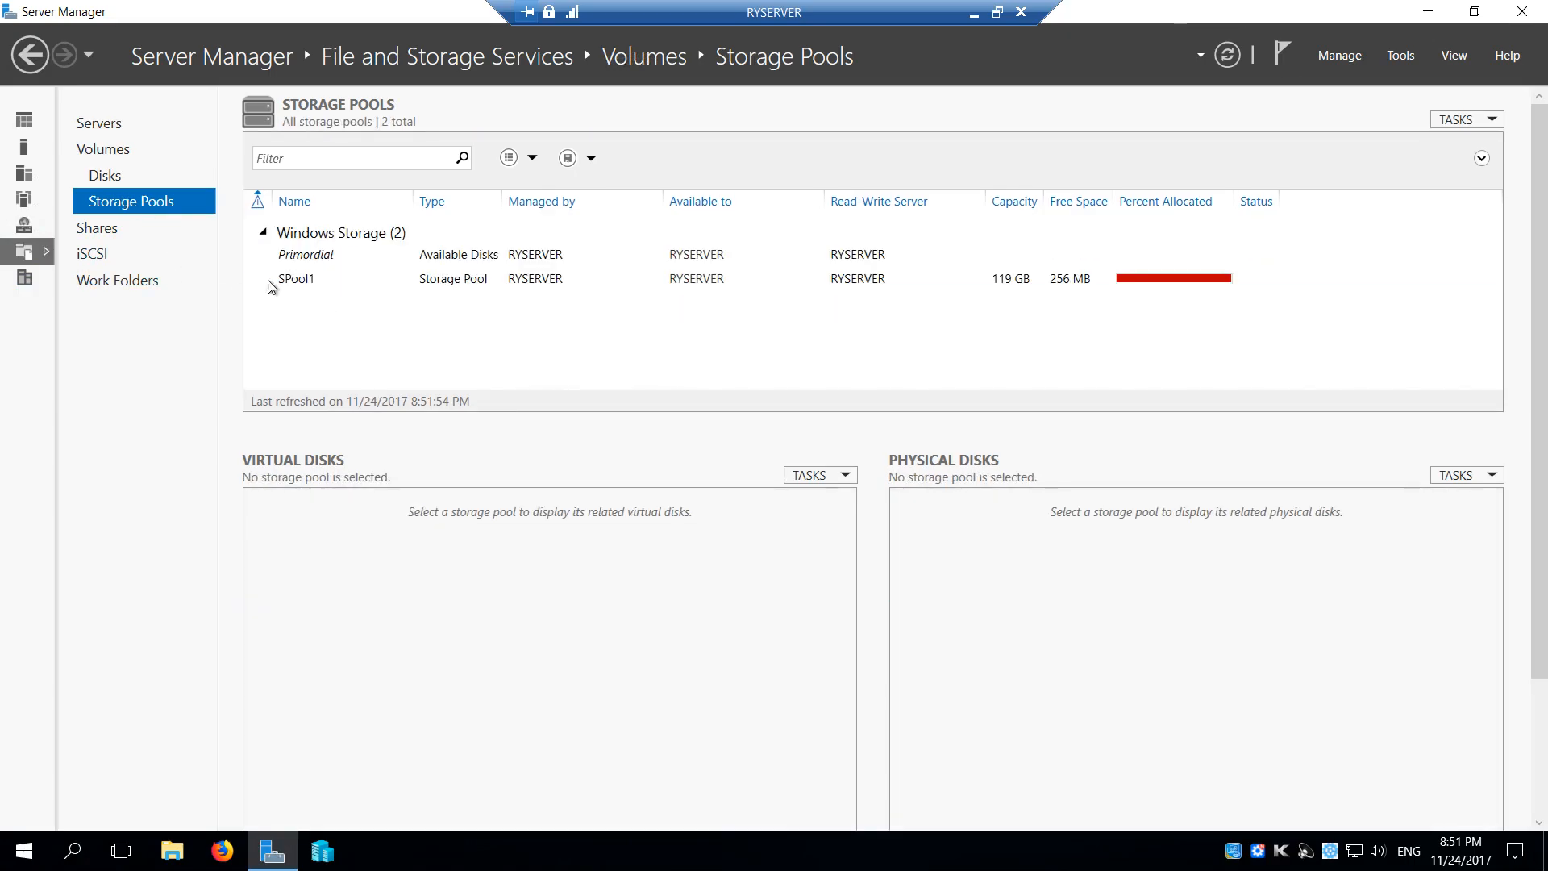
left_click(330, 253)
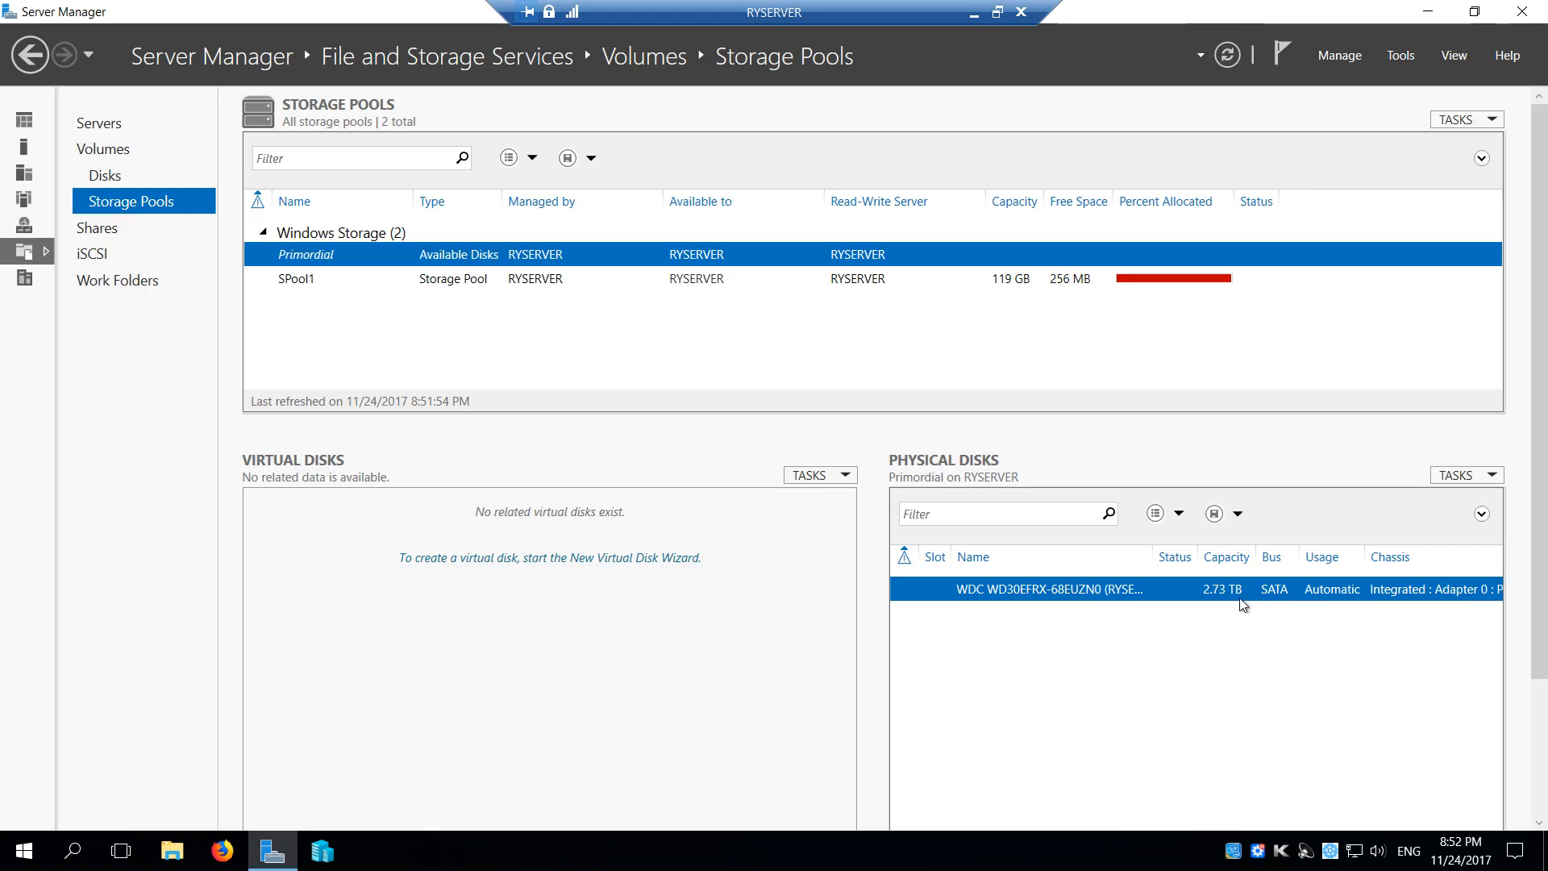
Start a new storage pool from the WDC WD30EFRX disk, naming it SPool2 with the description WDC 3TB
right_click(1007, 595)
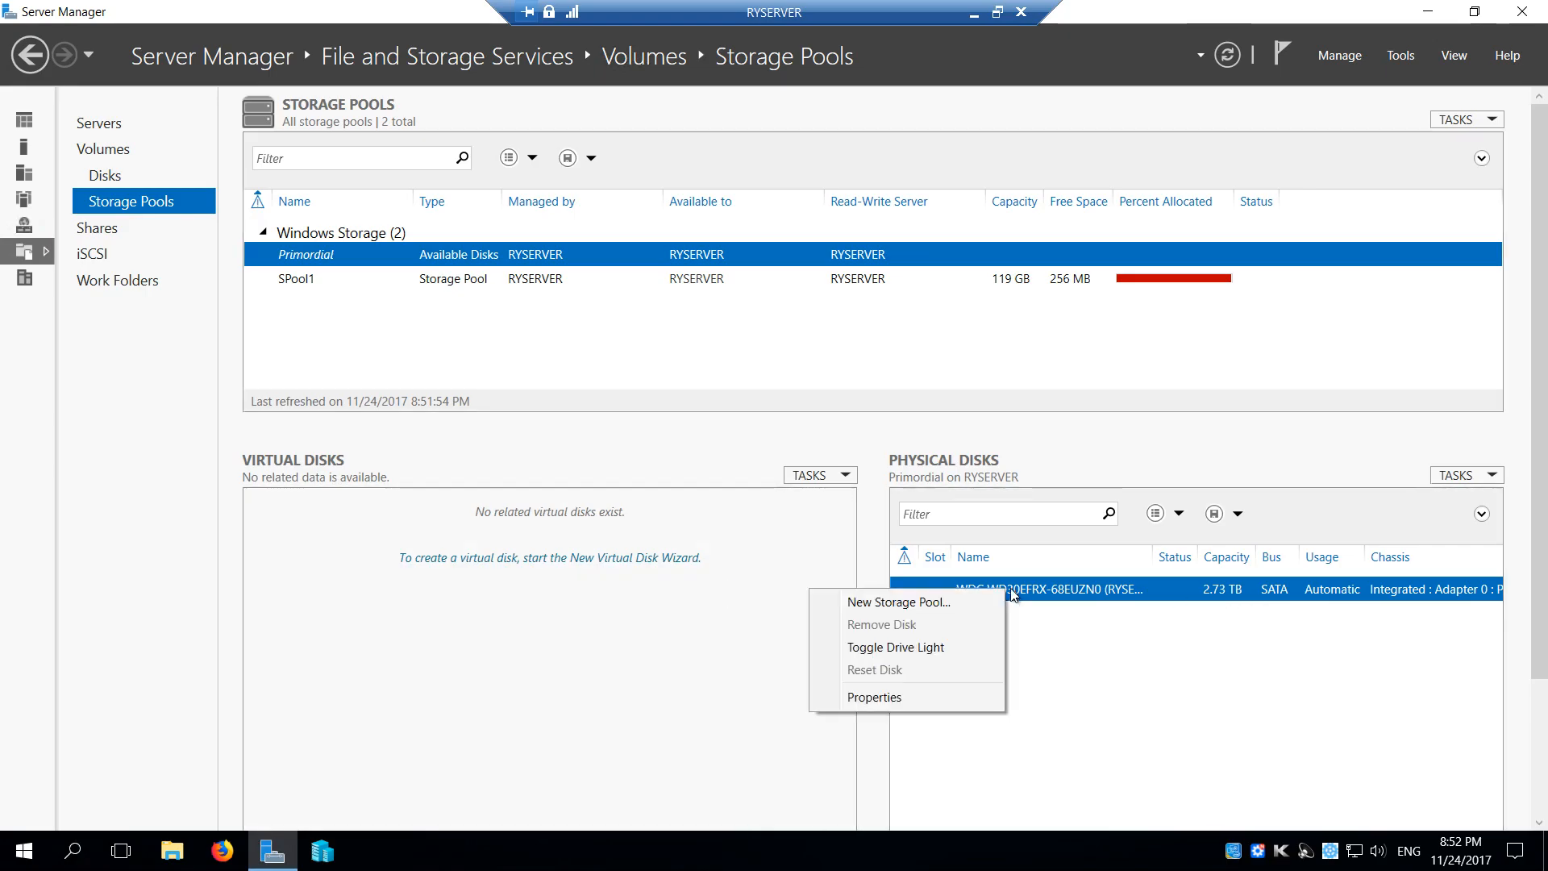
left_click(895, 601)
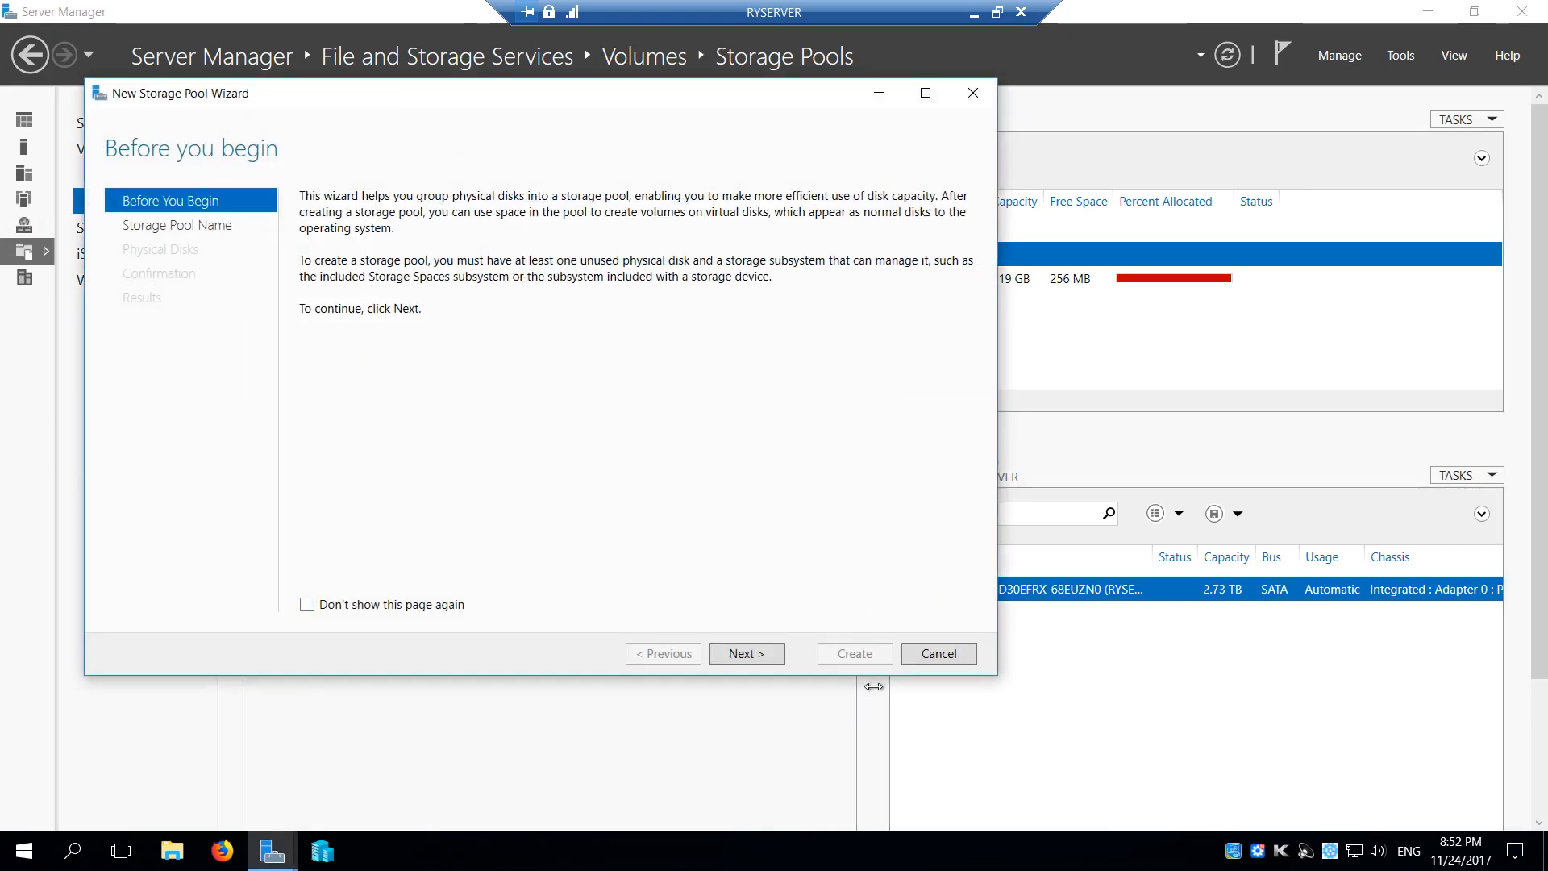
left_click(743, 657)
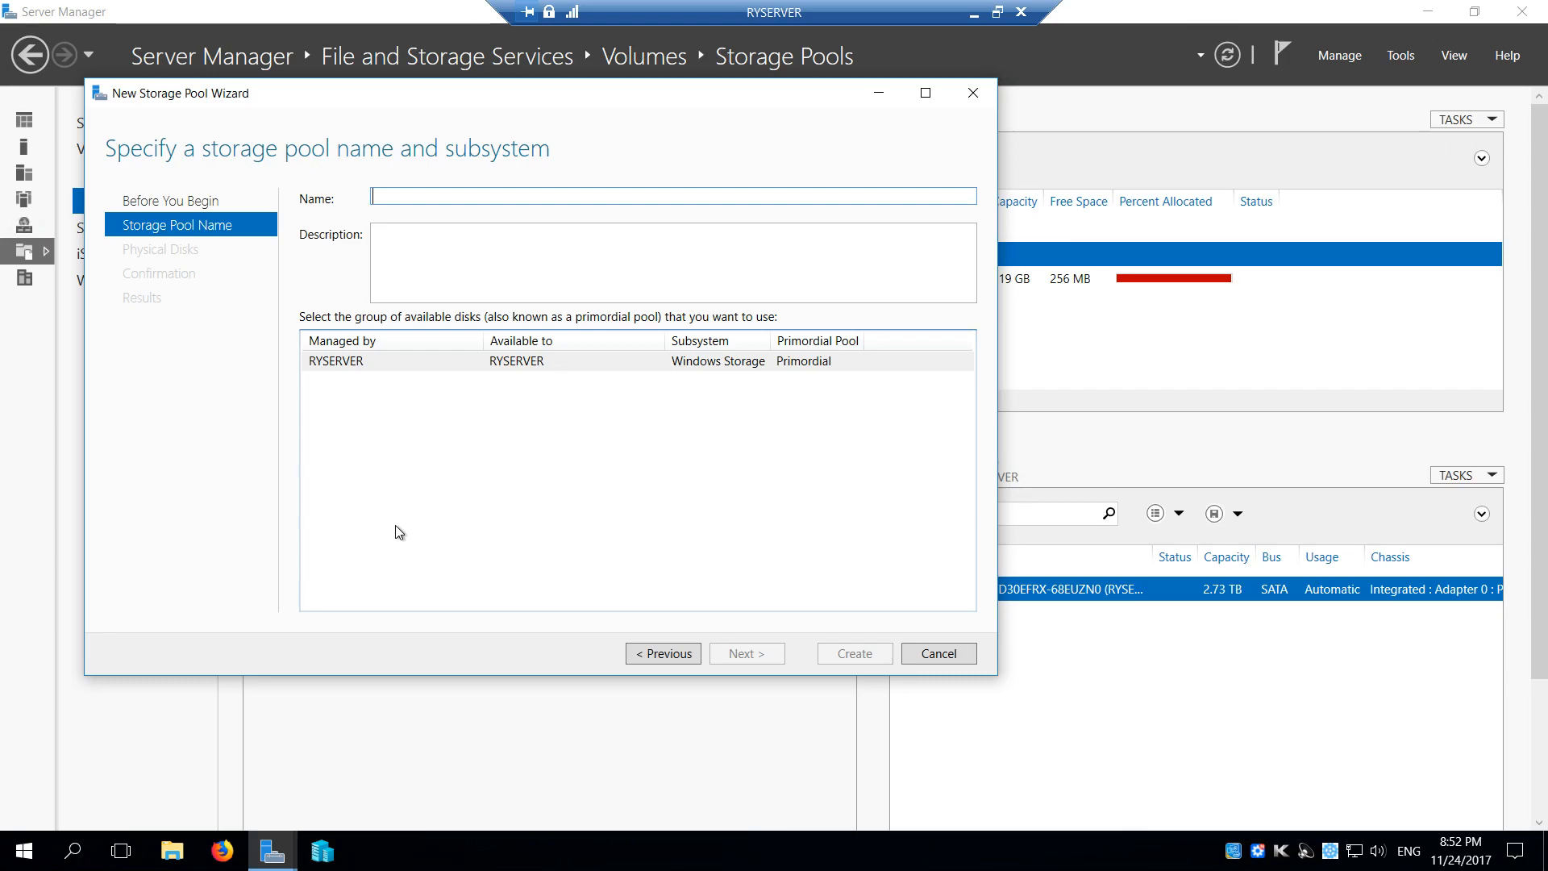
left_click_drag(496, 92, 646, 312)
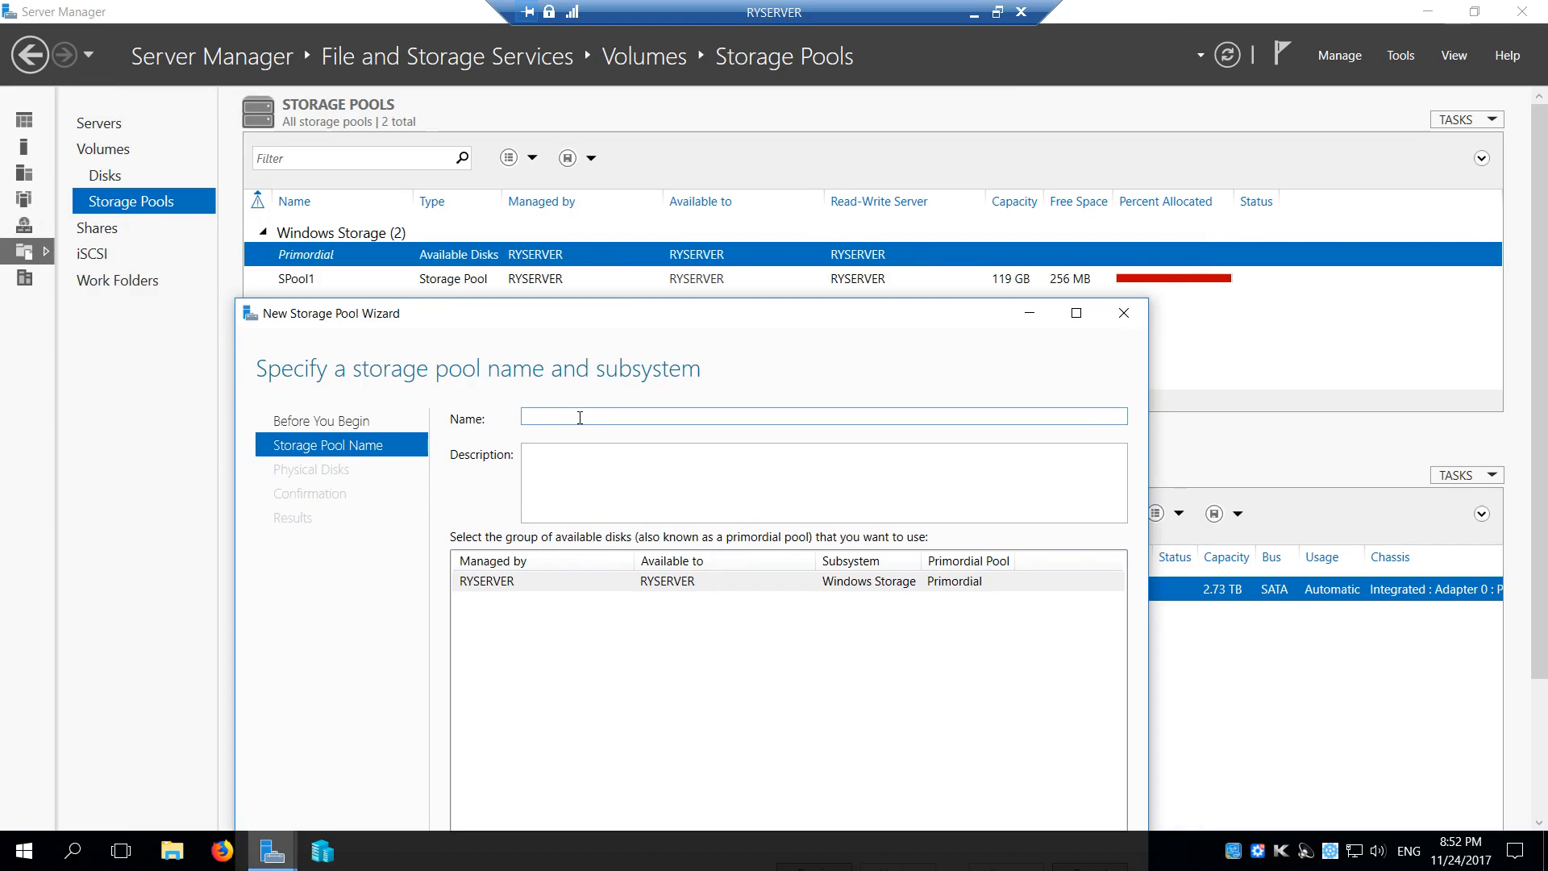
type("SPool2")
left_click(605, 482)
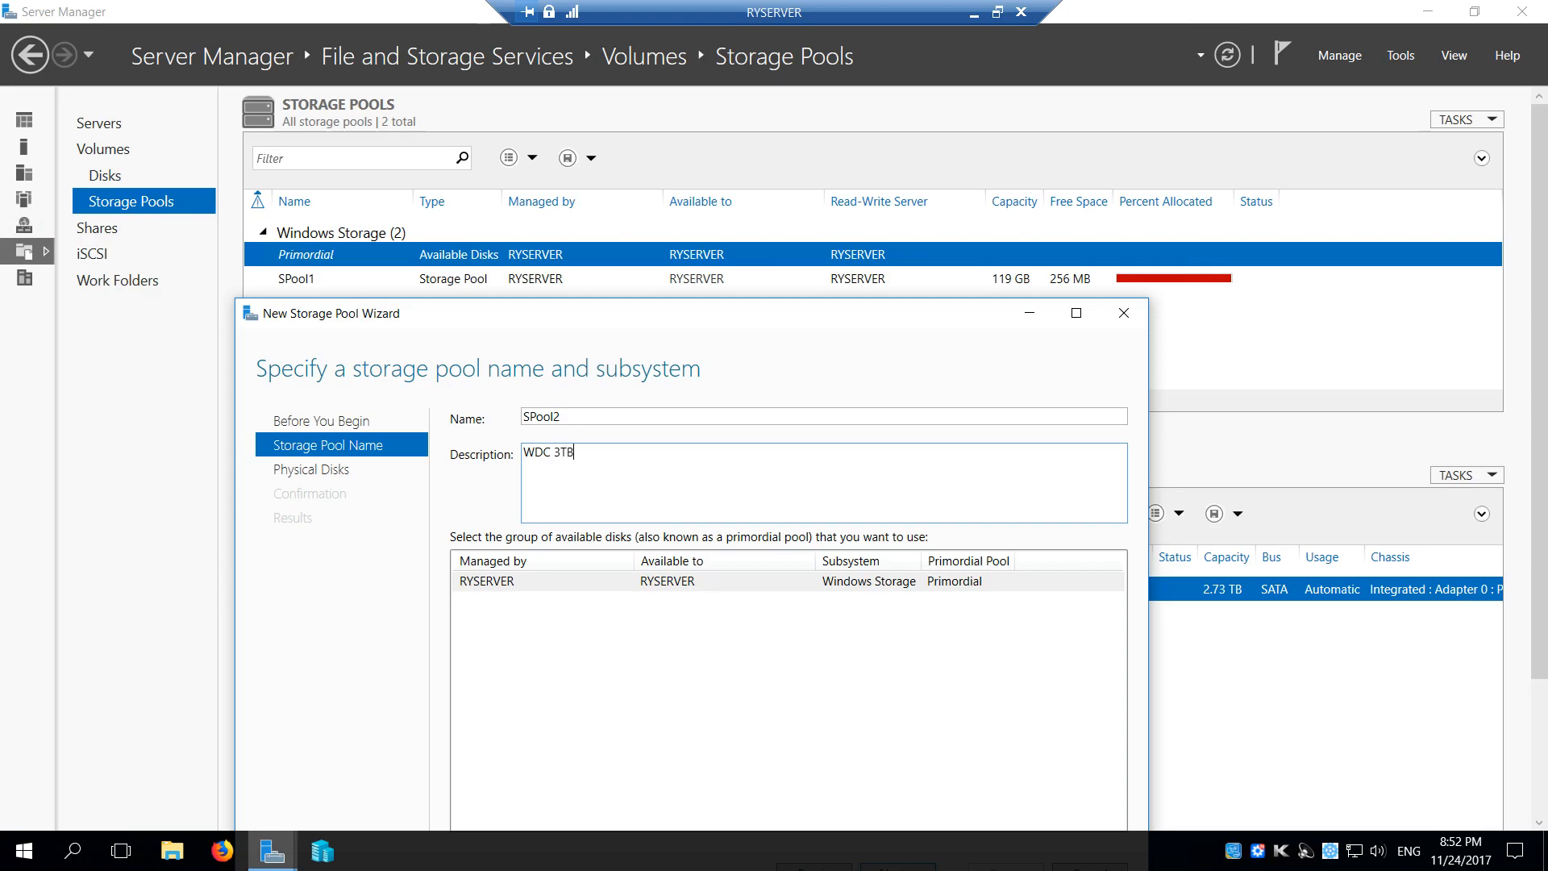
left_click_drag(794, 313, 843, 118)
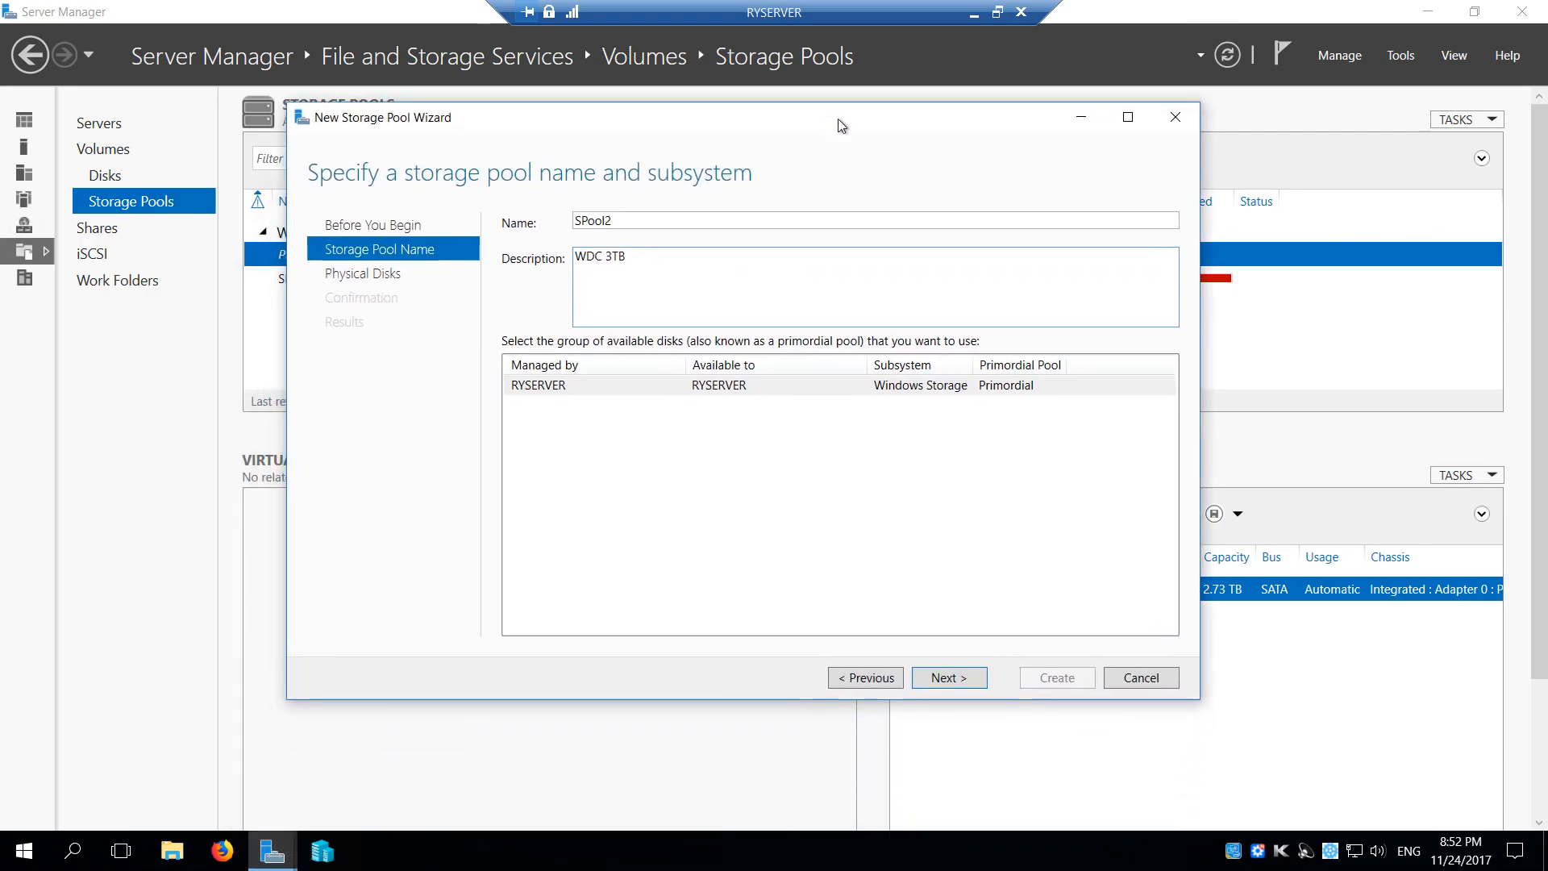
Create the pool using the WDC disk with automatic allocation, choosing to create a virtual disk when the wizard closes
left_click(946, 677)
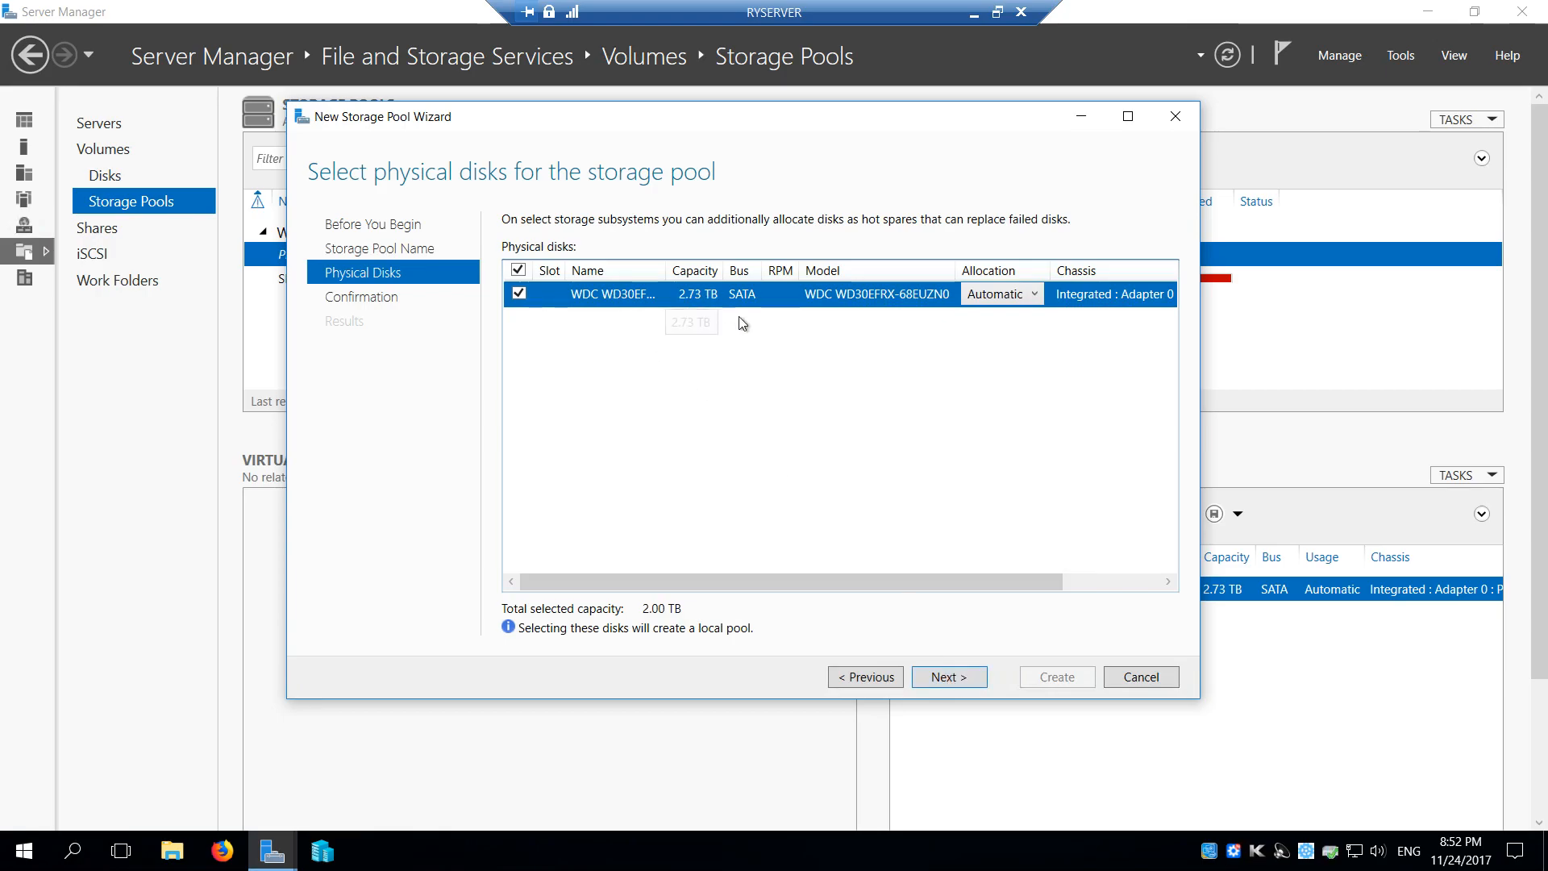
left_click(945, 679)
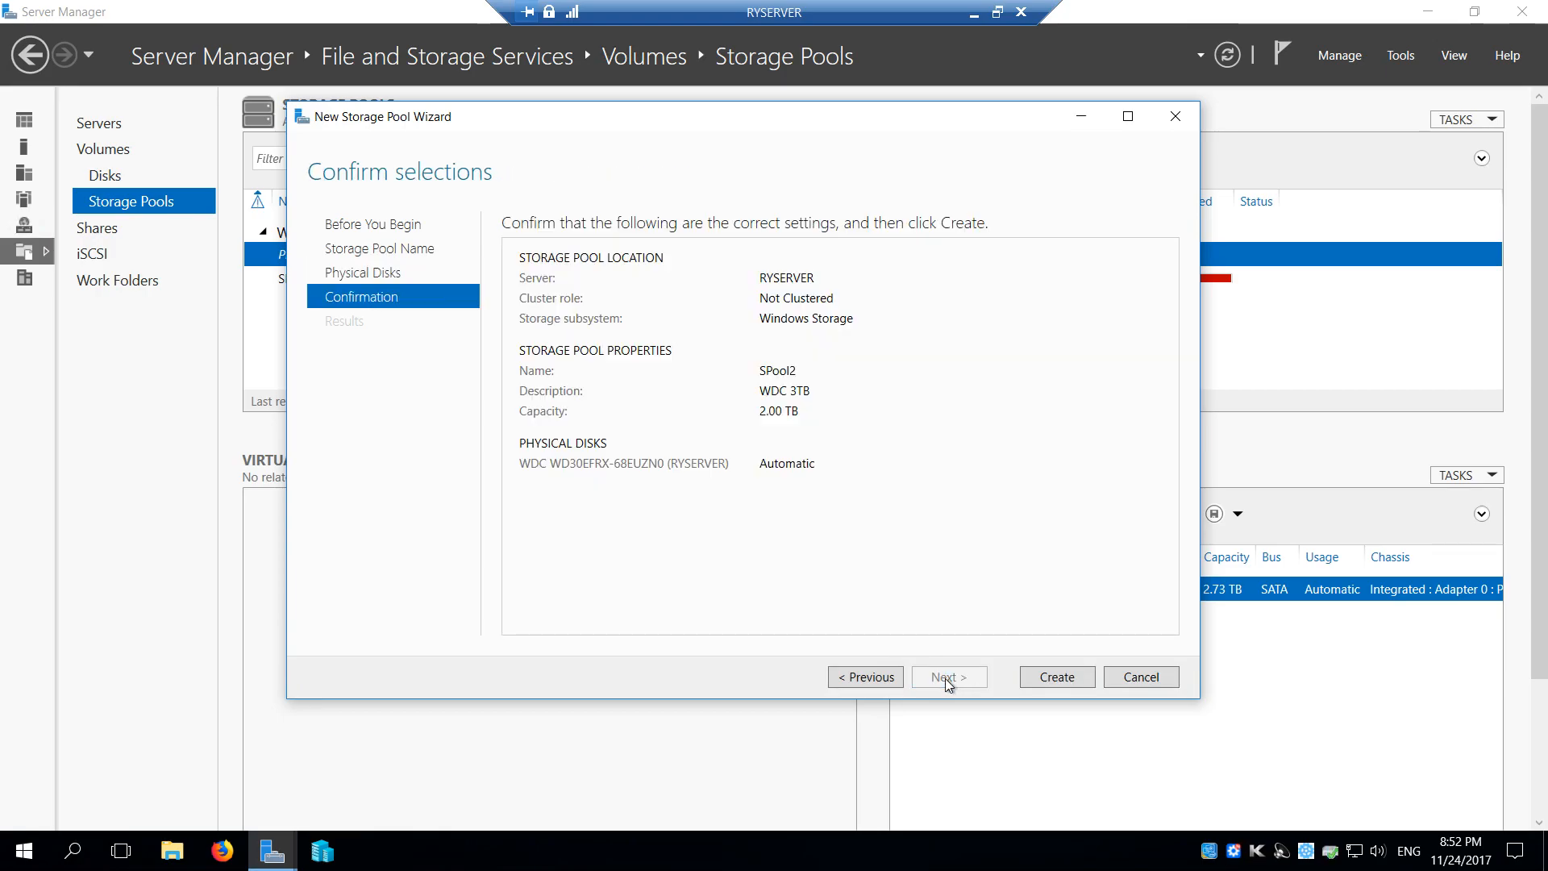
left_click(1053, 681)
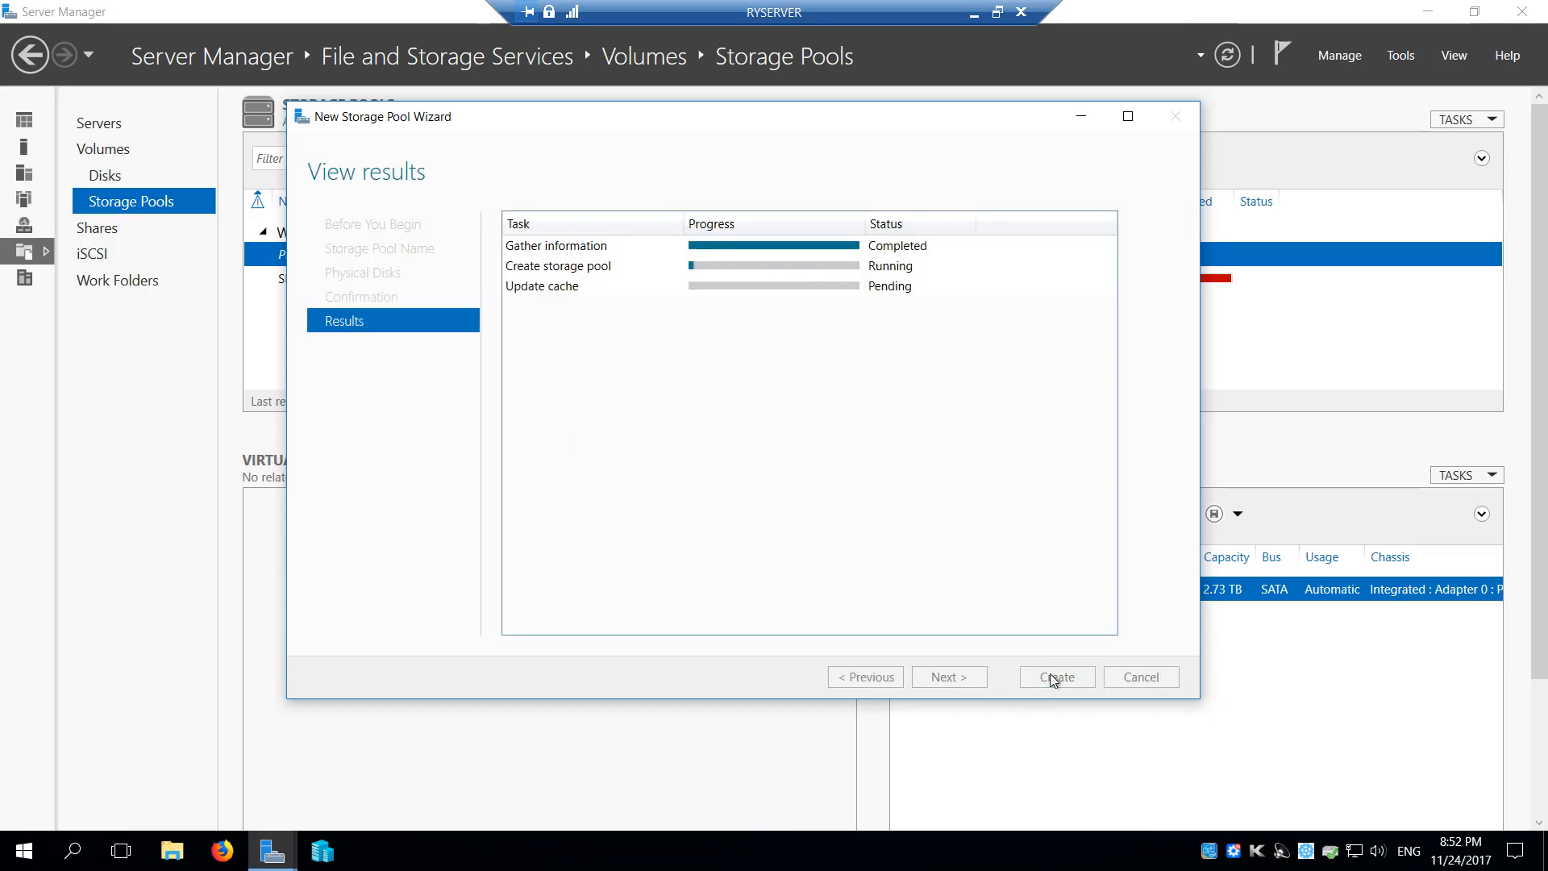
left_click(509, 628)
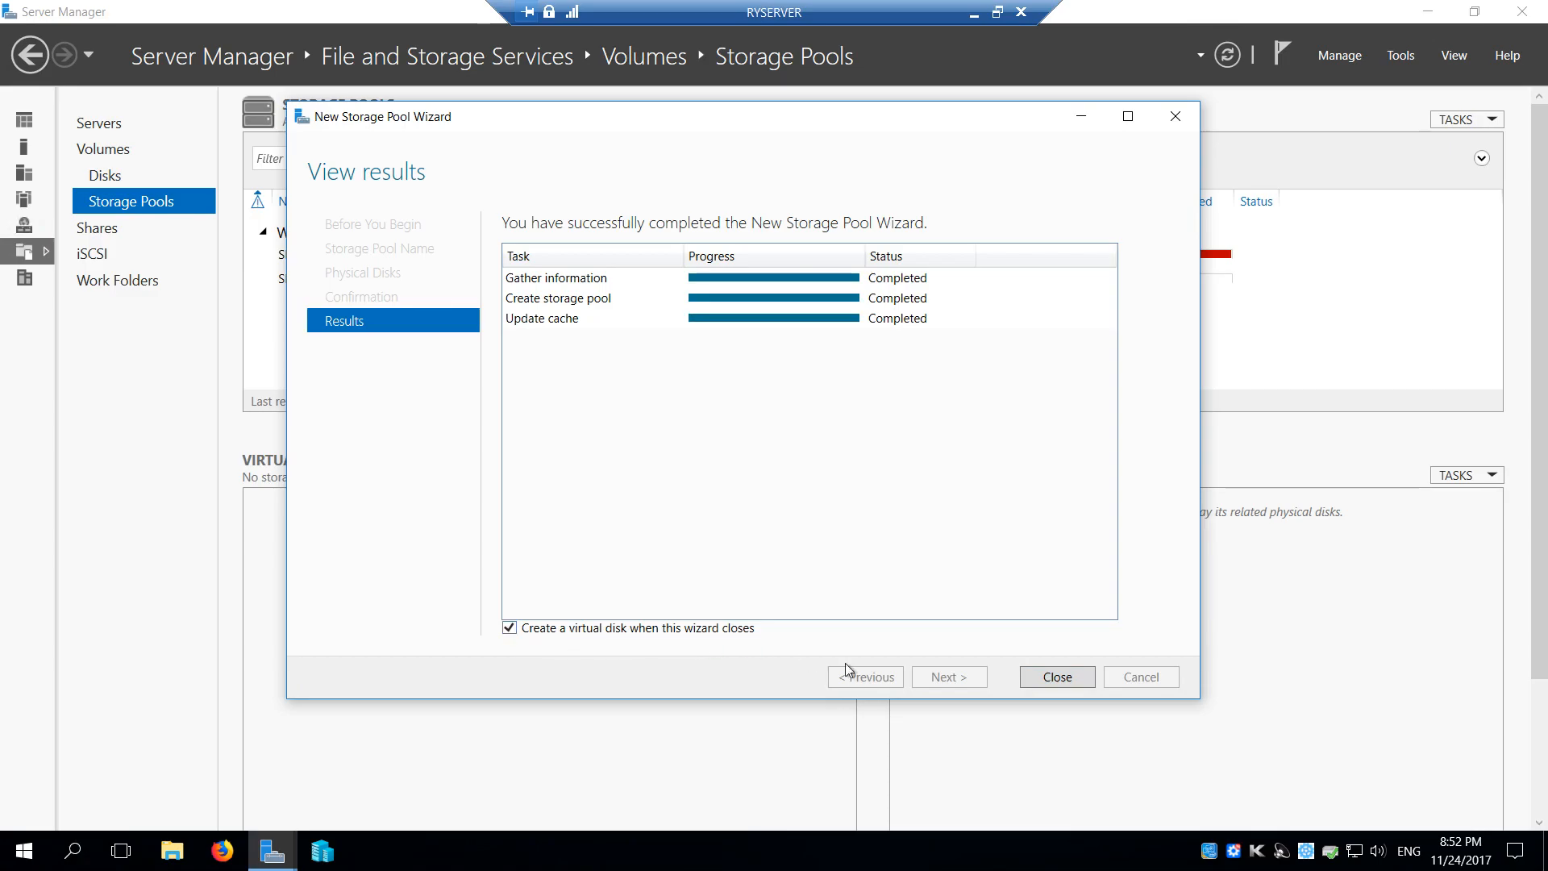
left_click(1056, 677)
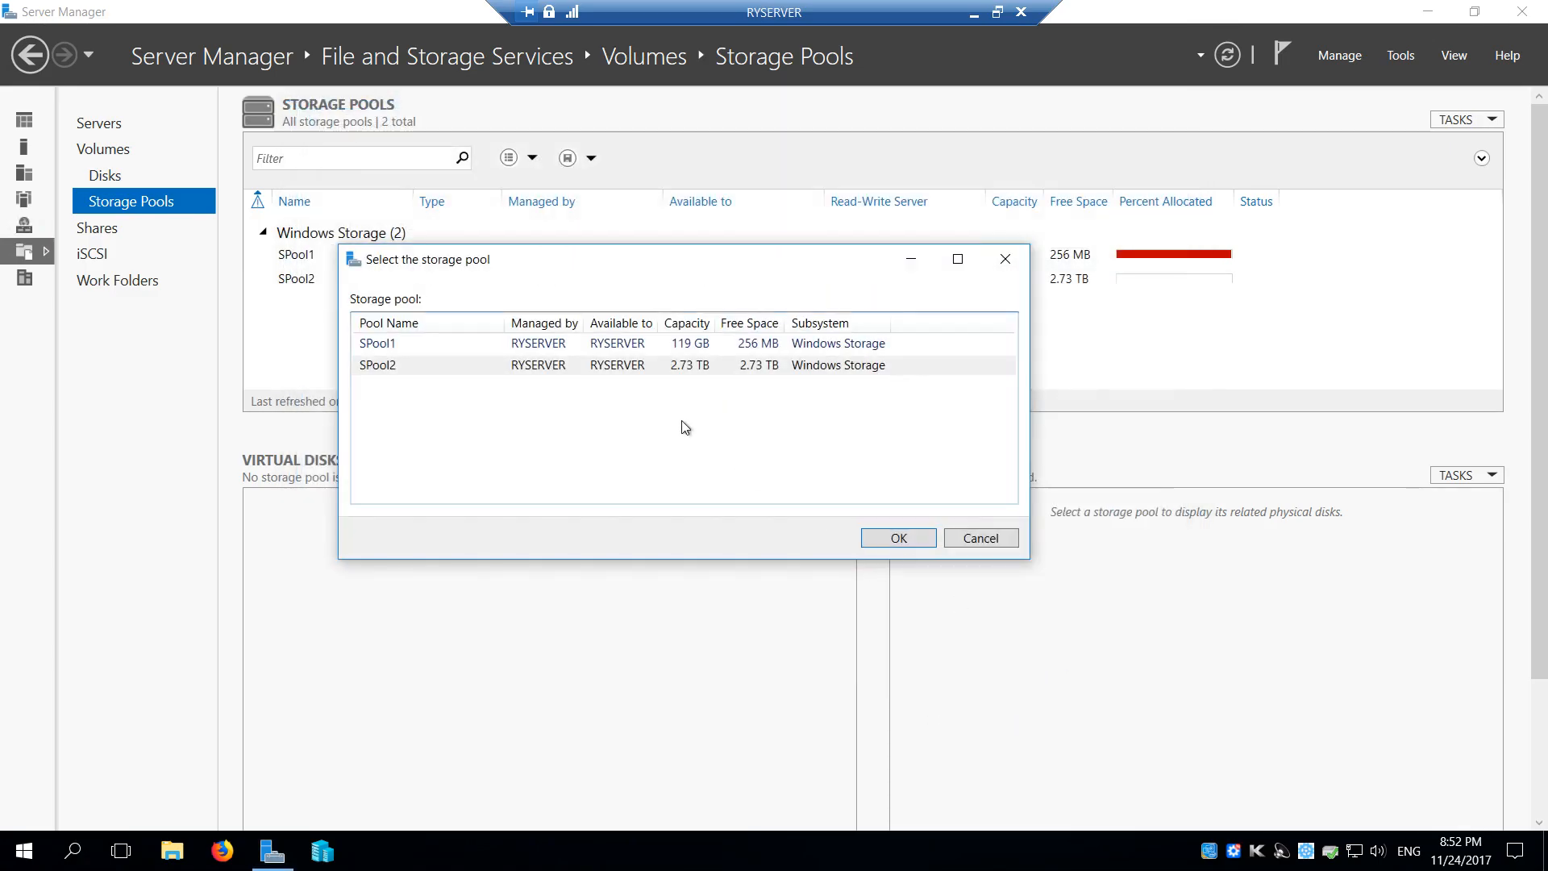
Choose SPool2 for the new virtual disk and name it WDCVDisk with the description 3TB
left_click(446, 369)
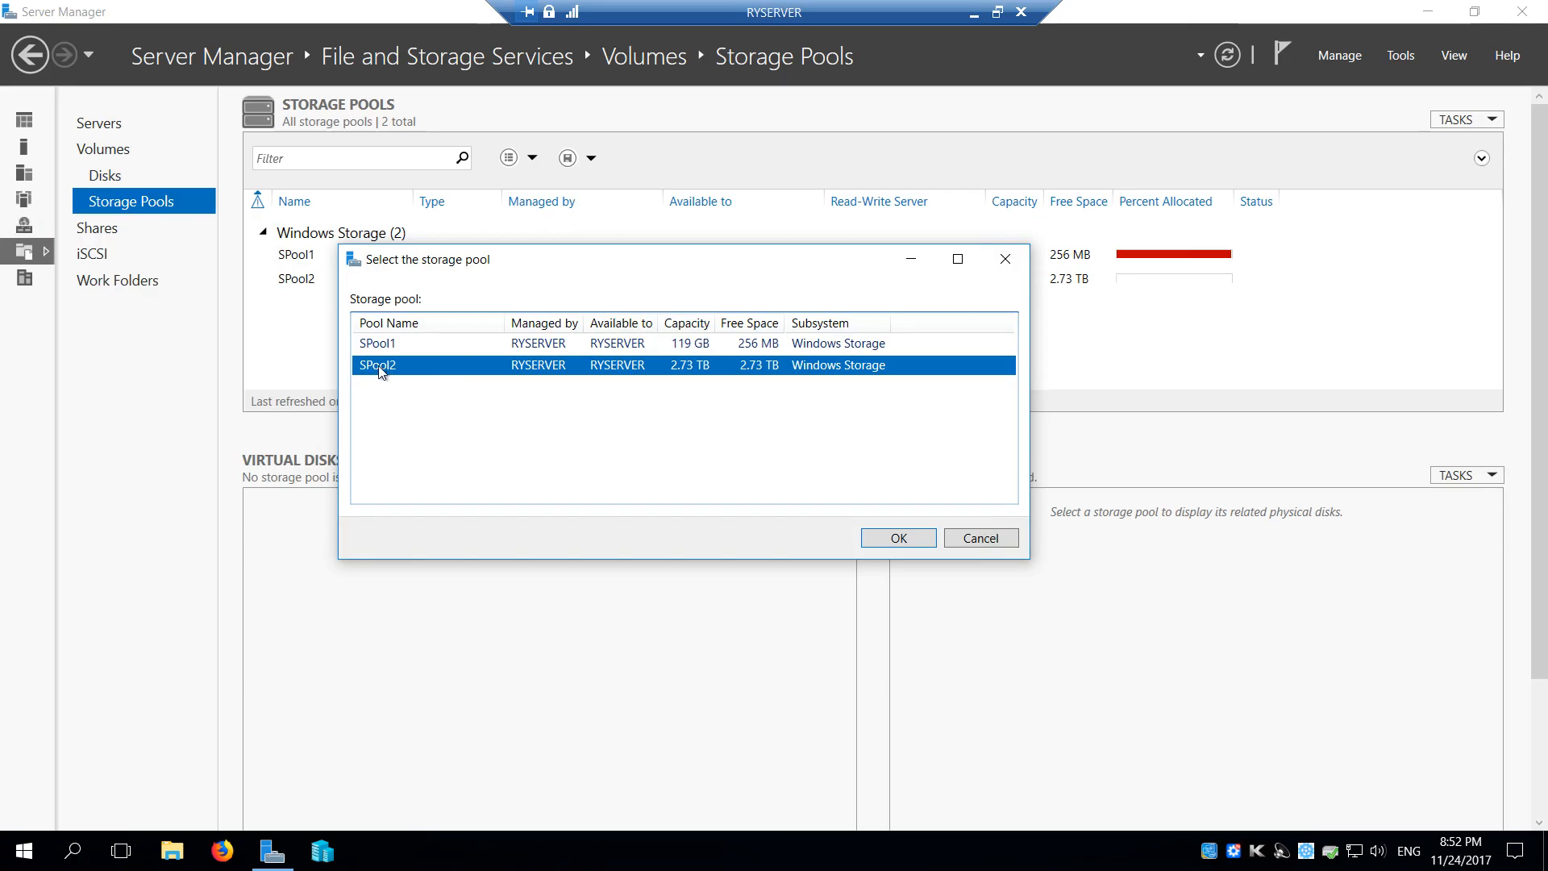
left_click(885, 539)
left_click(691, 704)
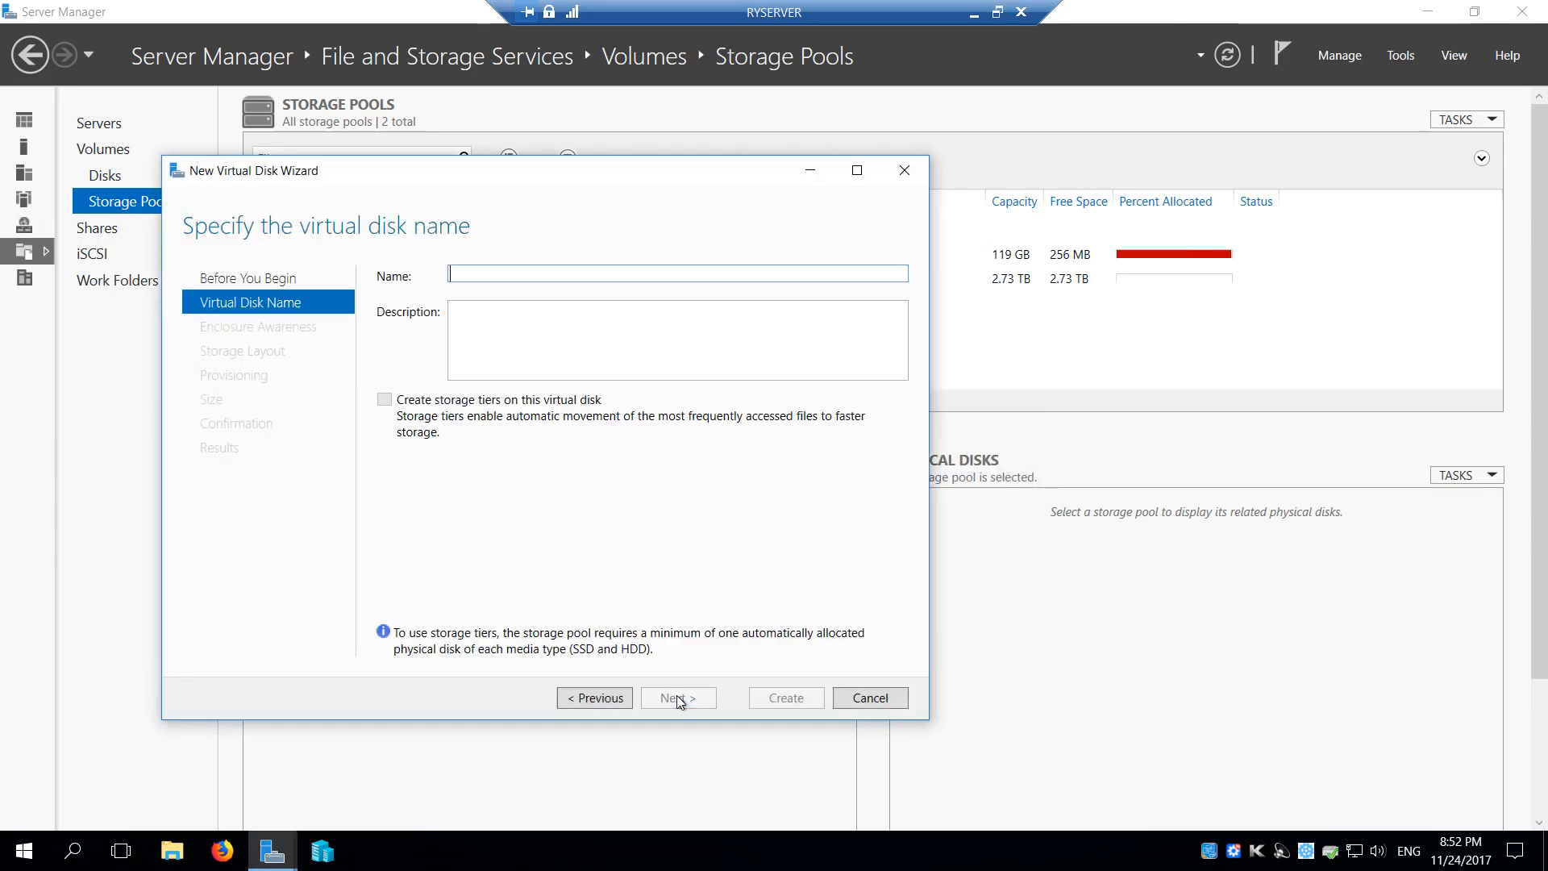
left_click_drag(510, 176, 740, 144)
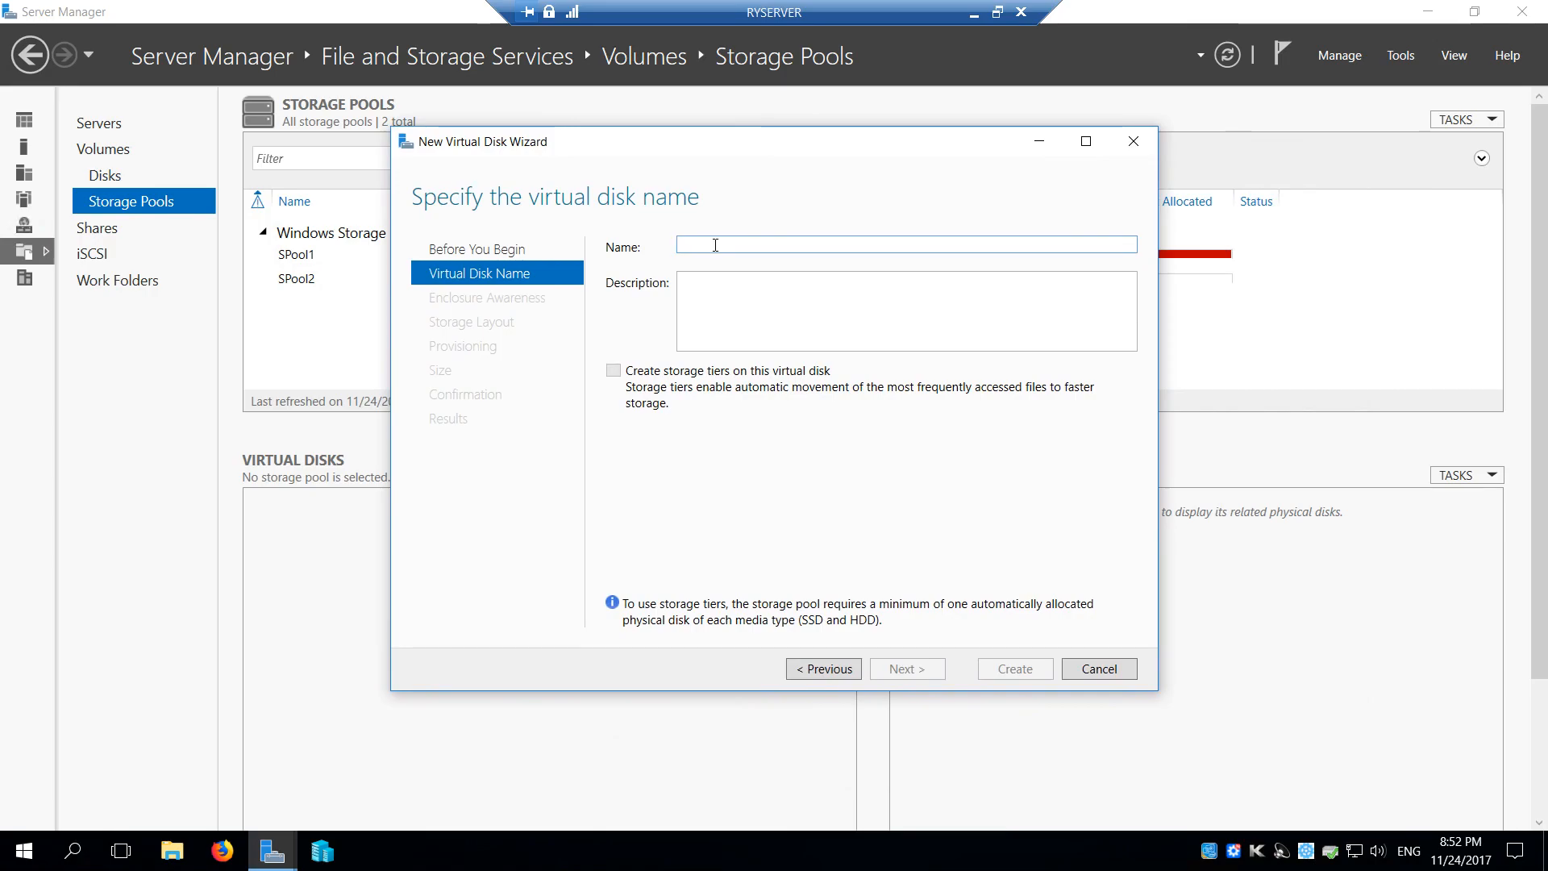
type("WDC")
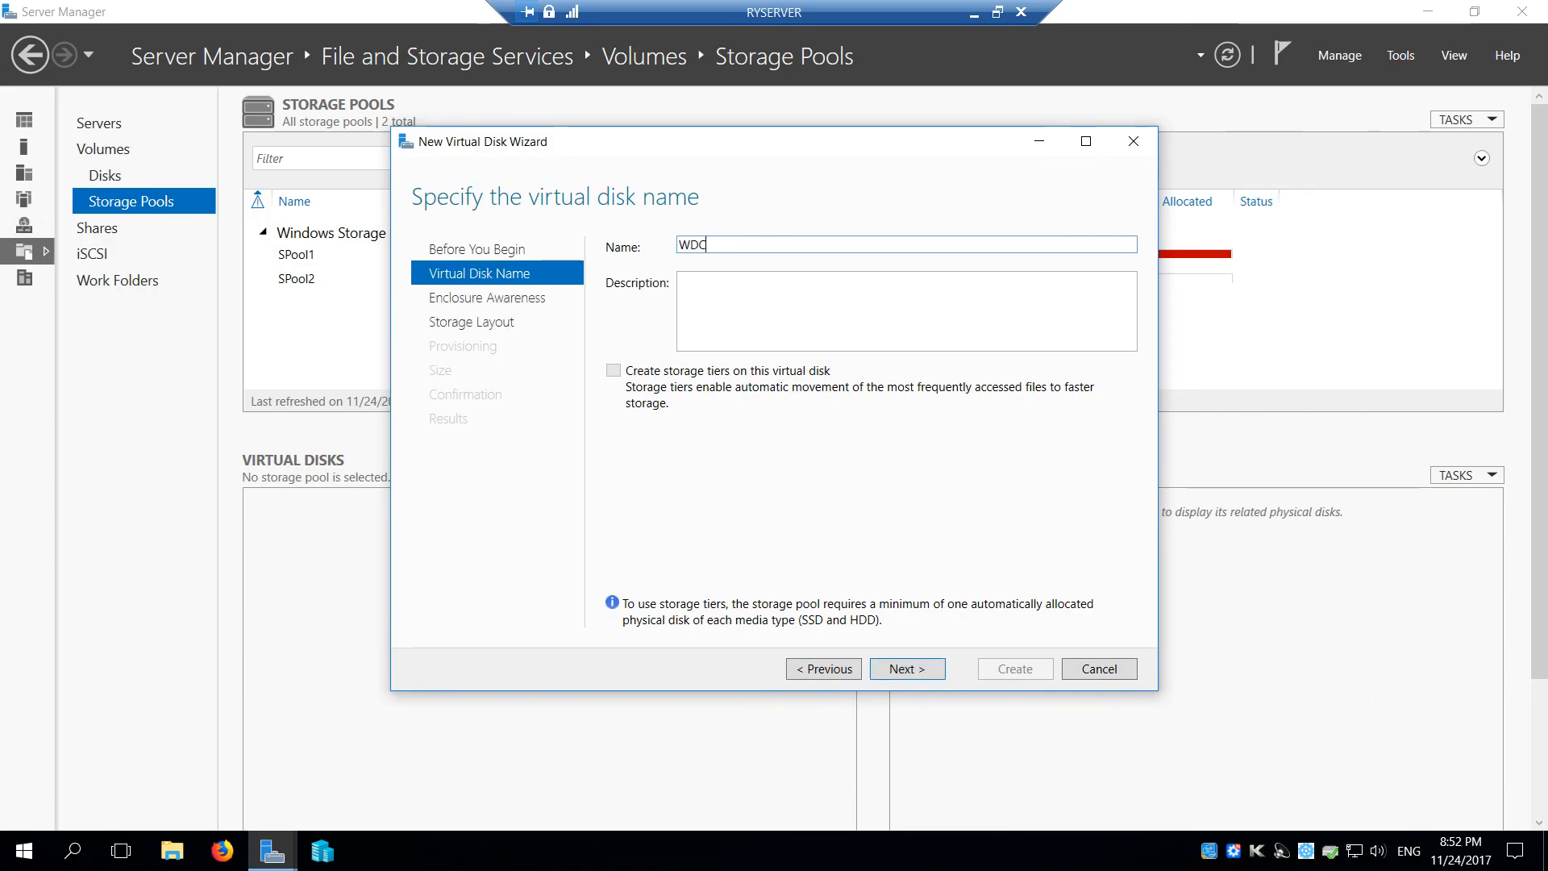
type("VDisk")
left_click(721, 290)
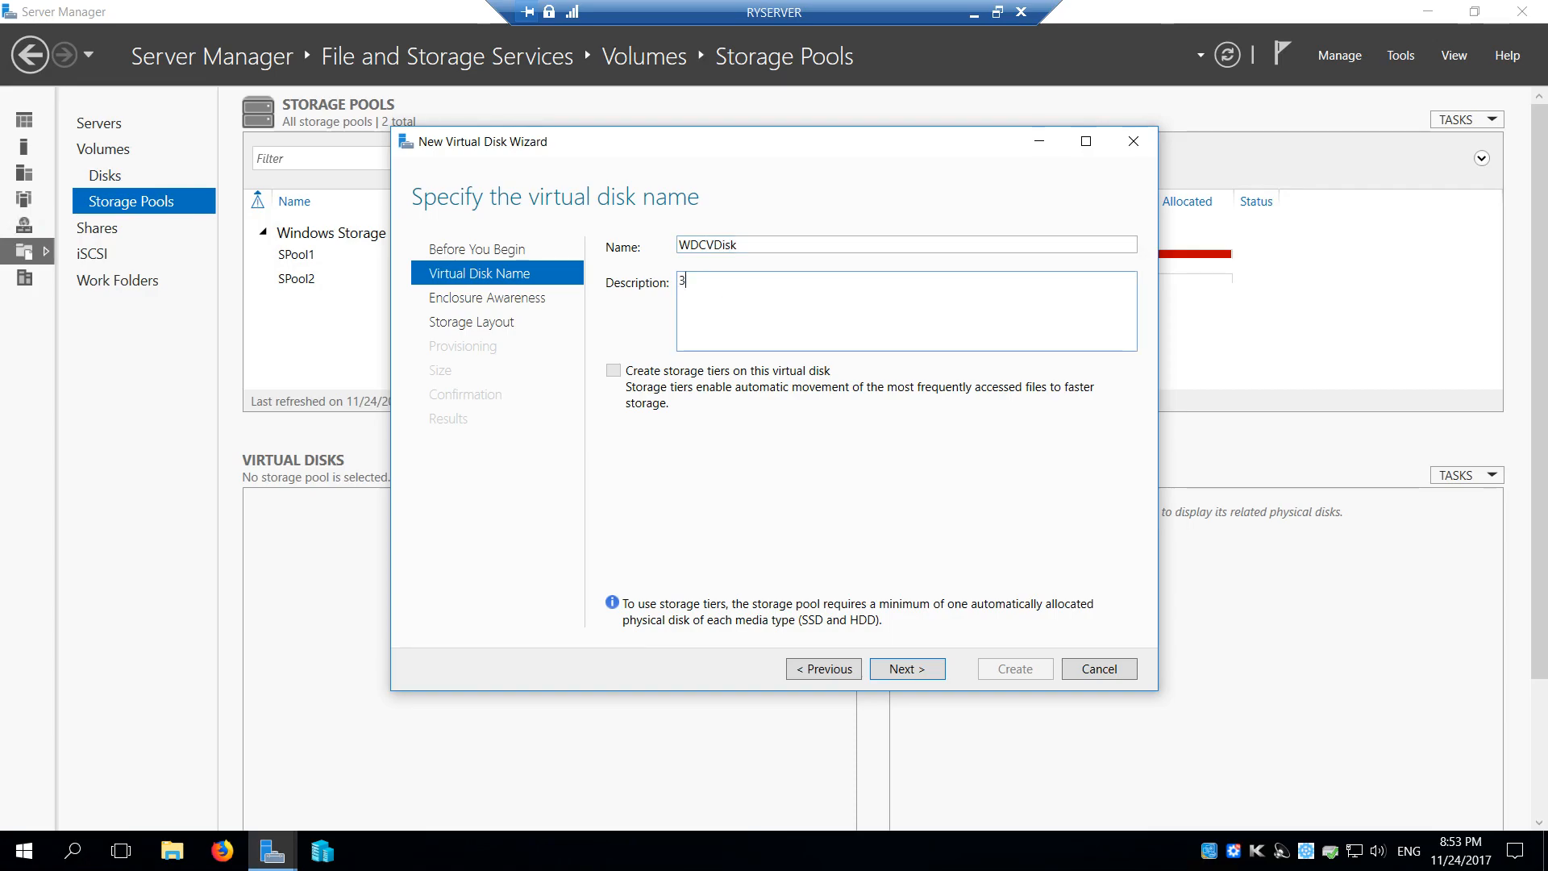
type("3TB")
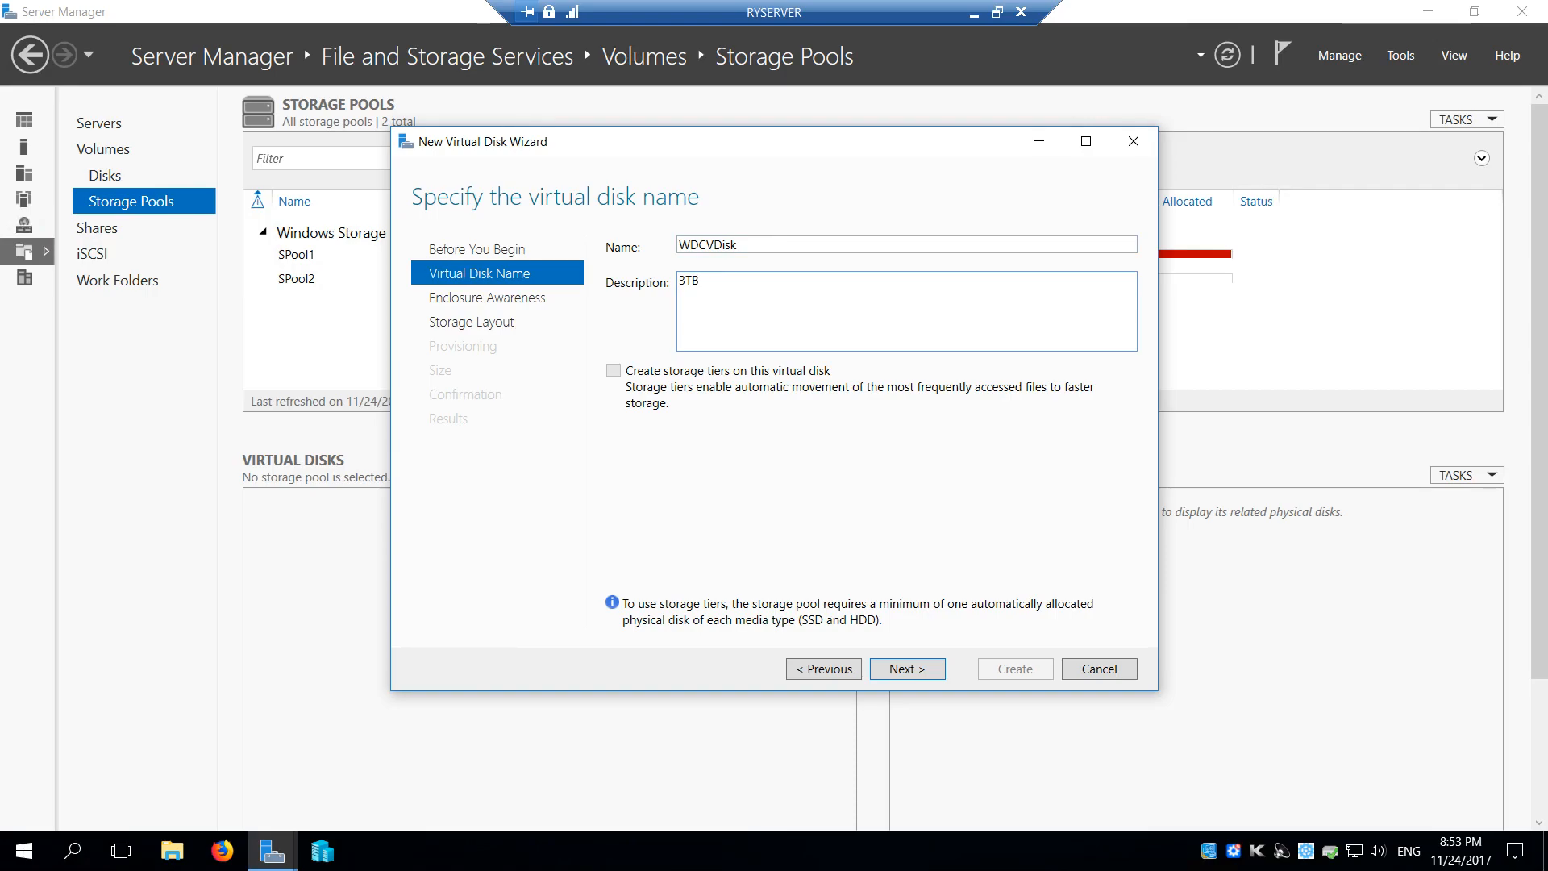
left_click(916, 673)
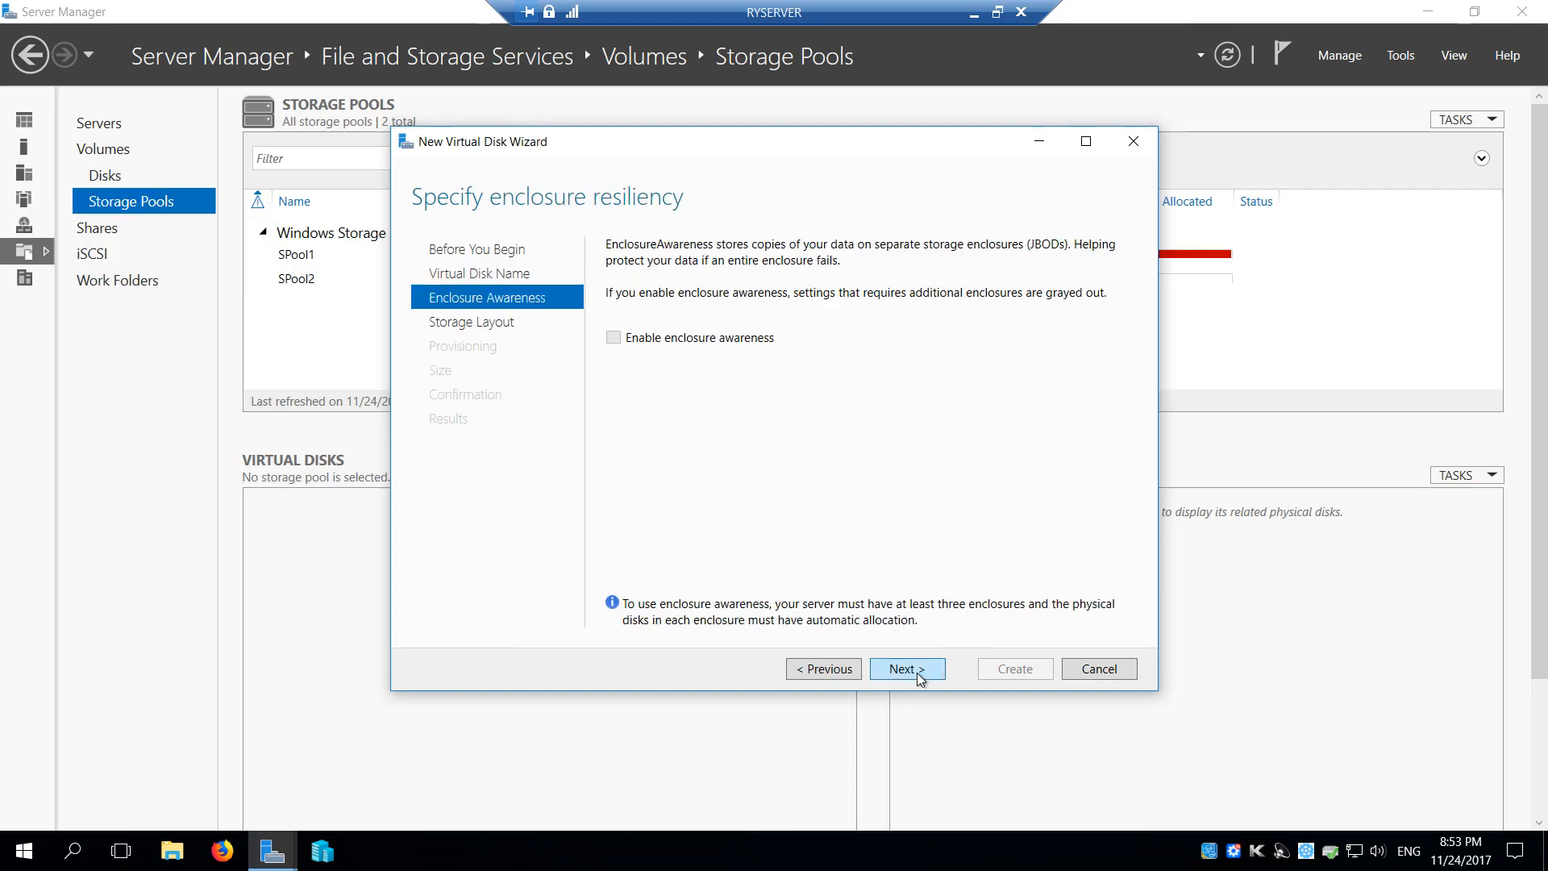
Create the virtual disk with Simple layout, Fixed provisioning and maximum size, leaving enclosure awareness off
left_click(917, 673)
left_click(670, 267)
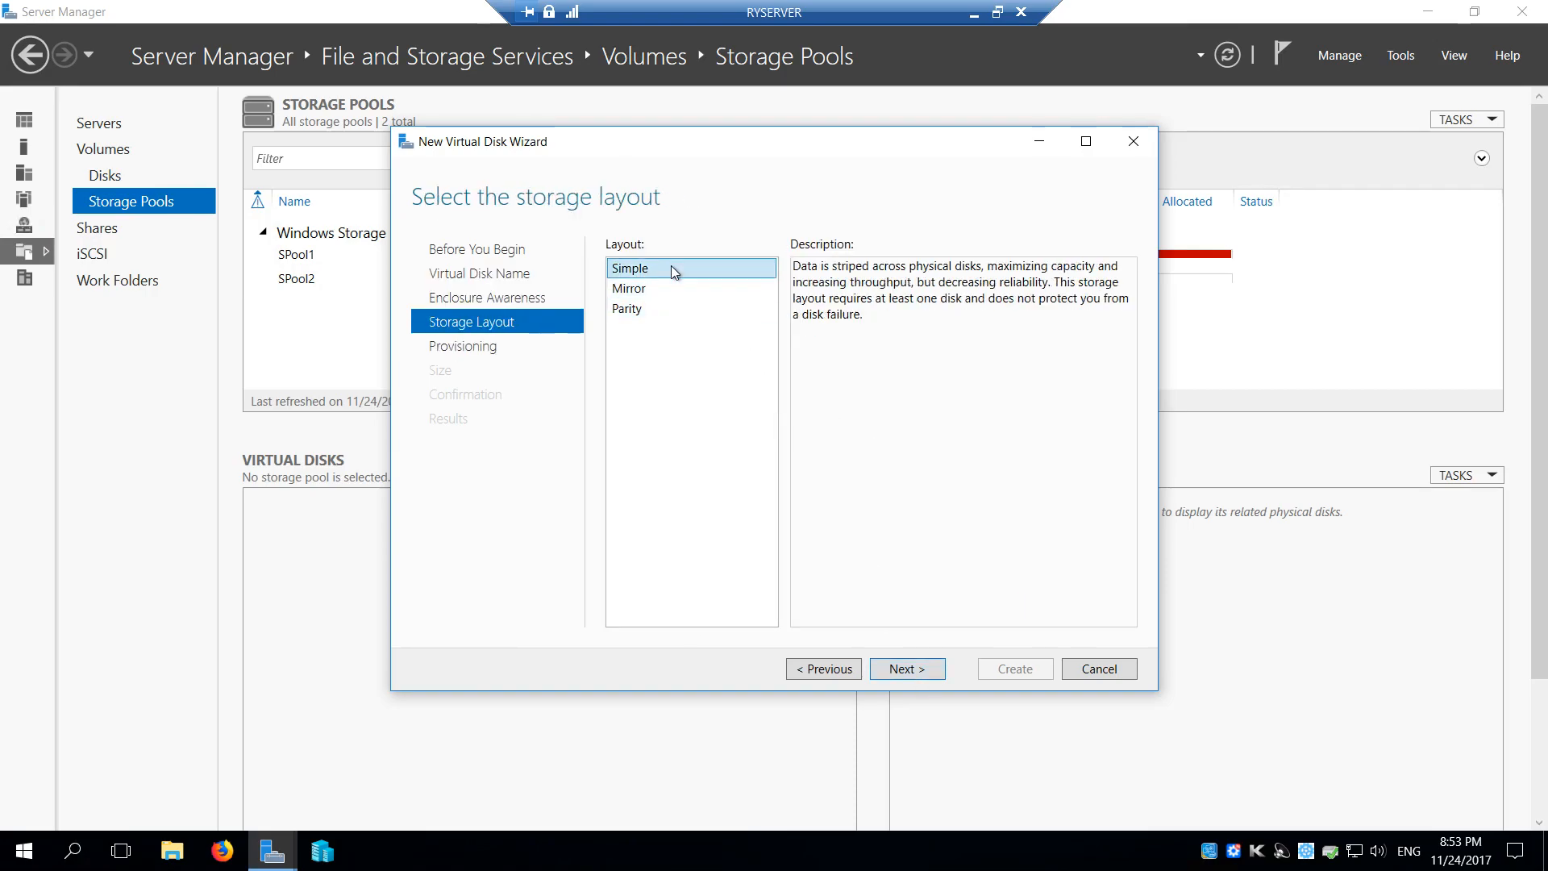
left_click(916, 672)
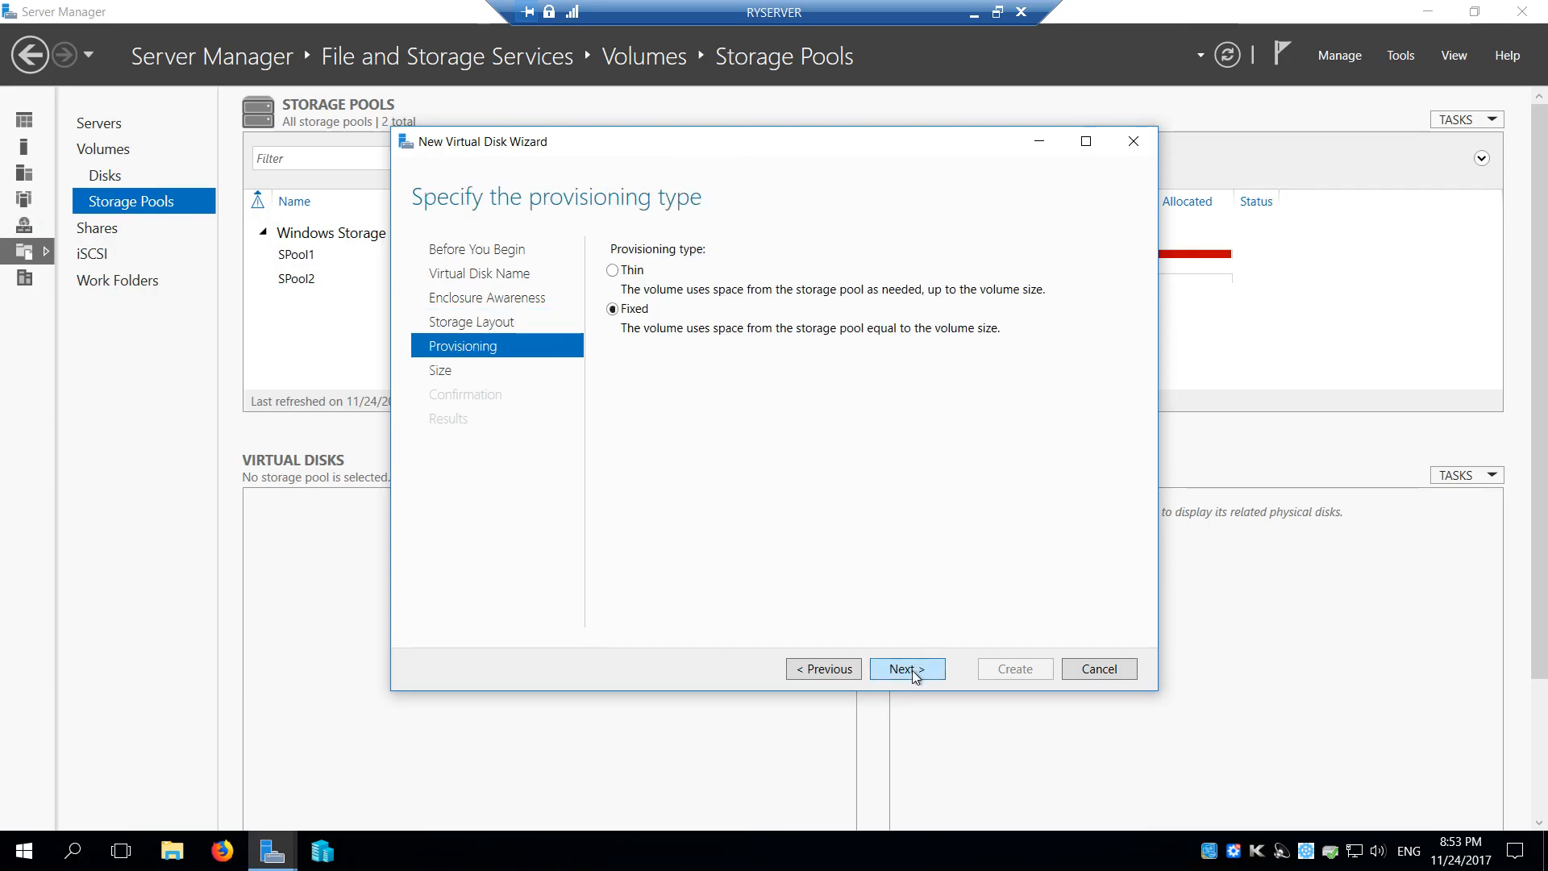
left_click(907, 670)
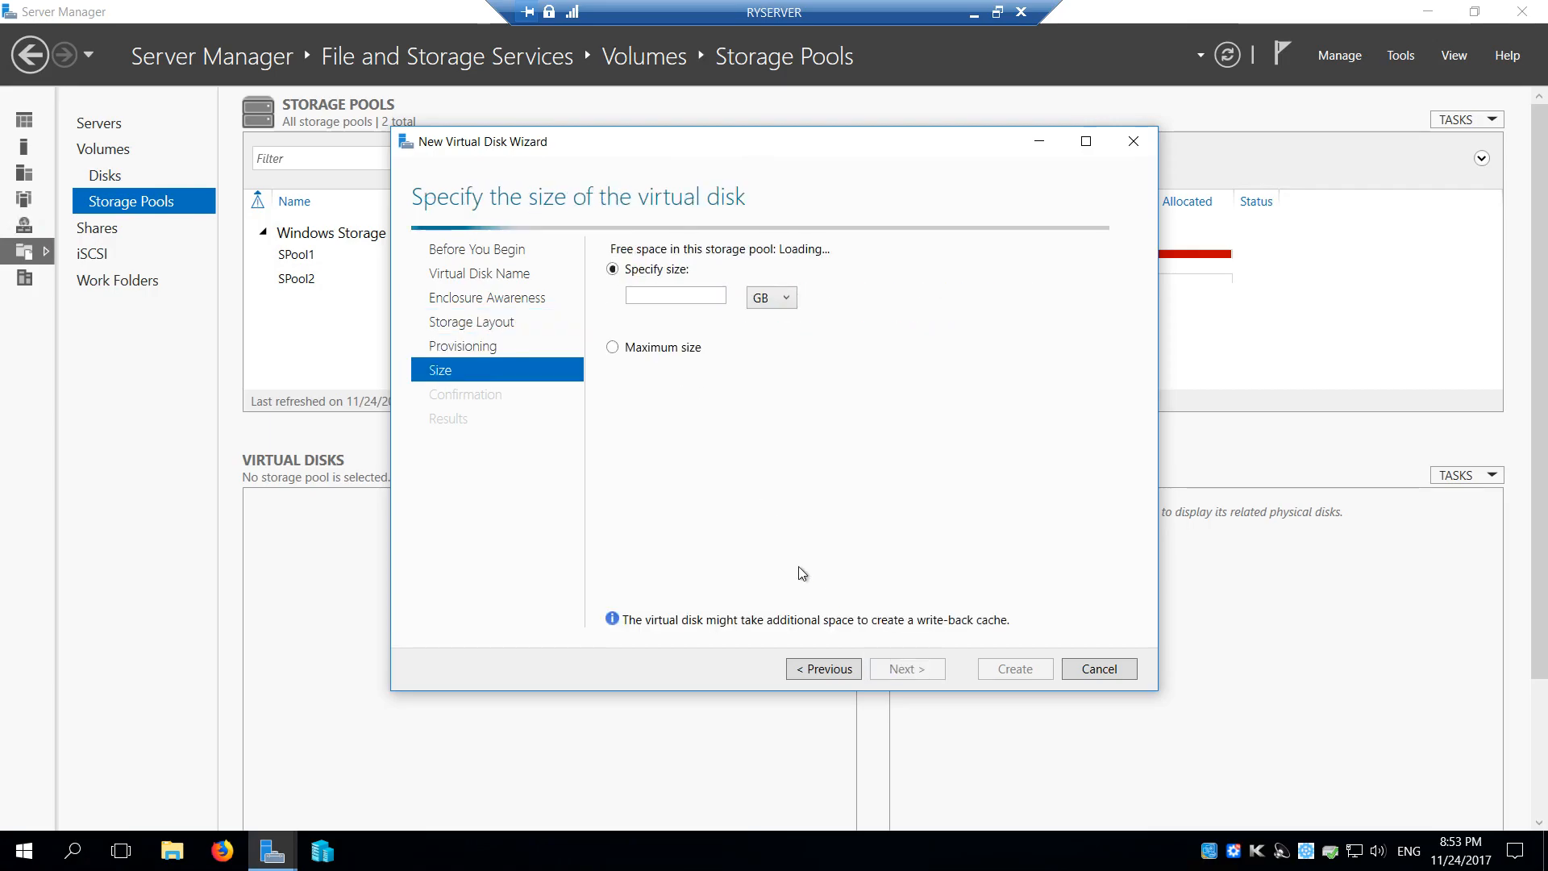
left_click(634, 348)
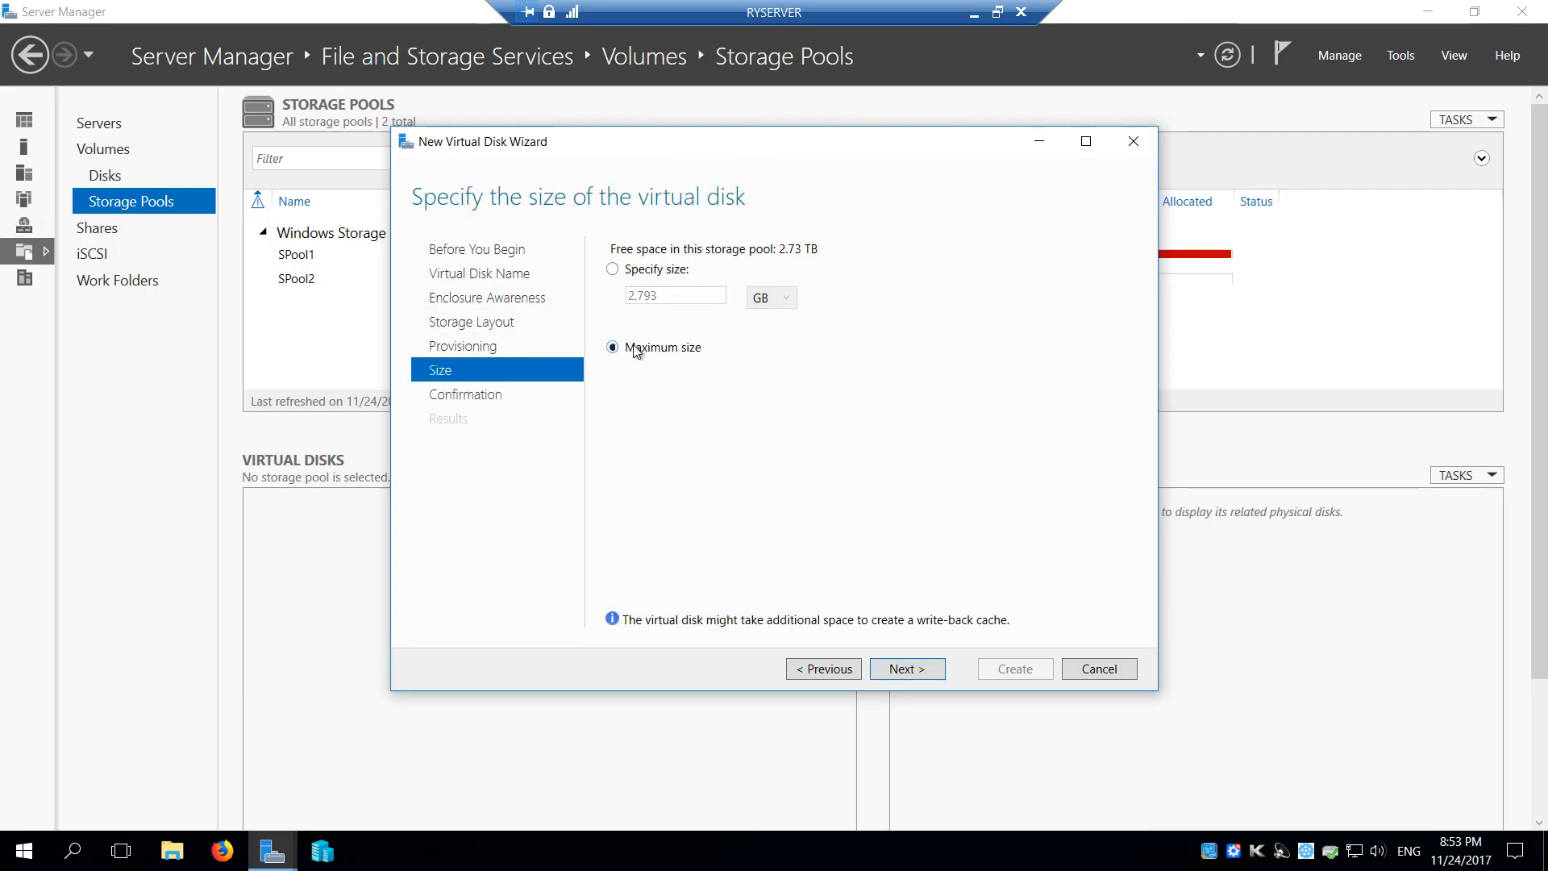
left_click(911, 672)
left_click(1013, 670)
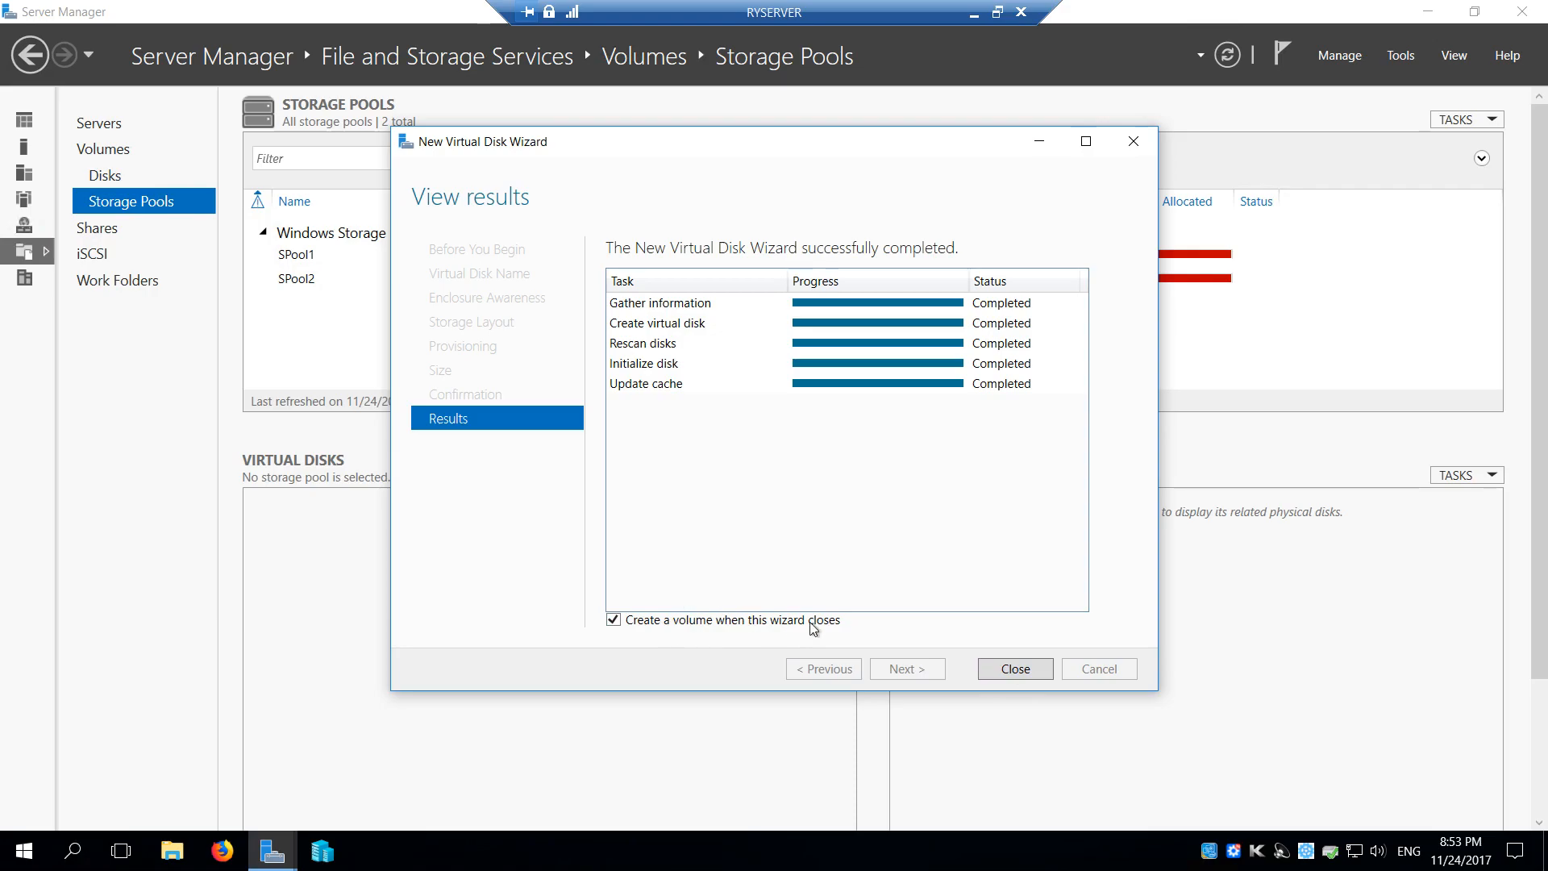
Continue to creating a volume on RYSERVER's WDCVDisk, using a volume size of 2.73 TB
left_click(1015, 669)
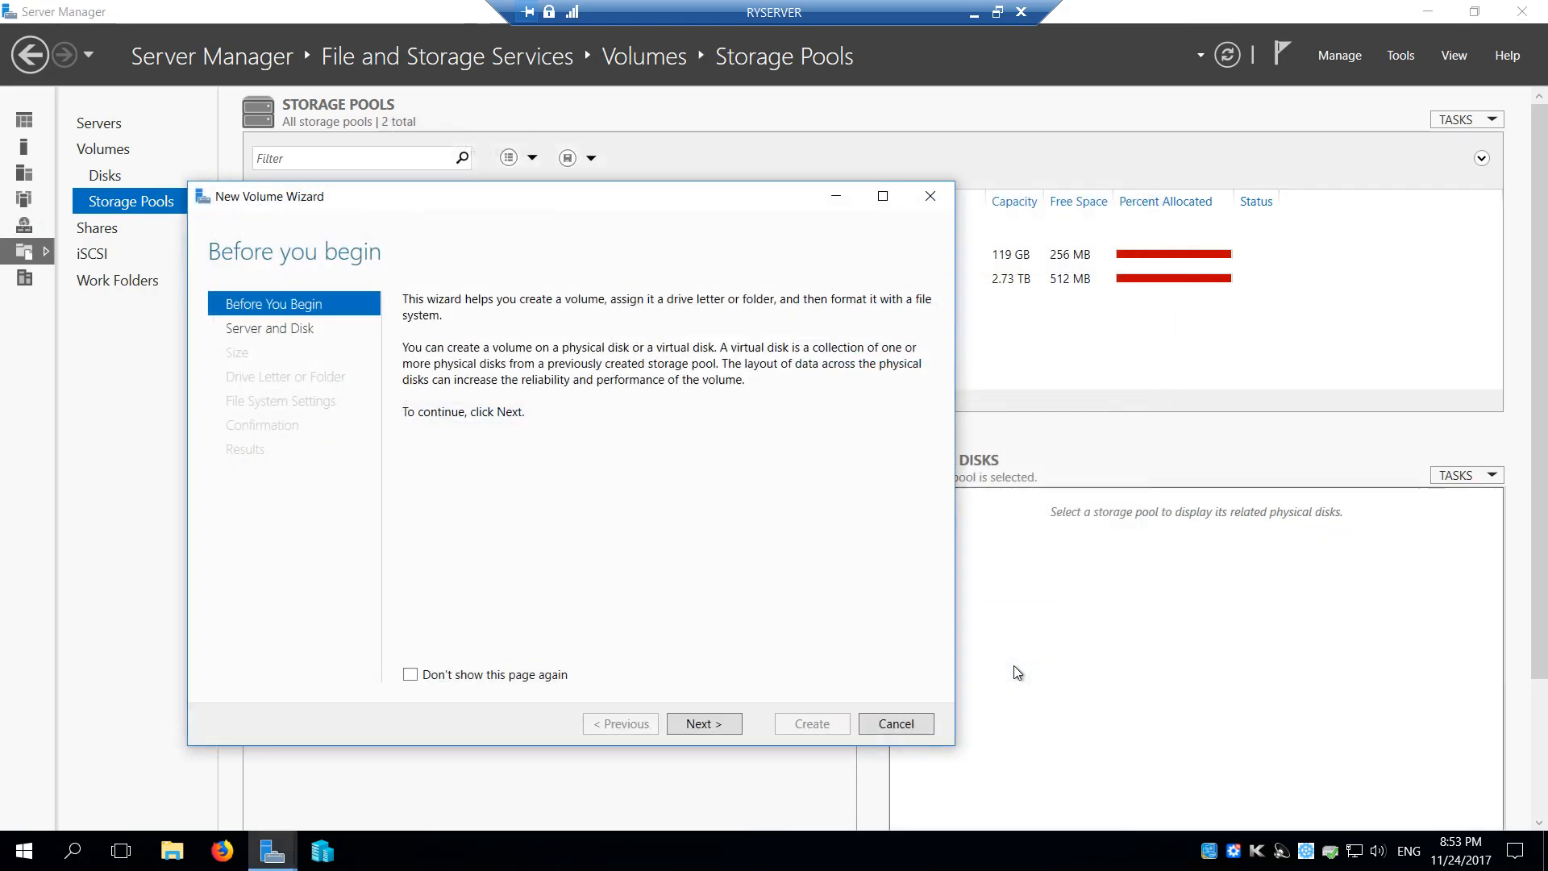
left_click(713, 724)
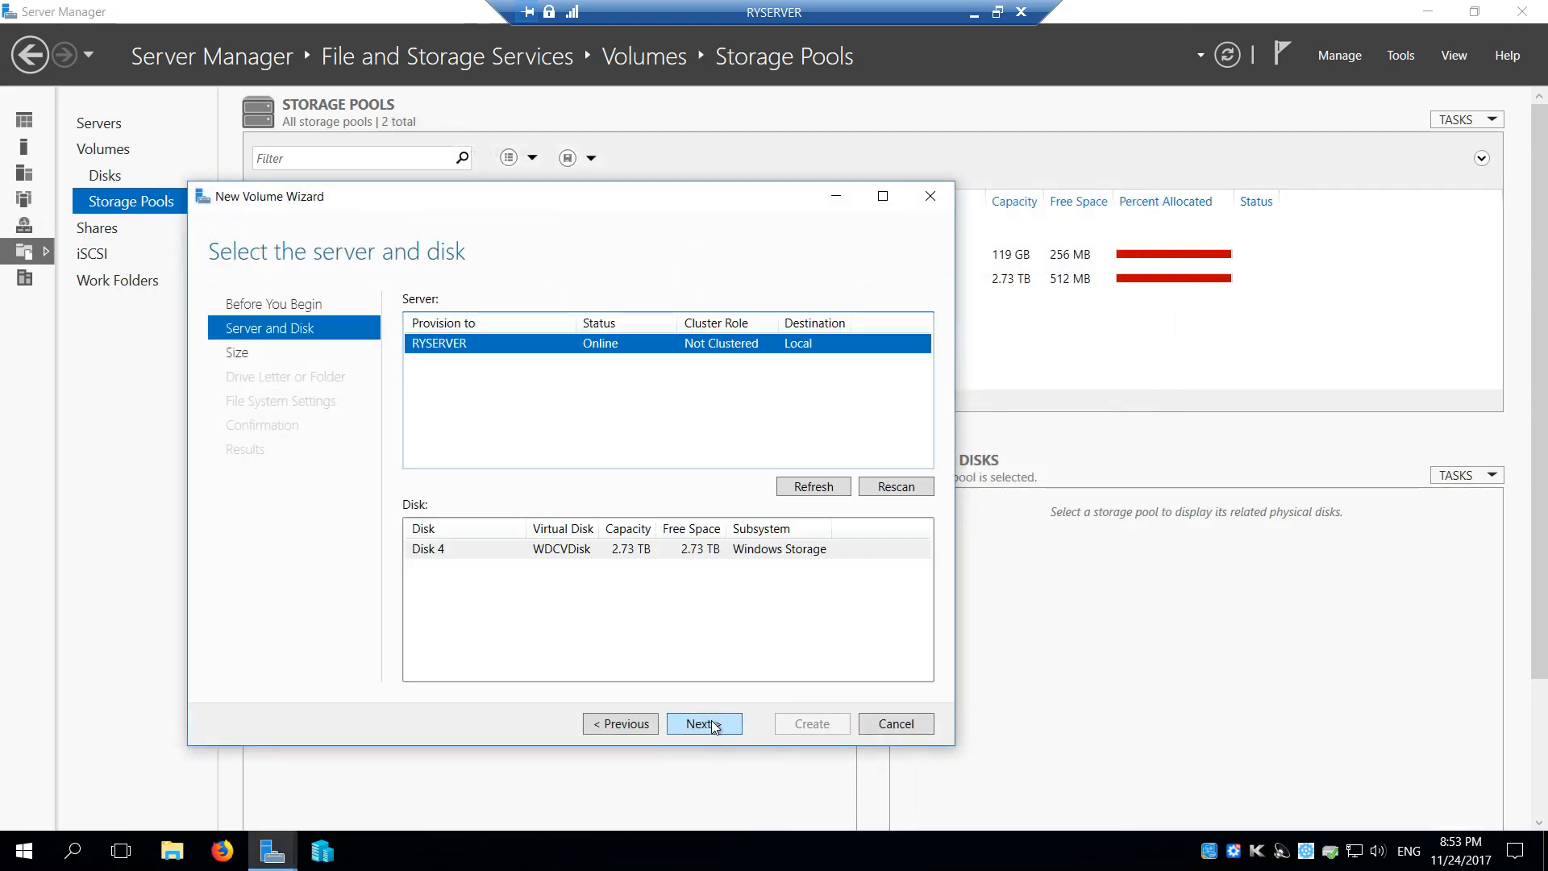
left_click(452, 549)
left_click(699, 724)
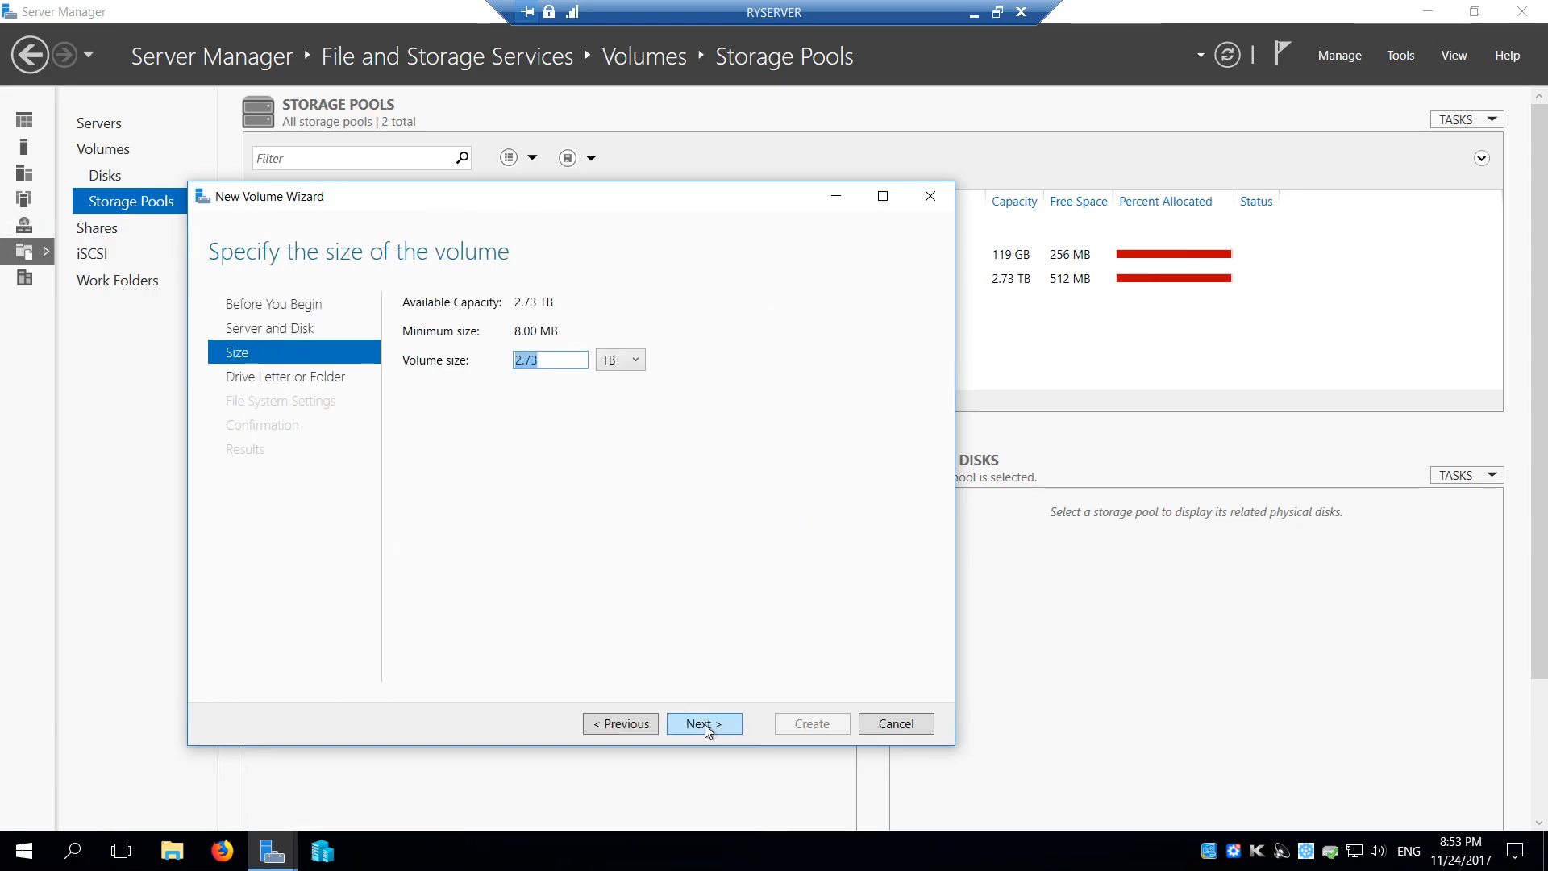
left_click(705, 724)
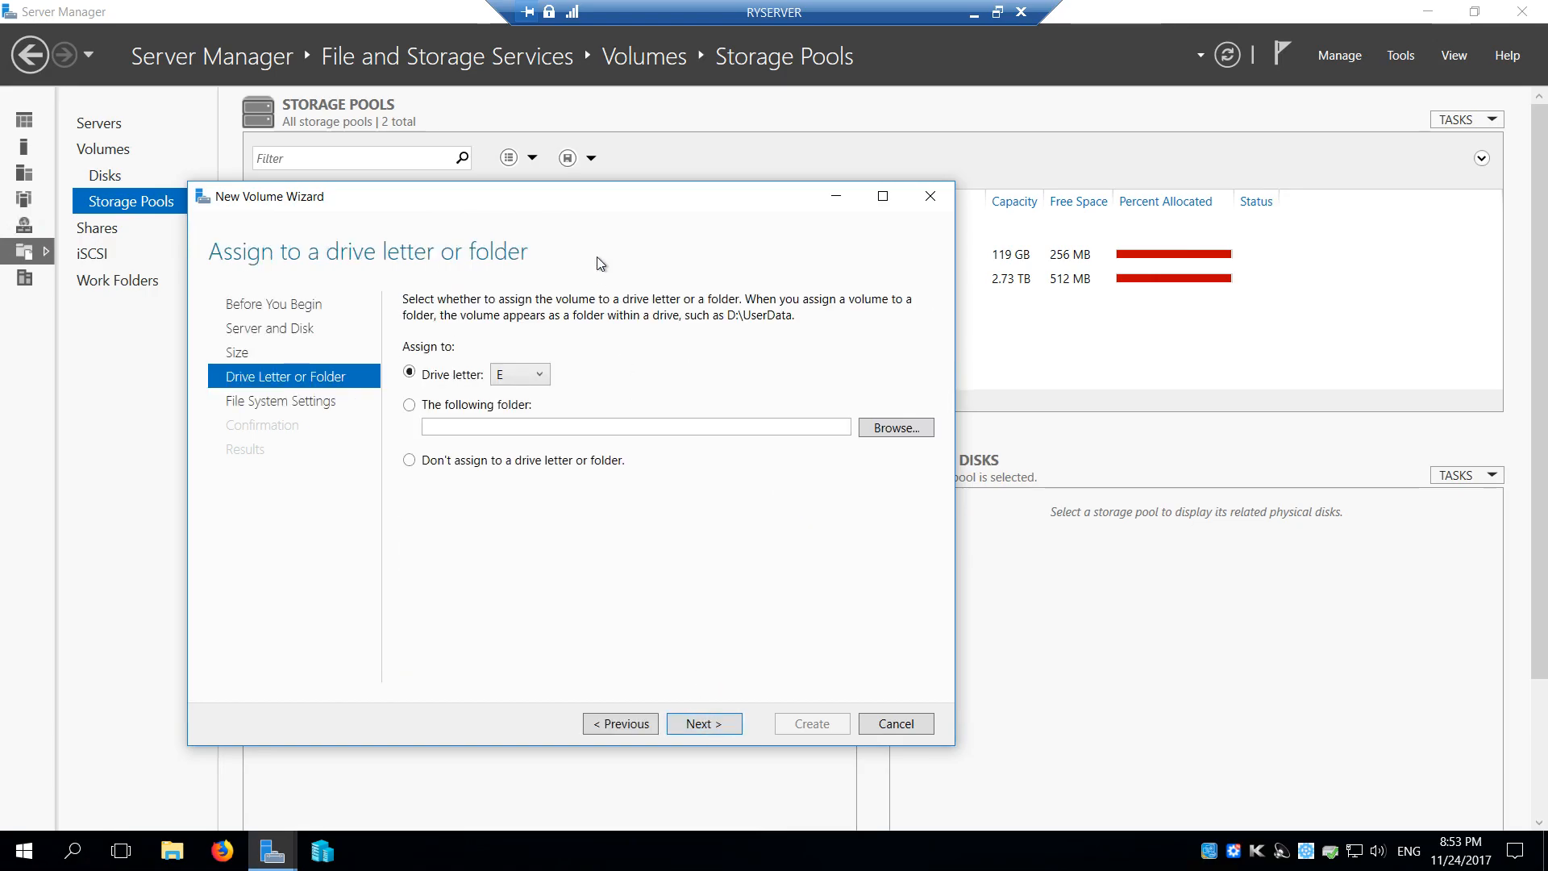
Assign the new volume a different drive letter from the available ones and continue to the file system settings
left_click_drag(595, 208, 756, 184)
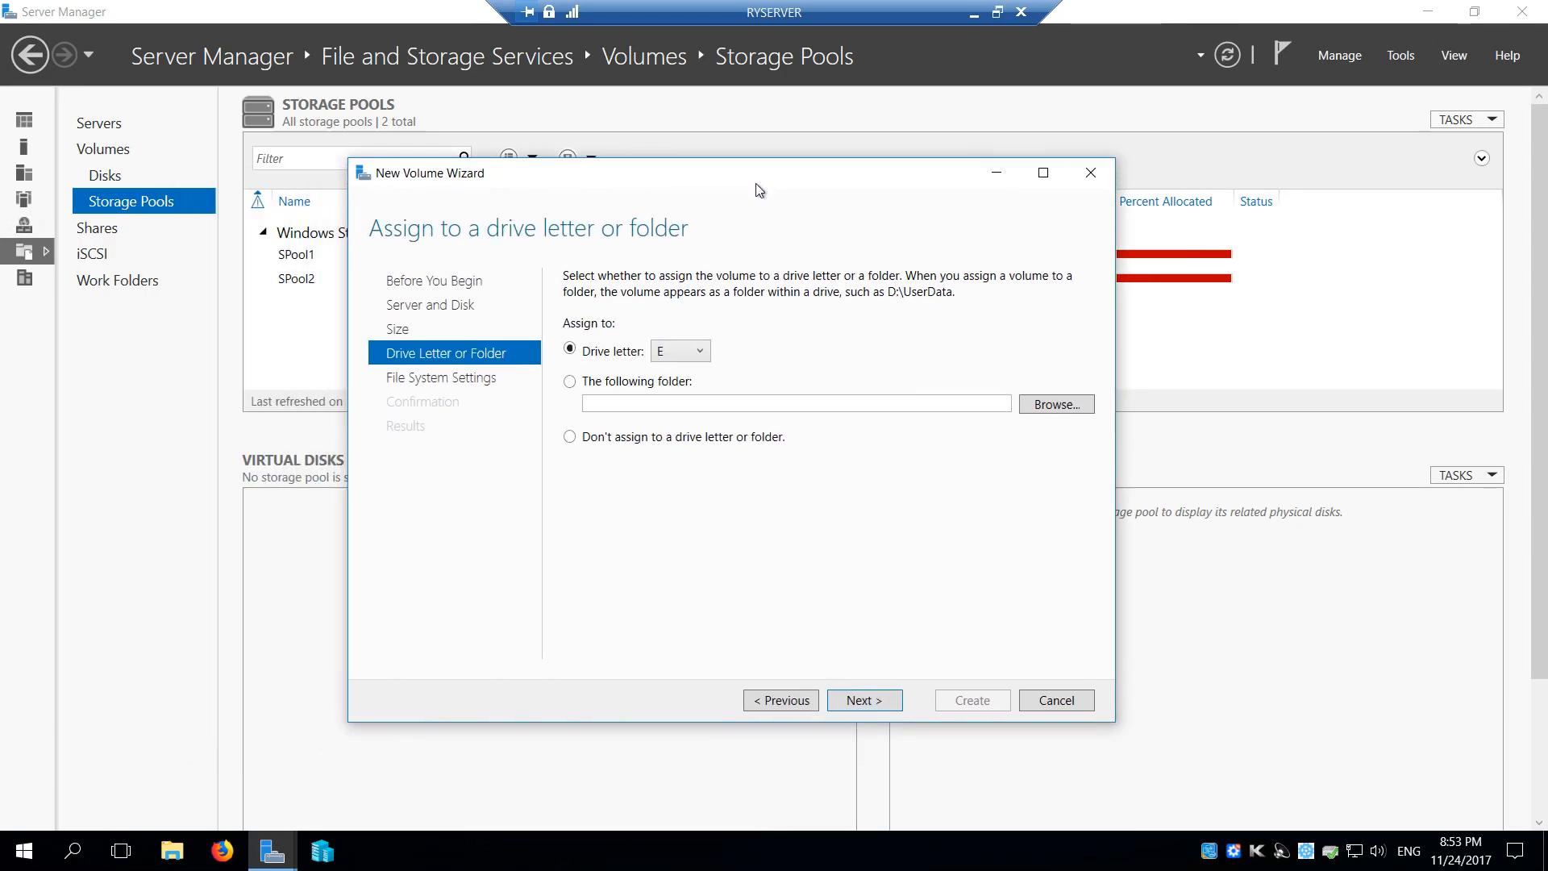
left_click(698, 355)
left_click_drag(702, 539, 702, 627)
left_click(674, 582)
left_click(873, 699)
Set the file system to ReFS with the default allocation unit size, replace the volume label, and create the volume
left_click(731, 284)
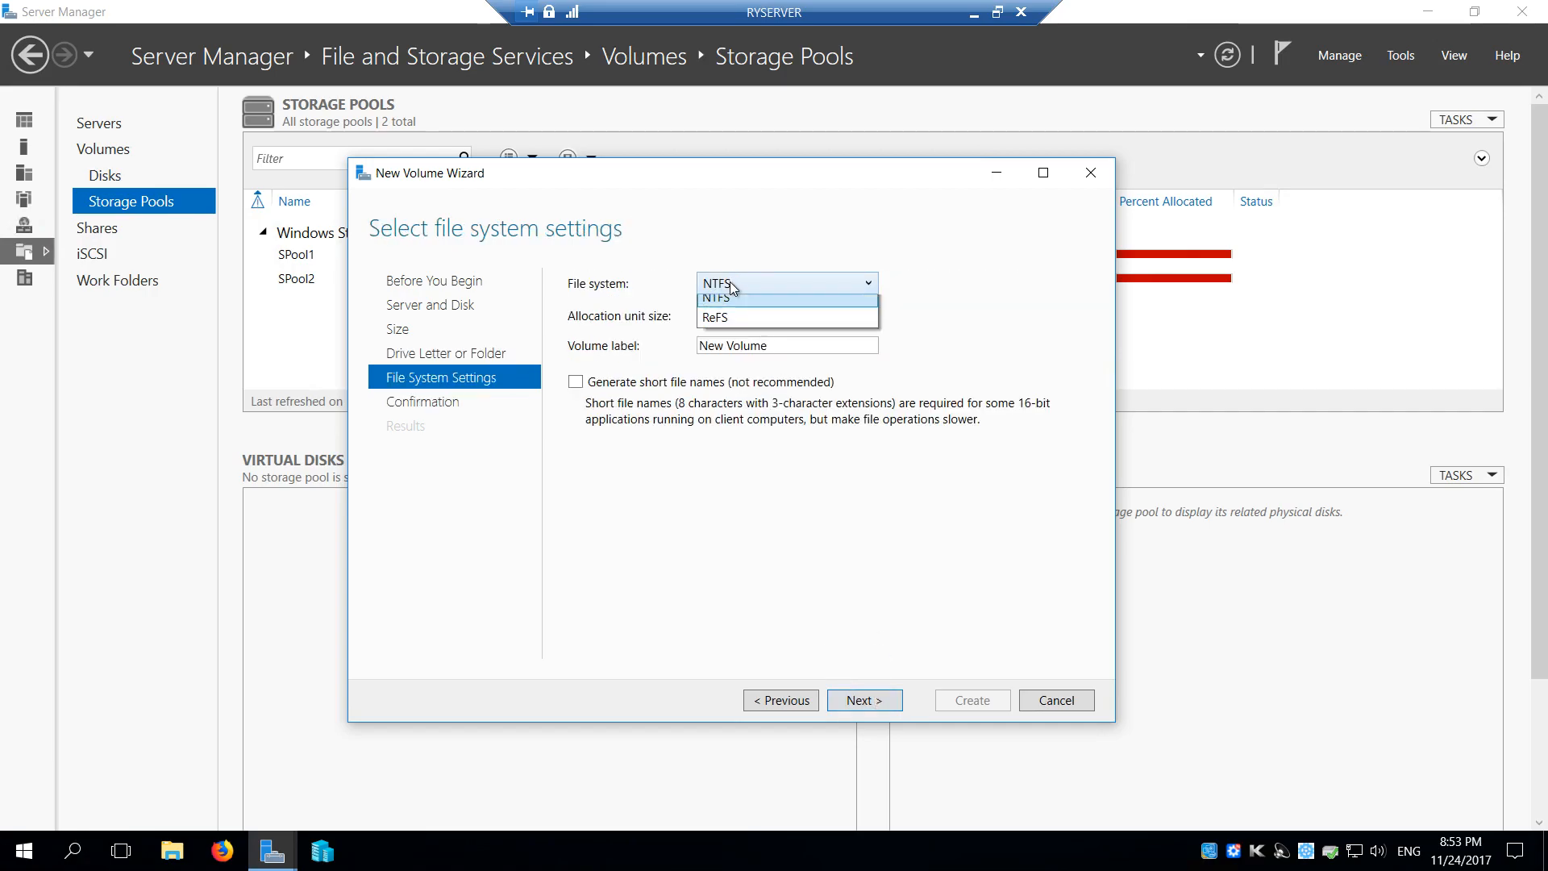
left_click(743, 327)
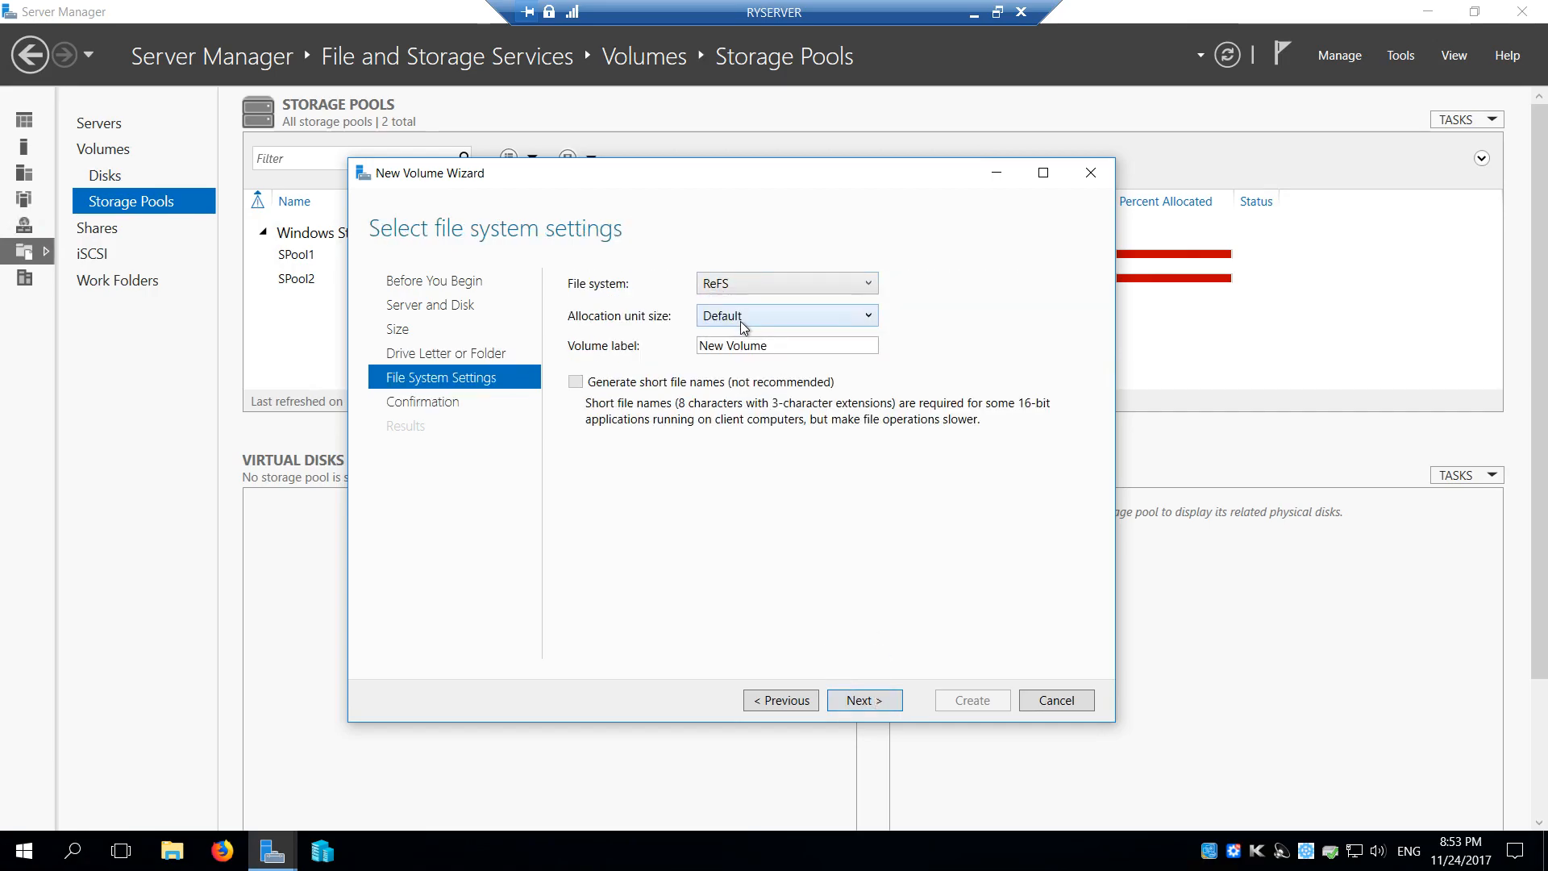
triple_click(791, 344)
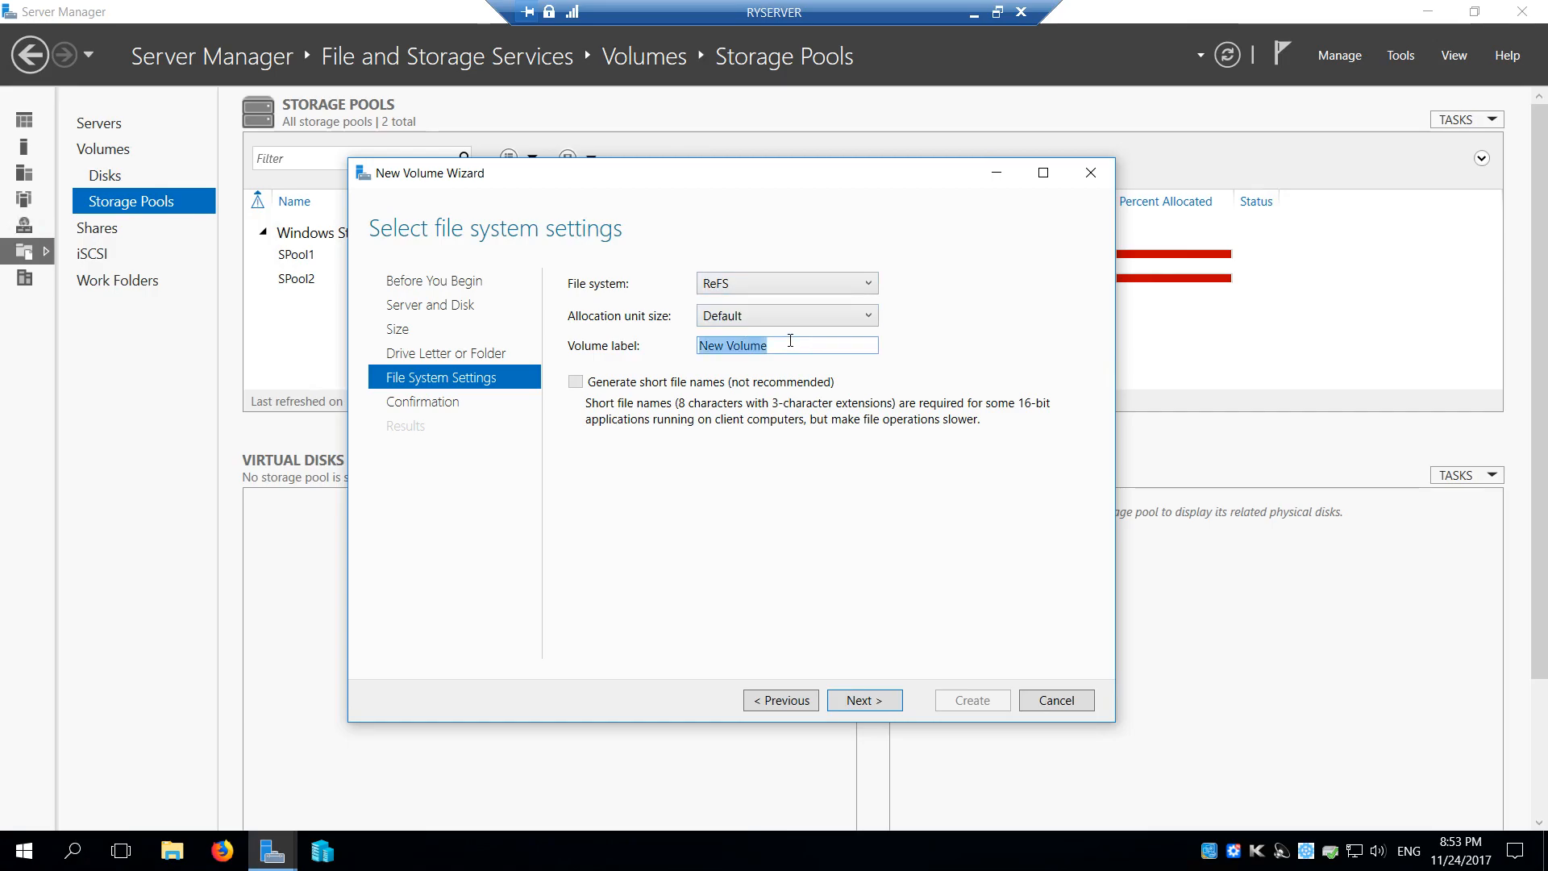
type("W")
left_click(867, 698)
left_click(985, 707)
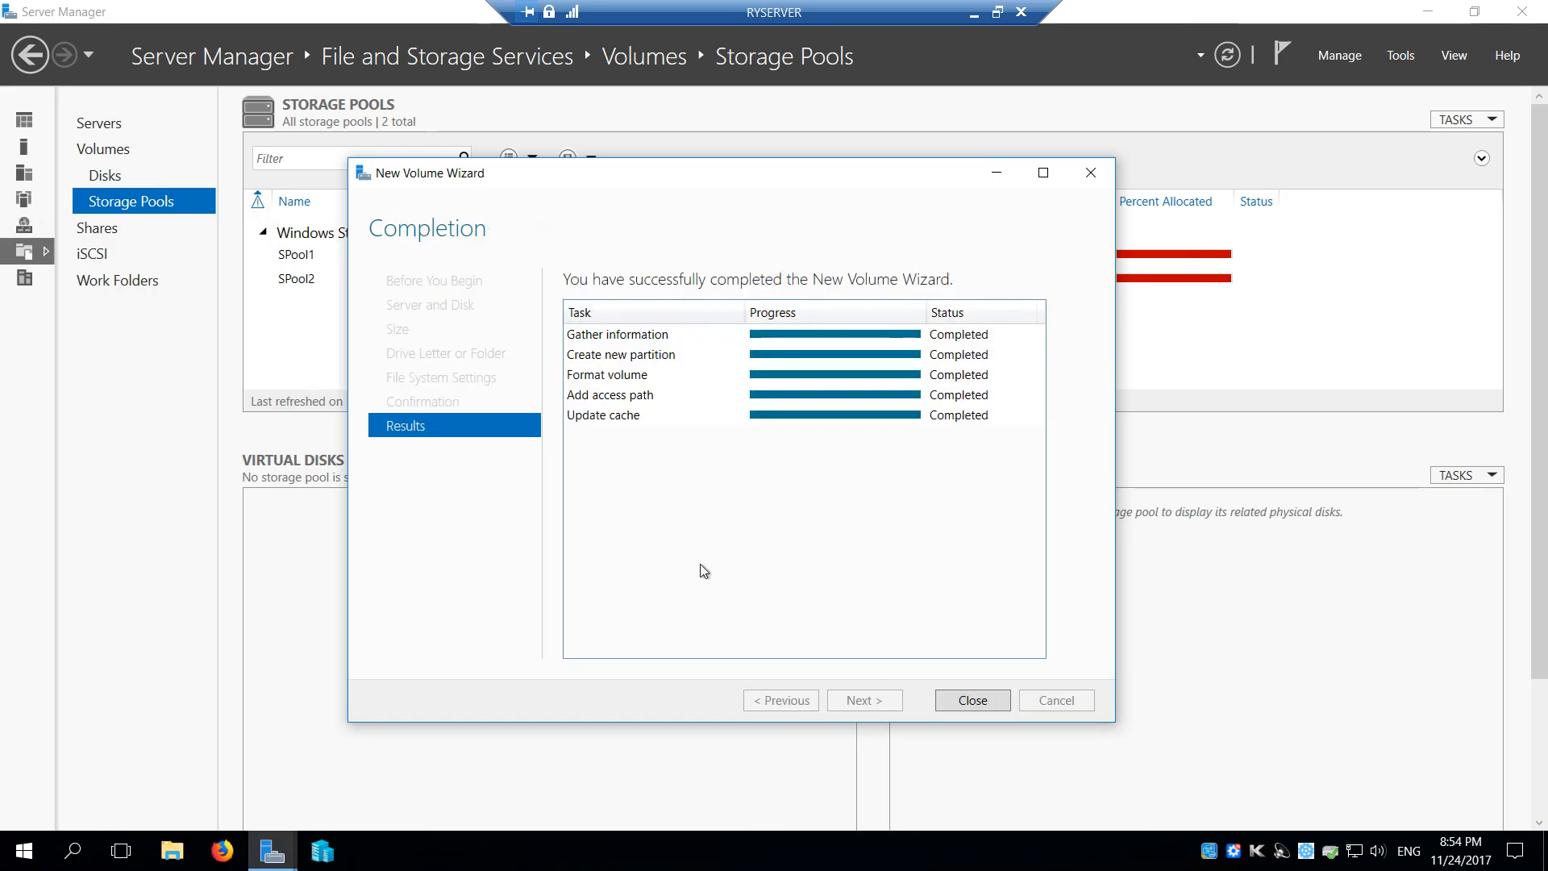
left_click(973, 701)
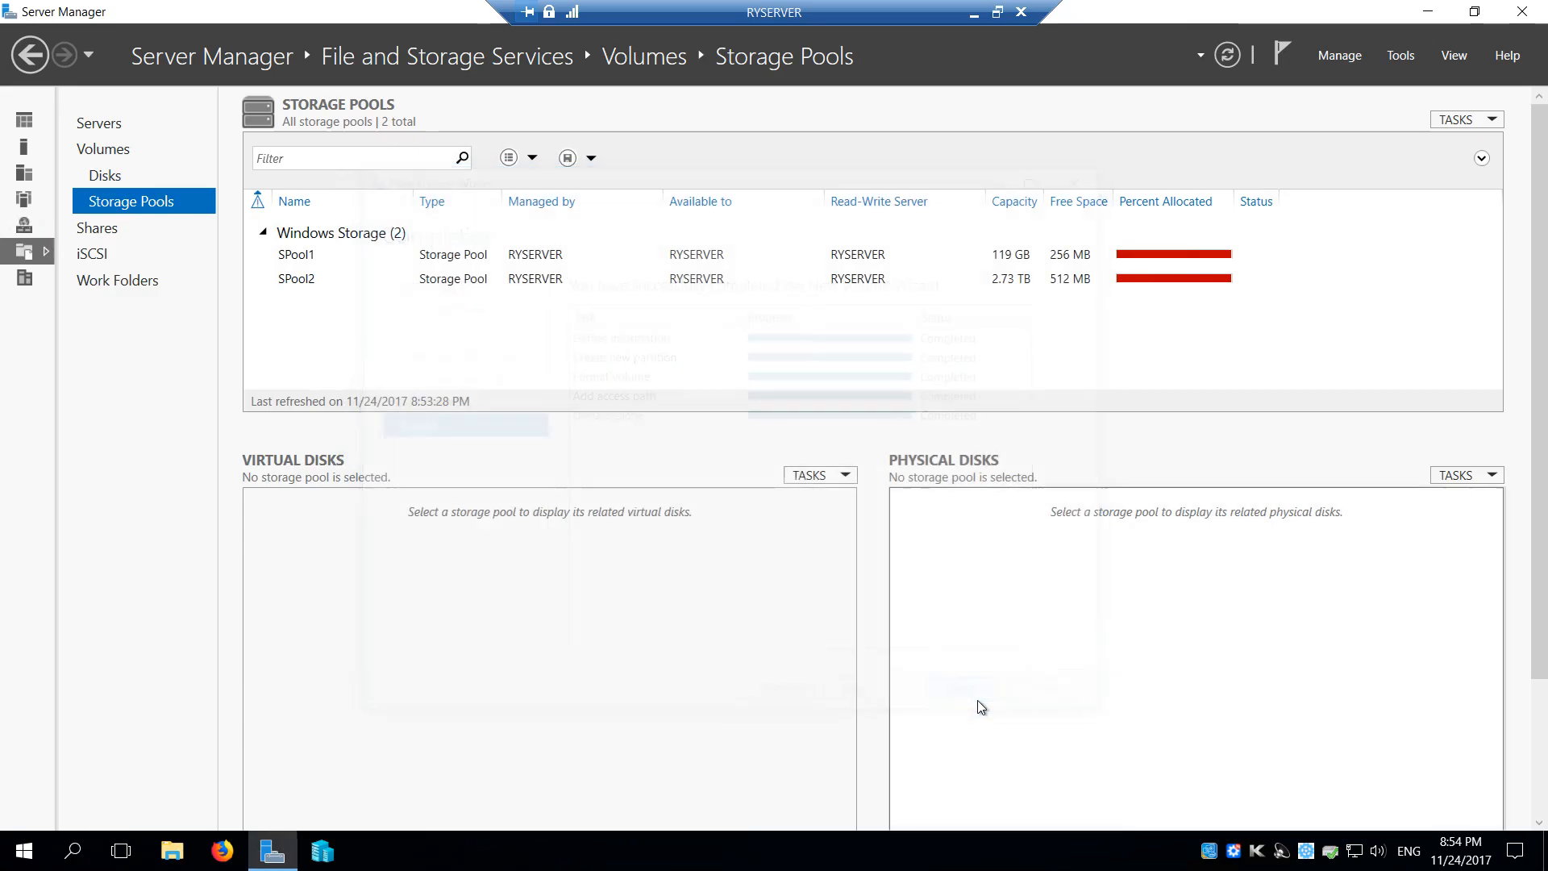
Refresh the storage pools data and open the list of the server's disks
left_click(1227, 55)
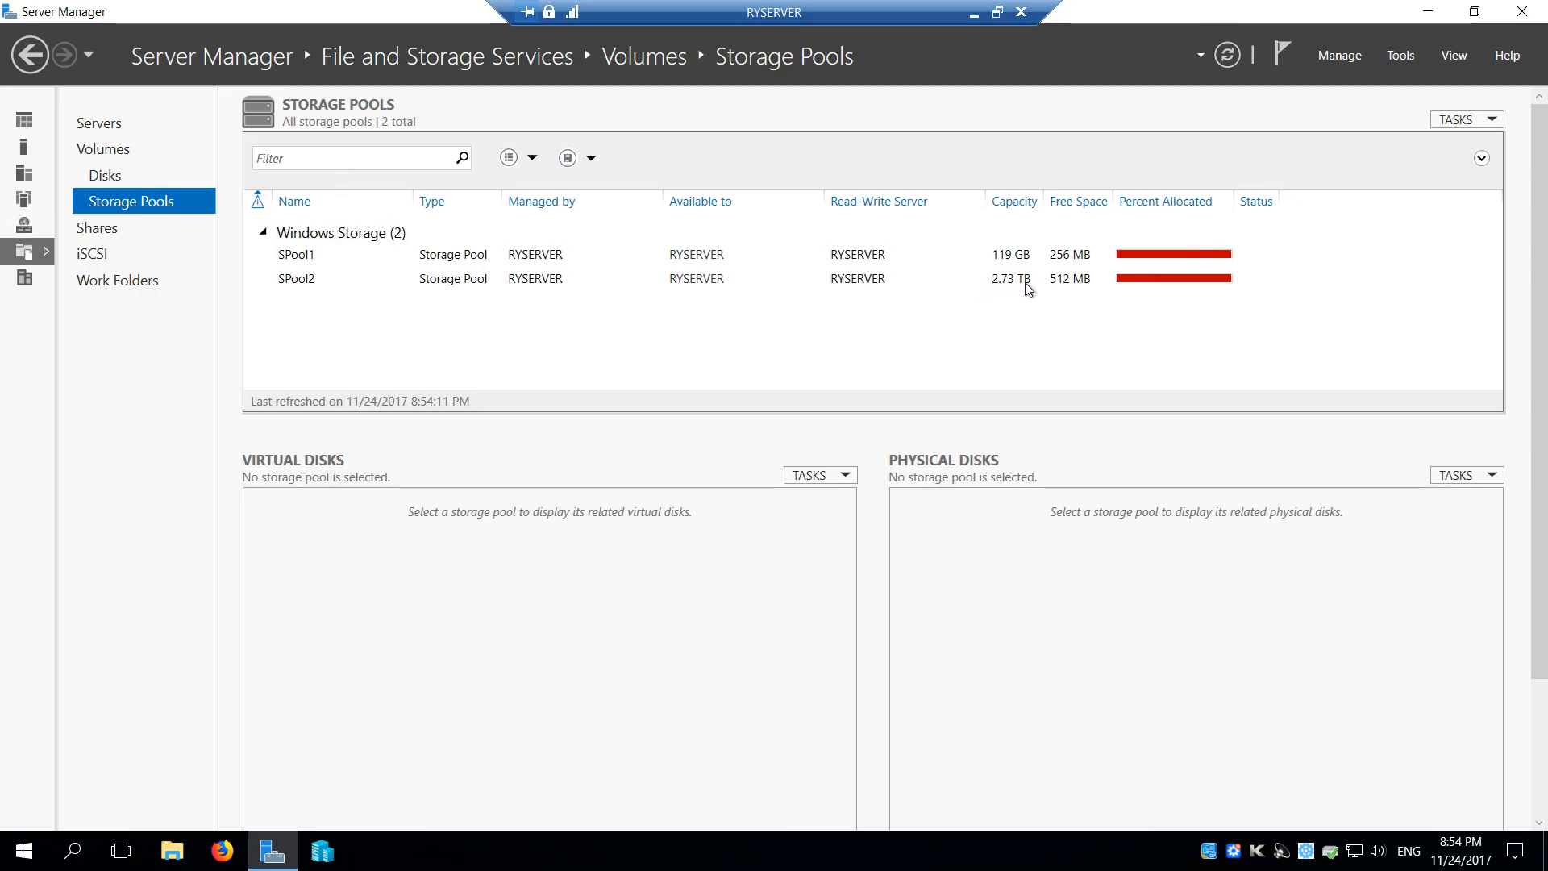
left_click(111, 176)
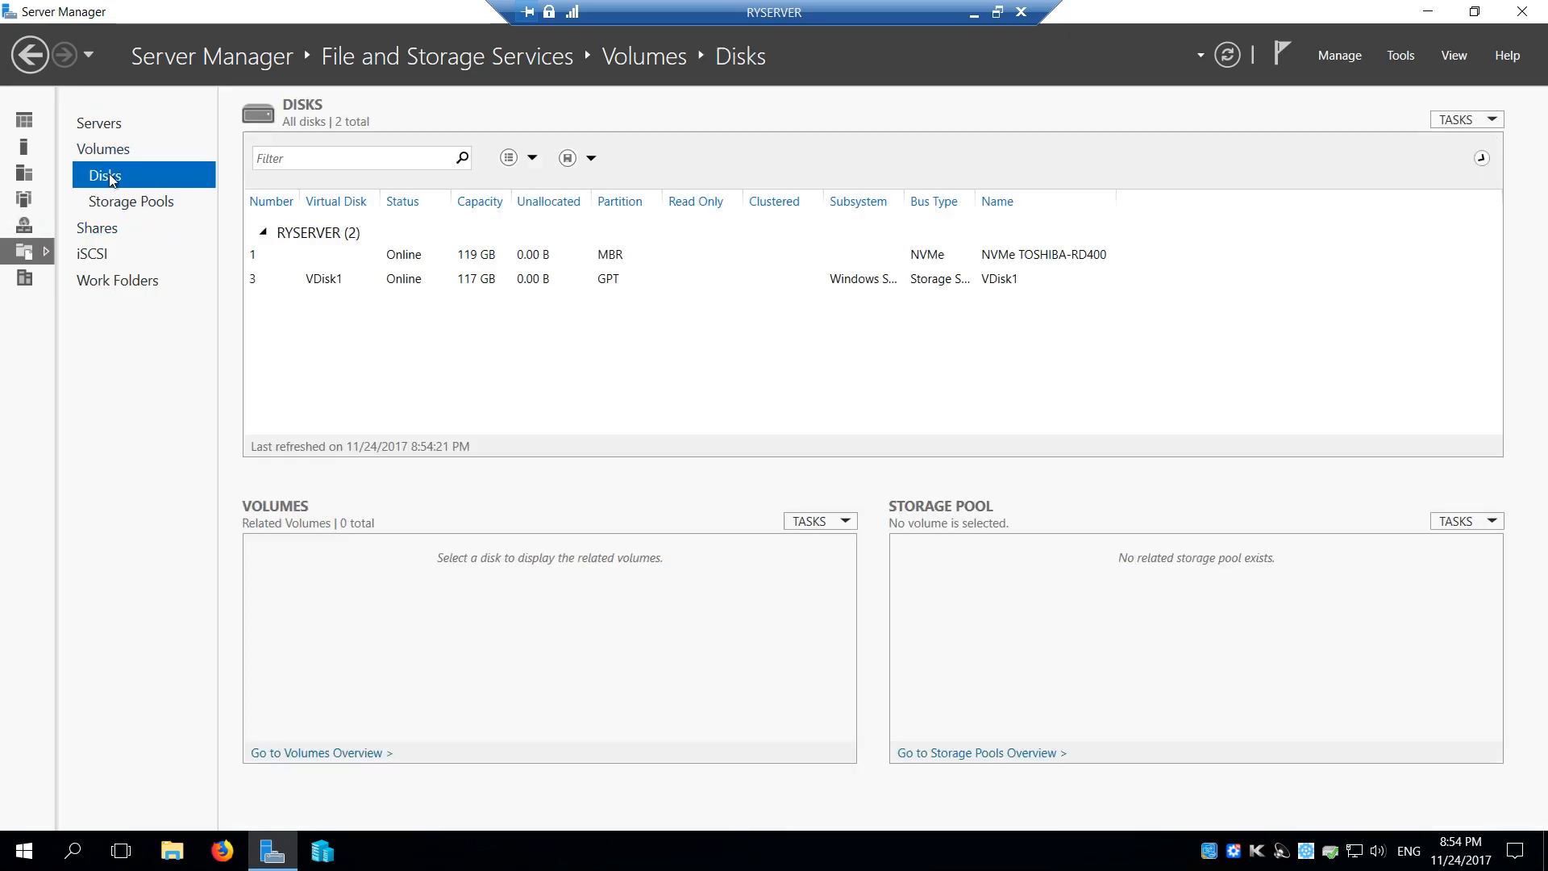
Examine the WDCVDisk entry in the disks list and the W: volume's details in the volumes list
left_click(338, 314)
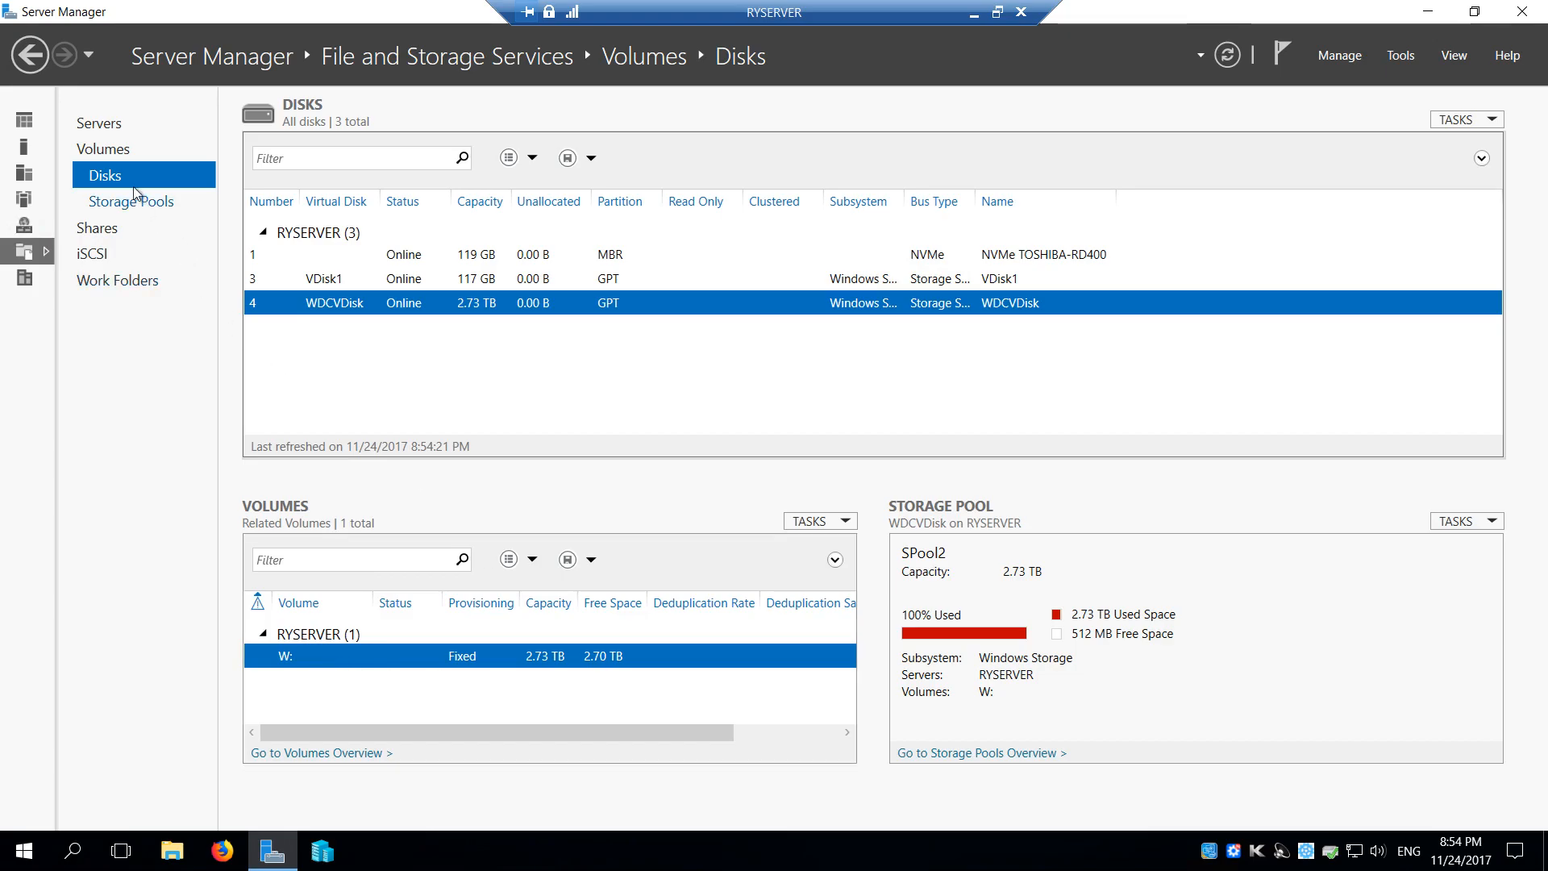
left_click(122, 149)
left_click(292, 326)
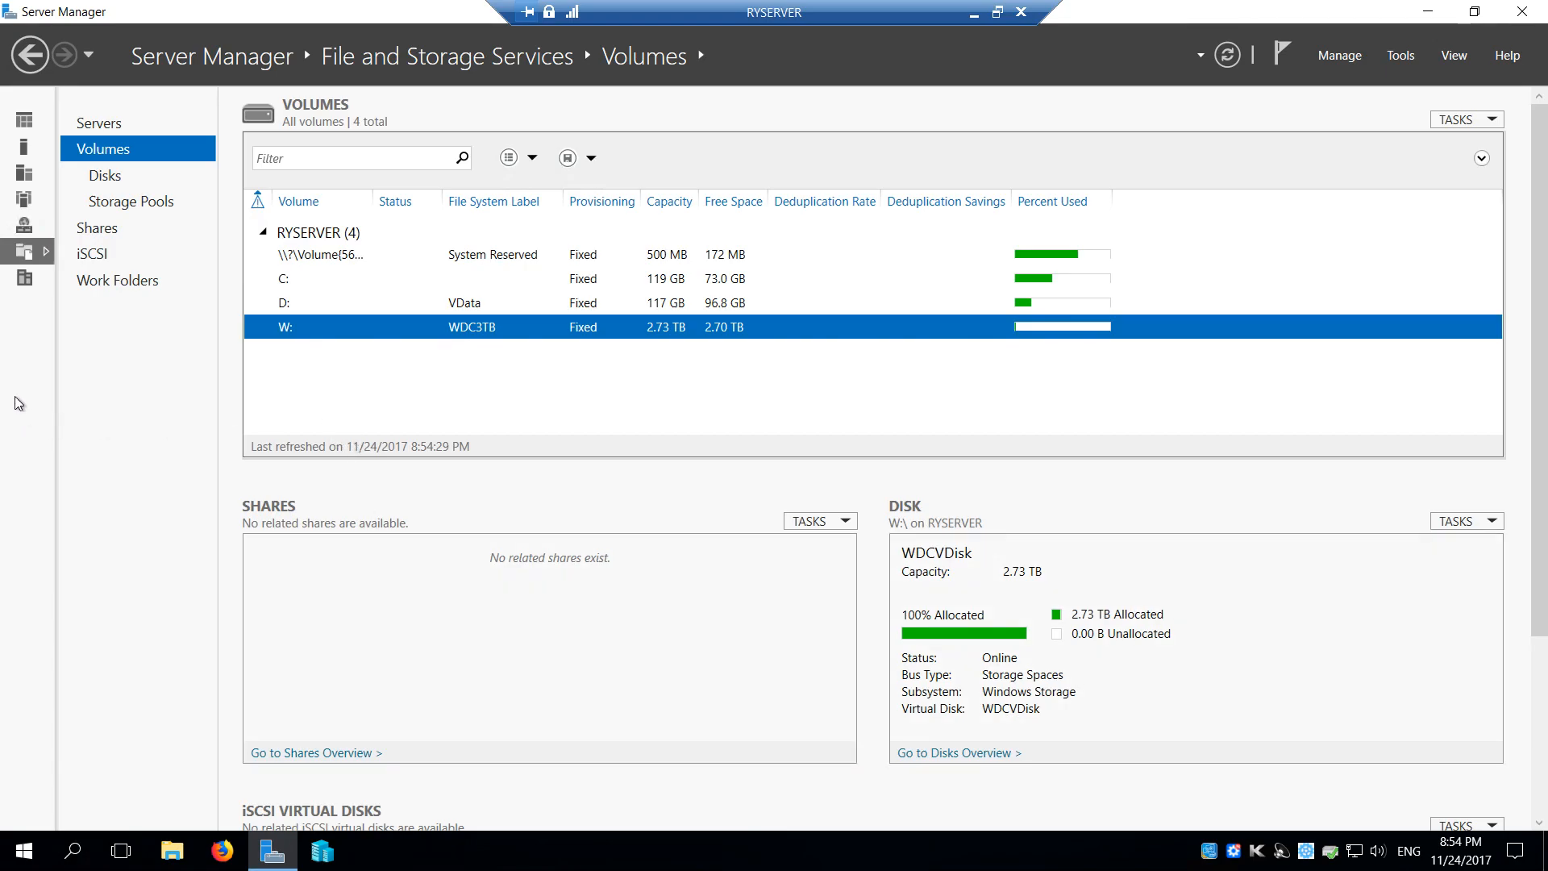
Start a new share from the server's shares list, using the SMB Share - Quick profile, and continue to the share location
left_click(112, 233)
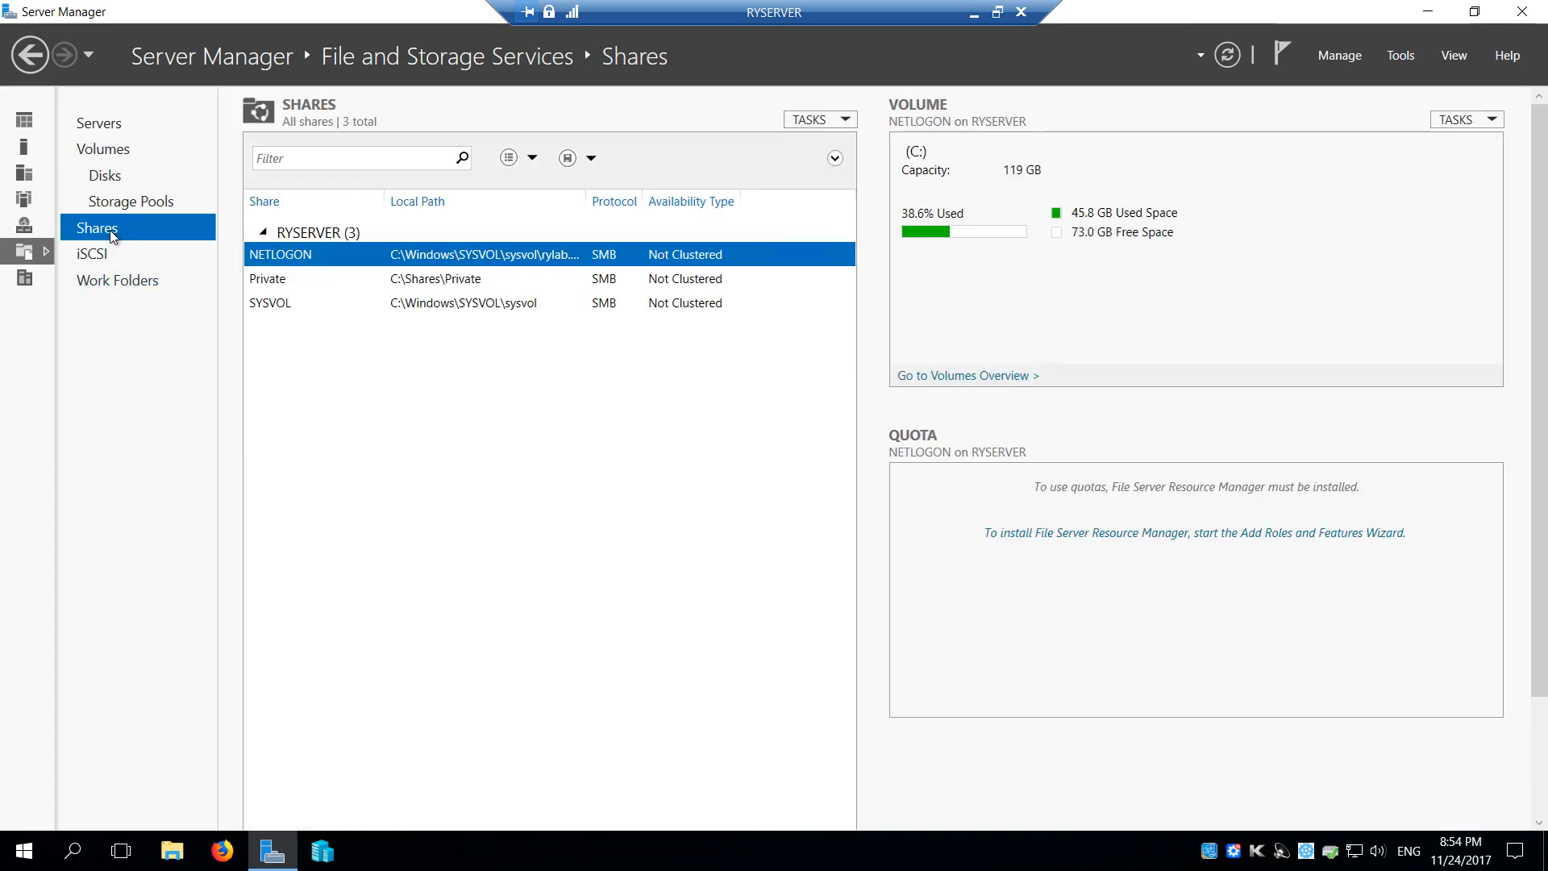
left_click(835, 121)
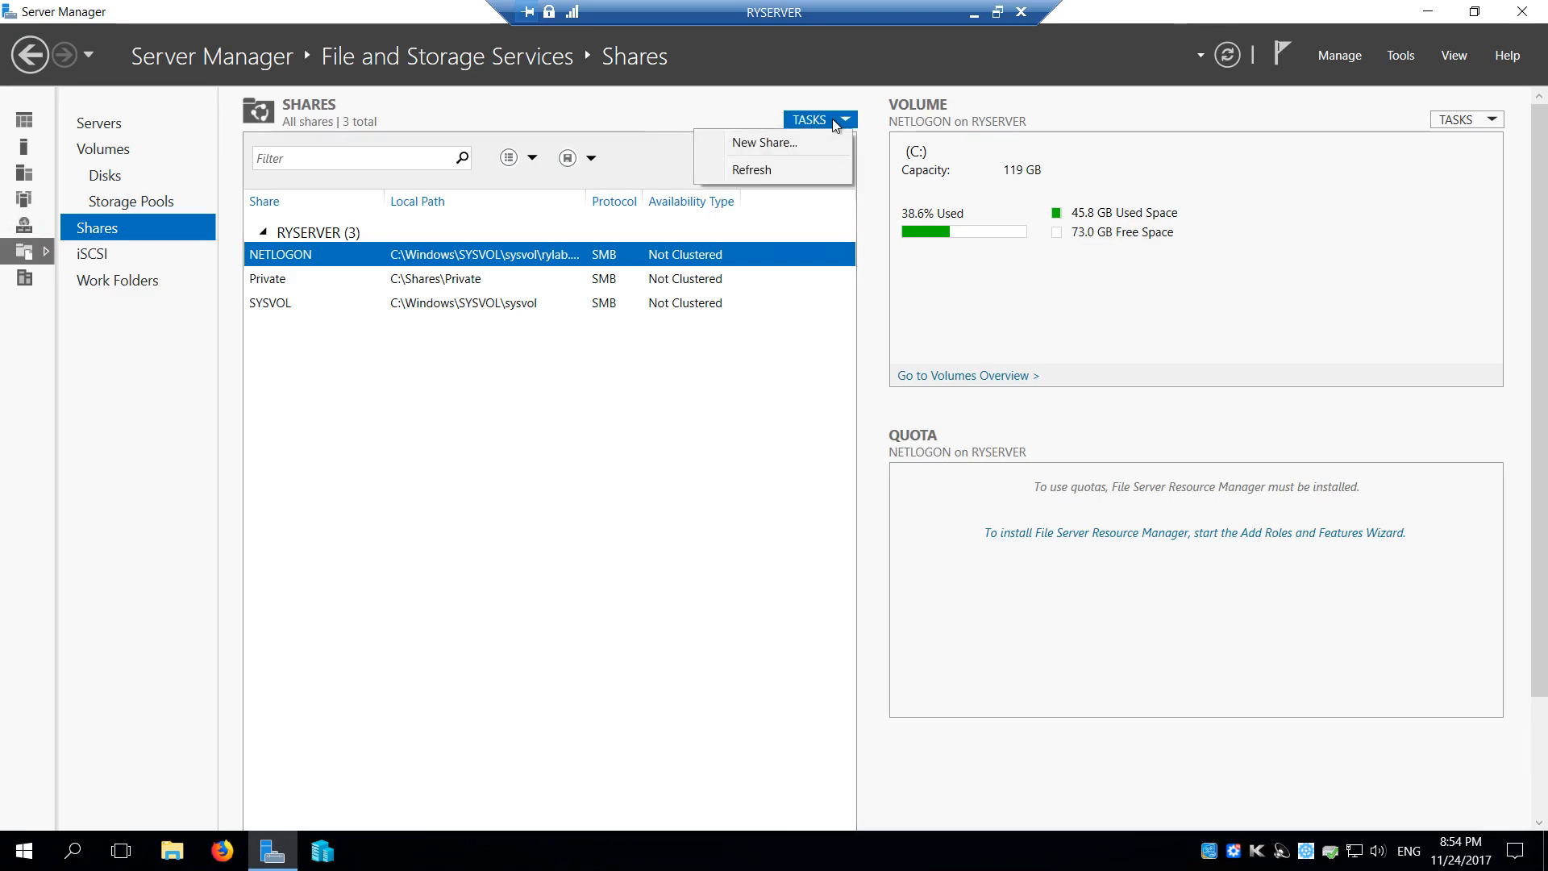
left_click(749, 143)
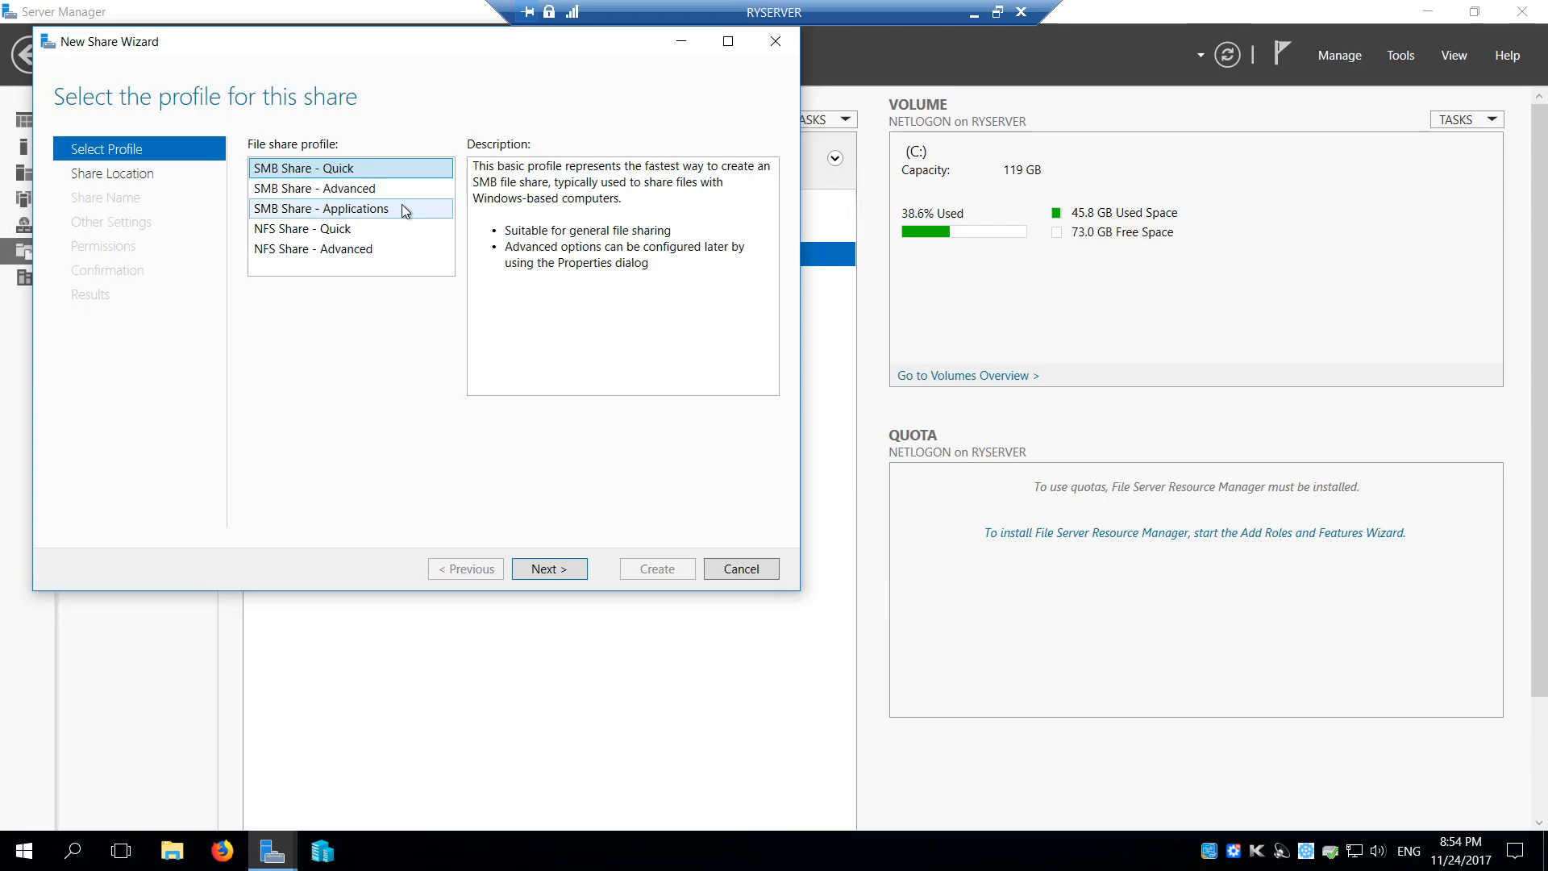
left_click_drag(317, 48, 391, 130)
left_click(432, 291)
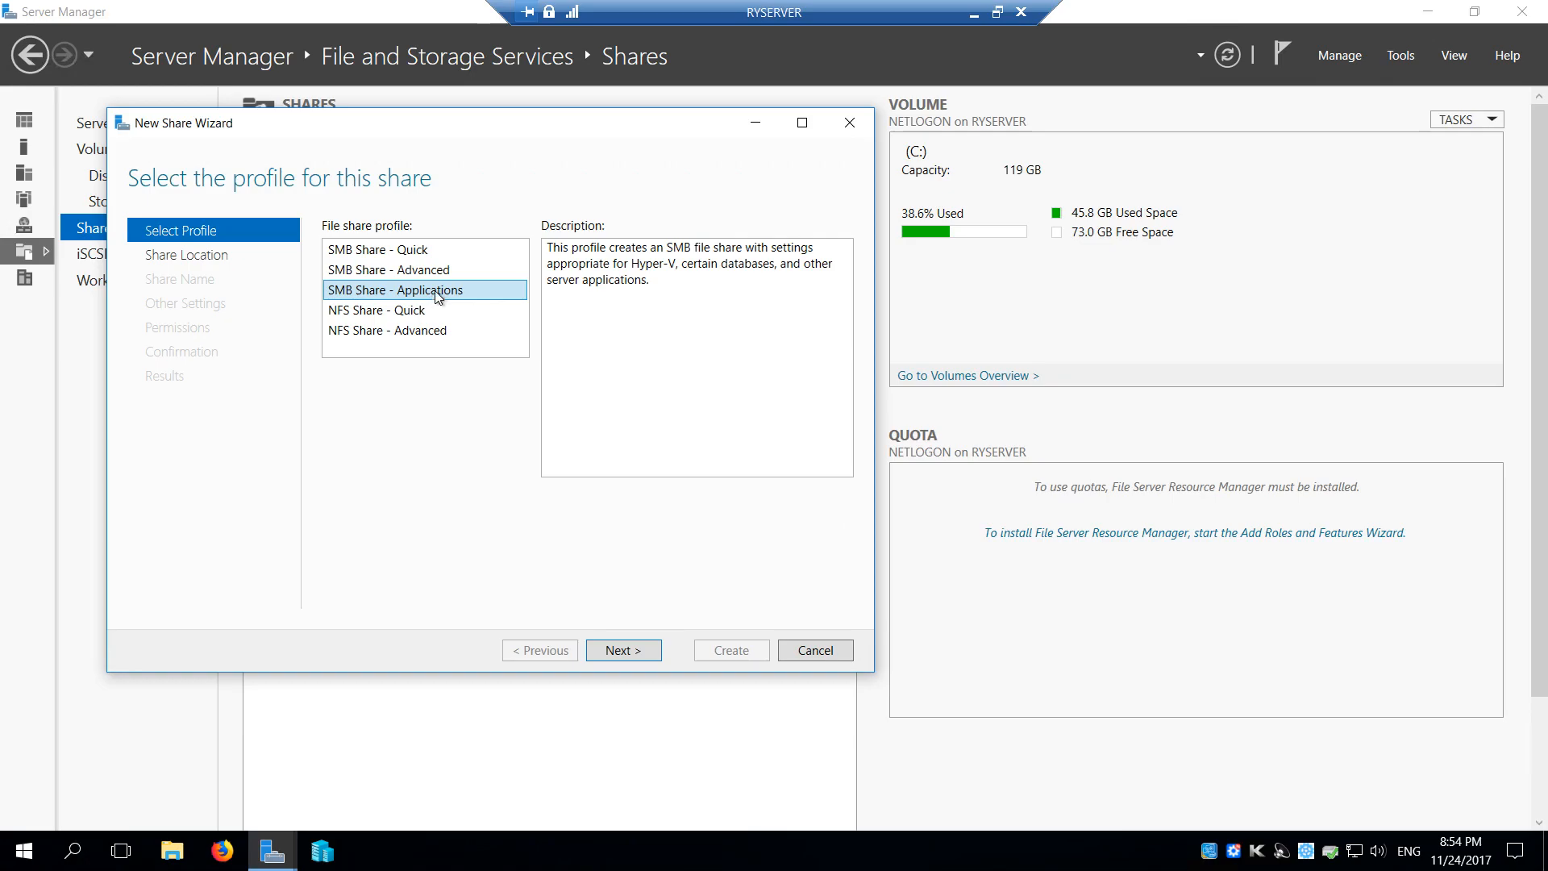
left_click(360, 251)
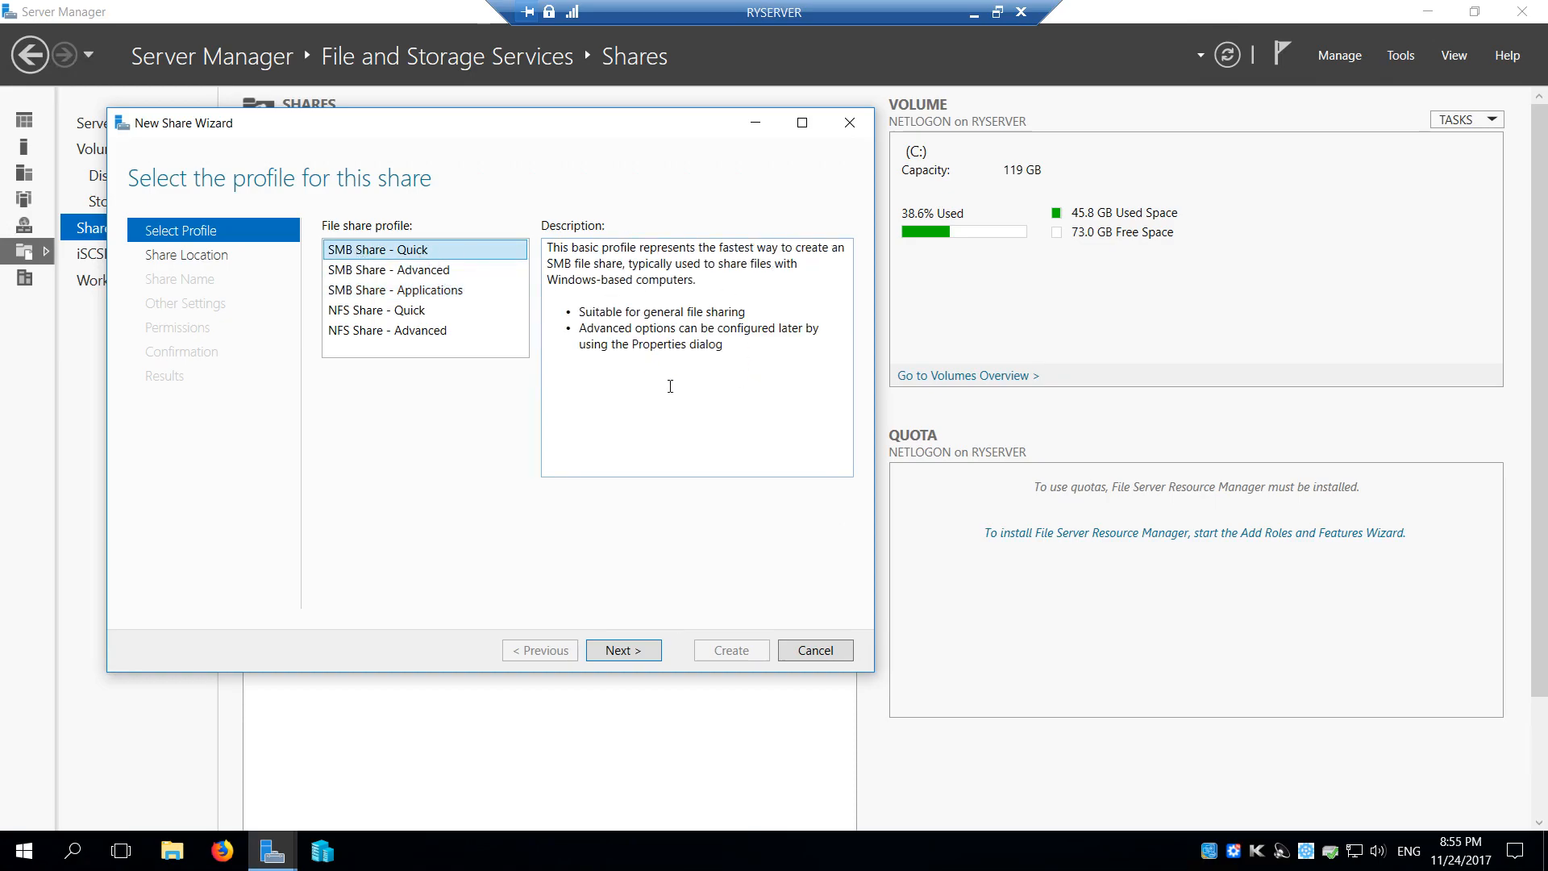
left_click_drag(579, 312, 745, 312)
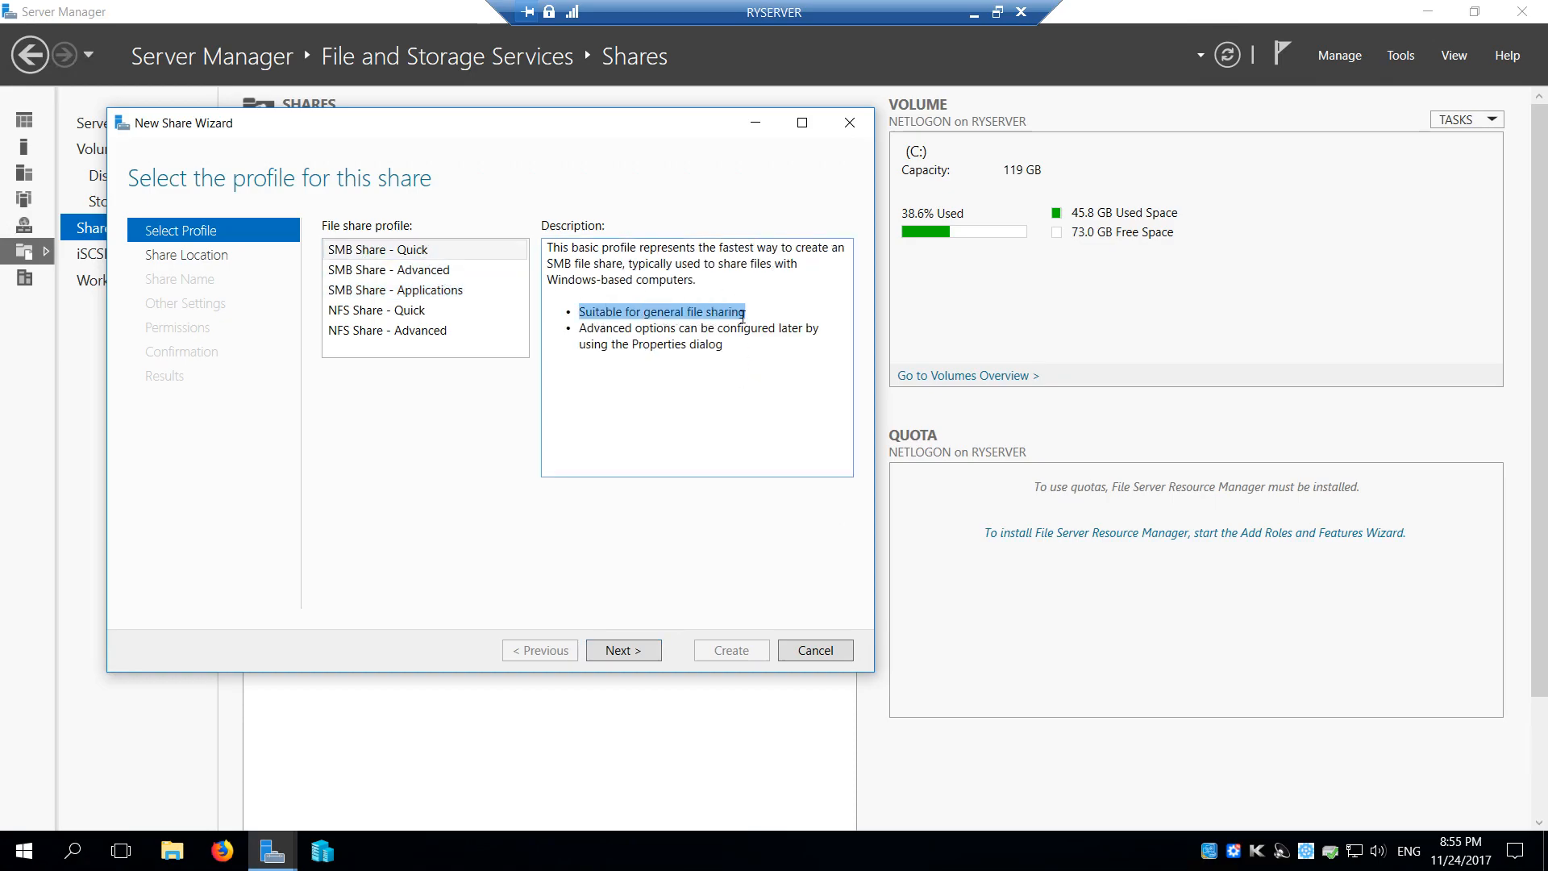
left_click(641, 653)
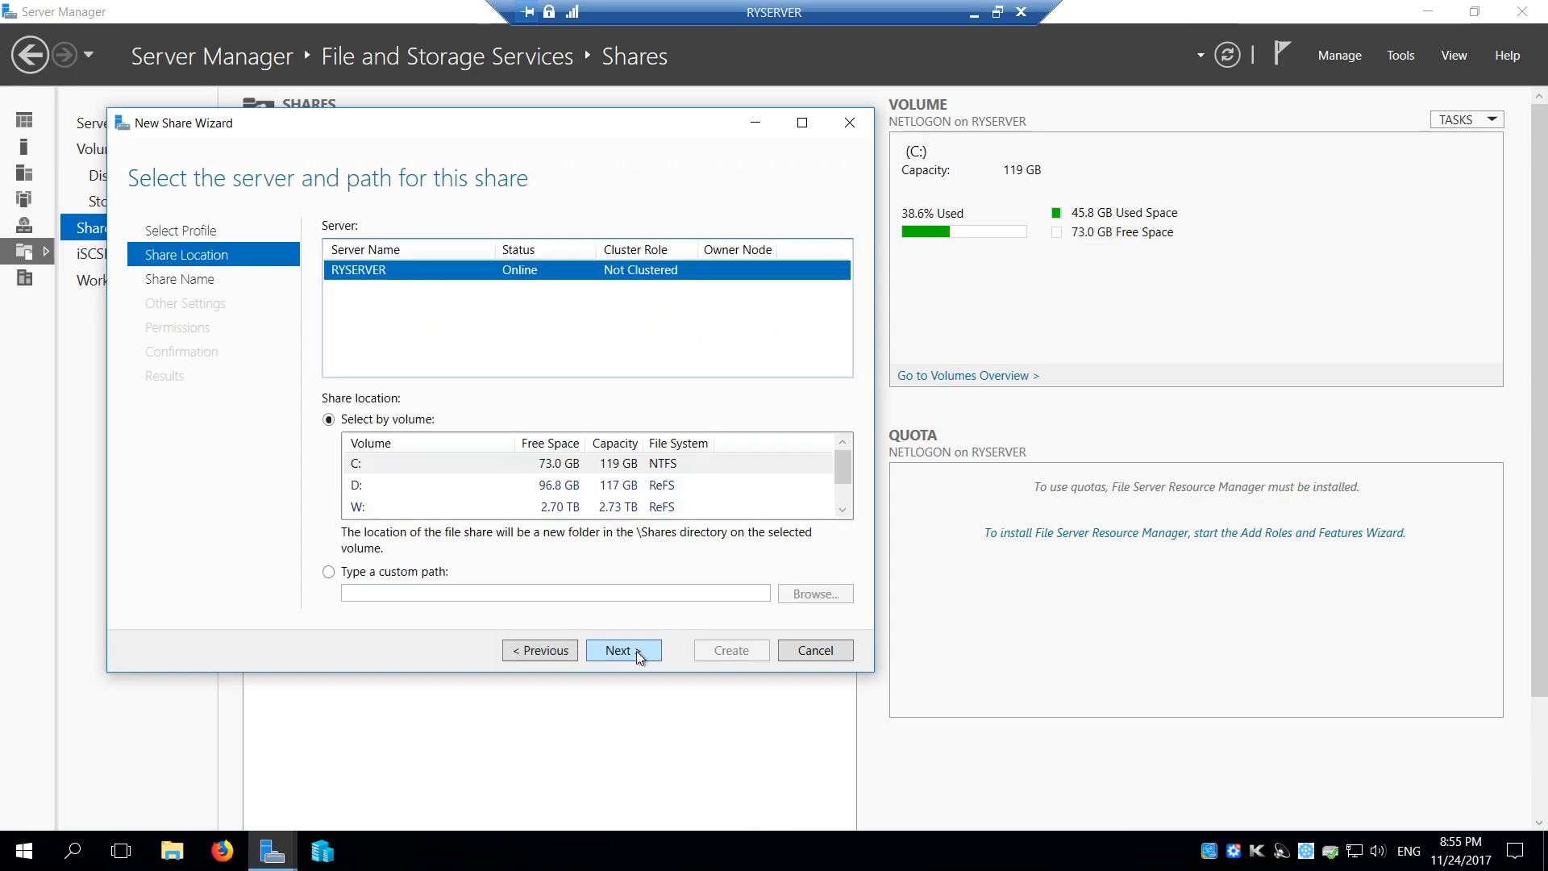
Place the share on volume W:, name it Network without a description, and continue to the share settings
left_click(394, 508)
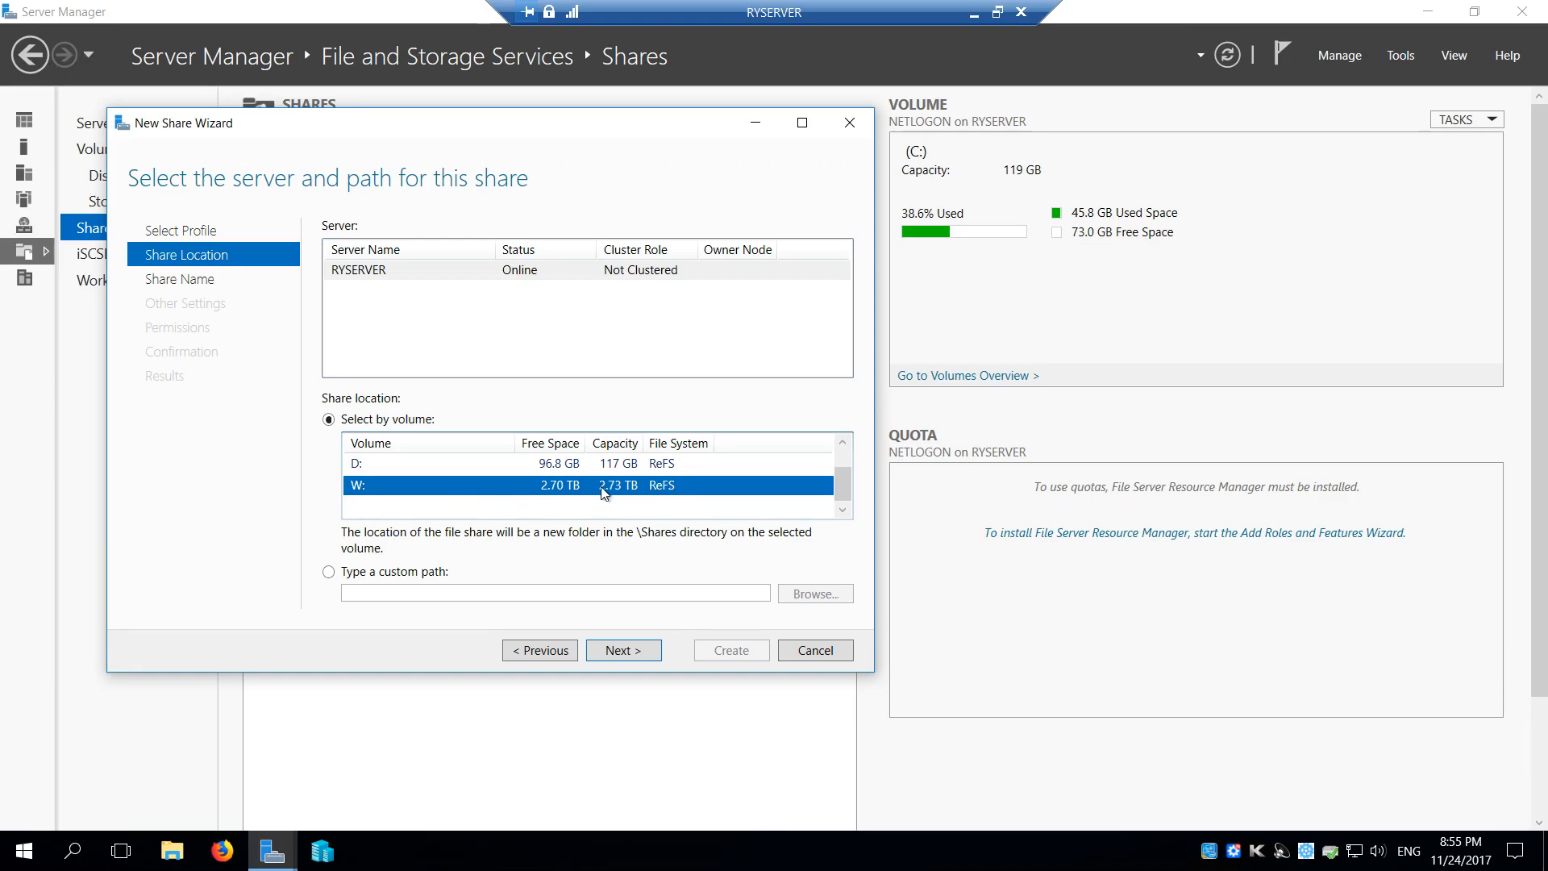
left_click(624, 651)
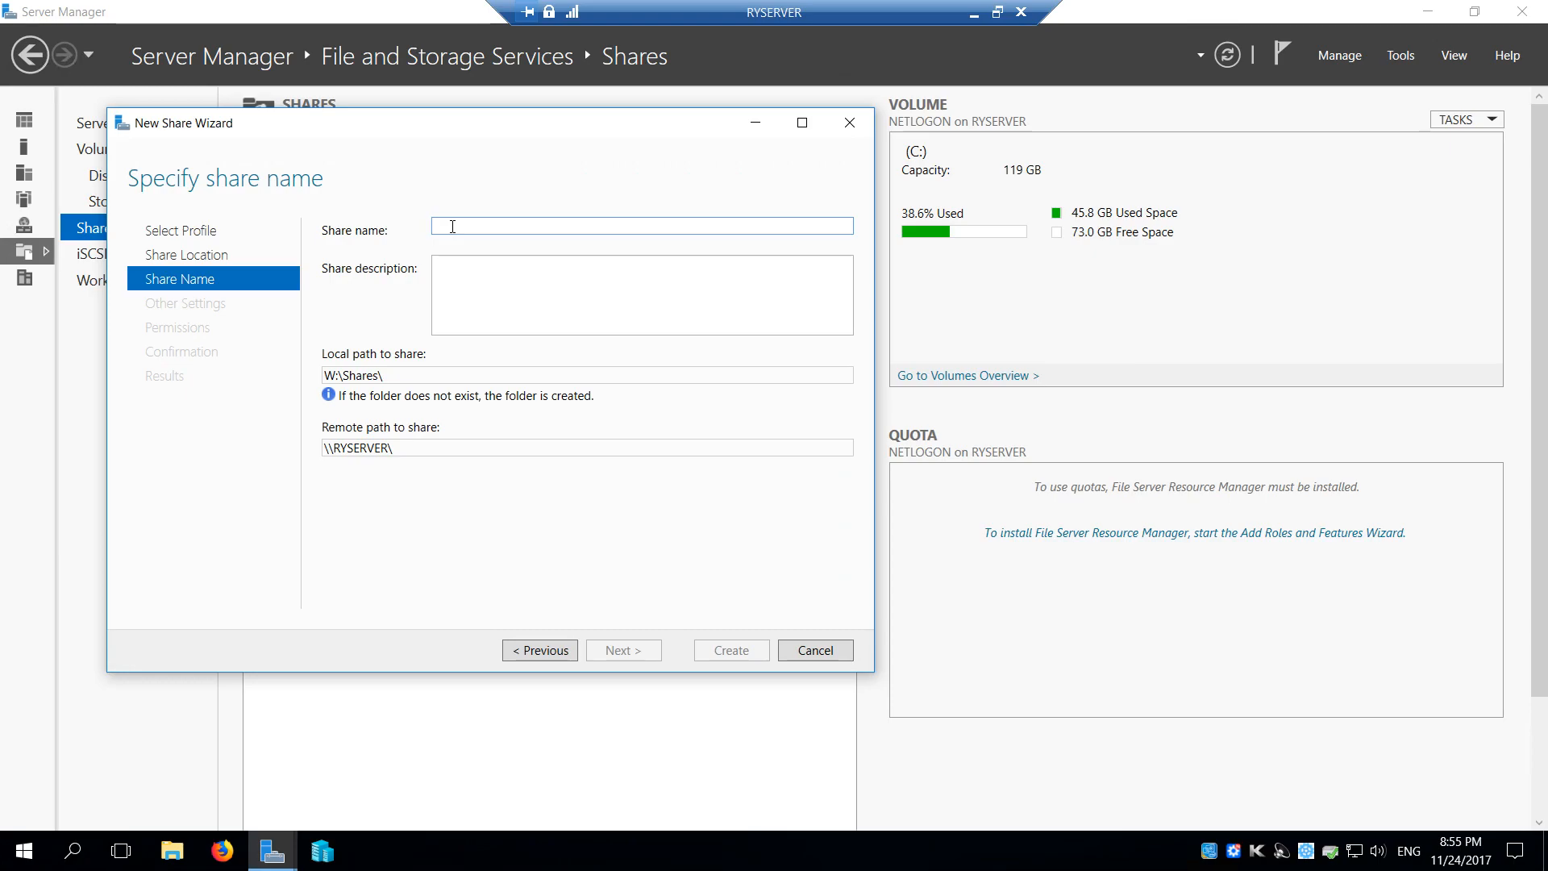
type("N")
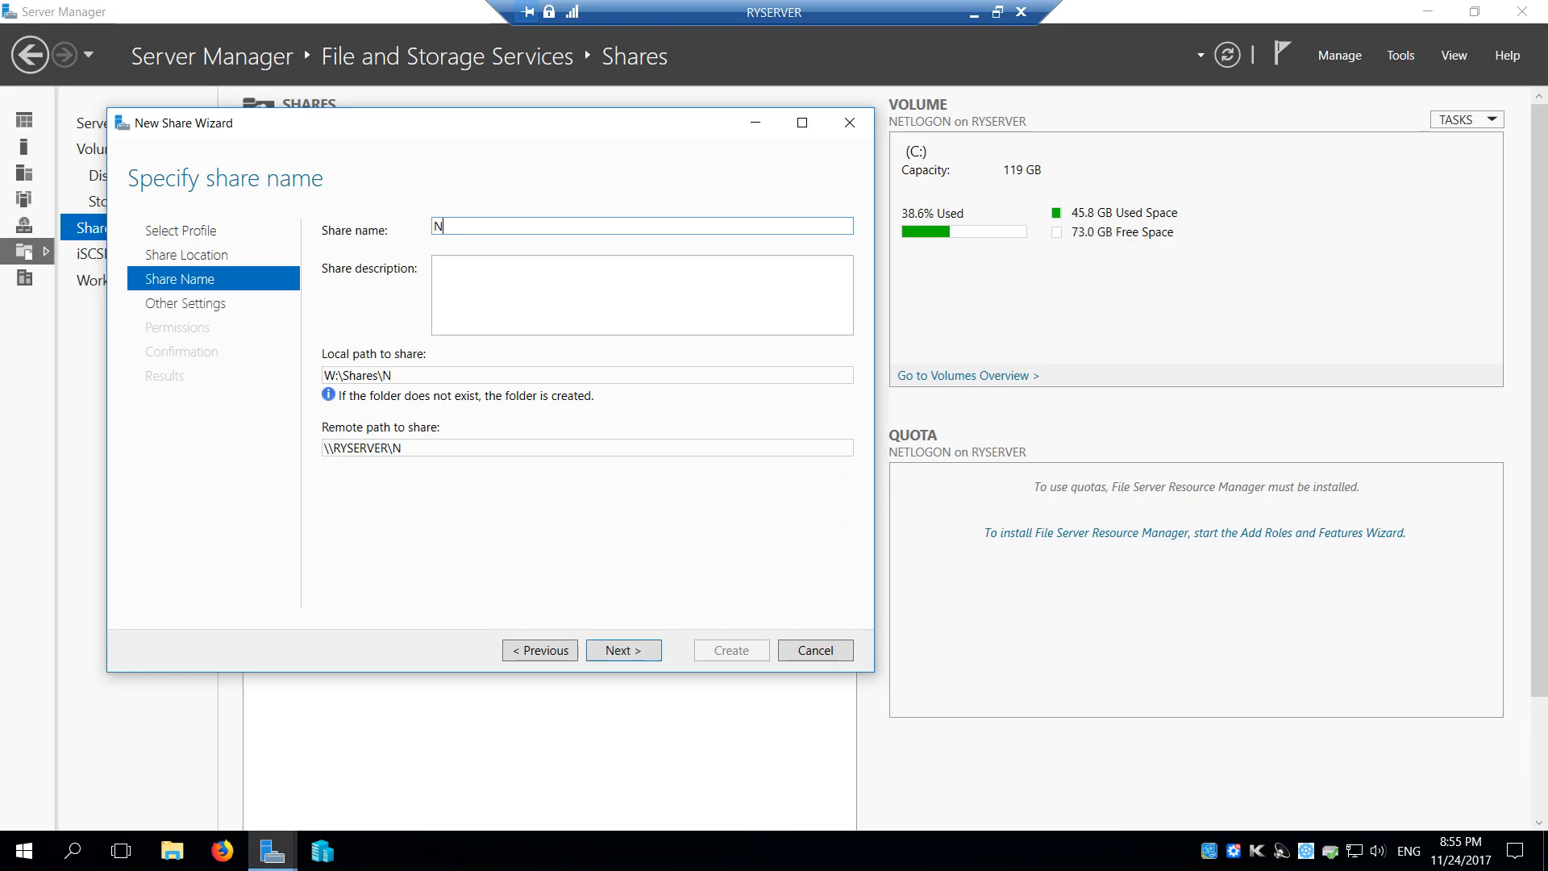
type("etwork")
left_click(472, 270)
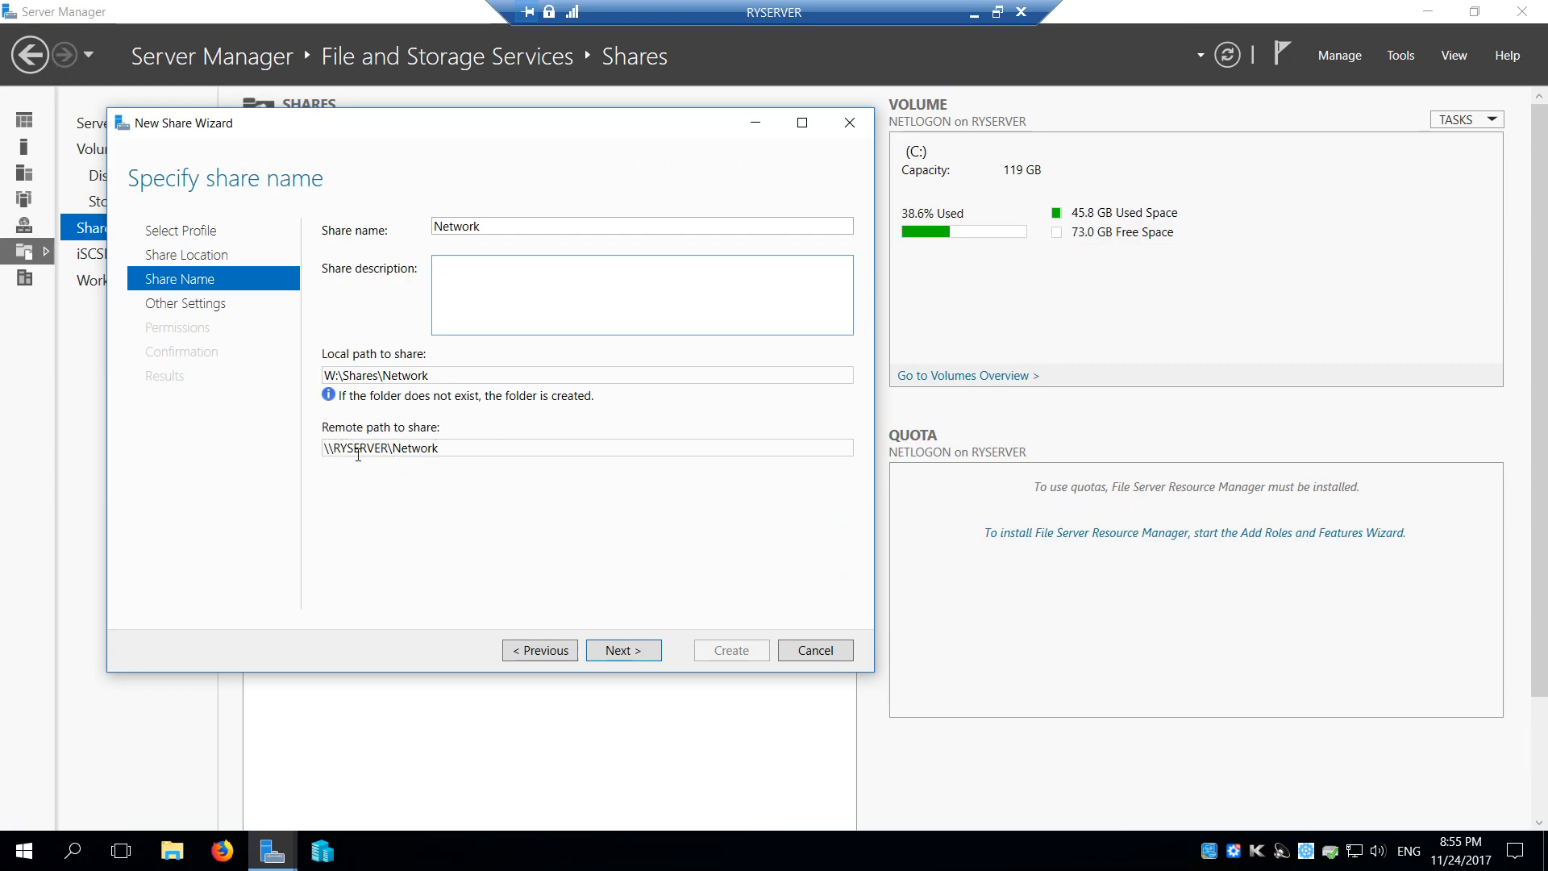
triple_click(453, 450)
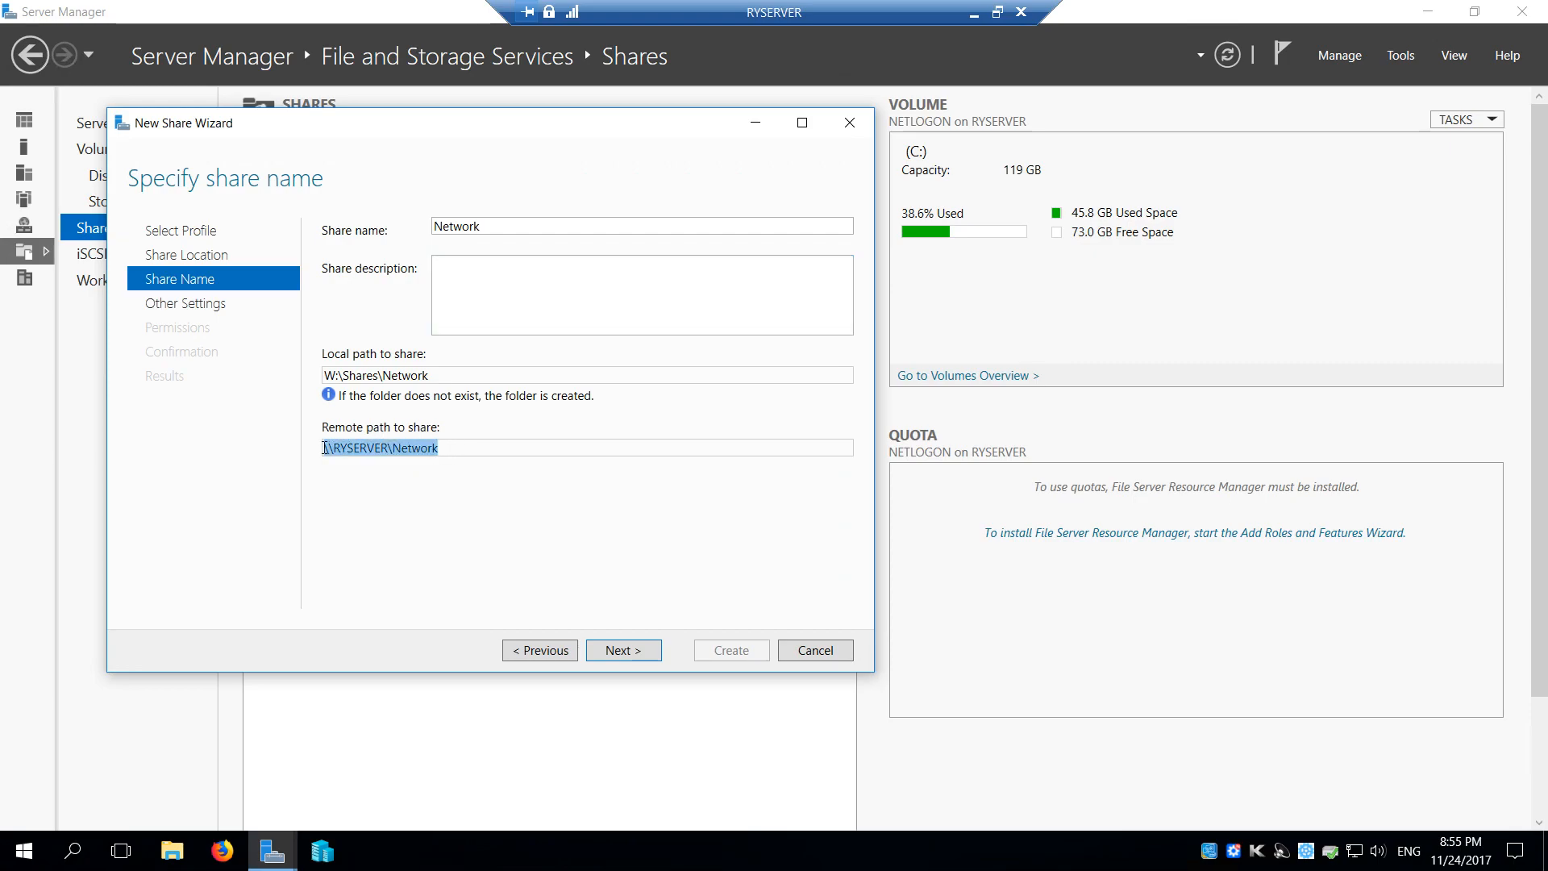
left_click(492, 454)
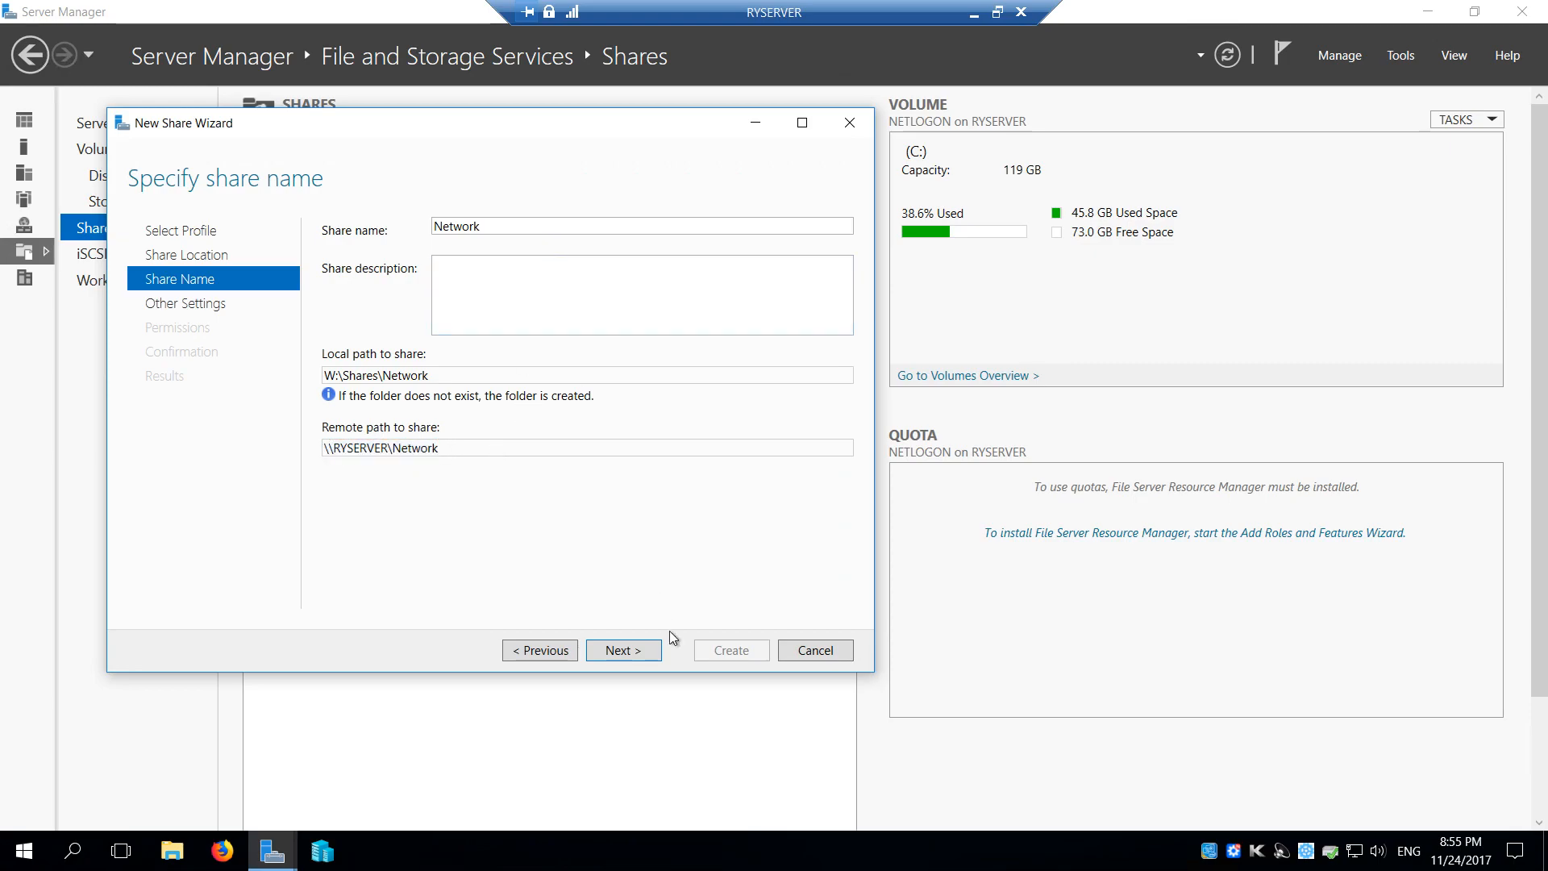
left_click(624, 651)
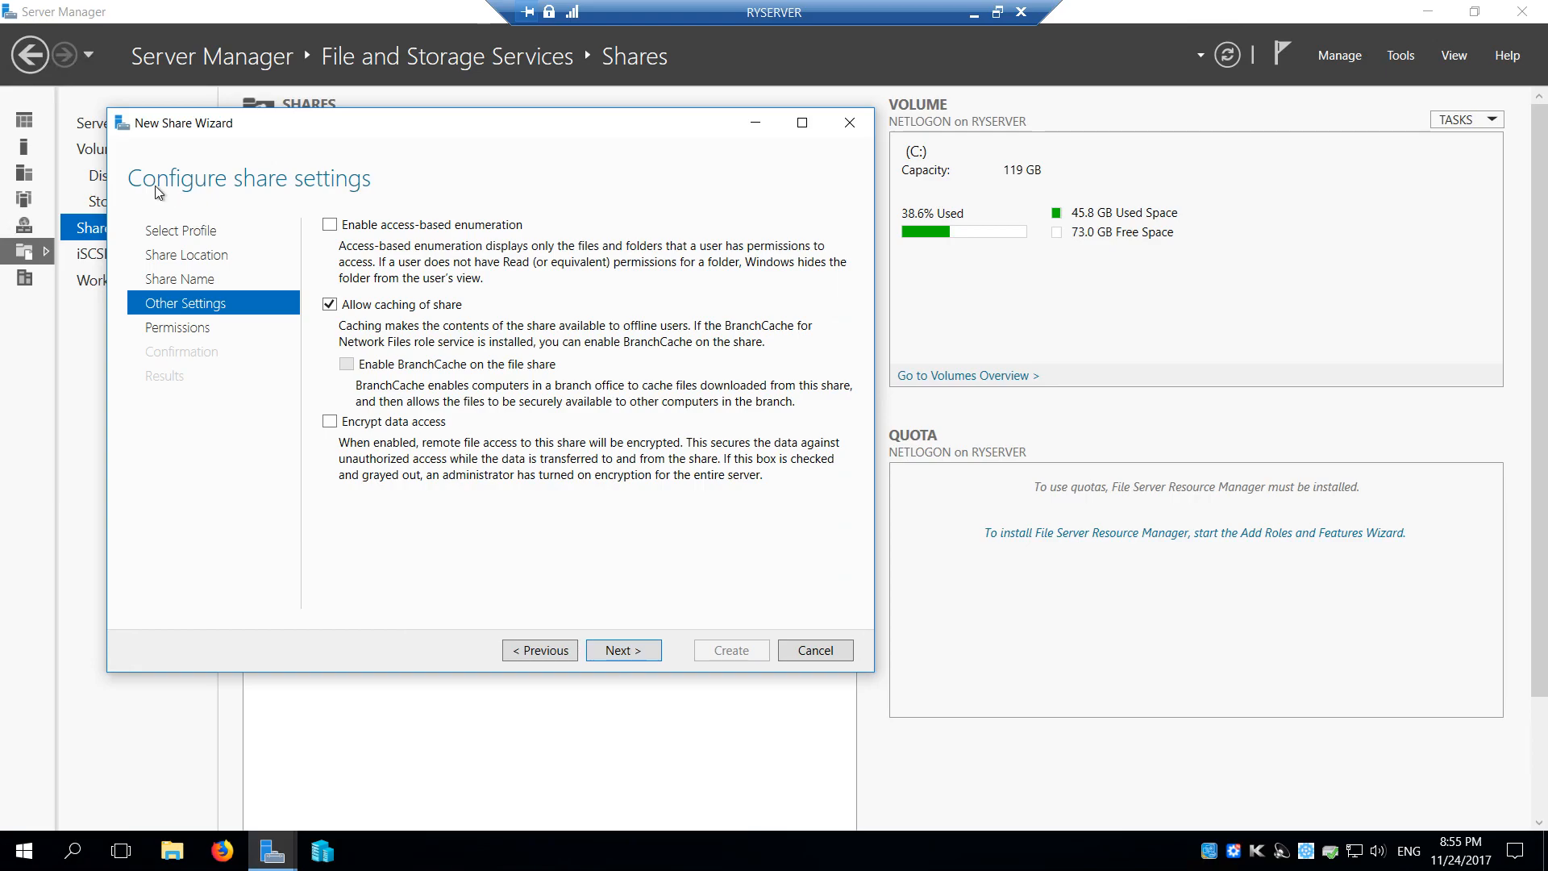
Create the Network share with the default share settings and permissions and close the wizard
left_click(624, 658)
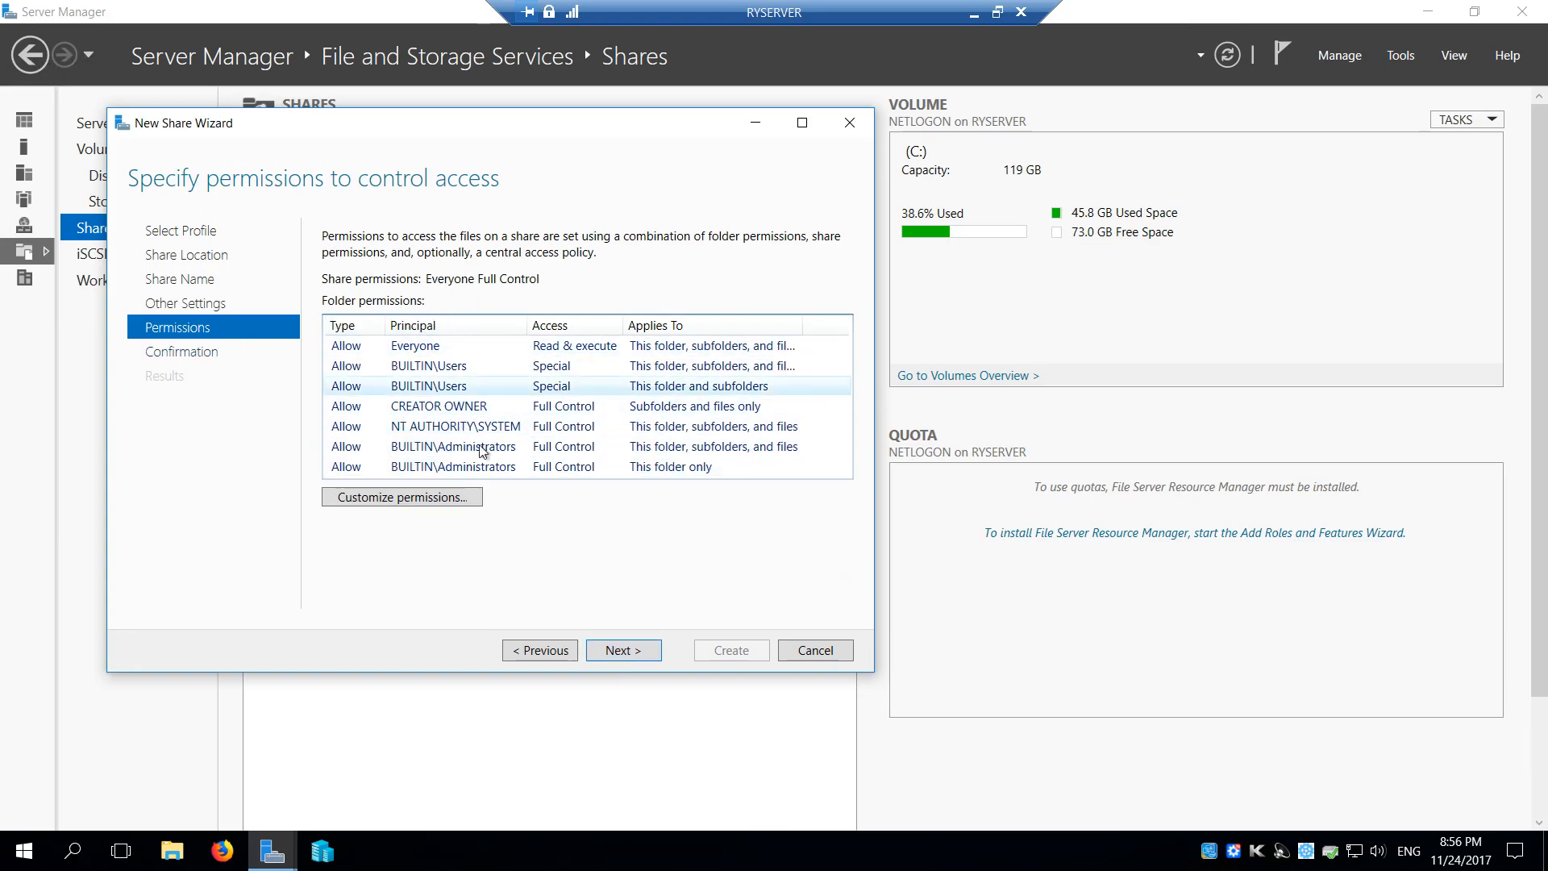
left_click(622, 653)
left_click(719, 653)
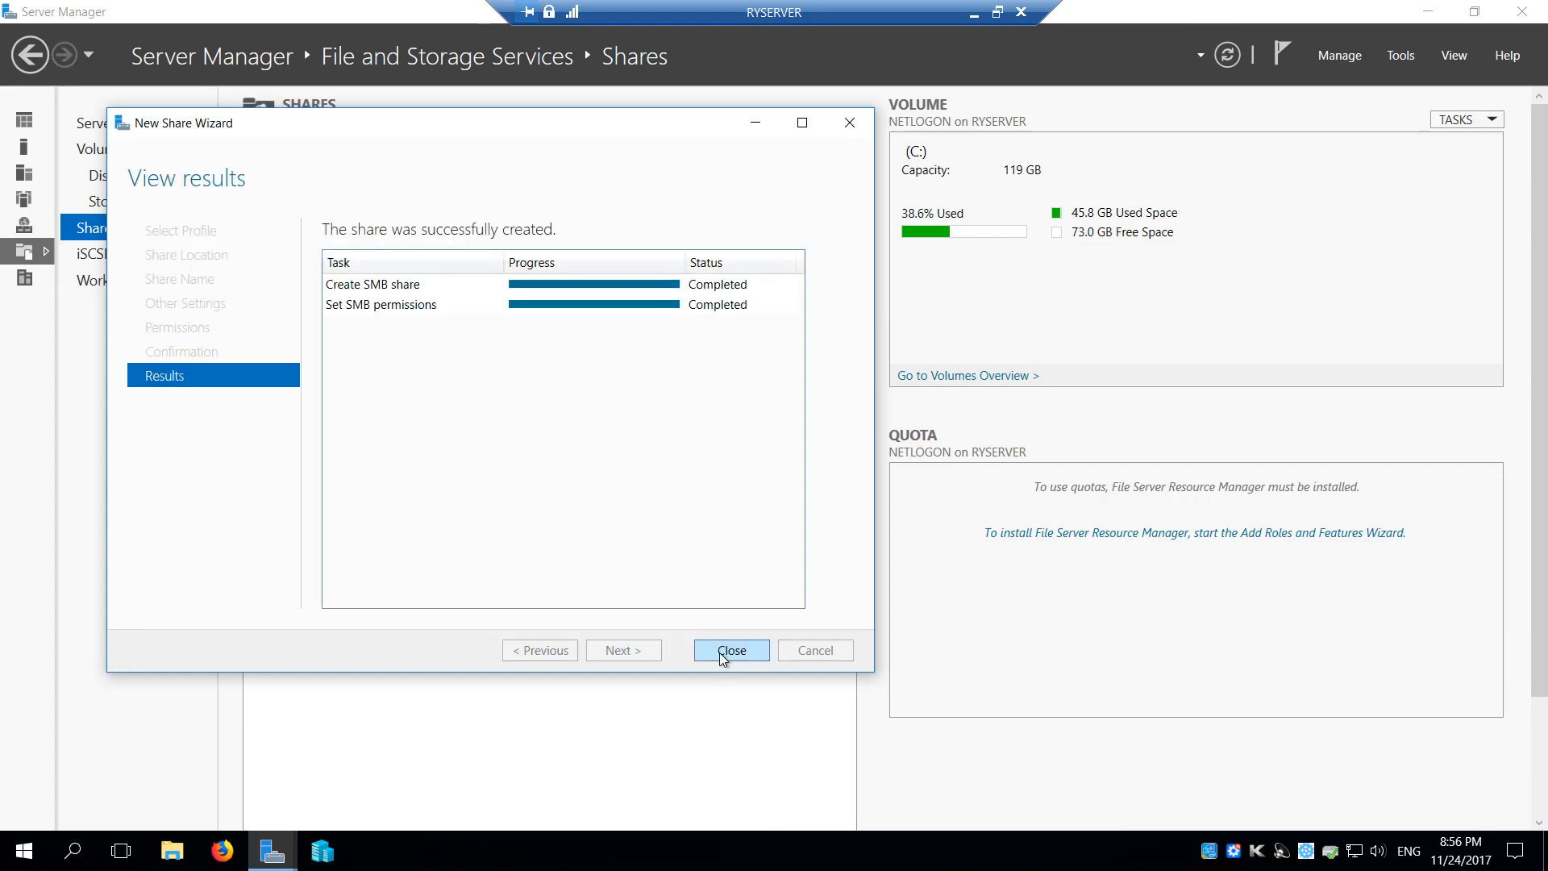
left_click(736, 654)
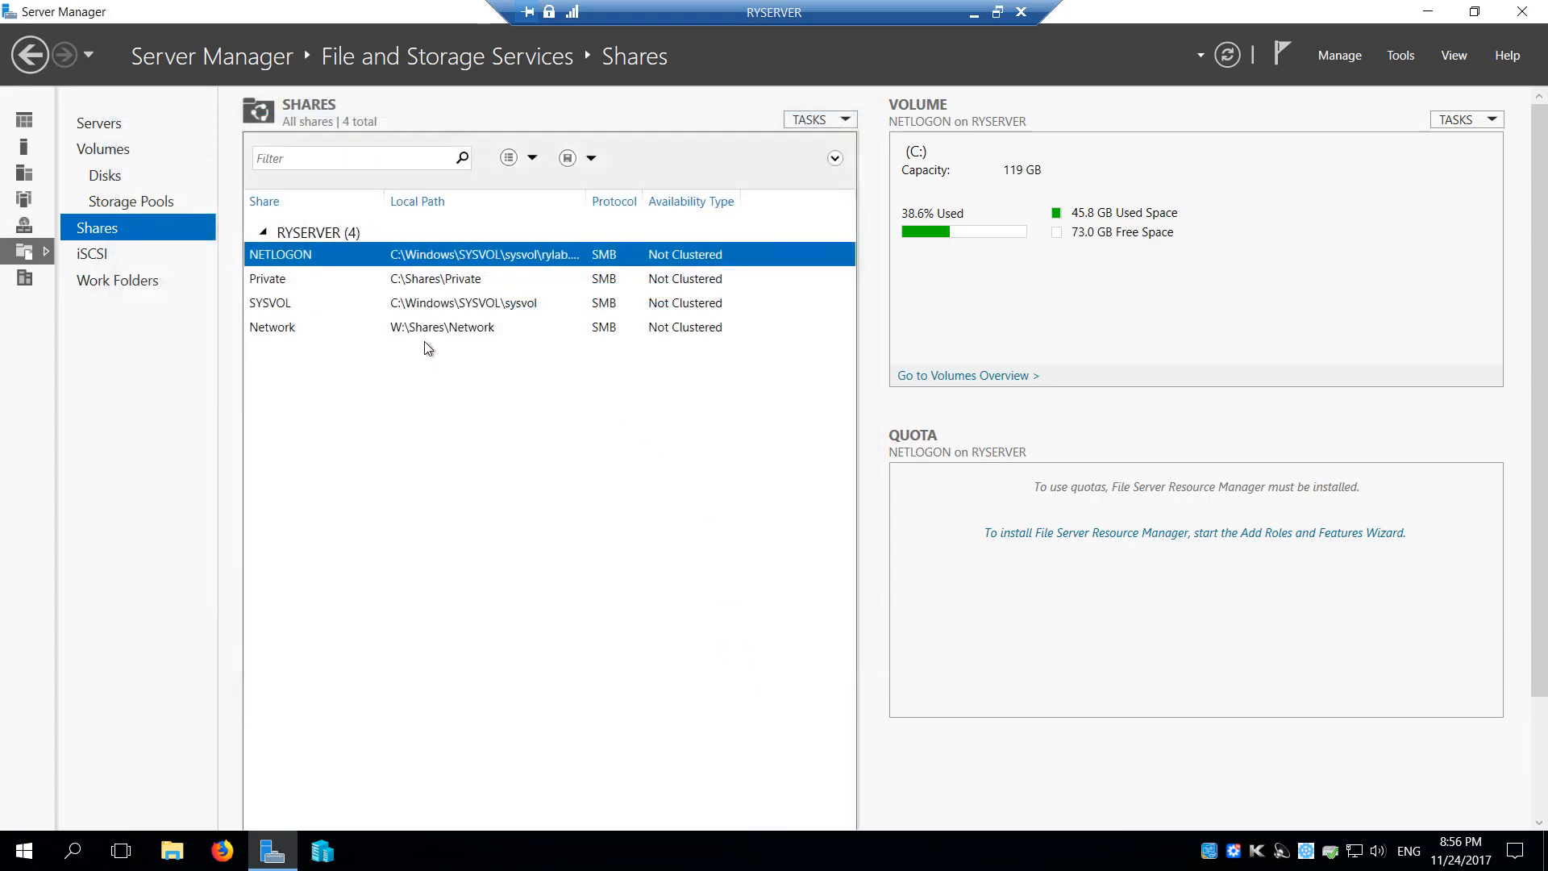
Switch to File Explorer, minimise Server Manager, and open the Shares folder on the WDC3TB (W:) drive
left_click(179, 860)
left_click(128, 424)
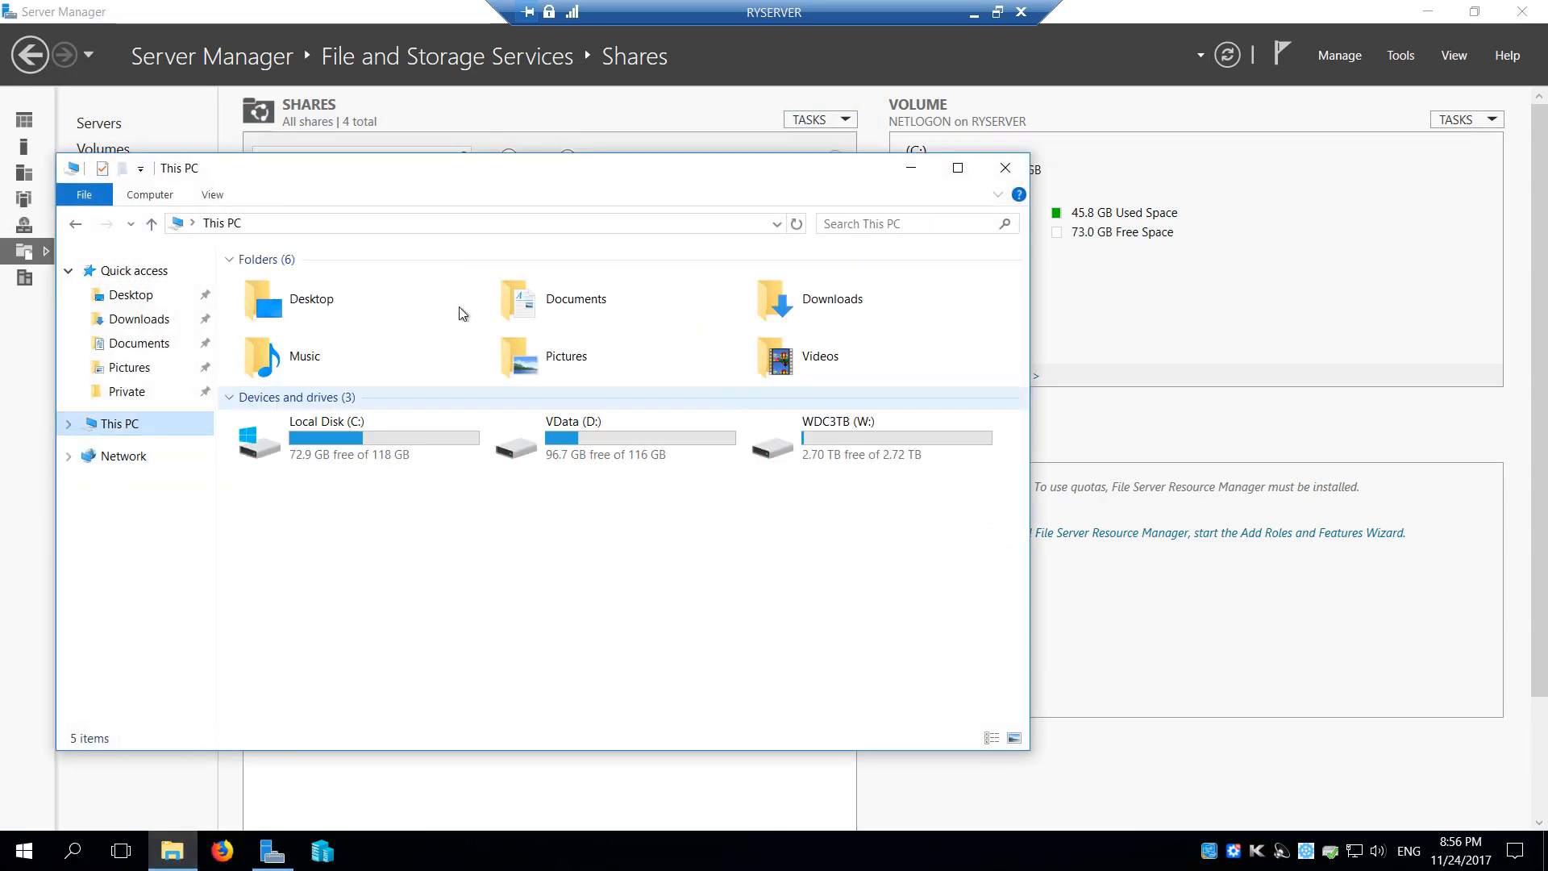
left_click_drag(425, 171, 498, 195)
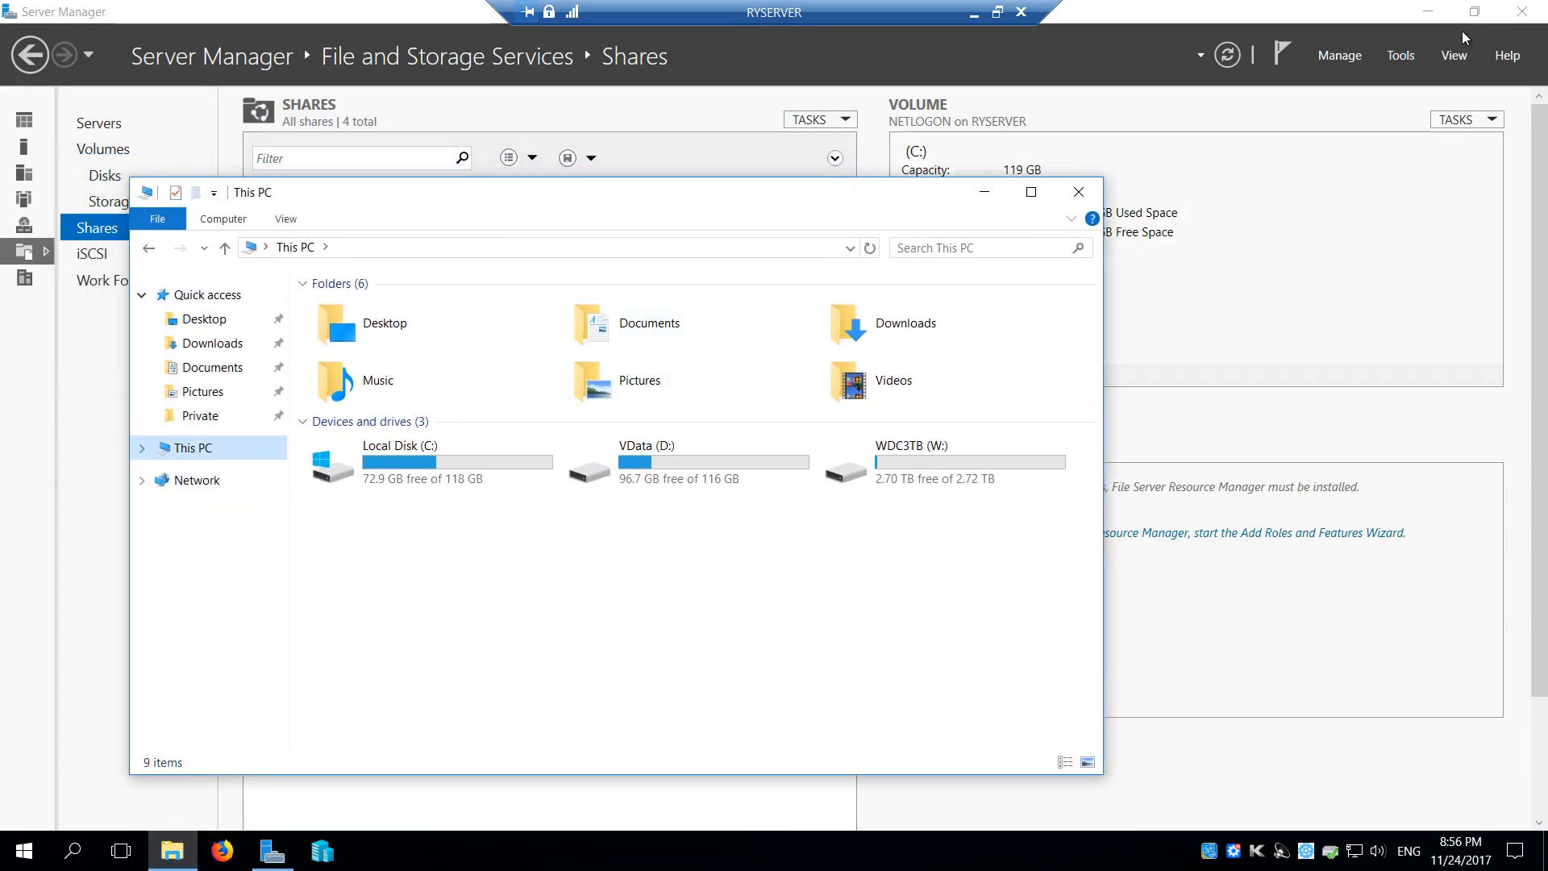
left_click(1427, 12)
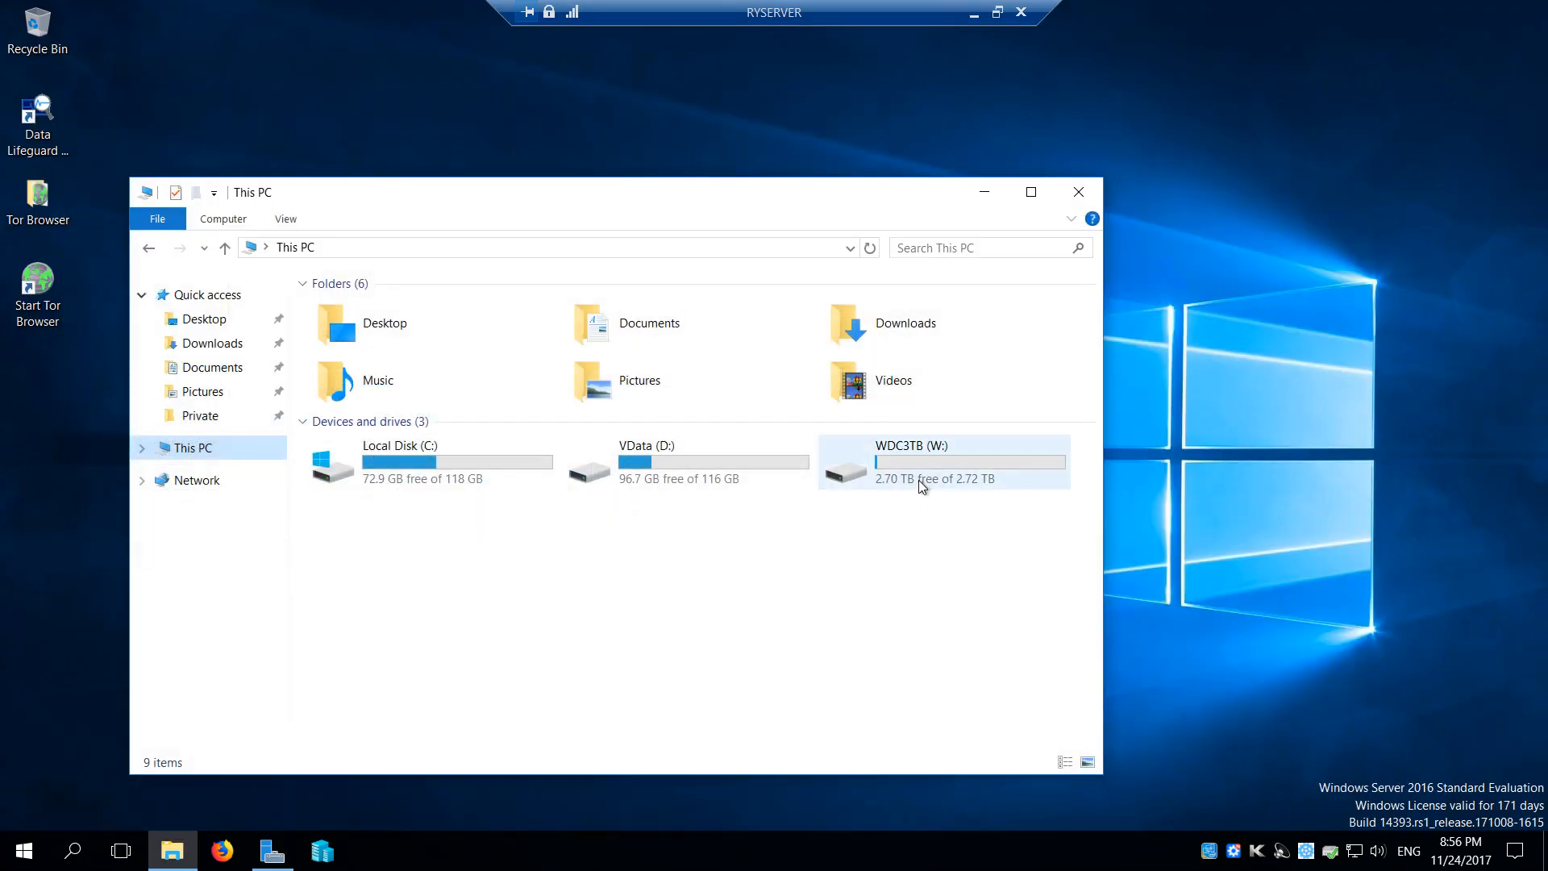
left_click(917, 462)
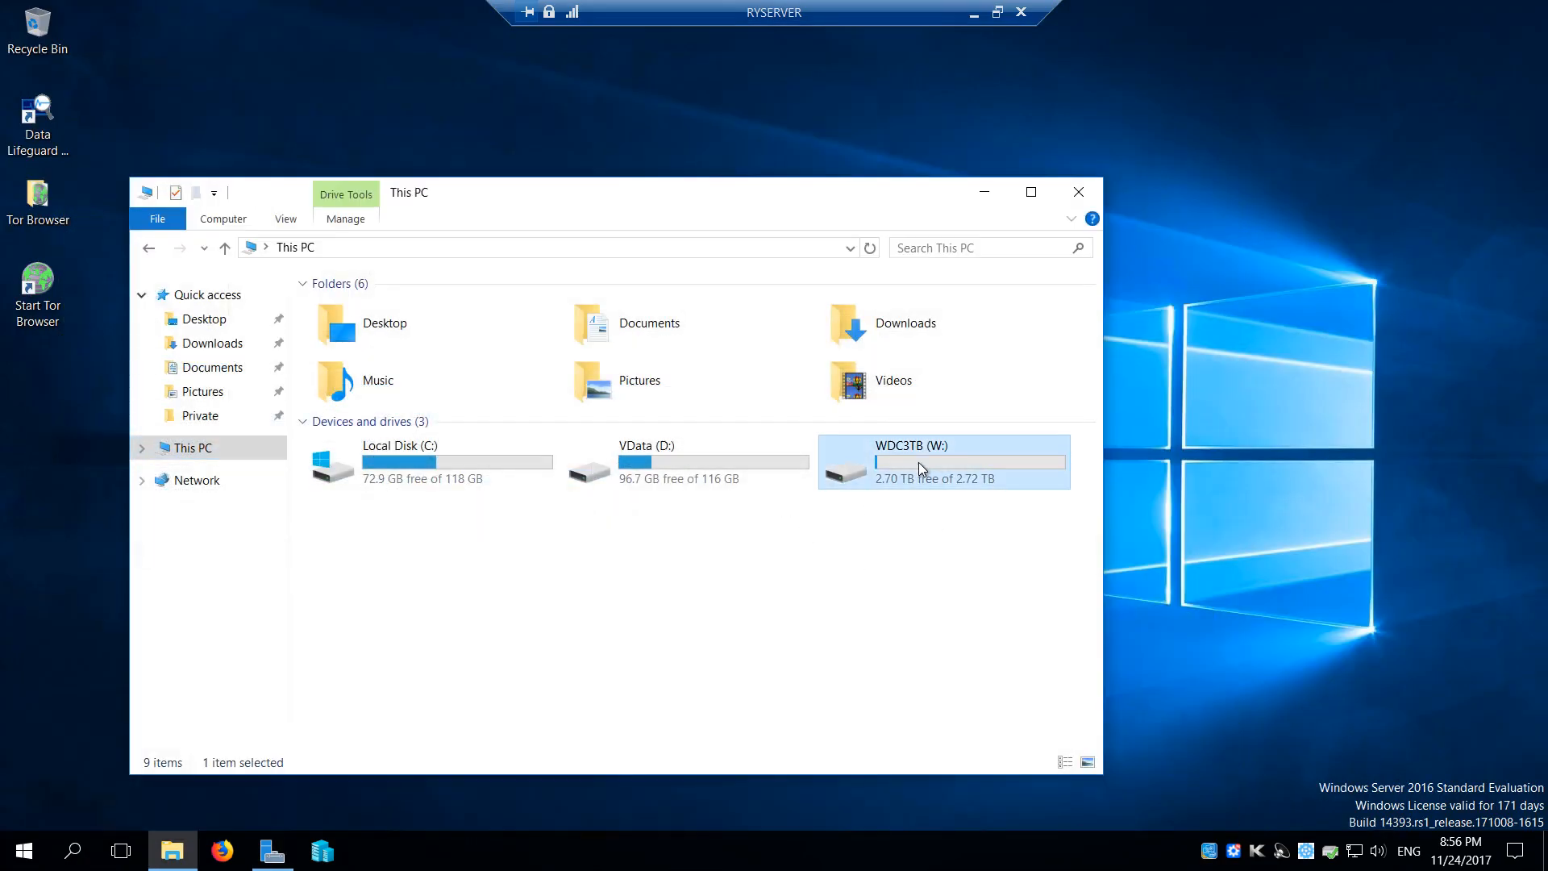
double_click(918, 462)
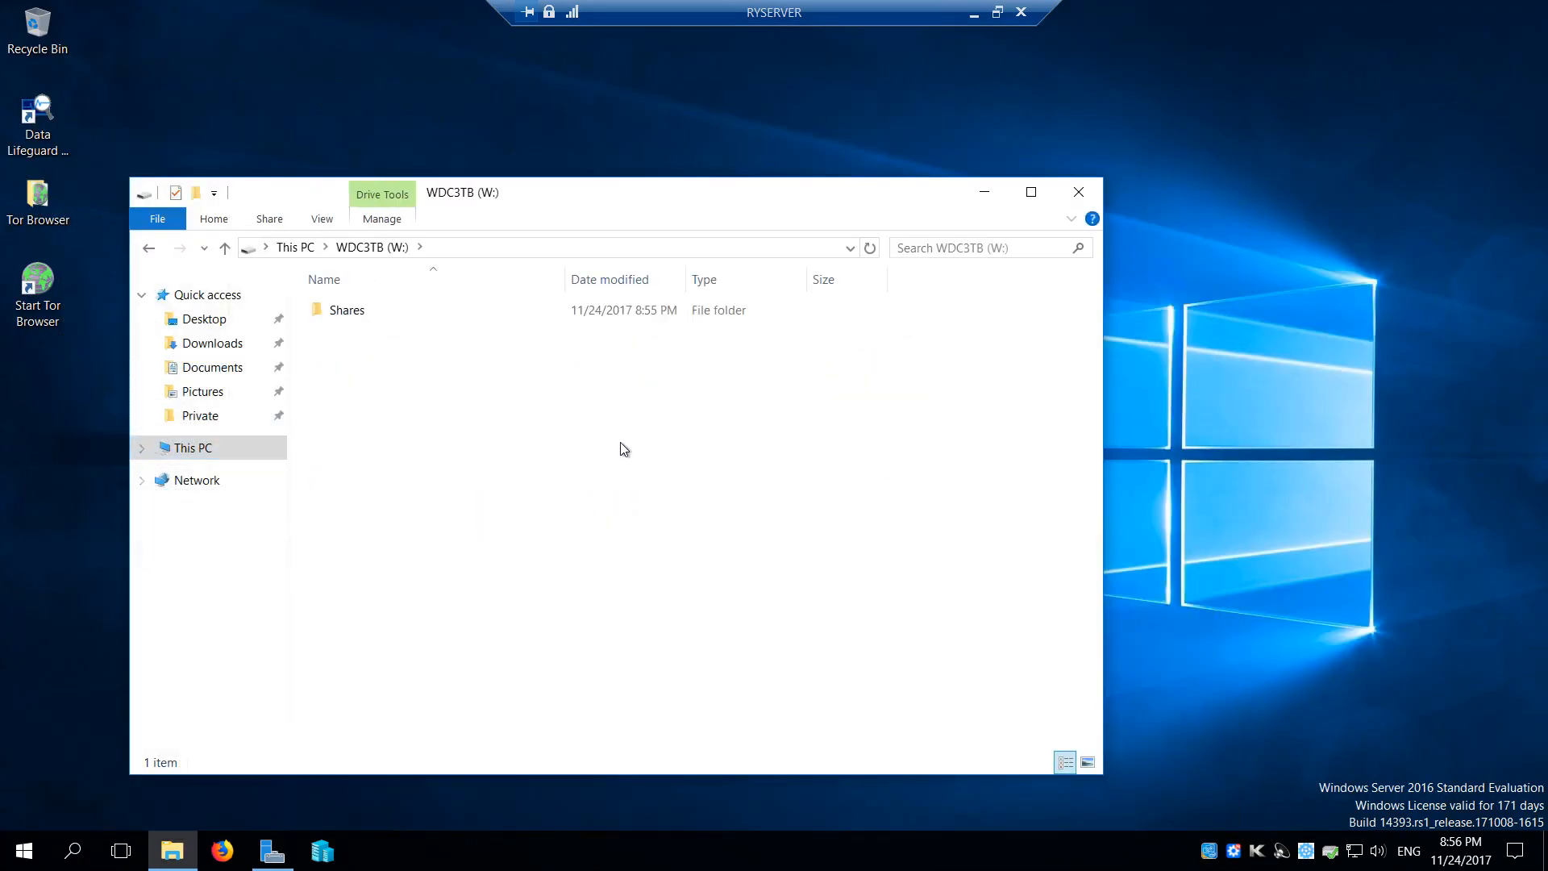
double_click(351, 310)
Pin the Network folder to Quick access, open it, and return to the Shares folder
right_click(374, 311)
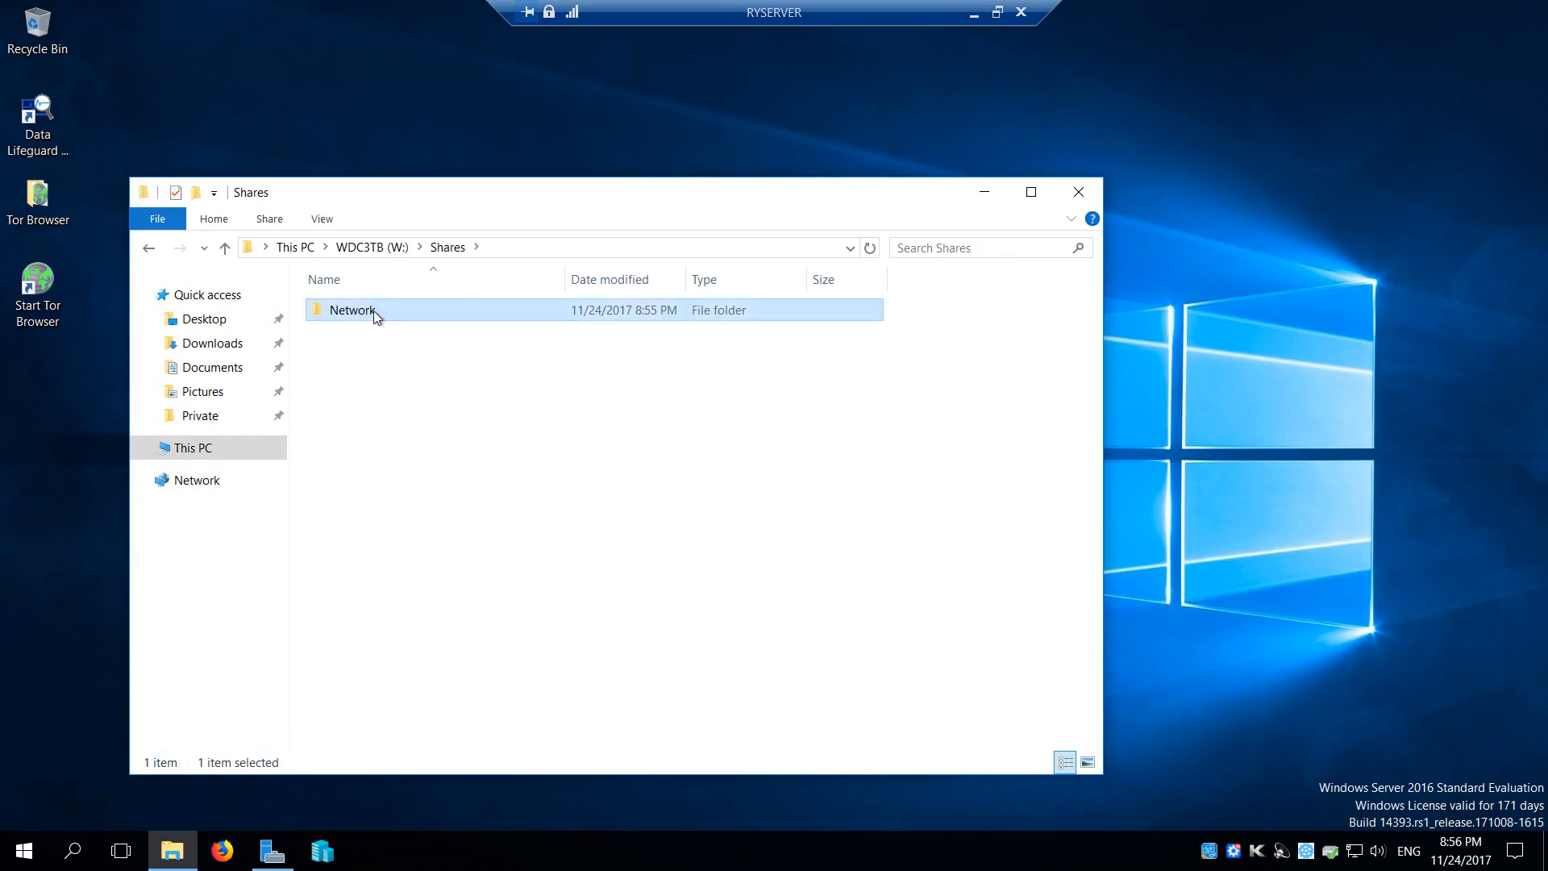
left_click(244, 373)
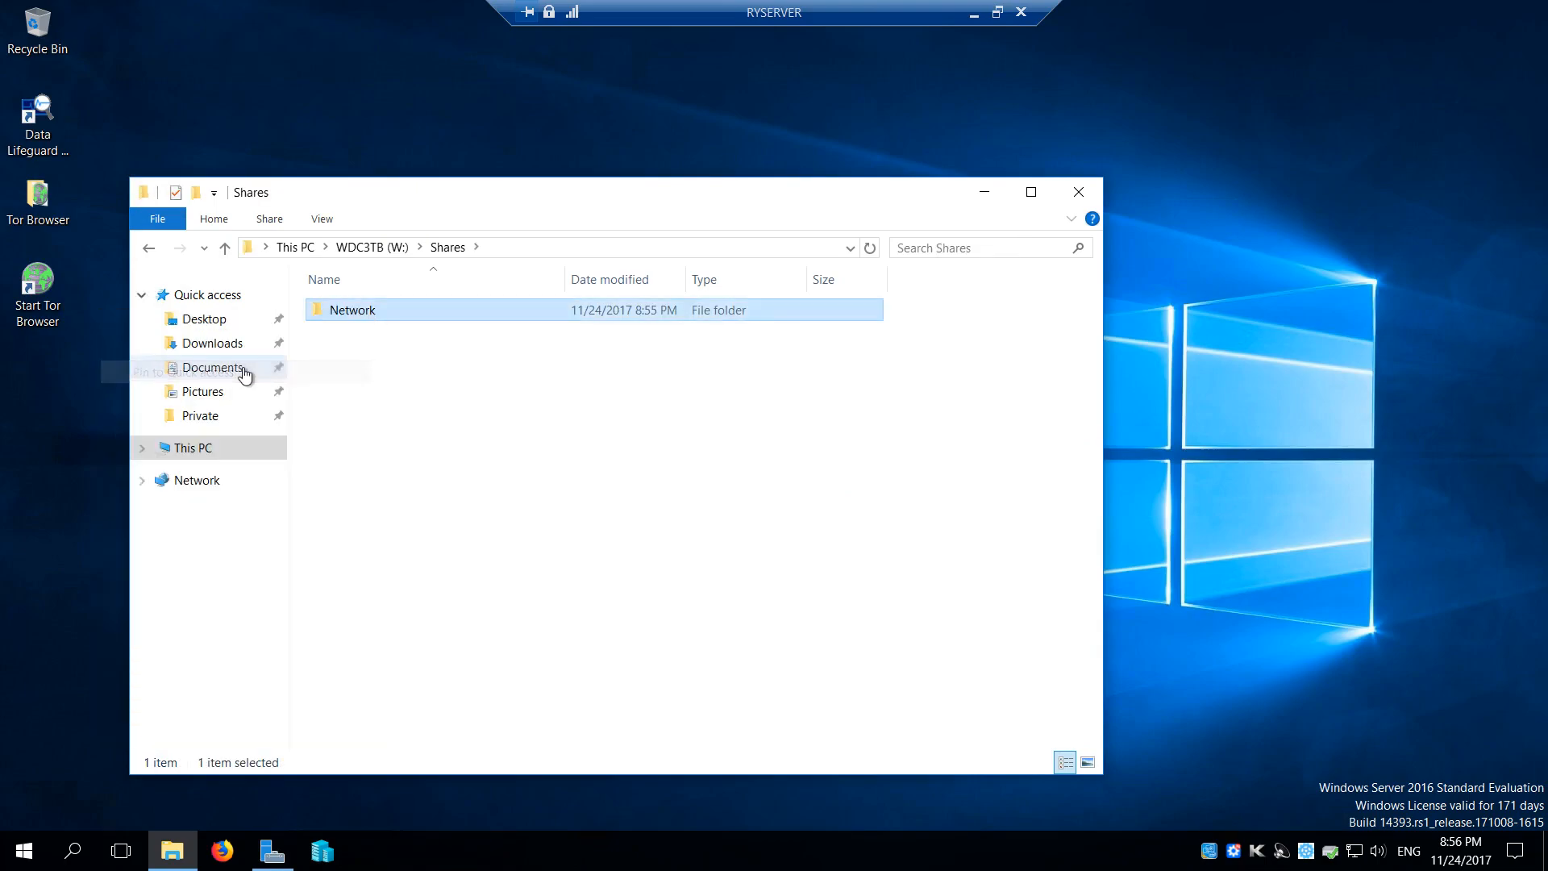
double_click(372, 313)
left_click(447, 247)
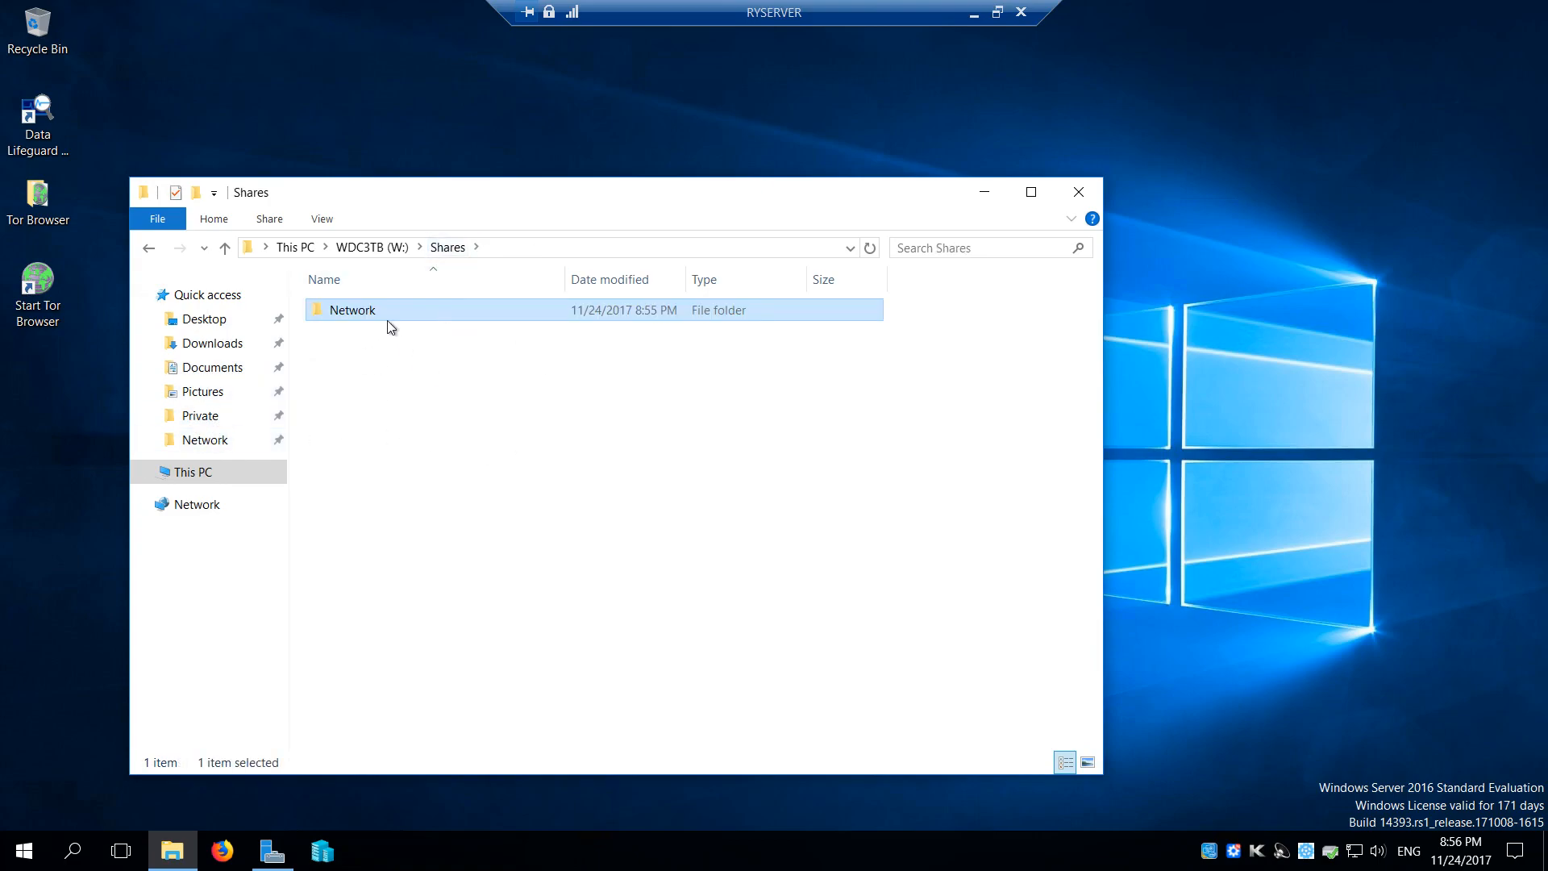
right_click(382, 313)
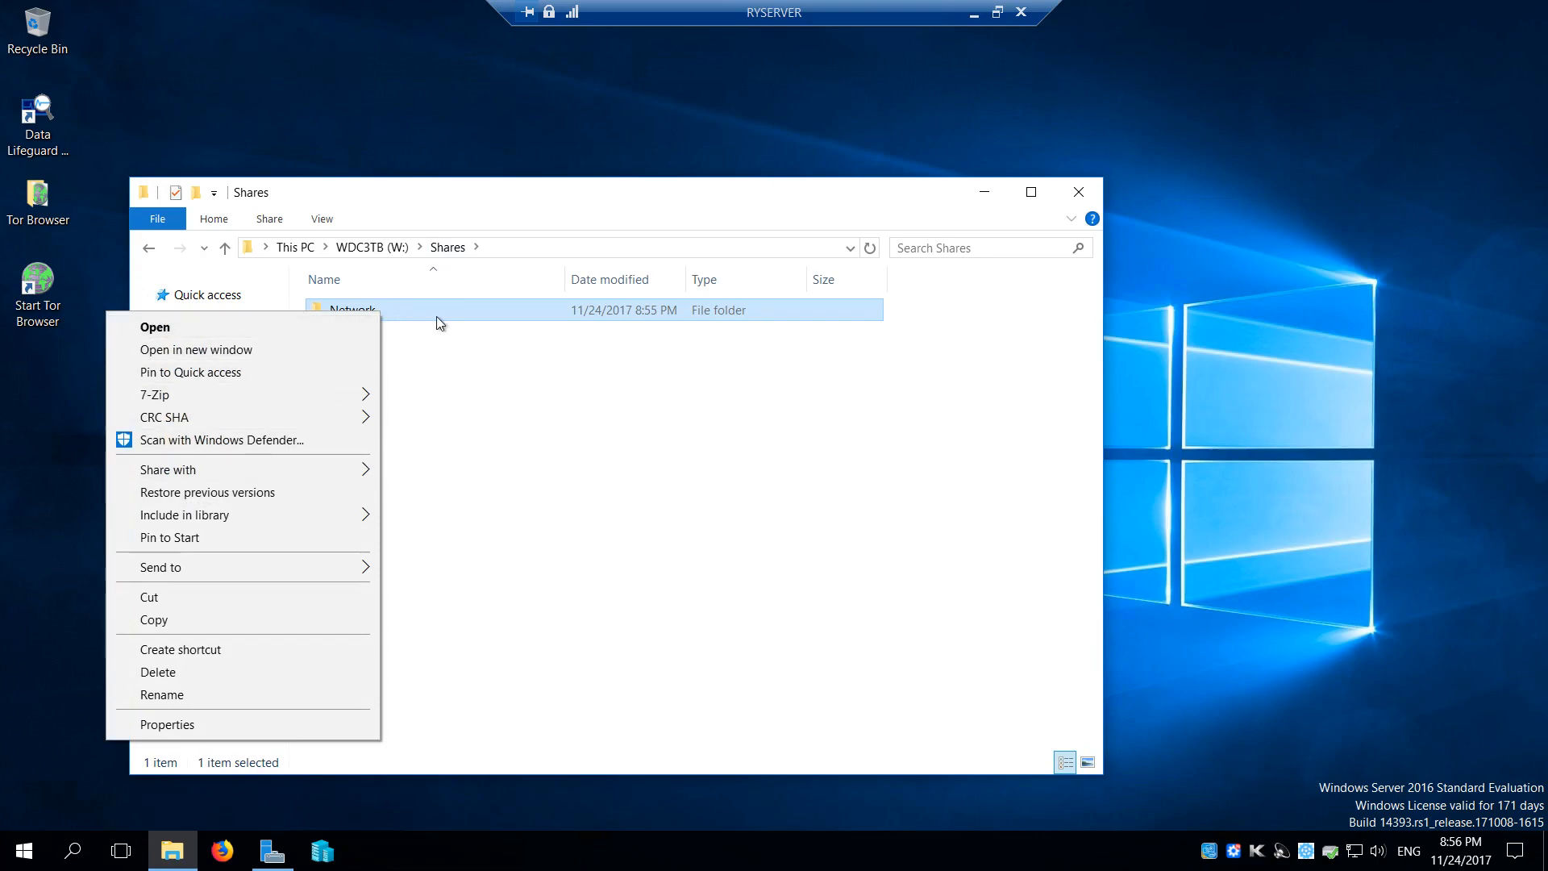
left_click(442, 312)
left_click(421, 341)
left_click(418, 309)
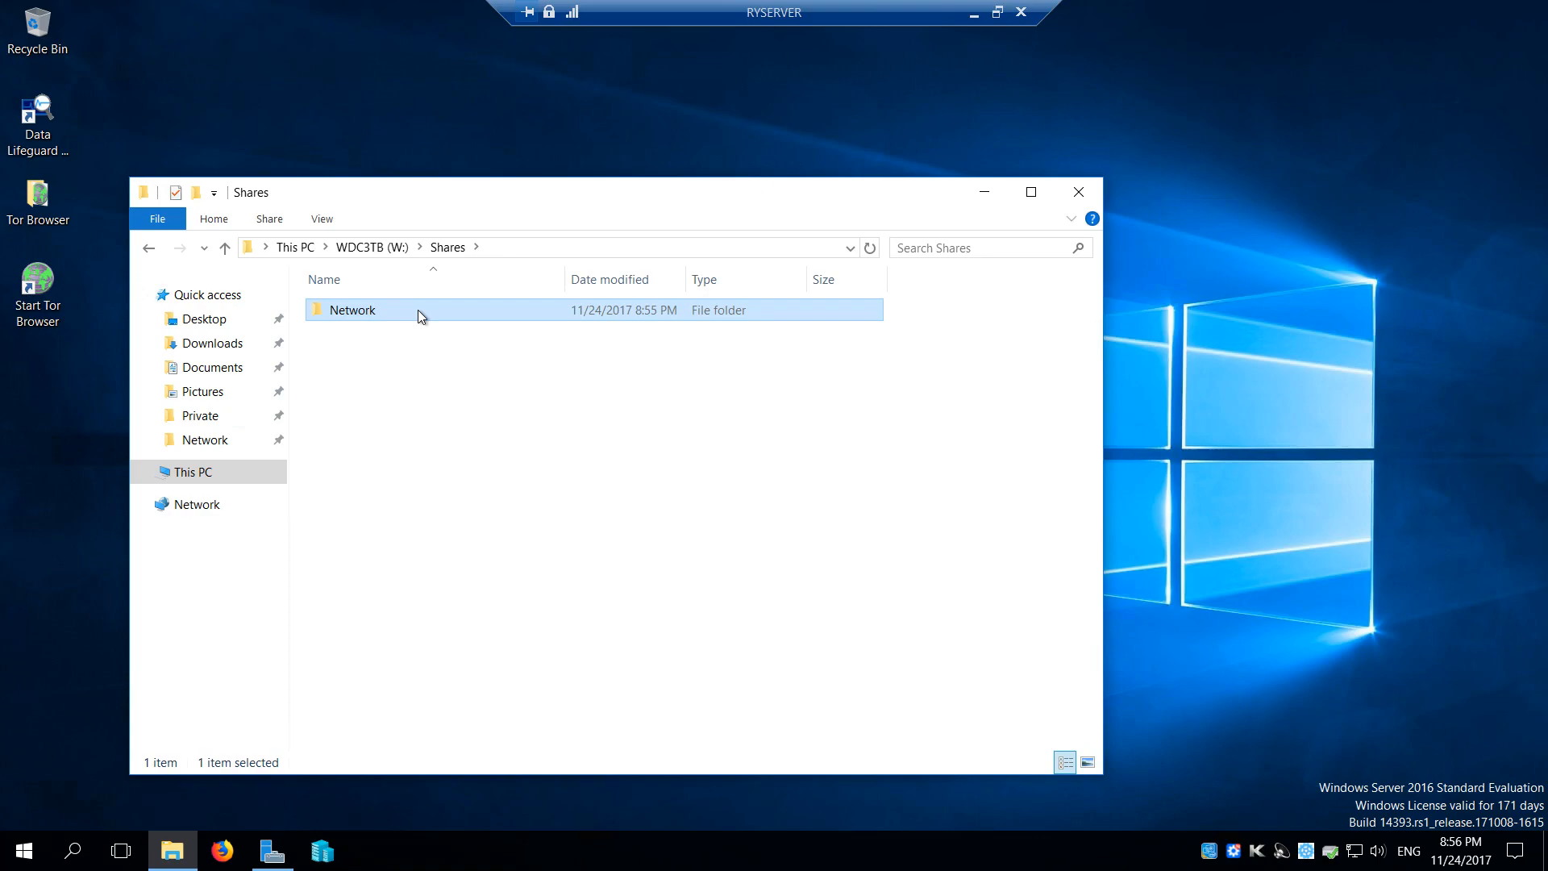
In the Network folder's advanced sharing settings, enter 1 as the limit on simultaneous users and step it upward
right_click(418, 309)
left_click(283, 725)
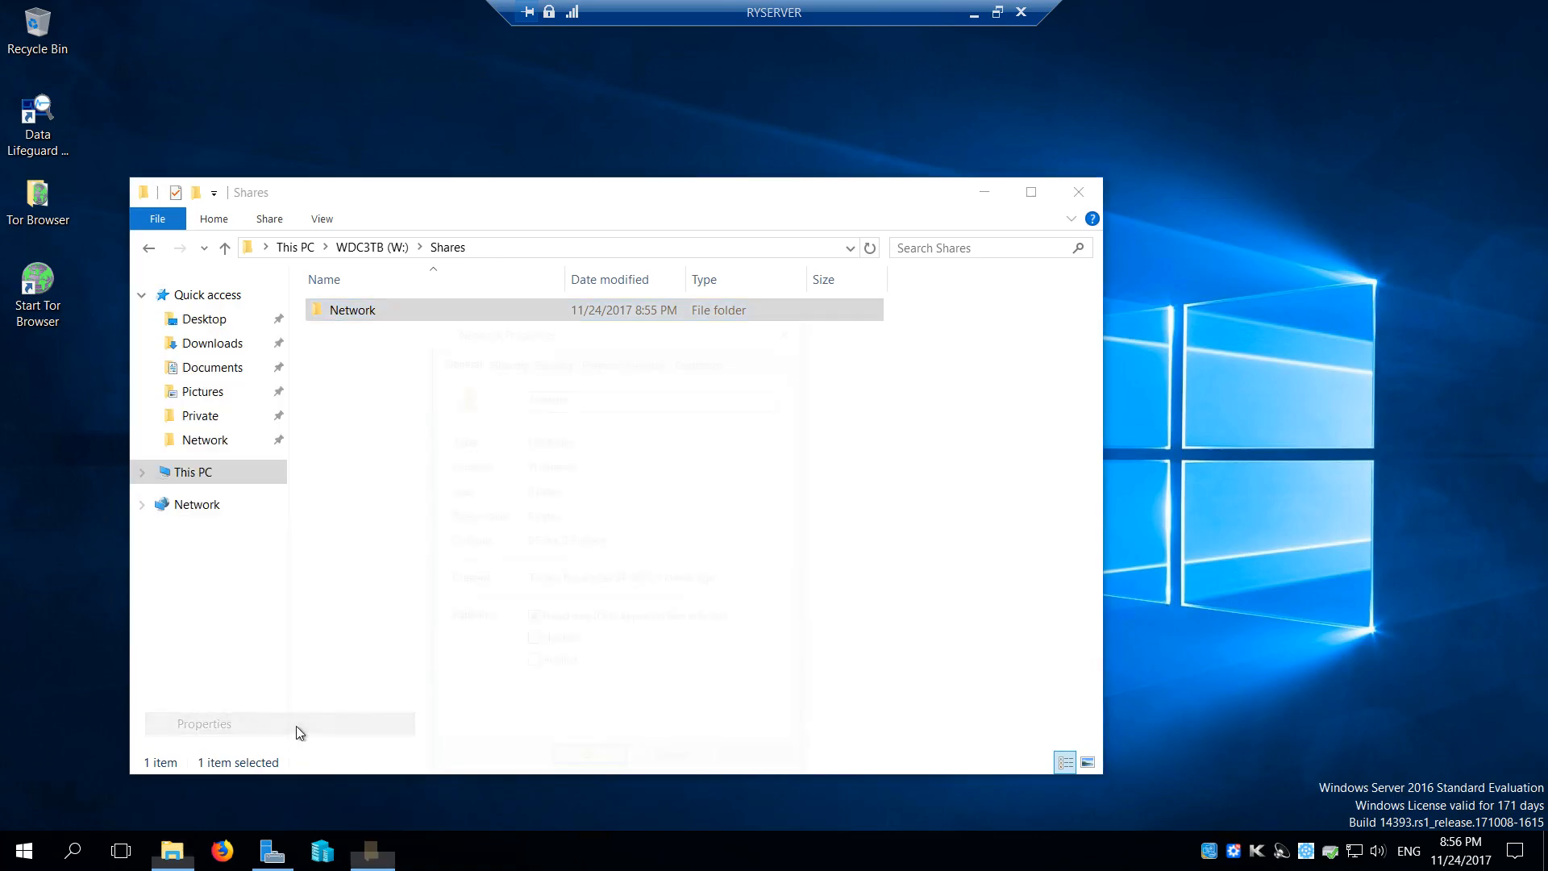
left_click(505, 359)
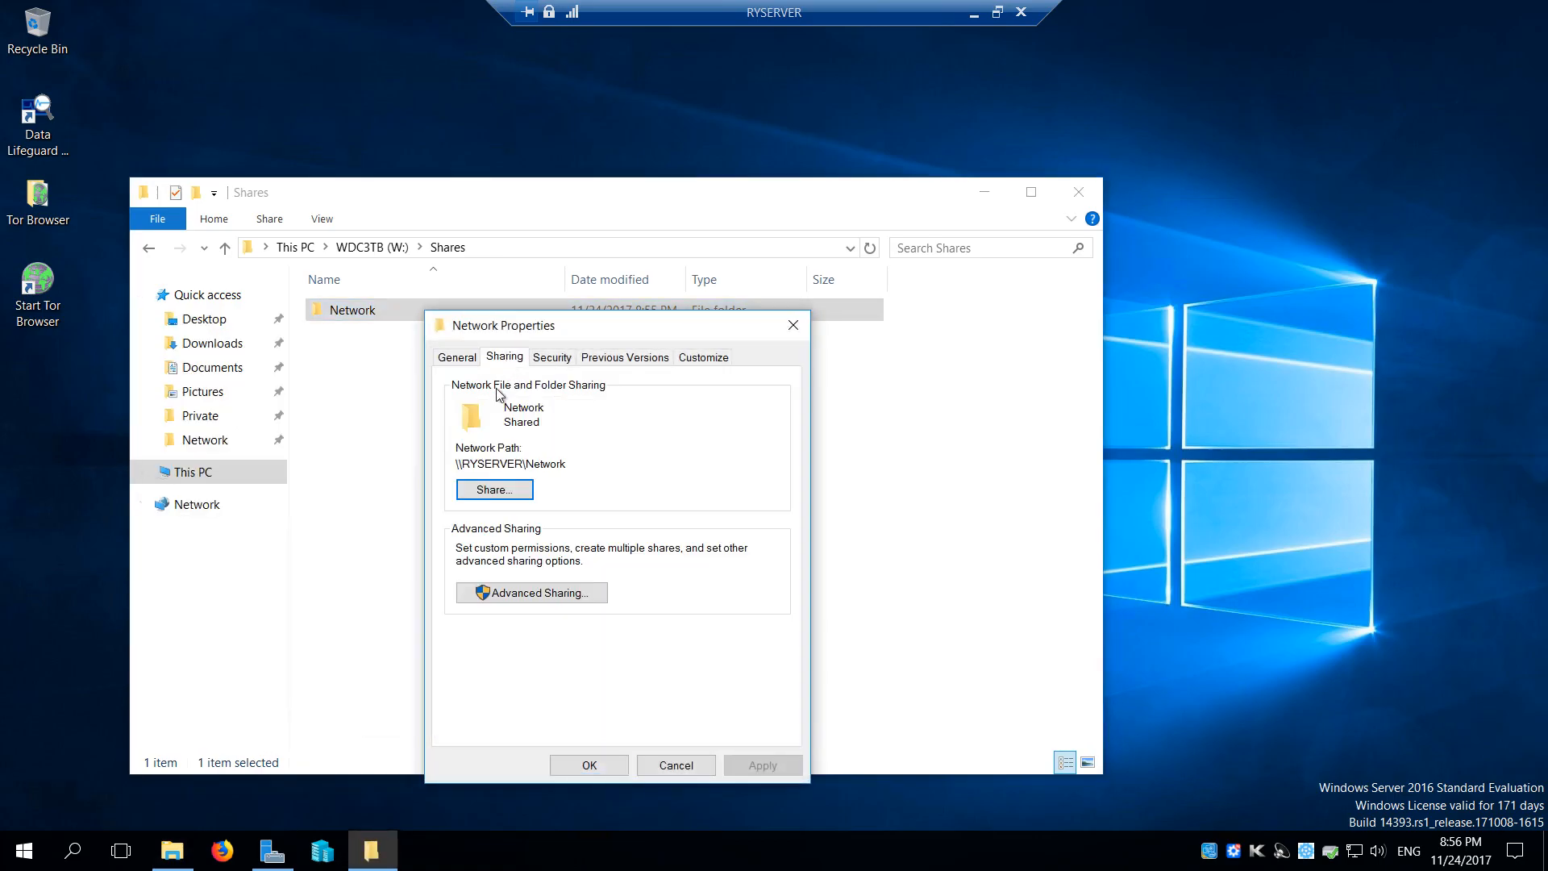
left_click(529, 595)
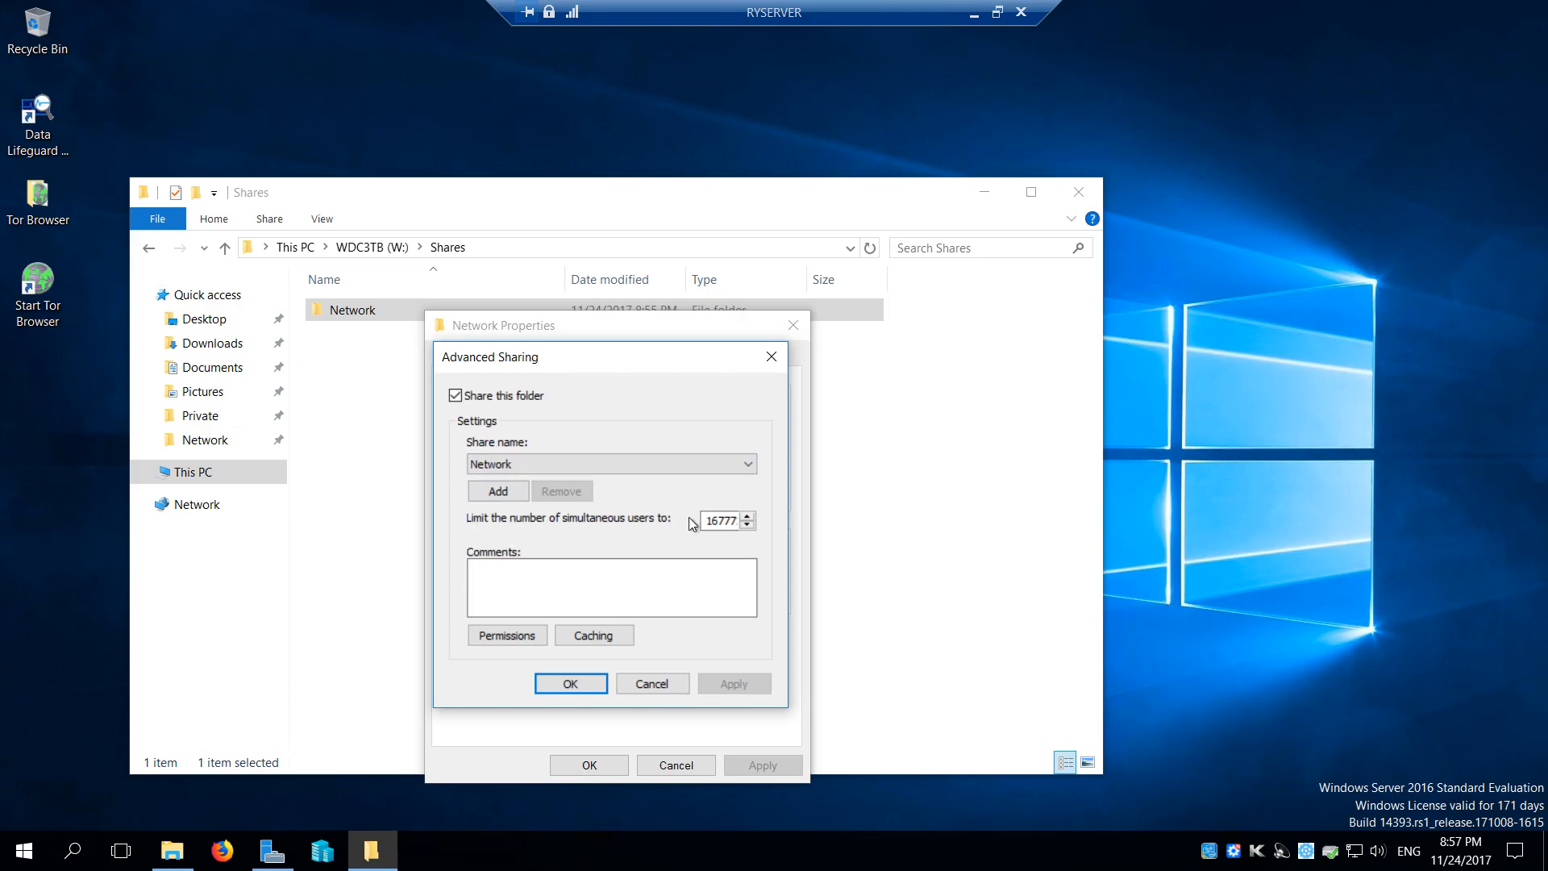
double_click(727, 520)
type("1")
left_click(748, 516)
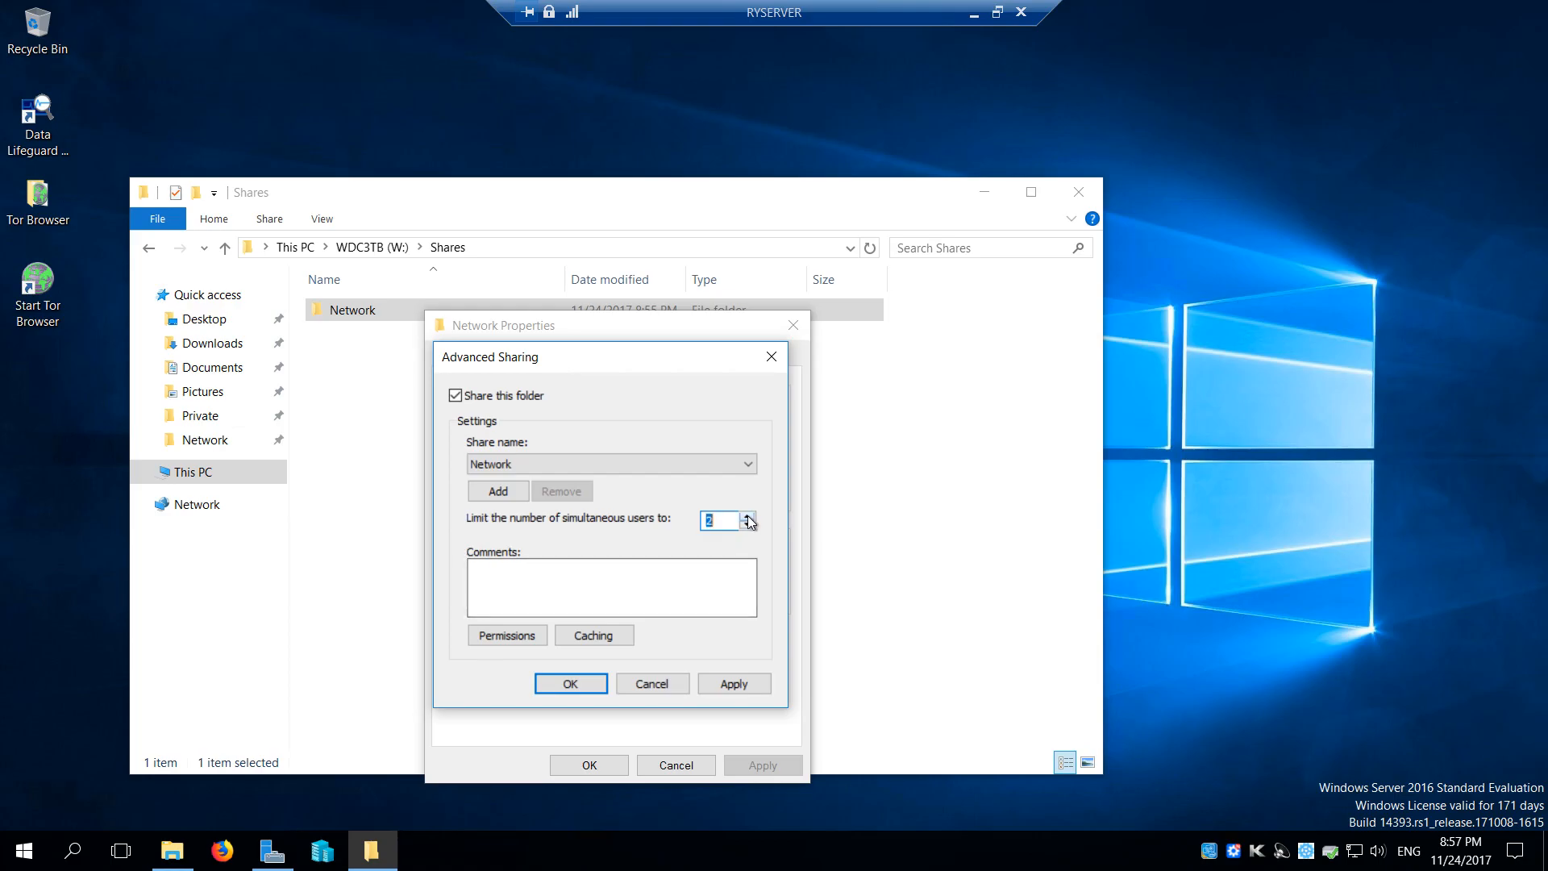
left_click(725, 519)
In the Network folder's share permissions, clear the Full Control, Change and Read allowances for Everyone
left_click(511, 638)
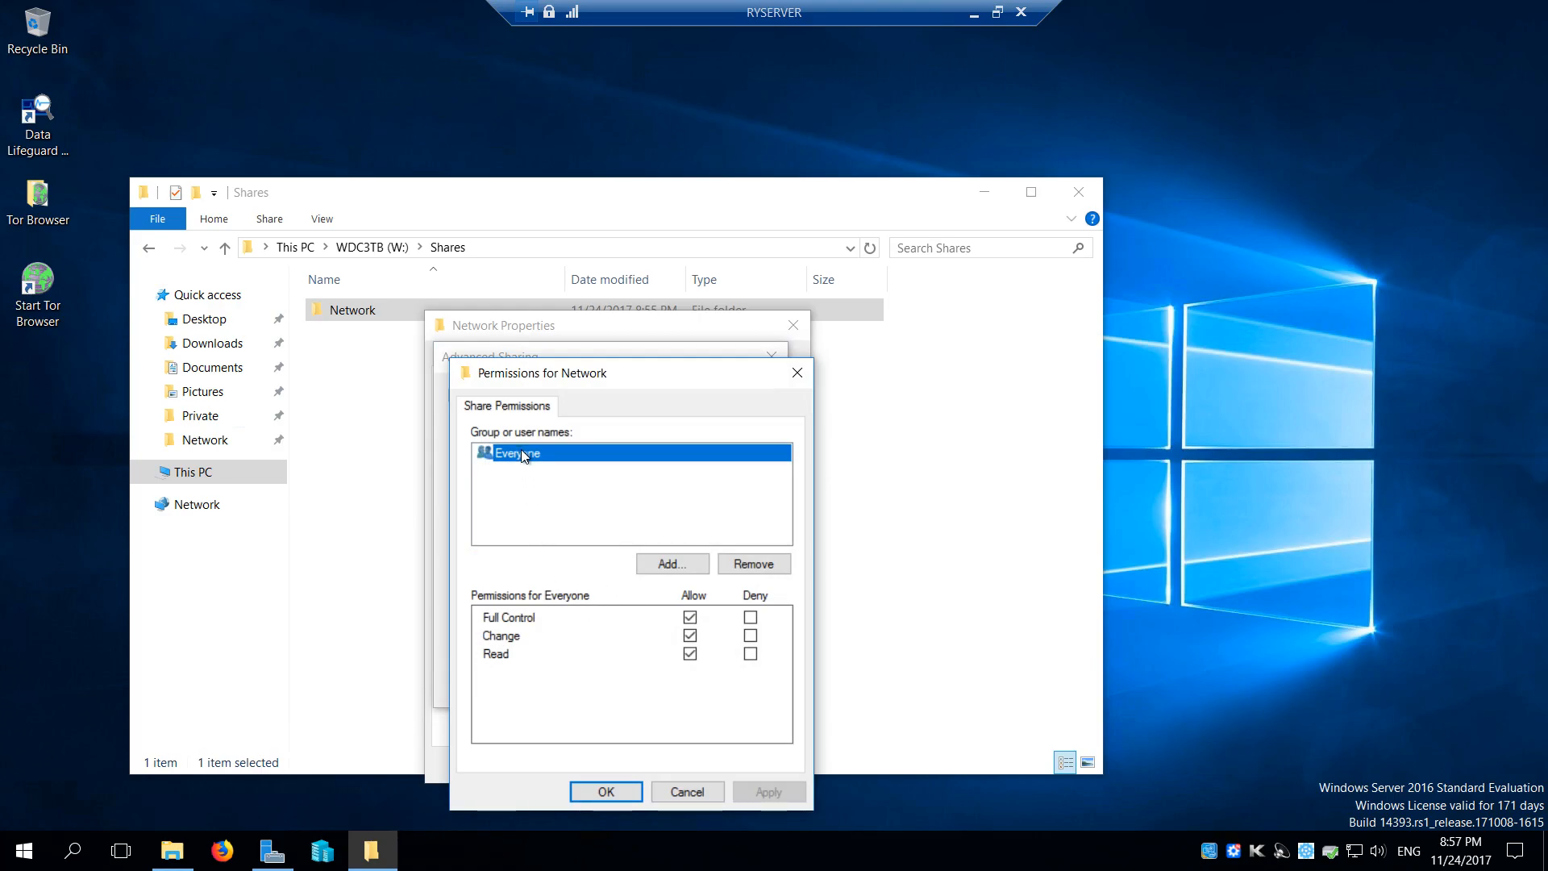
left_click(691, 617)
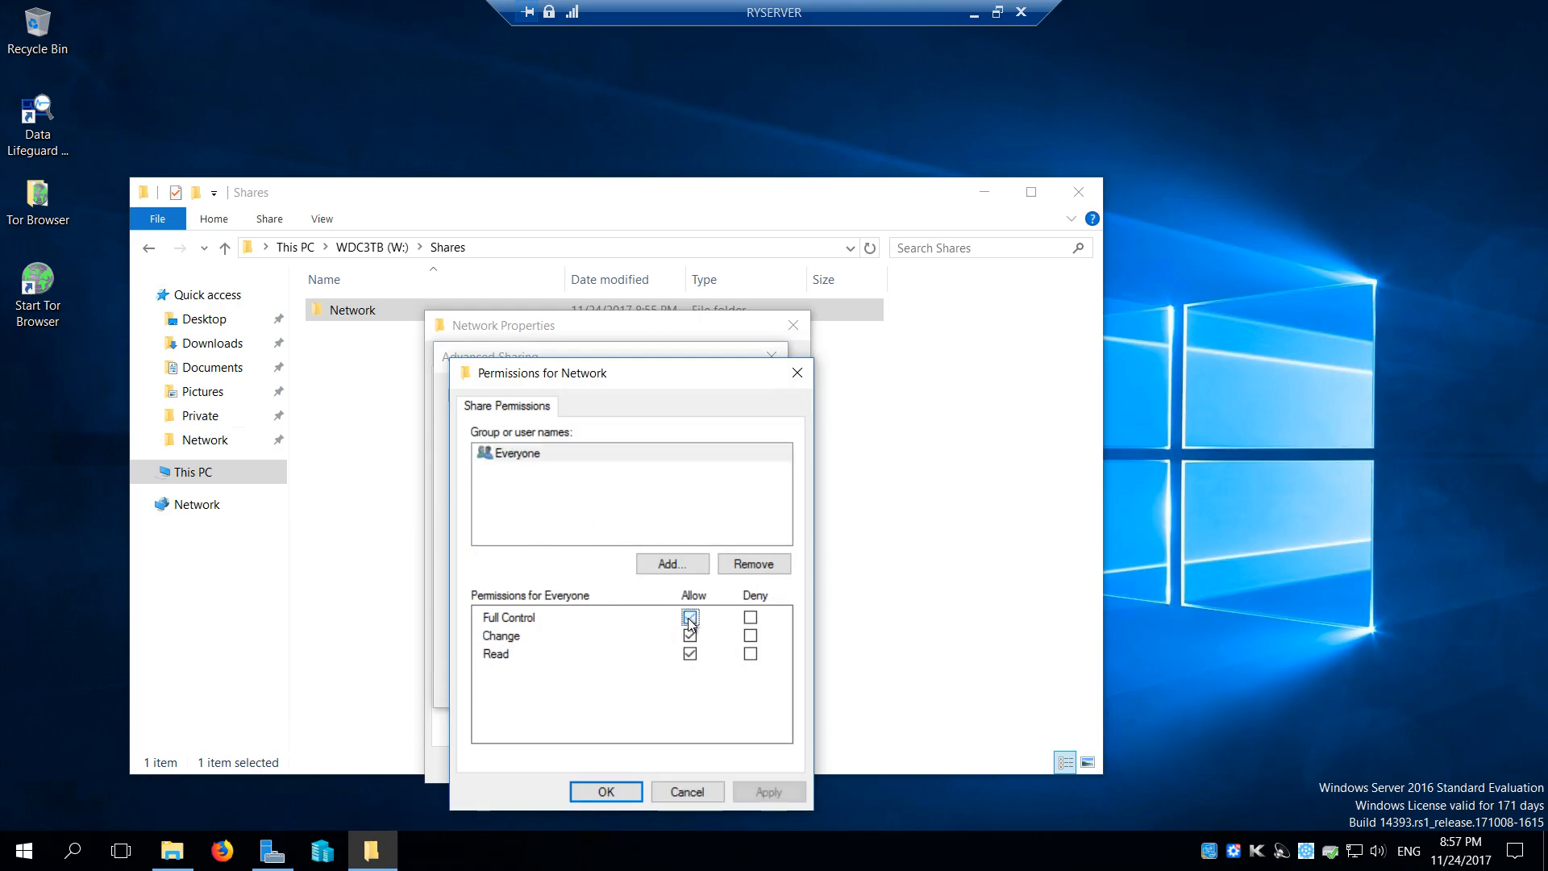
left_click(691, 654)
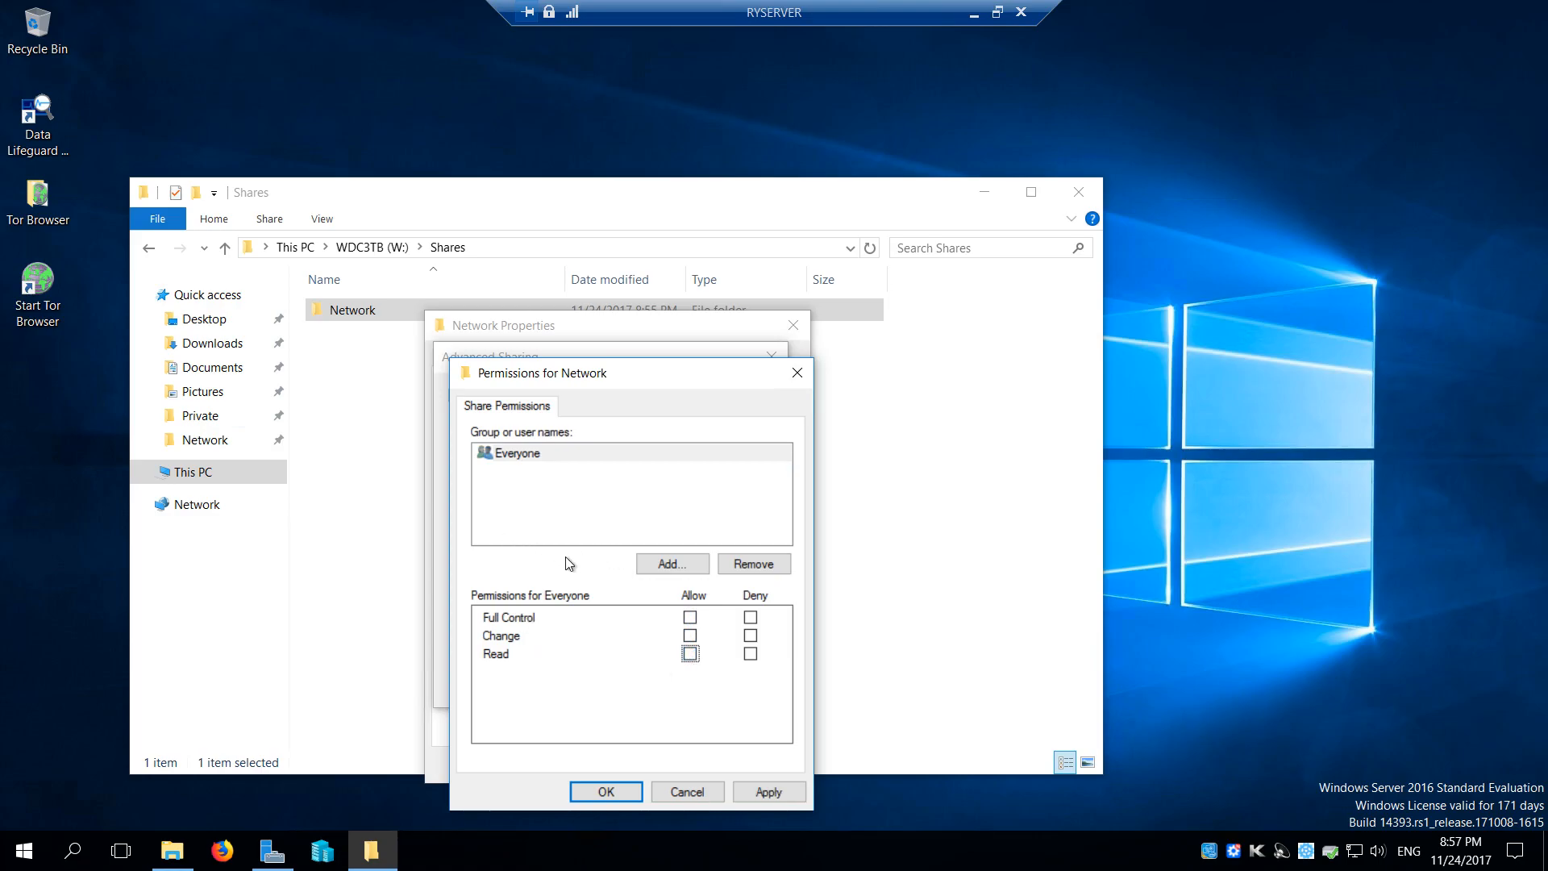
Look up rylab\administrator and add the matching Administrator user to the Network share permissions
left_click(666, 564)
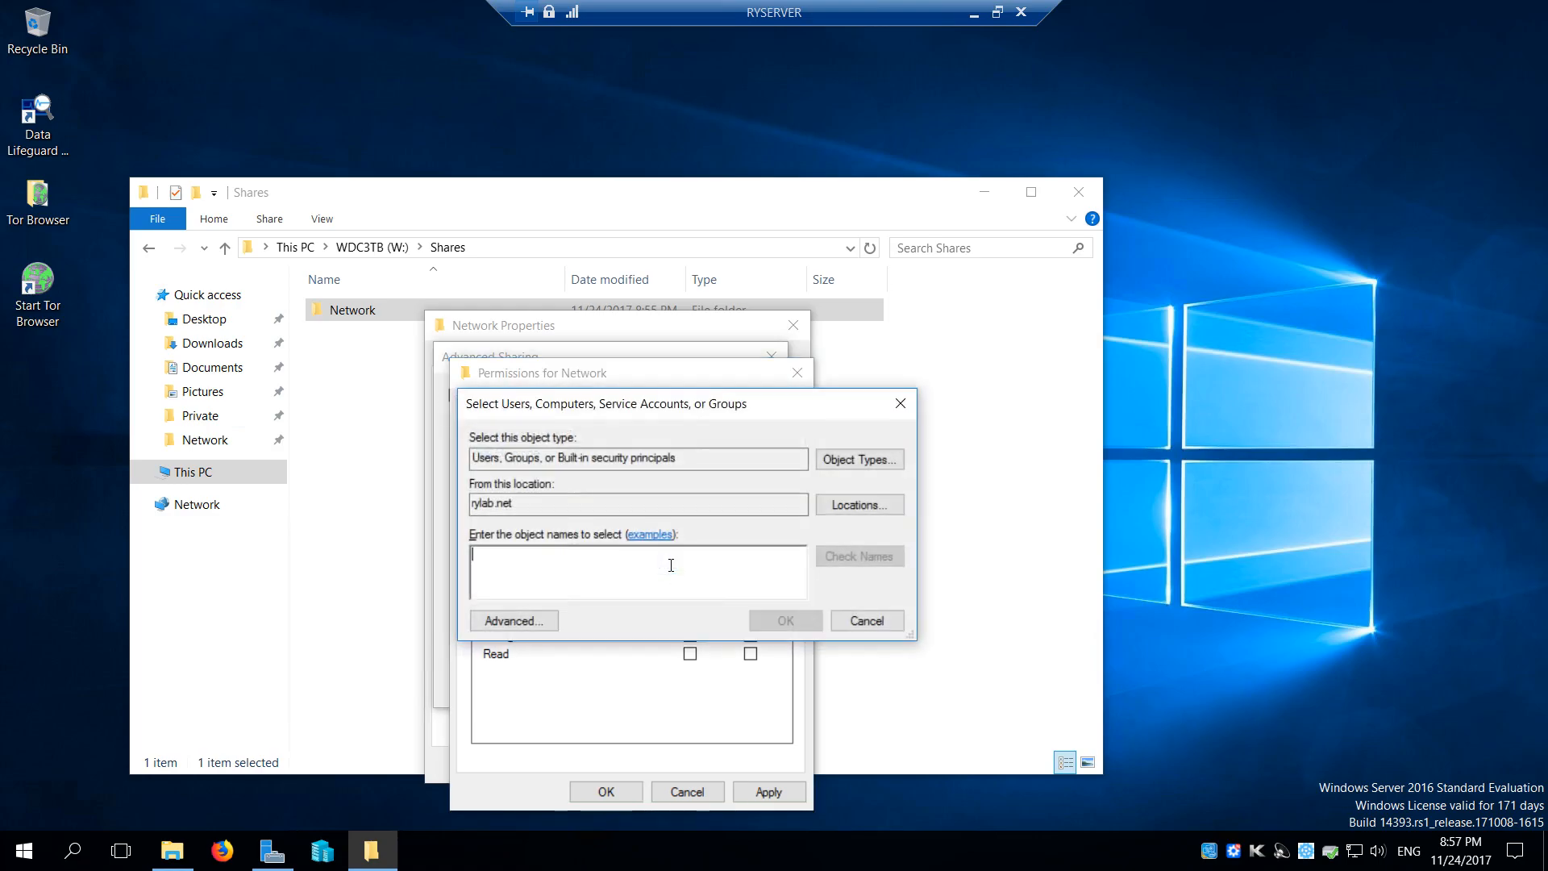
type("rylab")
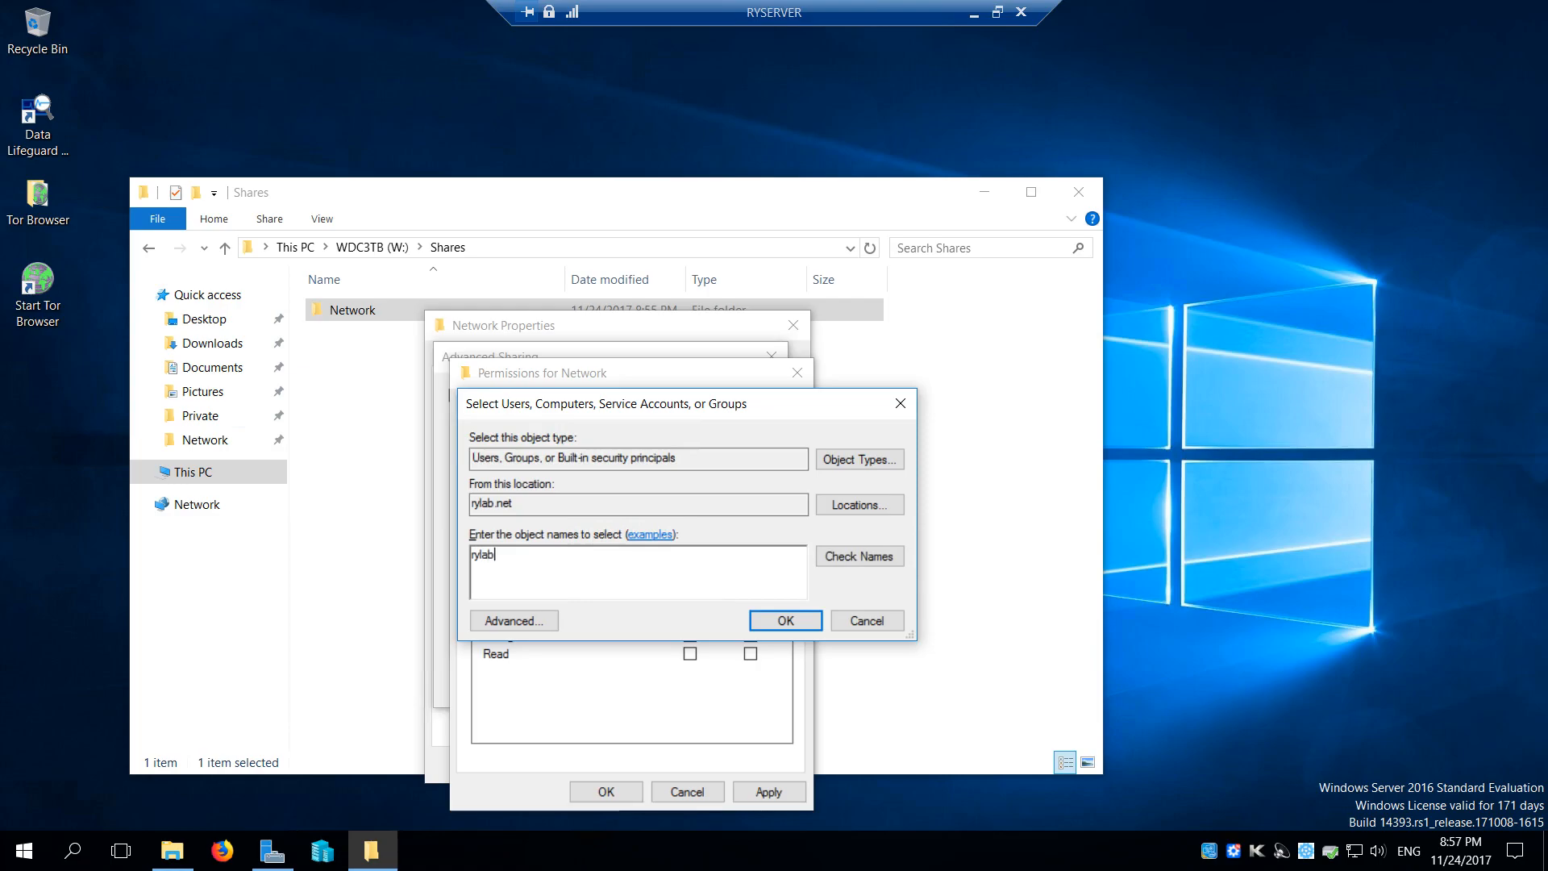
type("\\administrator")
left_click(848, 560)
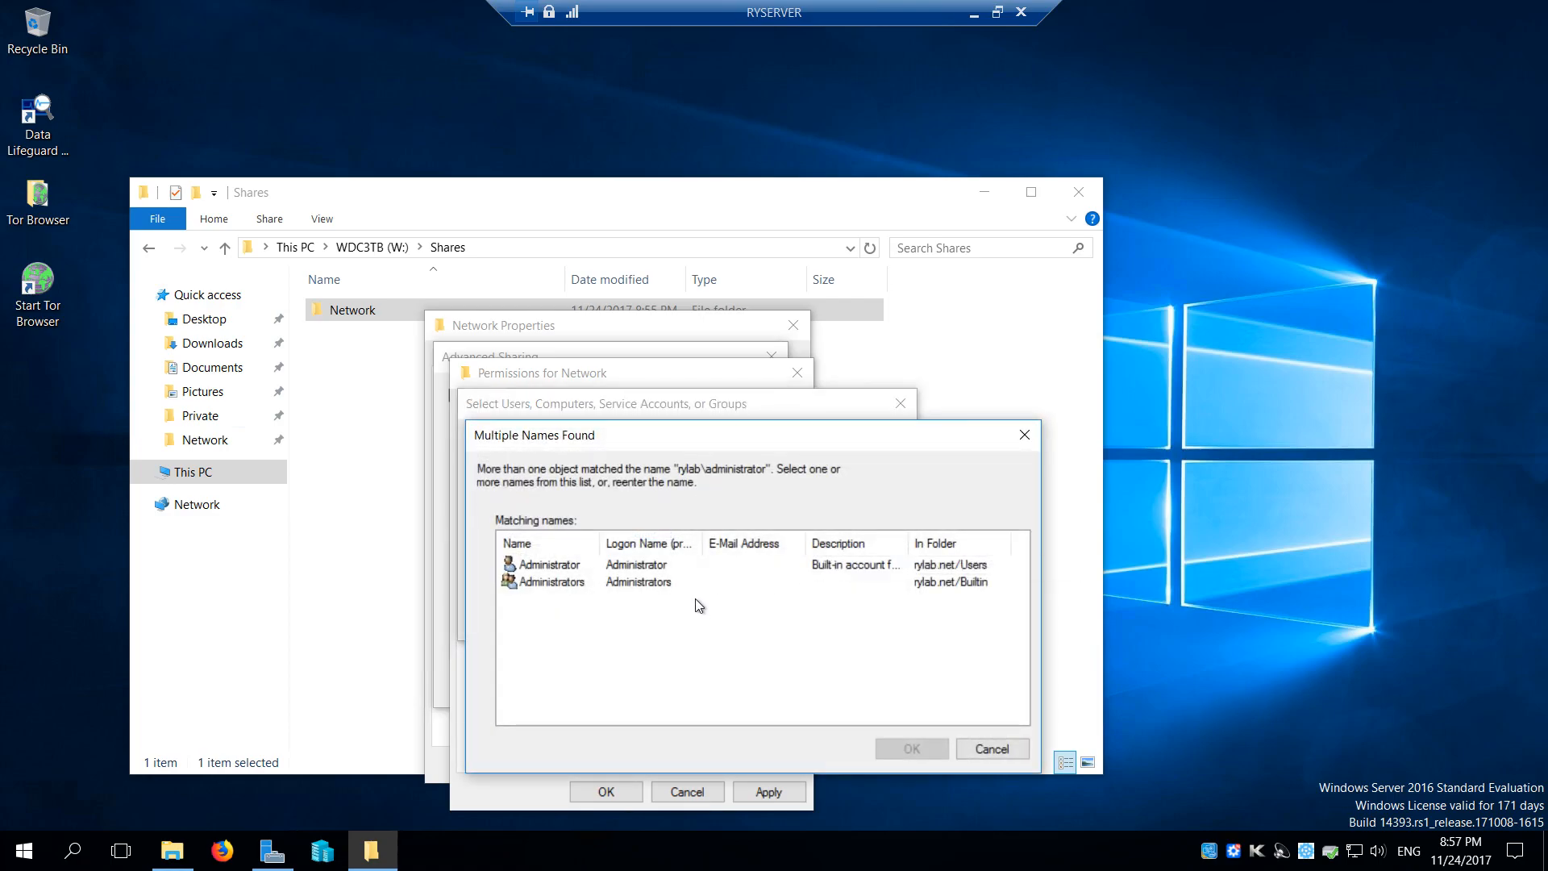
left_click(661, 568)
left_click(910, 750)
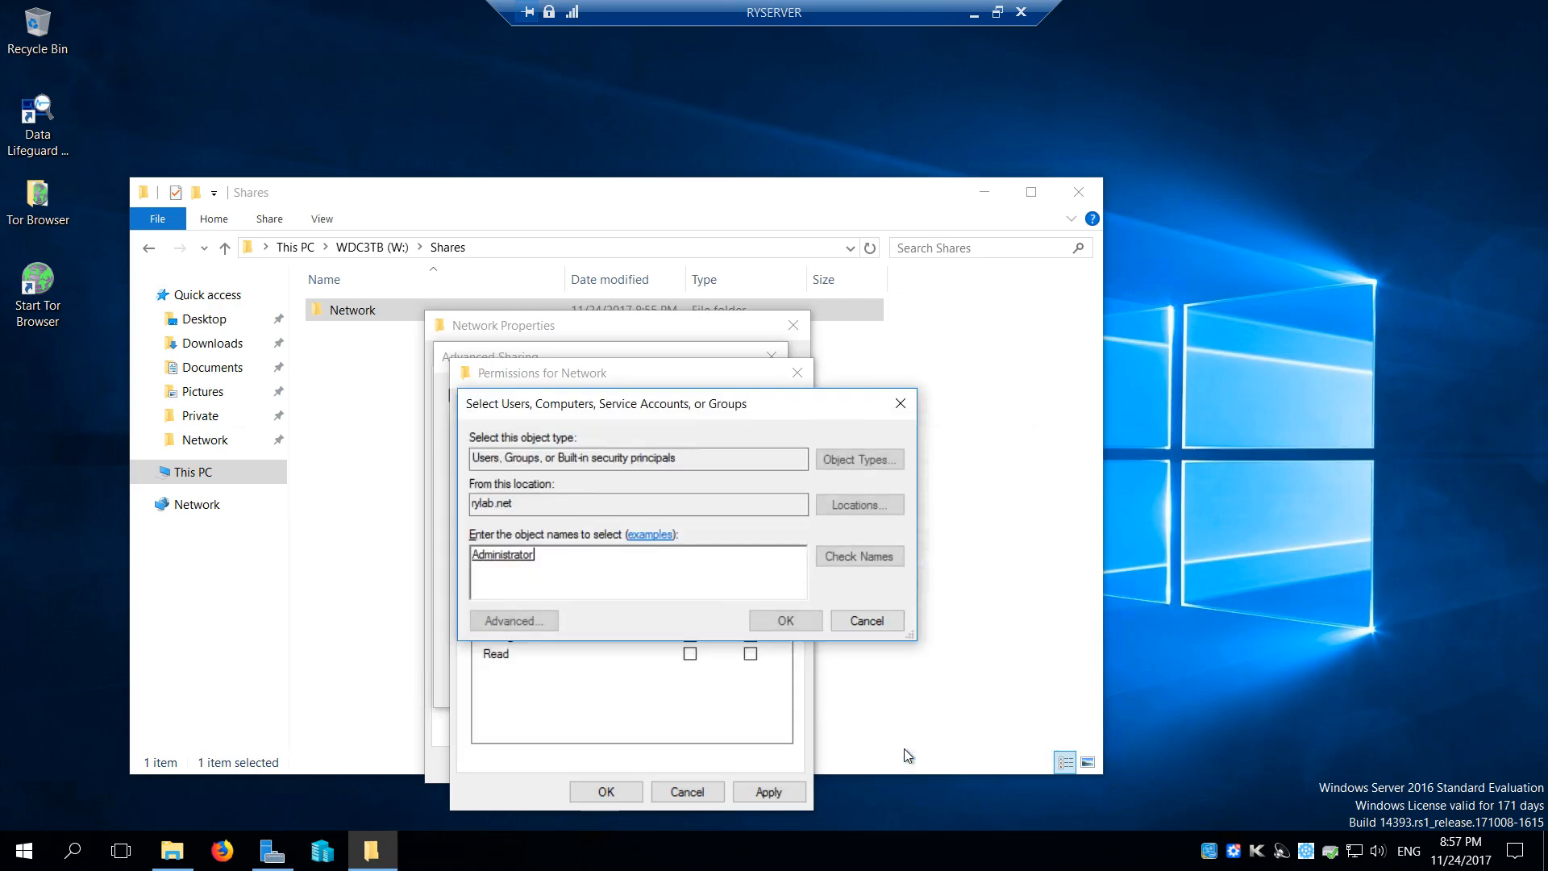
left_click(786, 620)
Allow Administrator Full Control of the Network share, apply the sharing settings and close the folder's properties
left_click(689, 617)
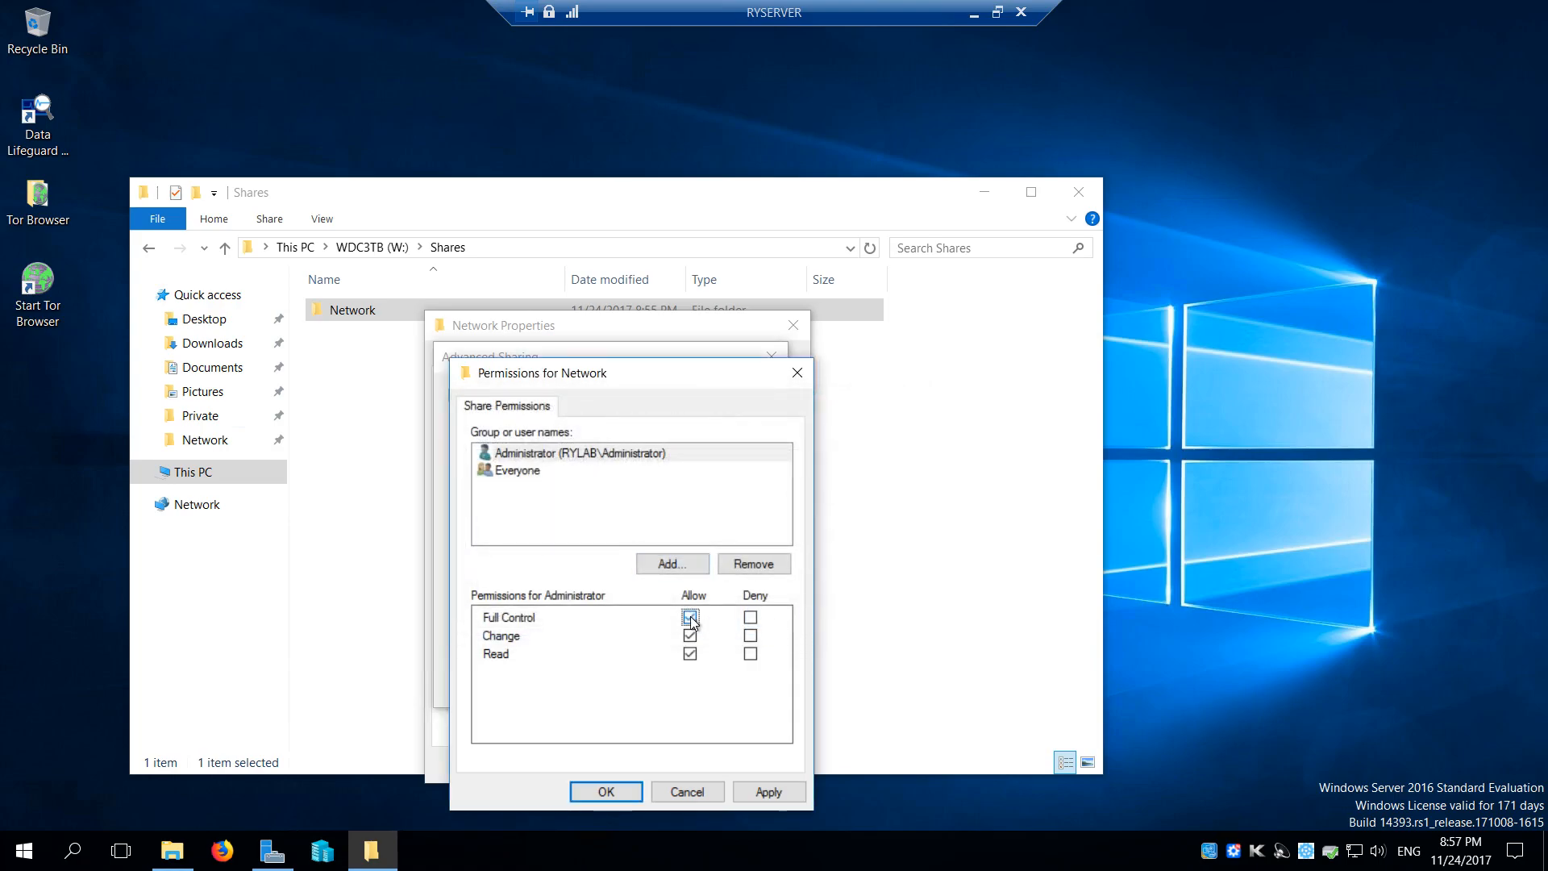
left_click(776, 791)
left_click(606, 792)
left_click(732, 684)
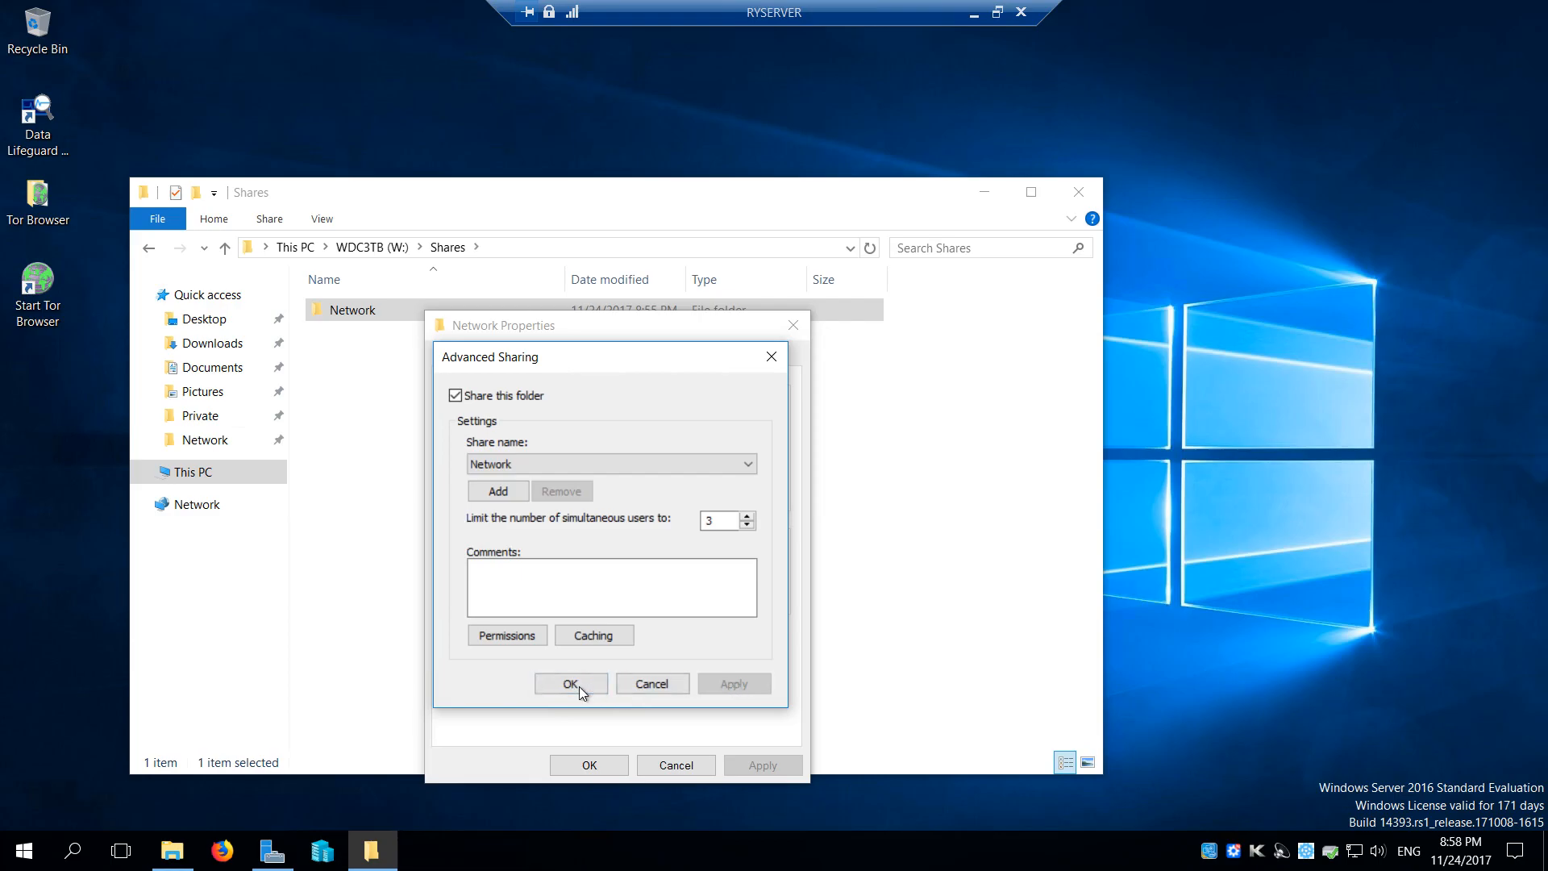
left_click(575, 684)
left_click(588, 766)
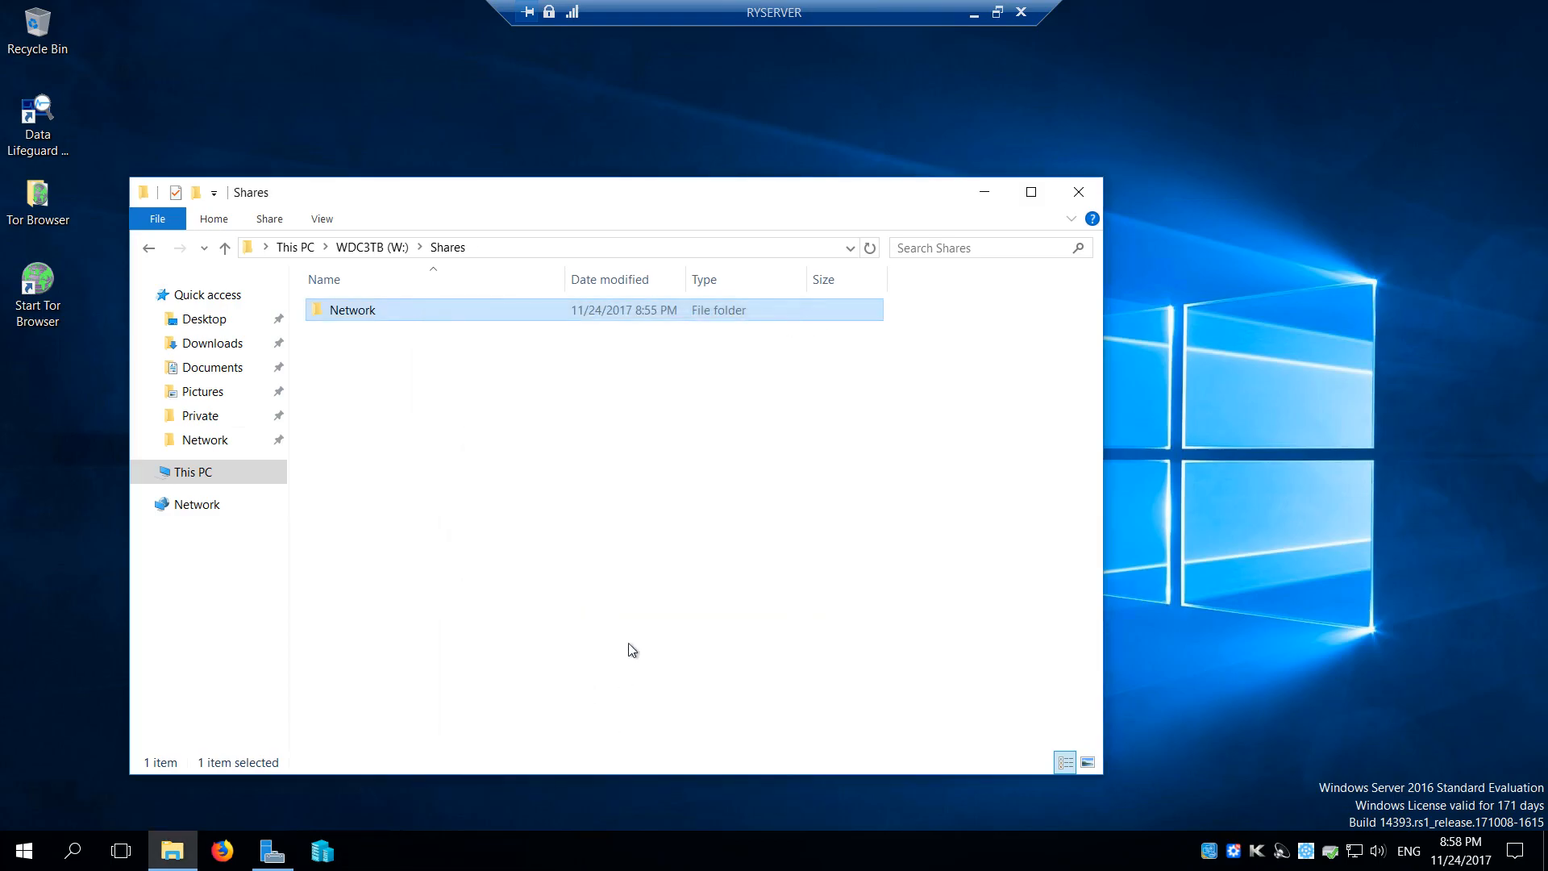
Close File Explorer on the server and minimise the RYSERVER remote session to reach the local desktop
left_click(1078, 192)
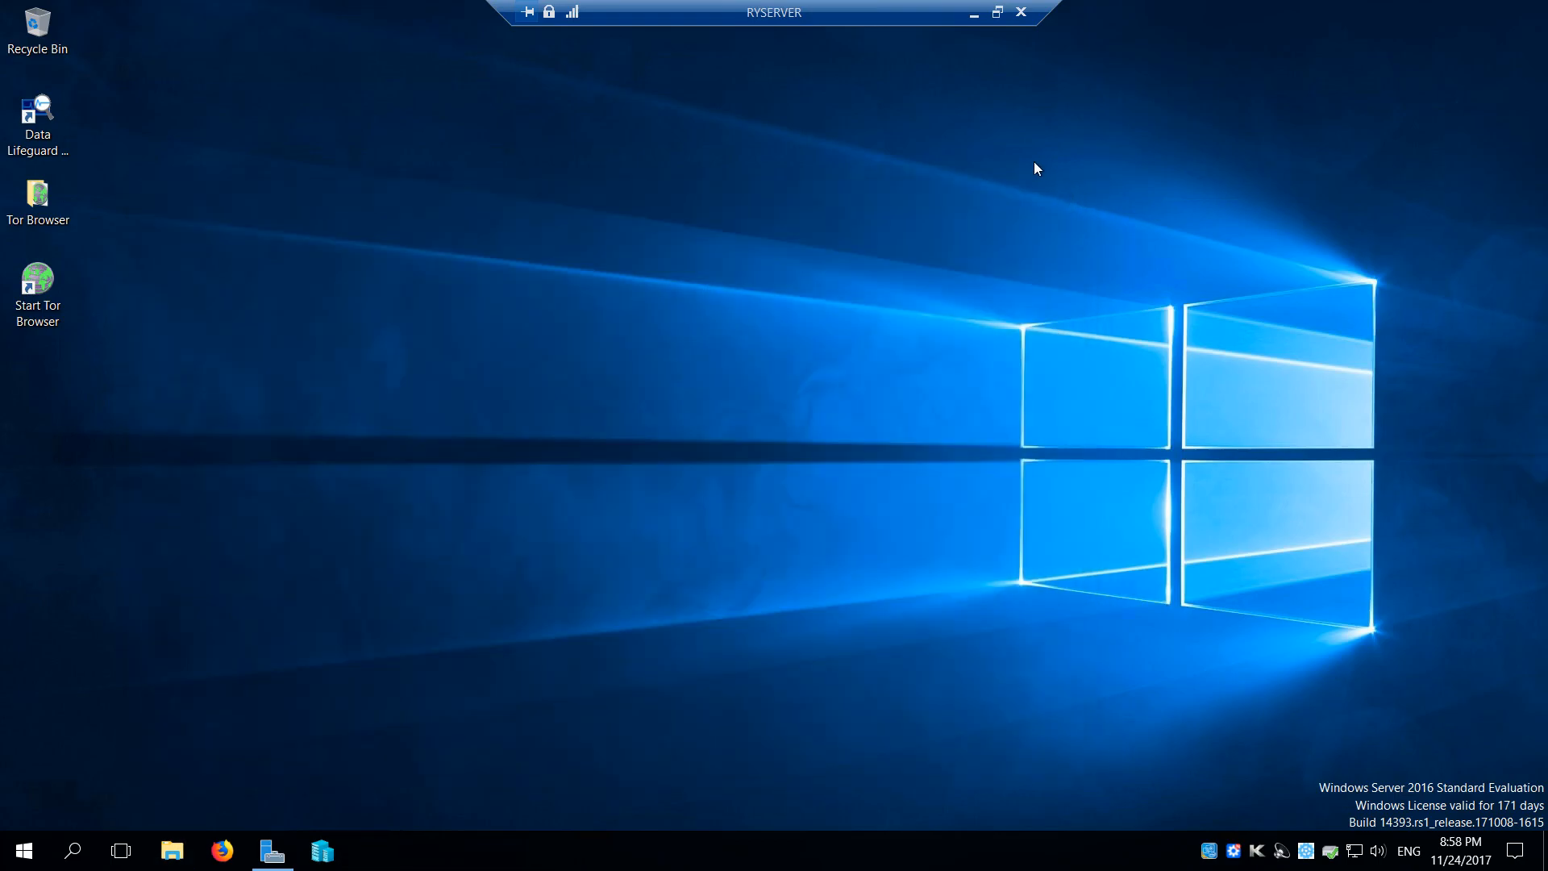
left_click(974, 14)
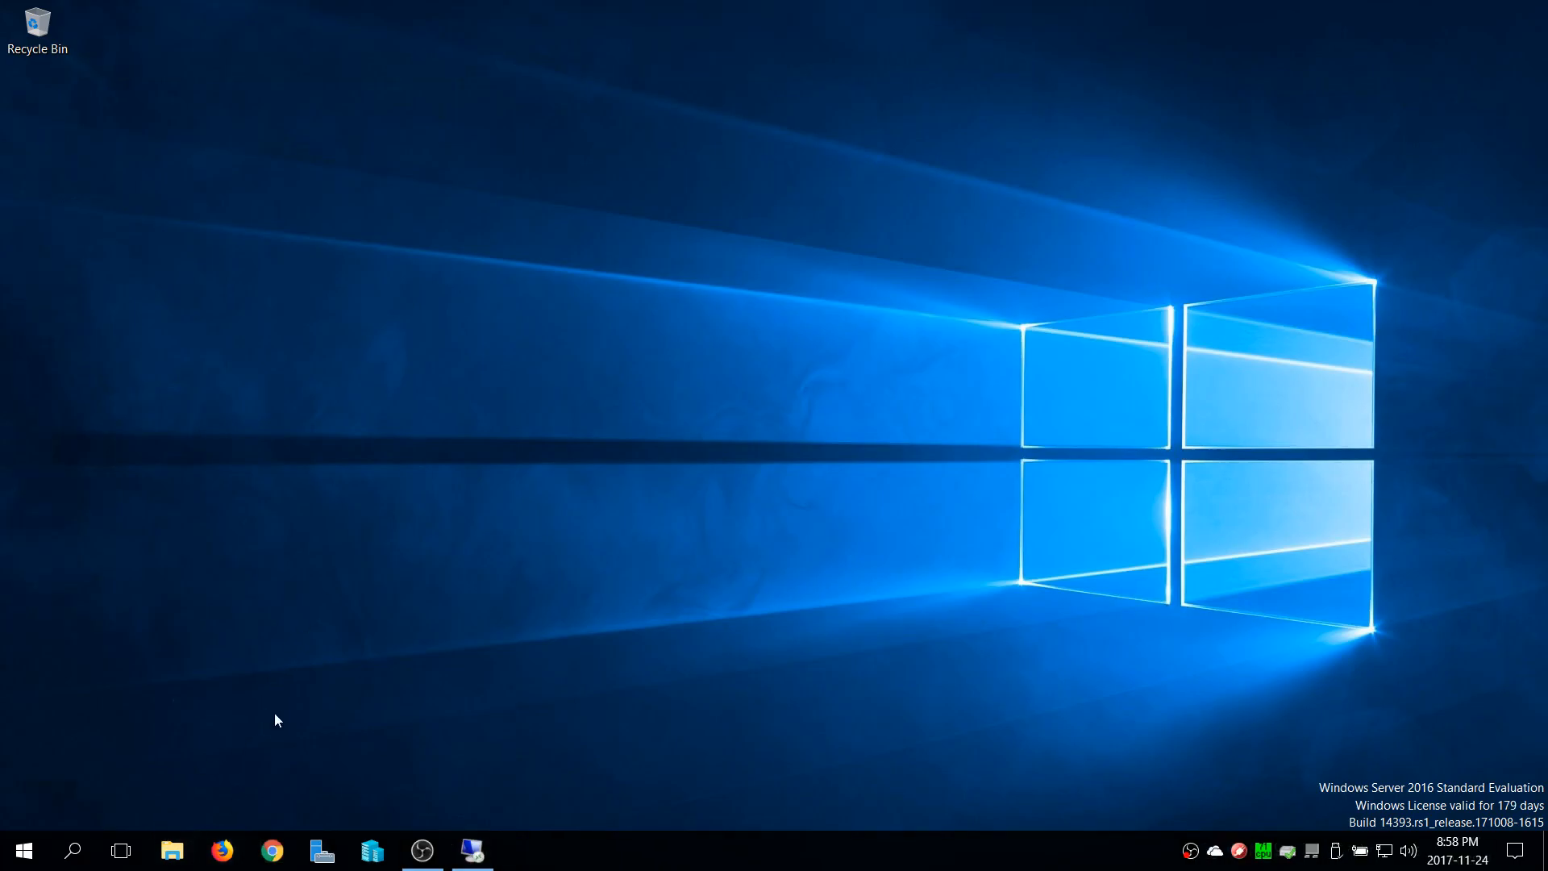
left_click(471, 850)
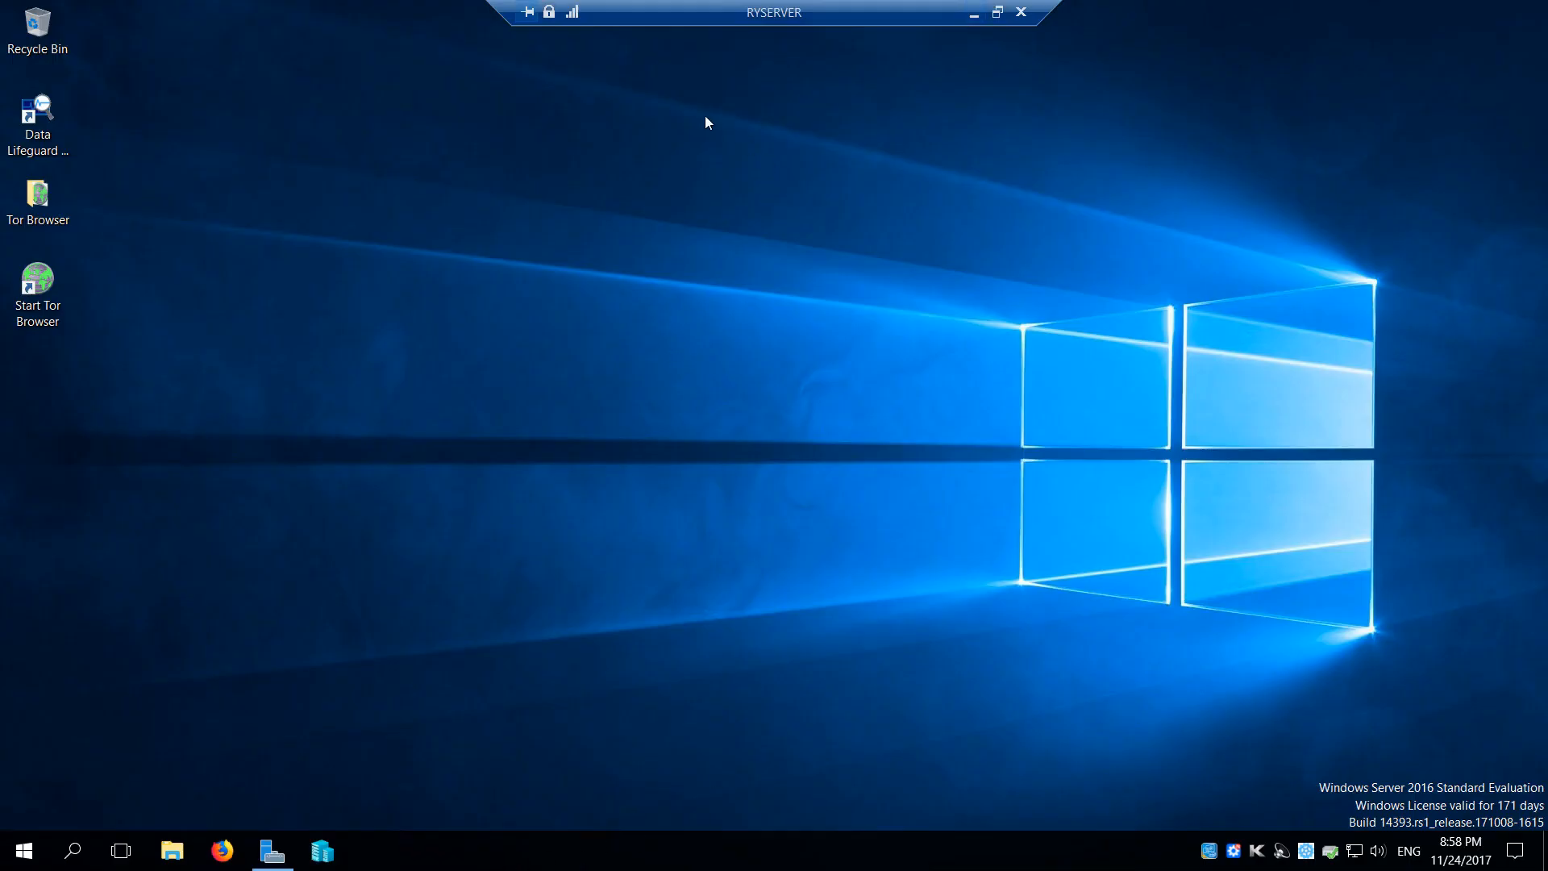
left_click(974, 13)
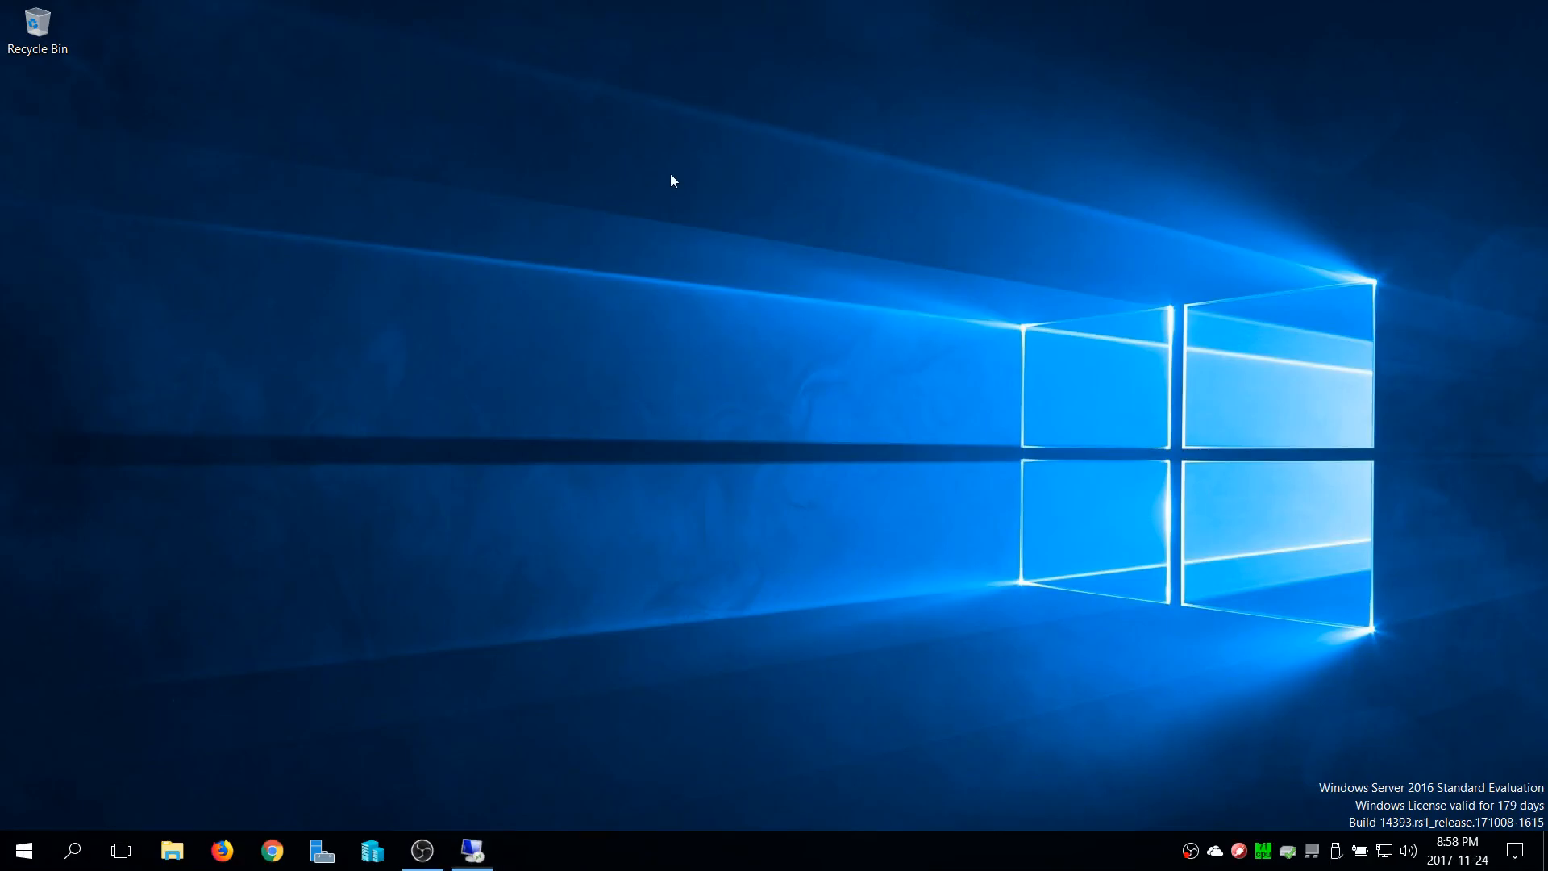
View the local computer's CPU performance in Task Manager, and close it
right_click(1088, 857)
left_click(1142, 763)
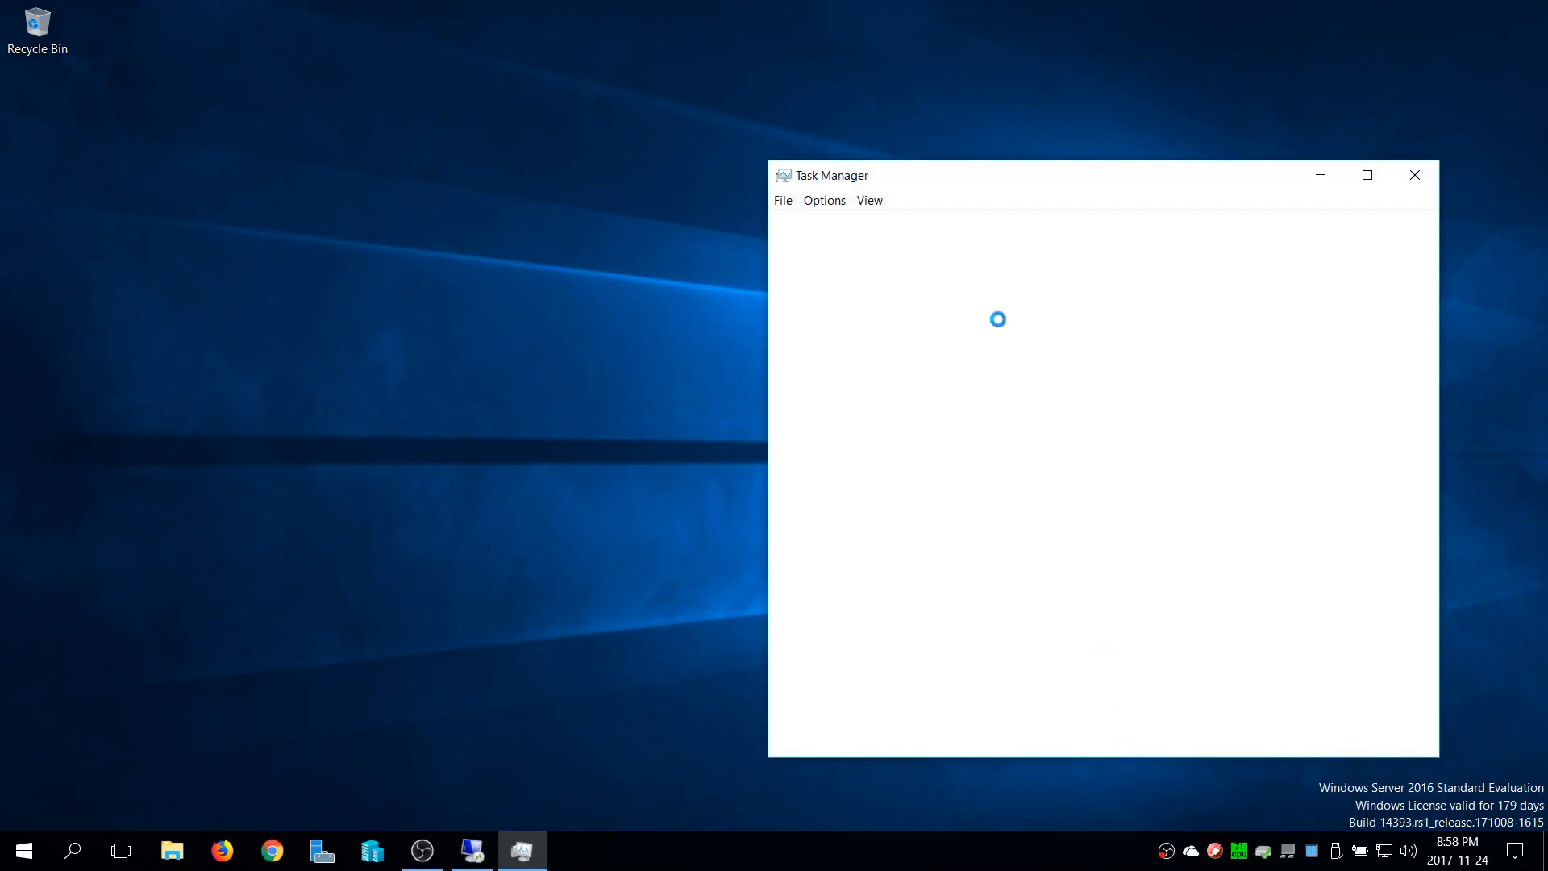
left_click(869, 226)
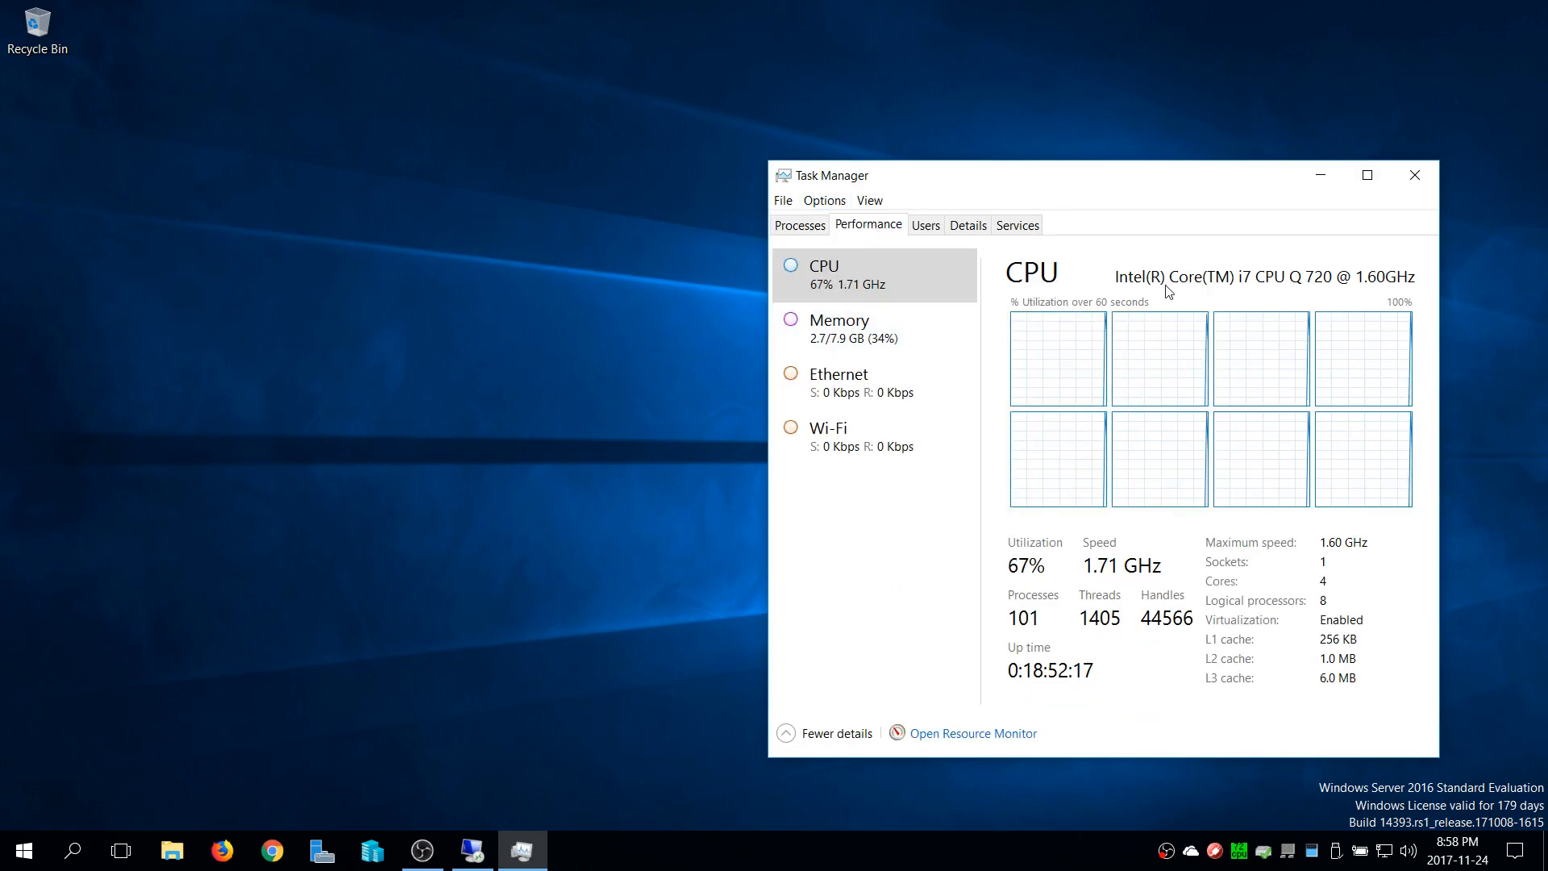
left_click(1413, 184)
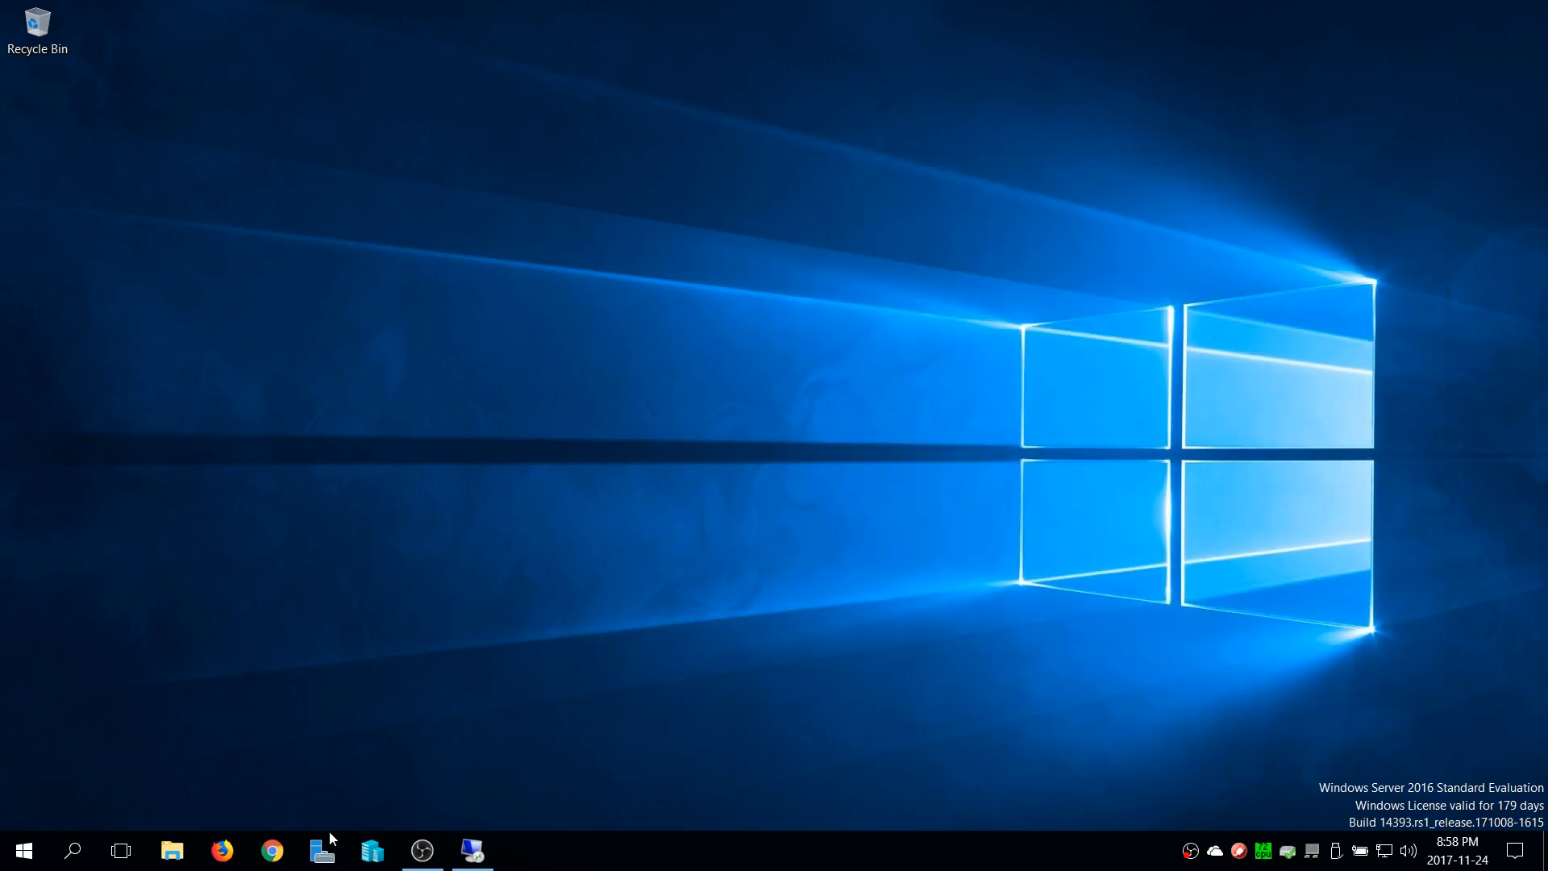
View the local server's properties in Server Manager, and close it
left_click(332, 842)
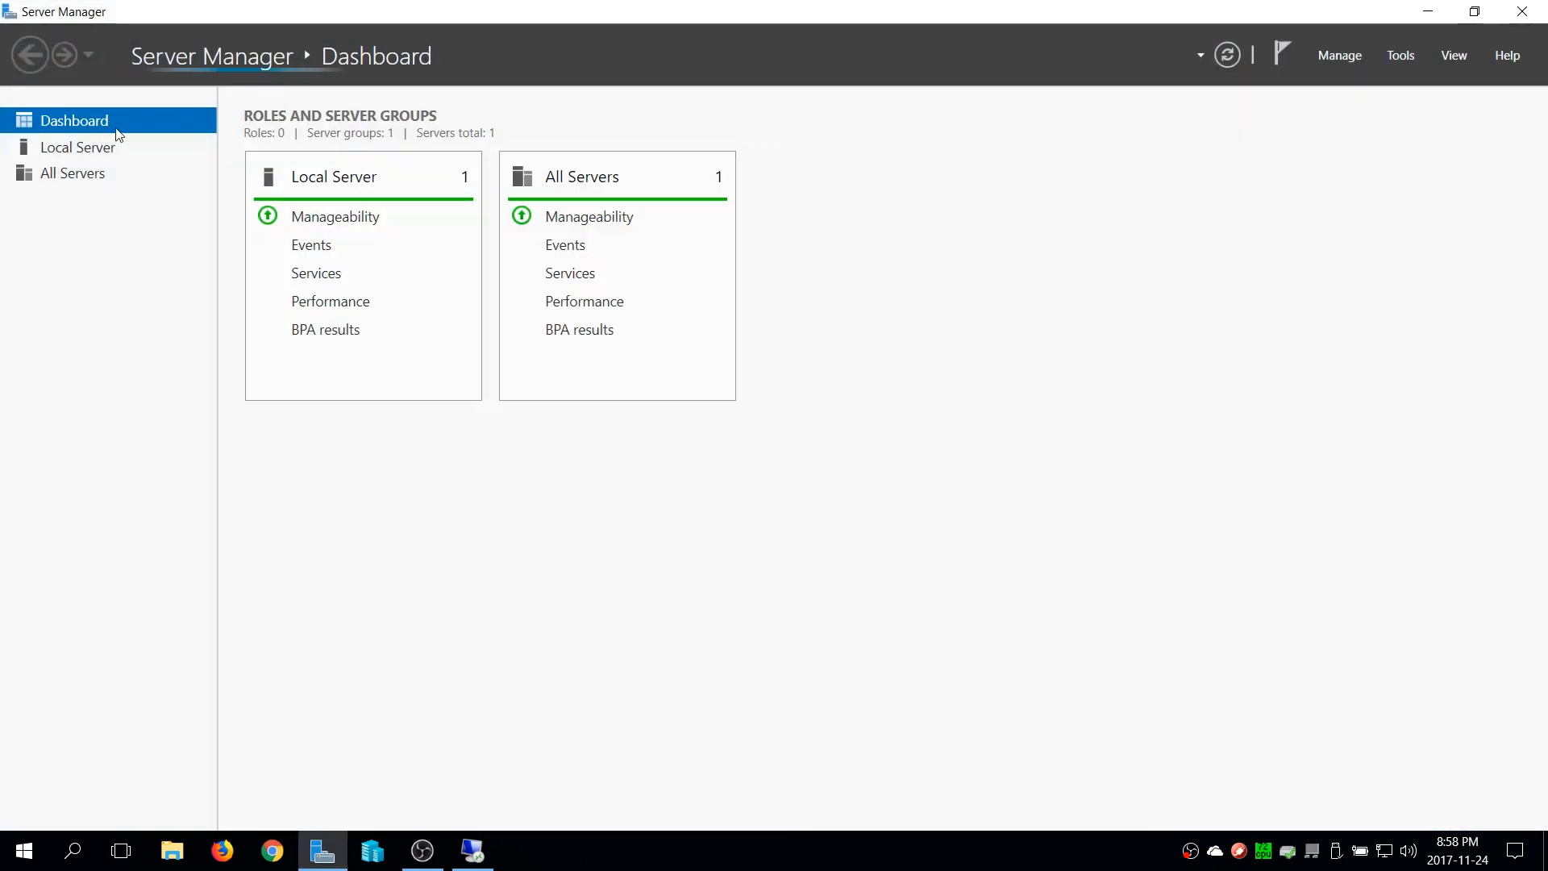
left_click(114, 150)
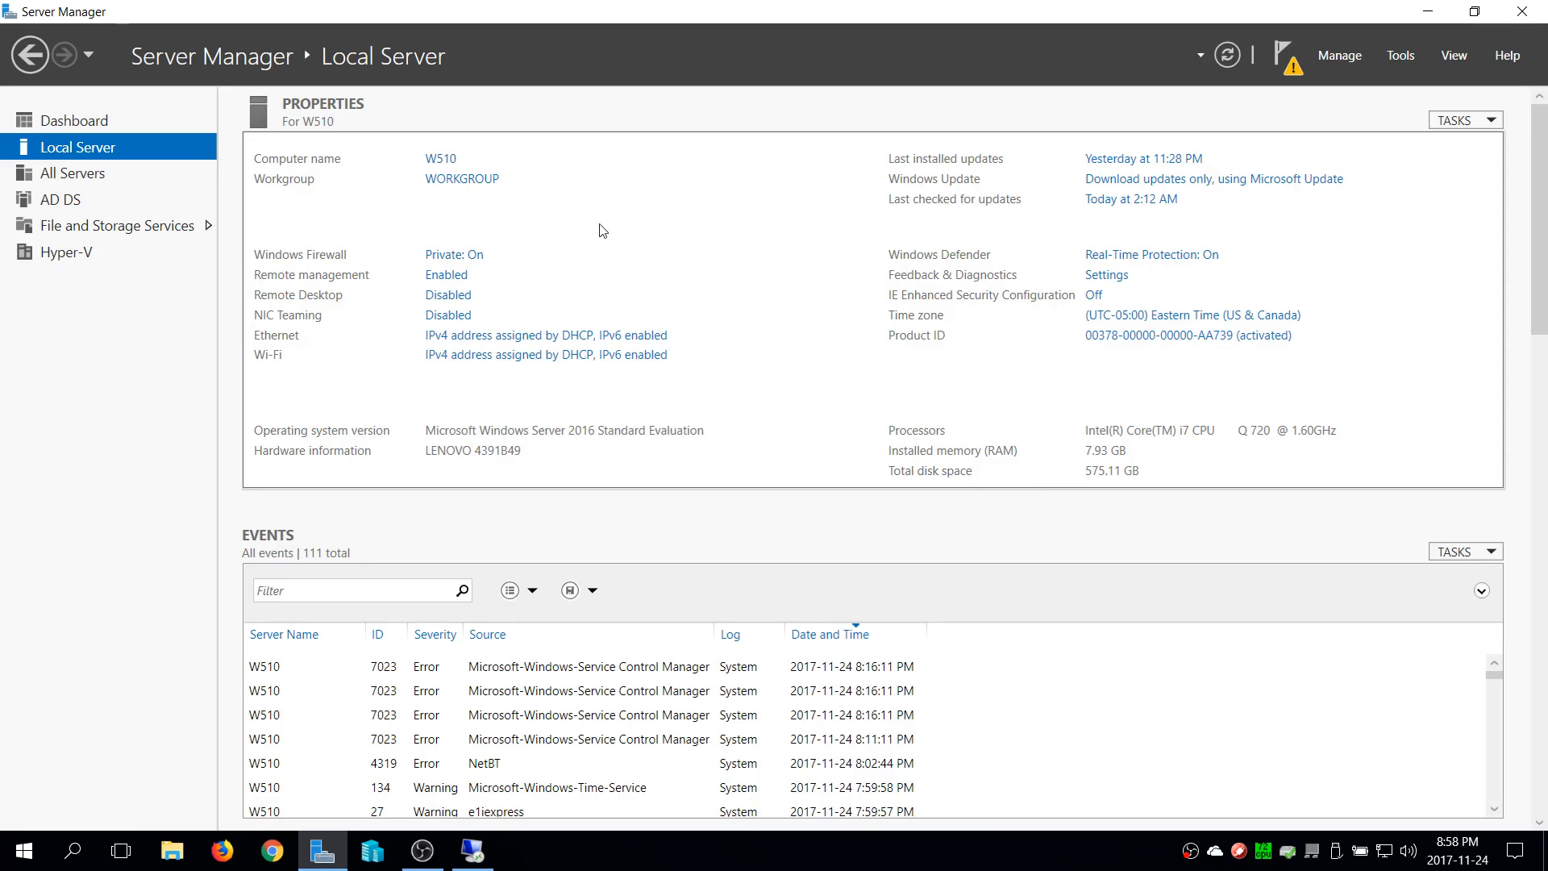
left_click(1523, 10)
Open the Network location in File Explorer on the local computer and refresh its device list
left_click(171, 851)
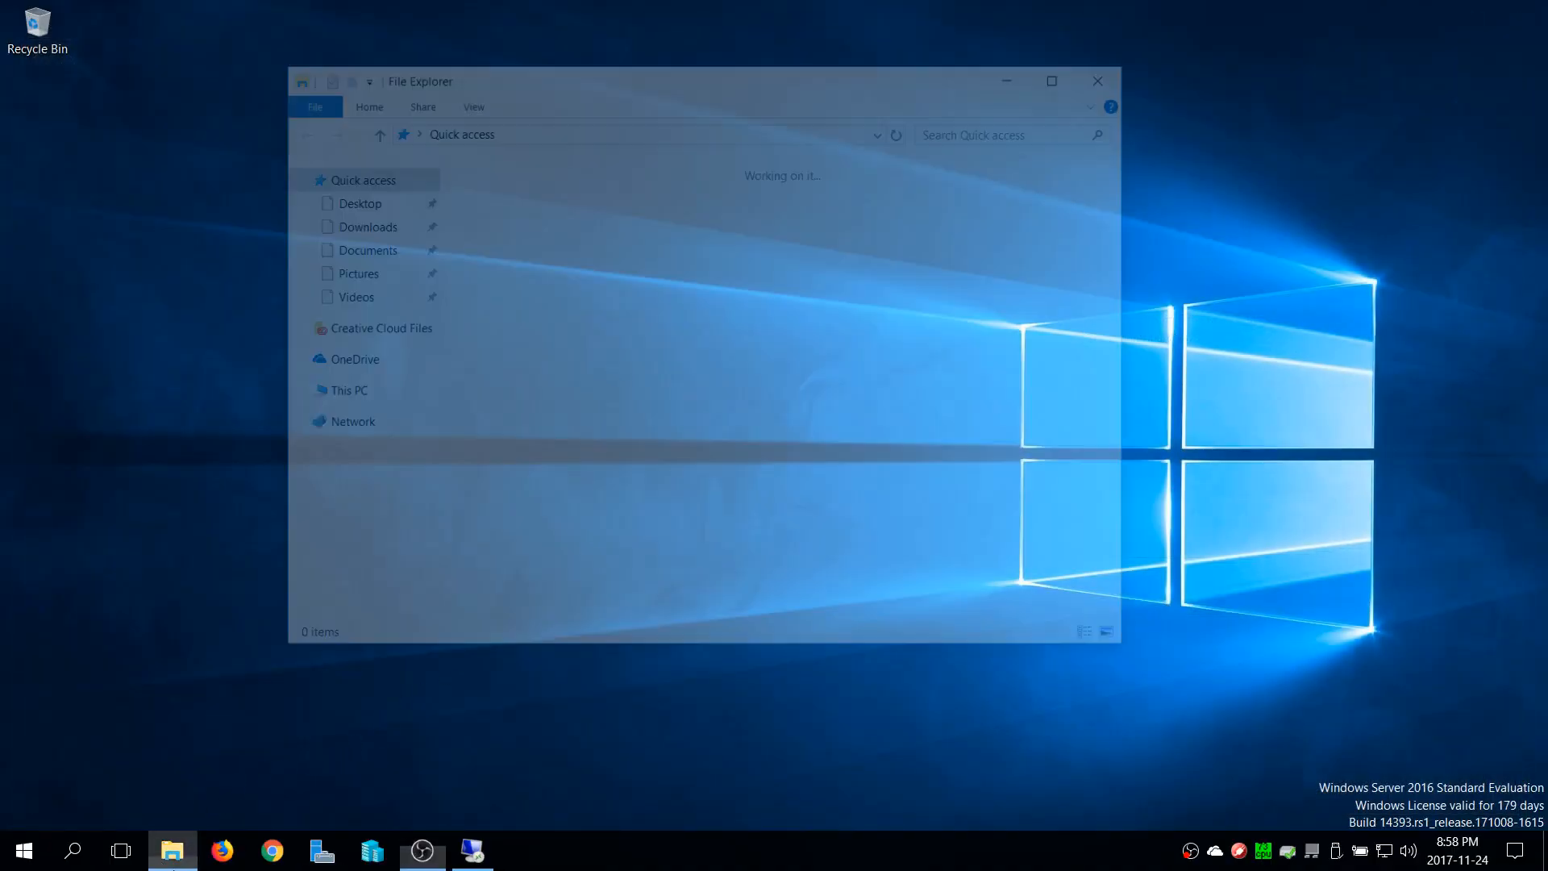
left_click(358, 423)
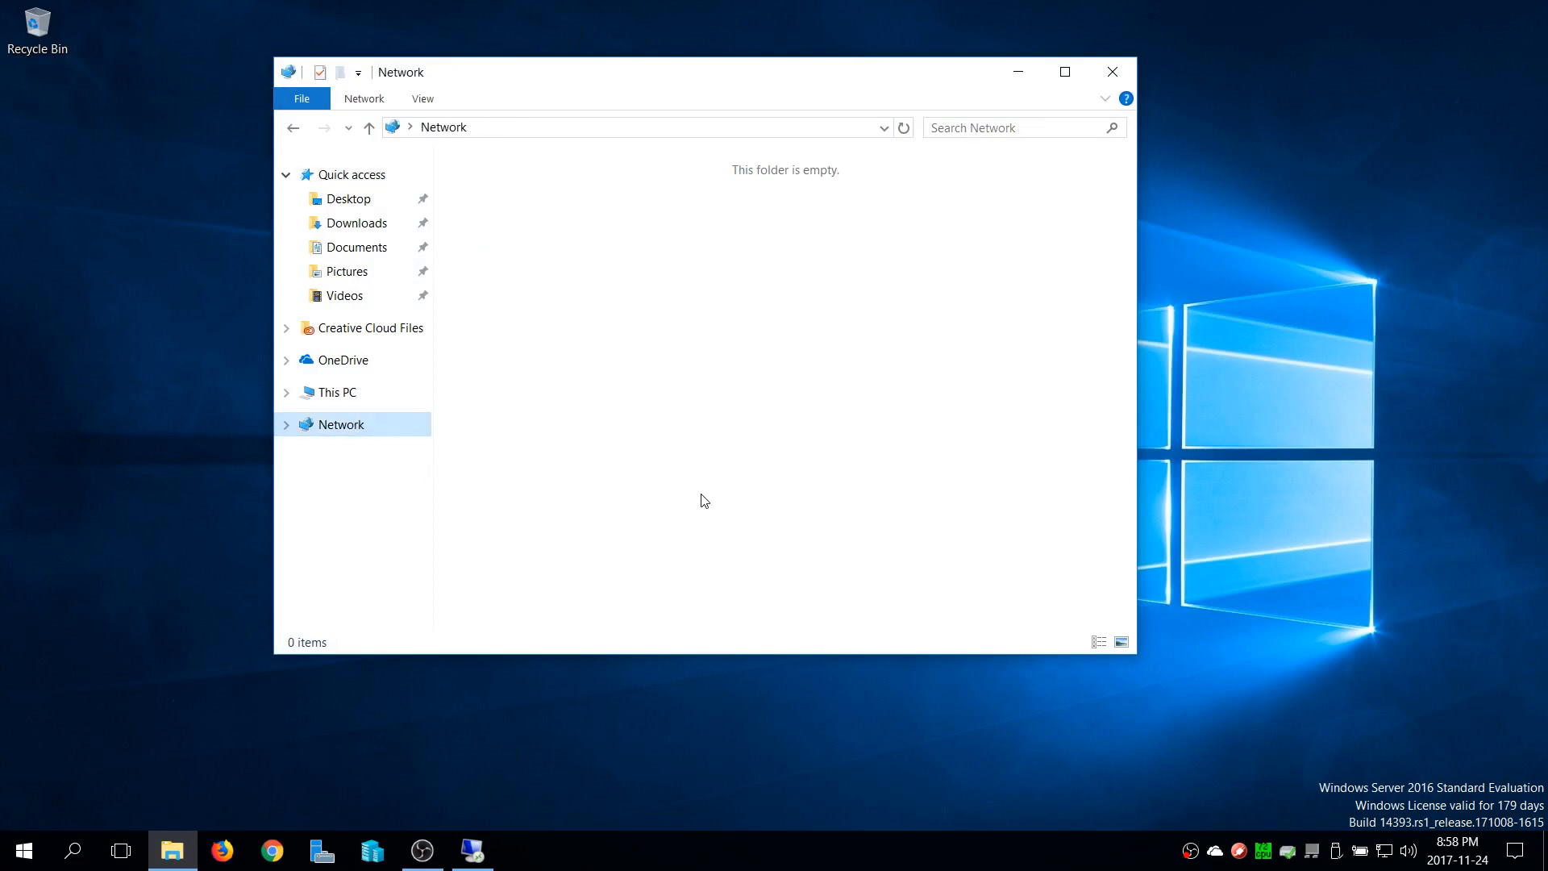
left_click(903, 128)
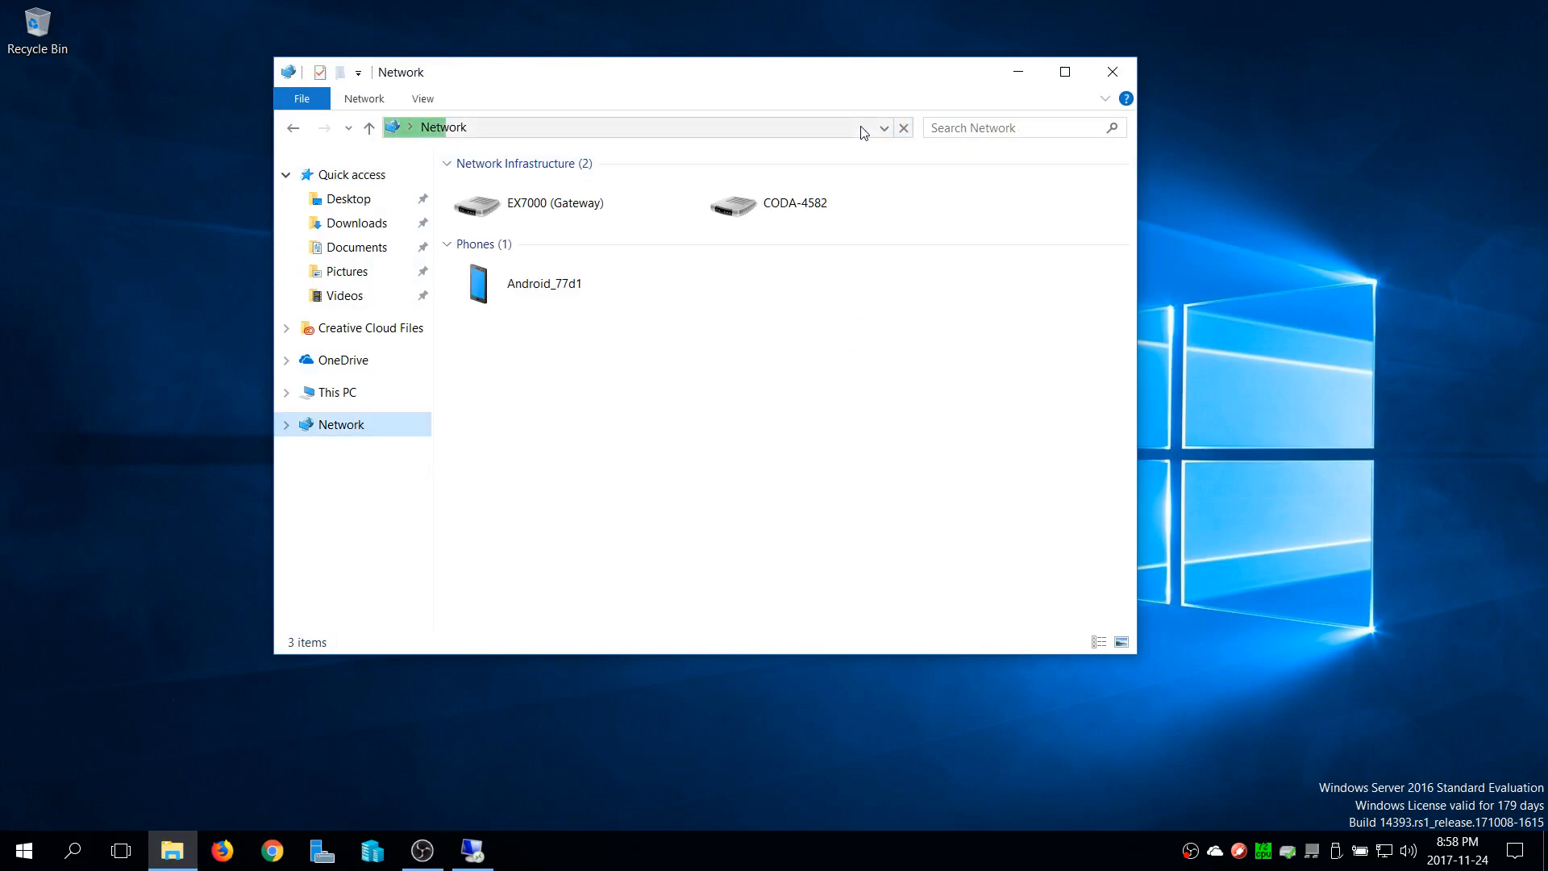
left_click_drag(674, 70, 708, 96)
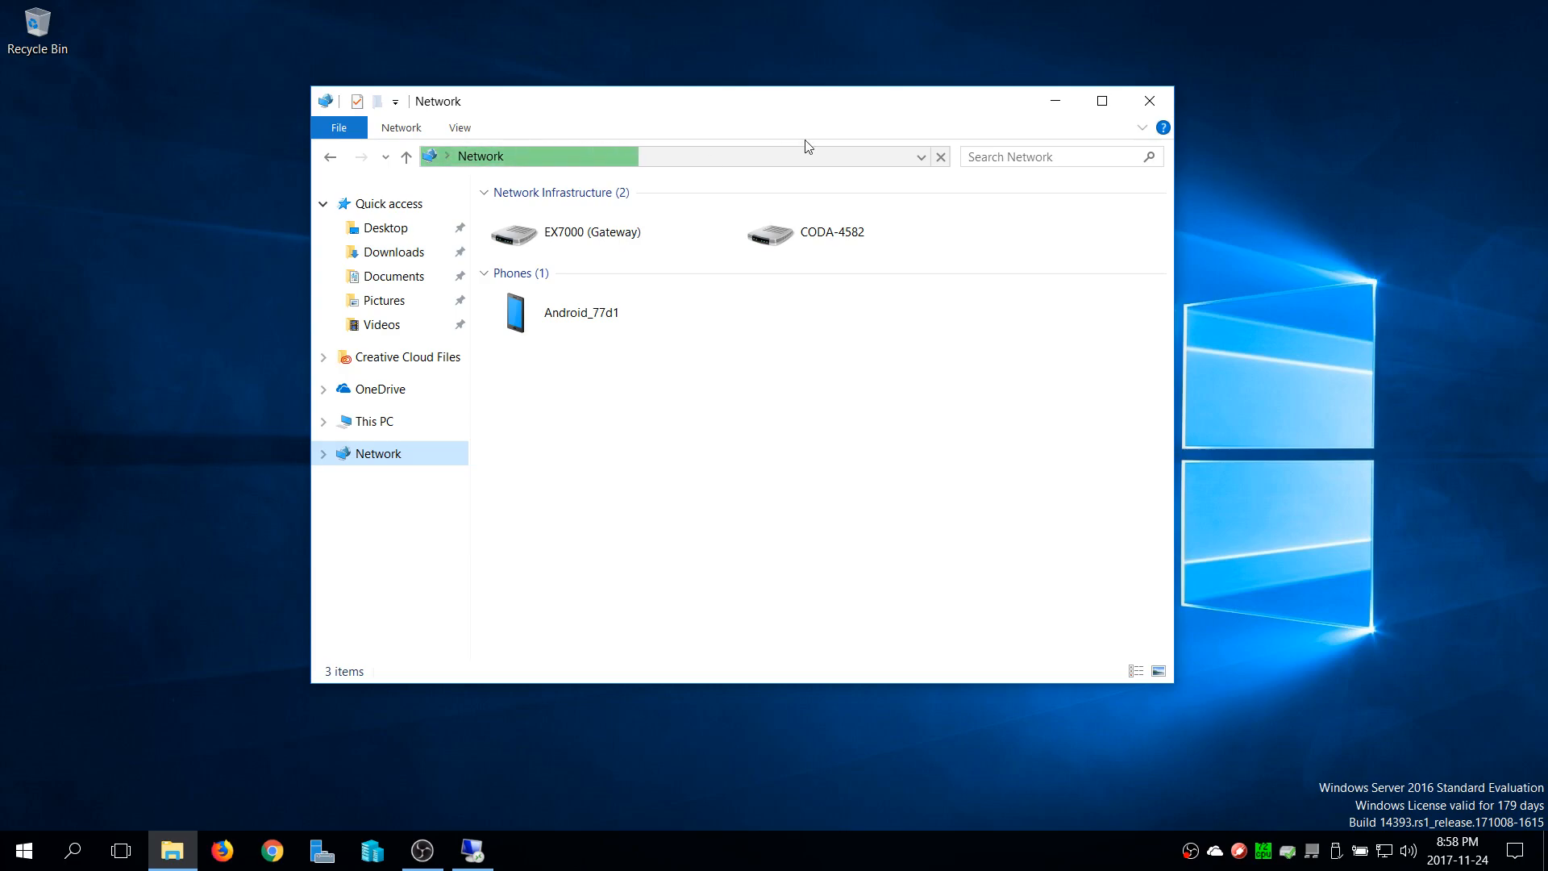
Try to open the network path \\RYLAB and dismiss the error
left_click(874, 158)
type("\\\\")
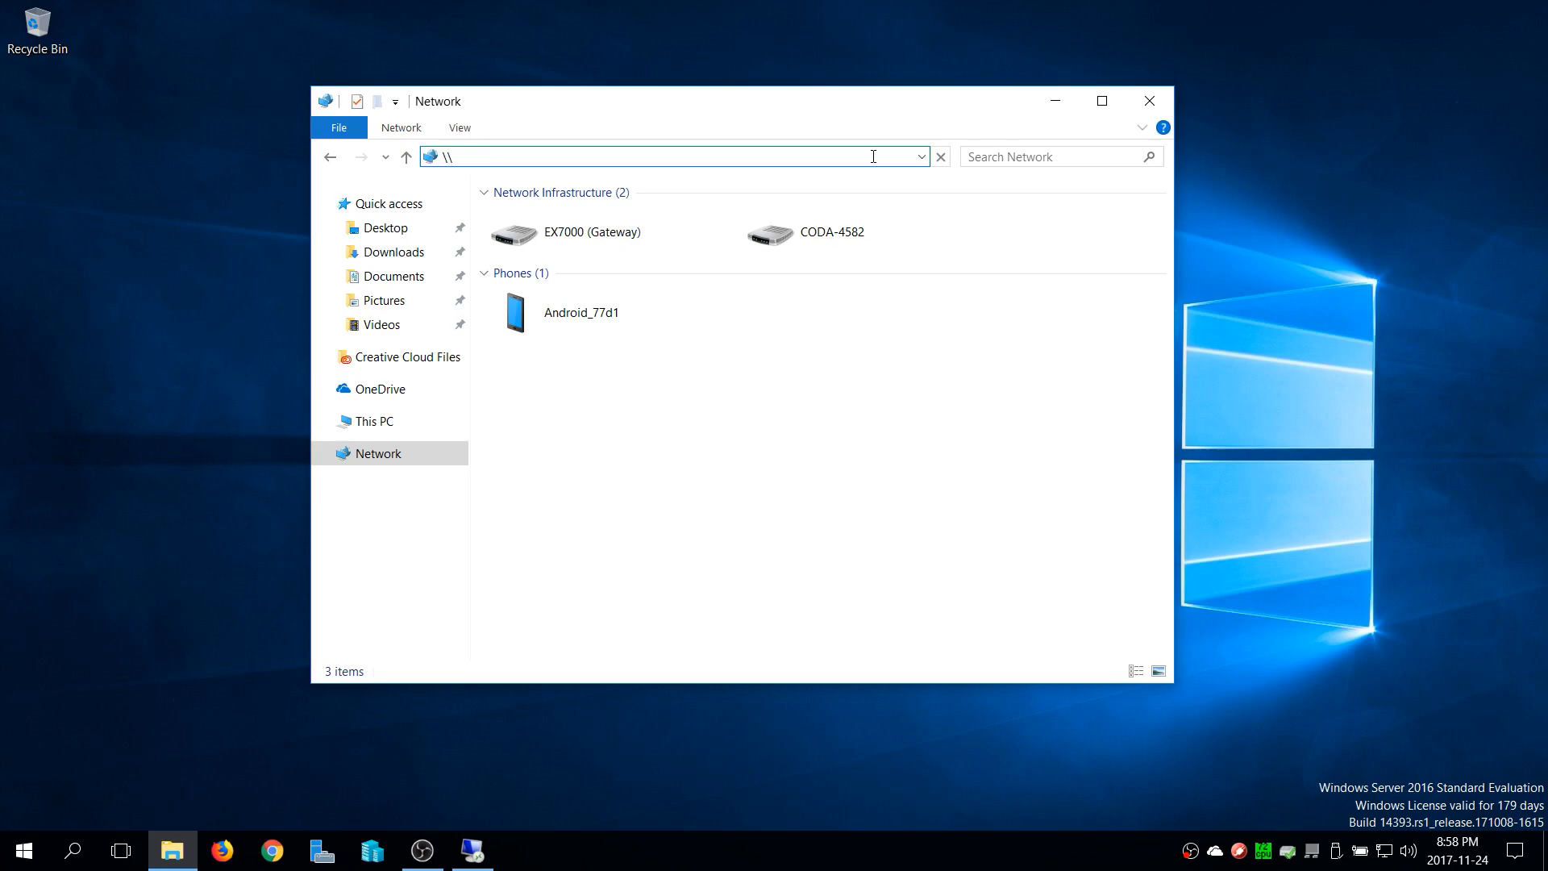
type("RYLAB\\")
key("BackSpace")
key("Return")
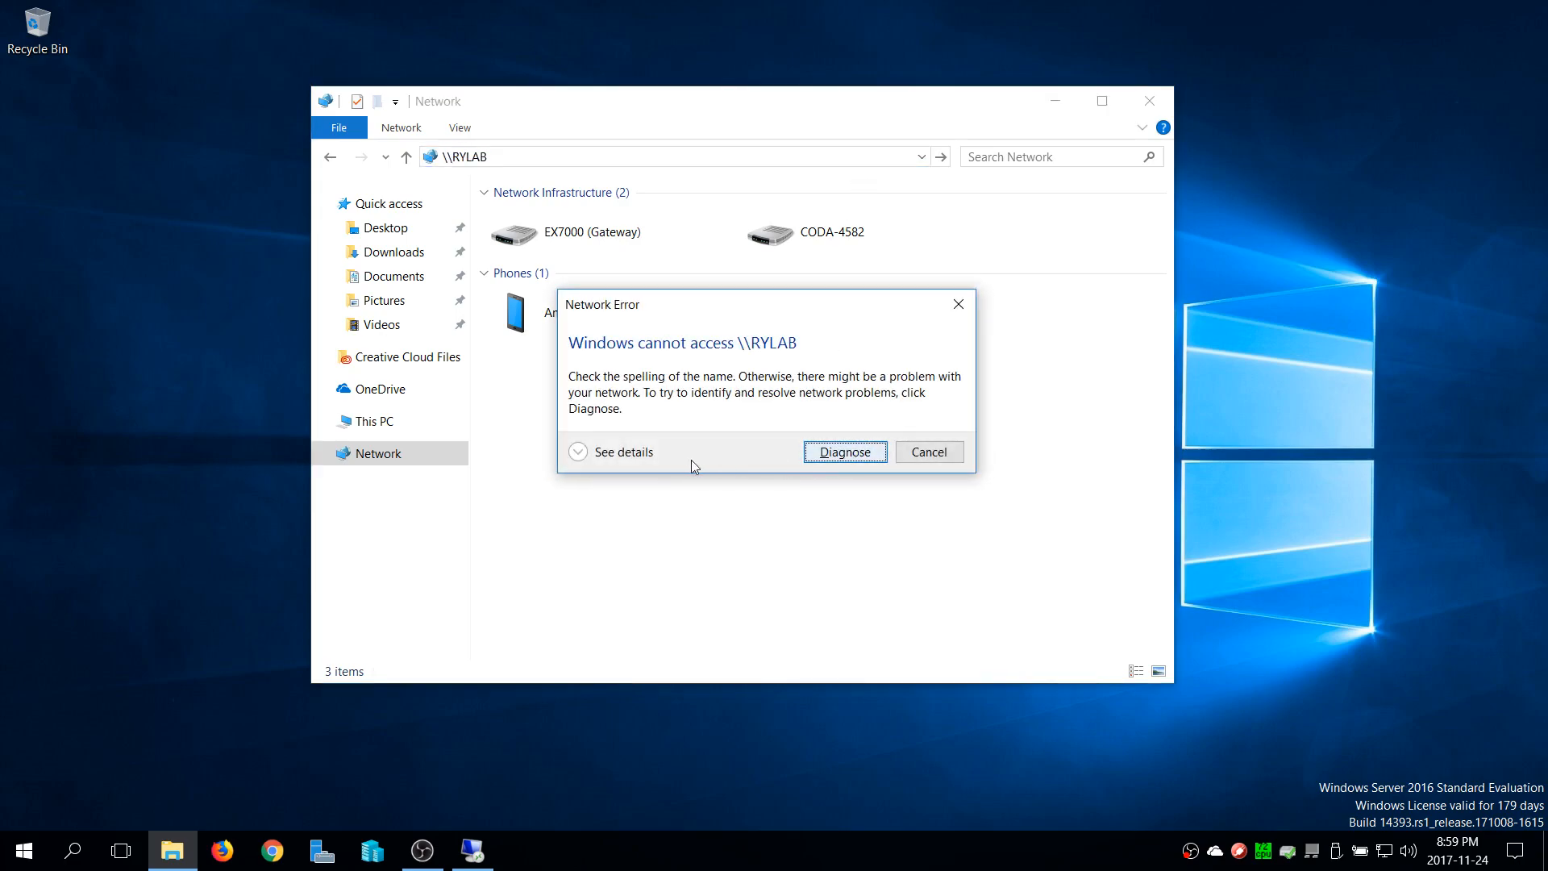
left_click(929, 452)
Try to open the network path \\RYLAB\Shares and dismiss the error
left_click(524, 154)
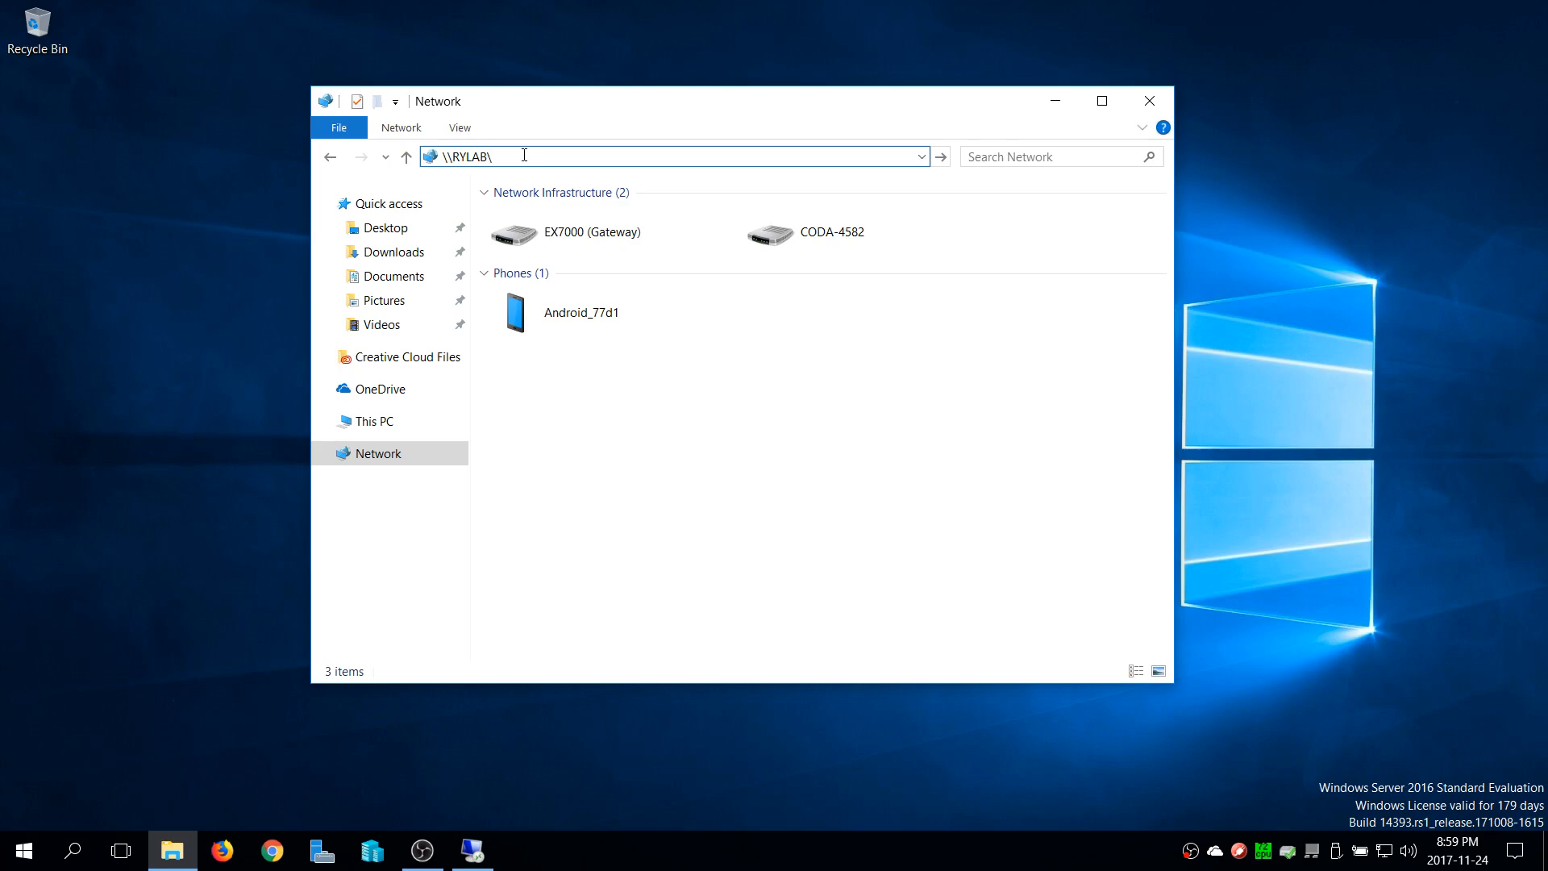
type("\\Shares")
key("Return")
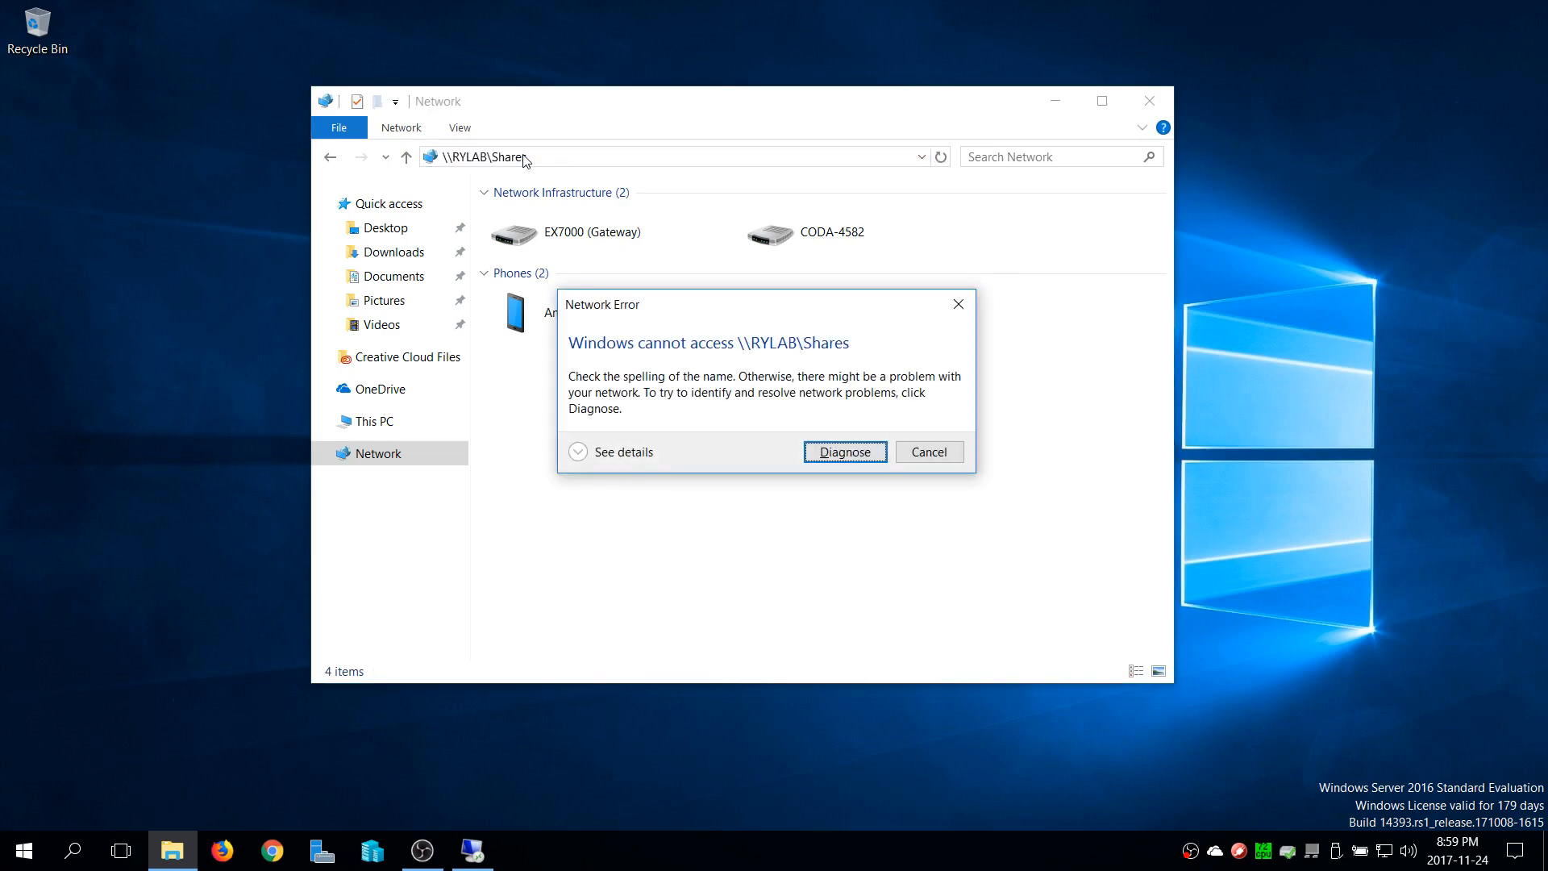
left_click(928, 452)
left_click(711, 158)
key("BackSpace")
key("BackSpace")
key("BackSpace")
key("BackSpace")
key("BackSpace")
key("BackSpace")
key("BackSpace")
key("BackSpace")
key("BackSpace")
key("BackSpace")
key("BackSpace")
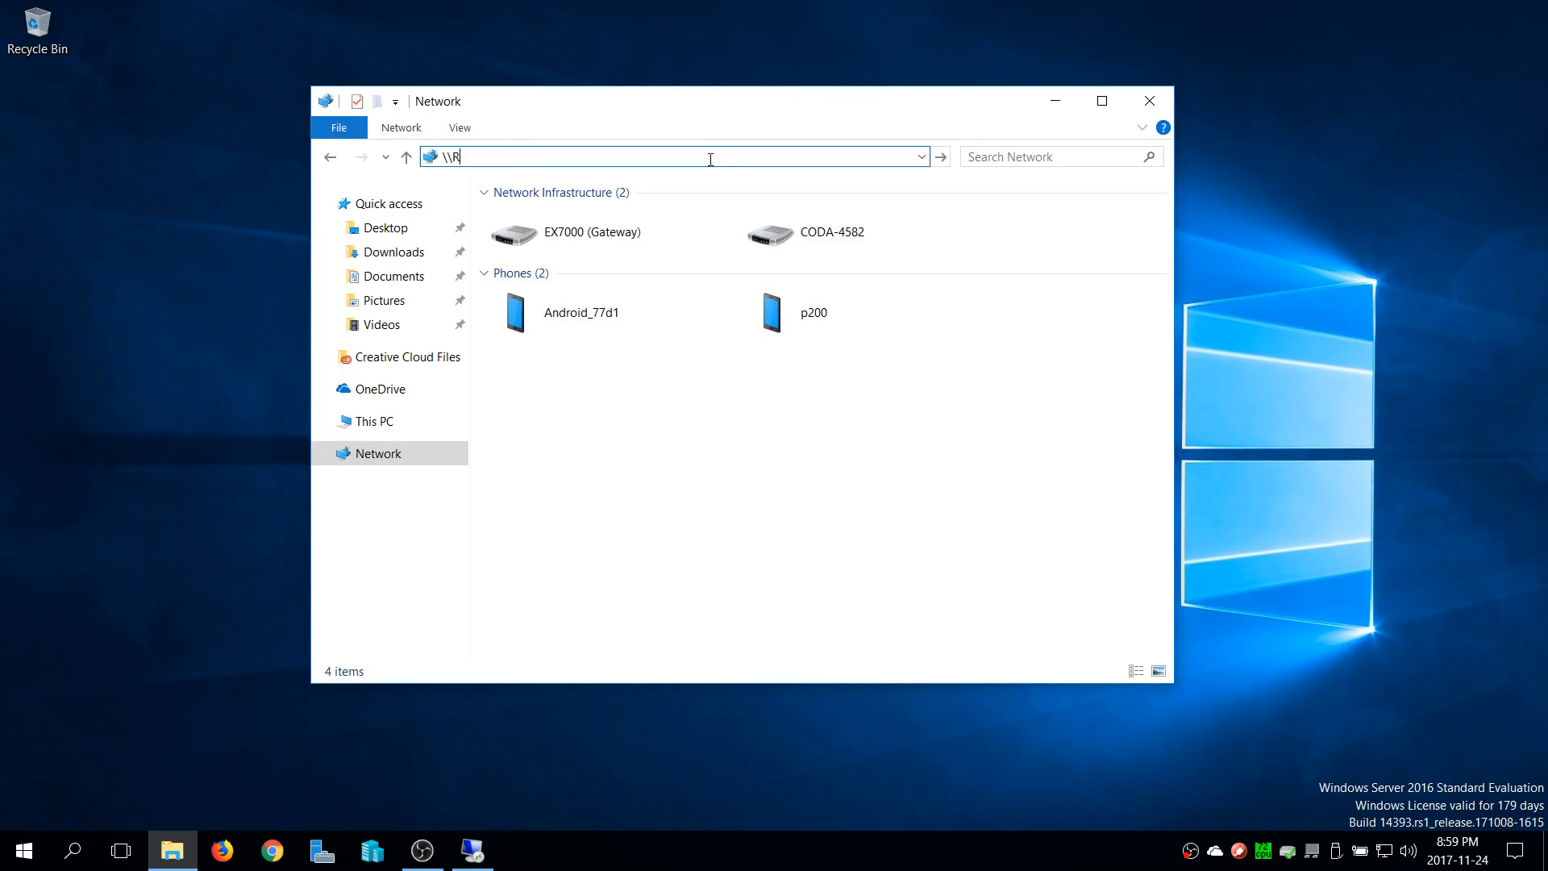
key("BackSpace")
type("192.168")
Replace the address with \\RYSERVER and open it to list the server's shared folders
key("ctrl+a")
left_click(758, 156)
key("BackSpace")
key("BackSpace")
key("BackSpace")
key("BackSpace")
key("BackSpace")
key("BackSpace")
key("BackSpace")
key("BackSpace")
key("BackSpace")
key("BackSpace")
key("BackSpace")
key("BackSpace")
key("BackSpace")
type("\\\\")
type("RYS")
type("ERVER")
left_click(941, 156)
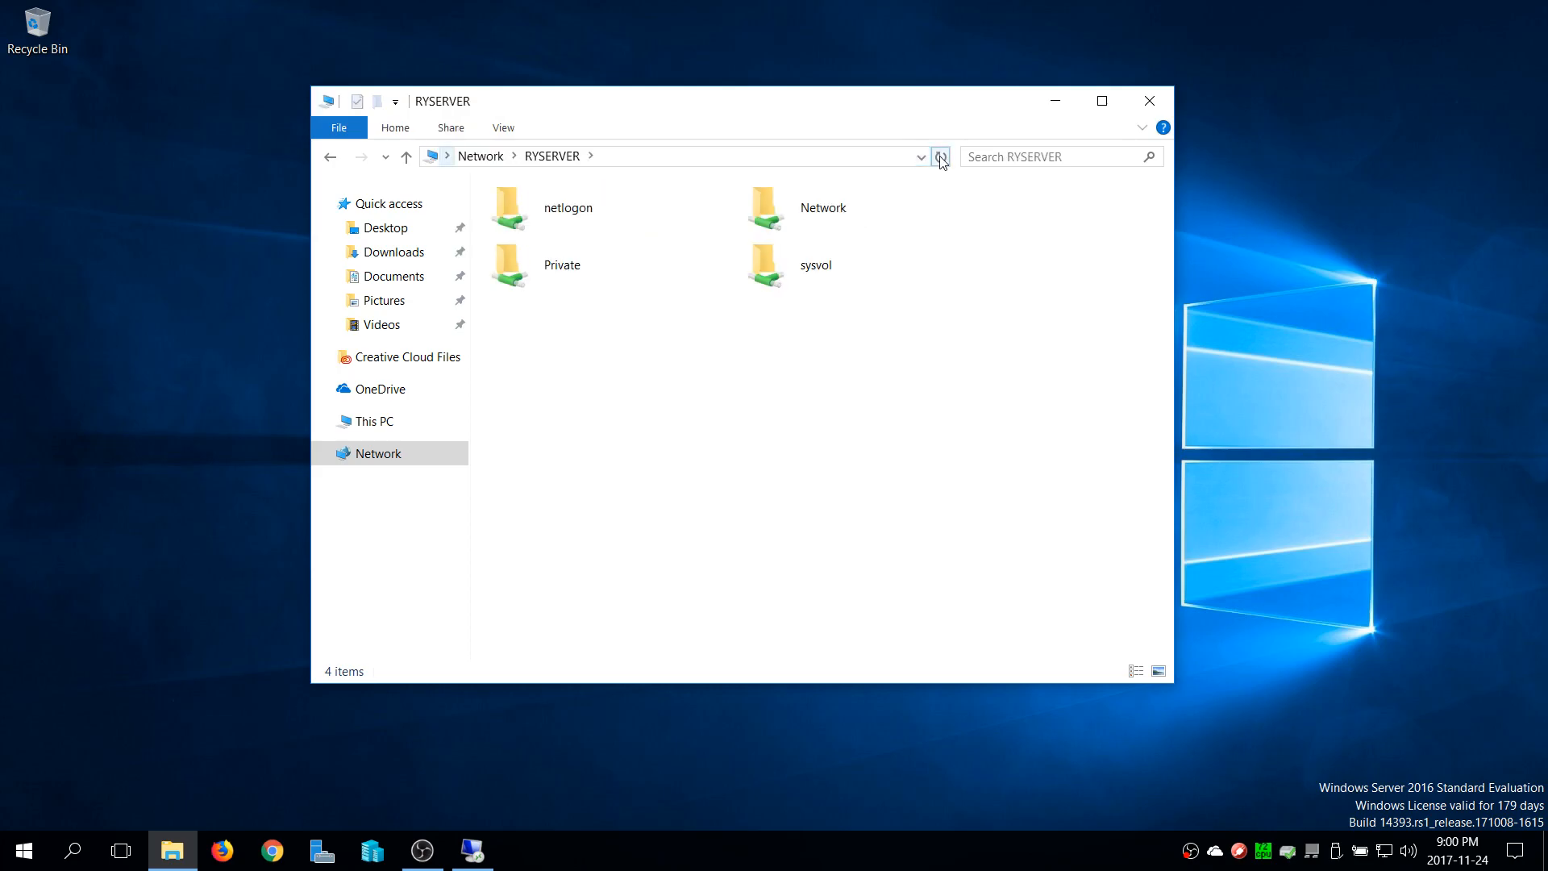
Open the Network share on RYSERVER, return to the list of shares, and open the Network share again
left_click_drag(604, 117, 553, 119)
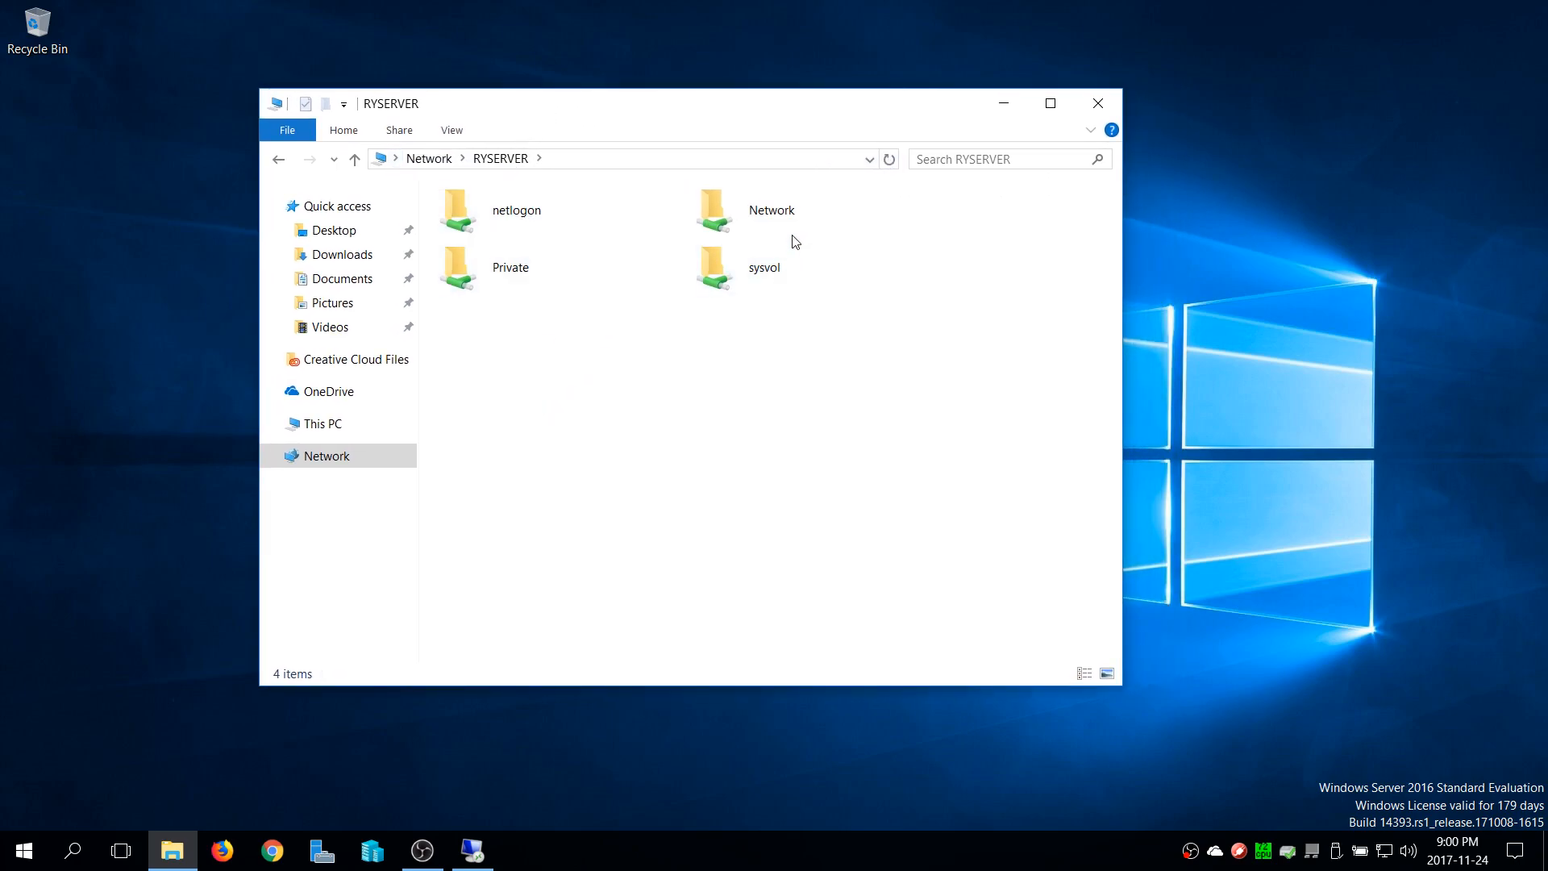
left_click(529, 270)
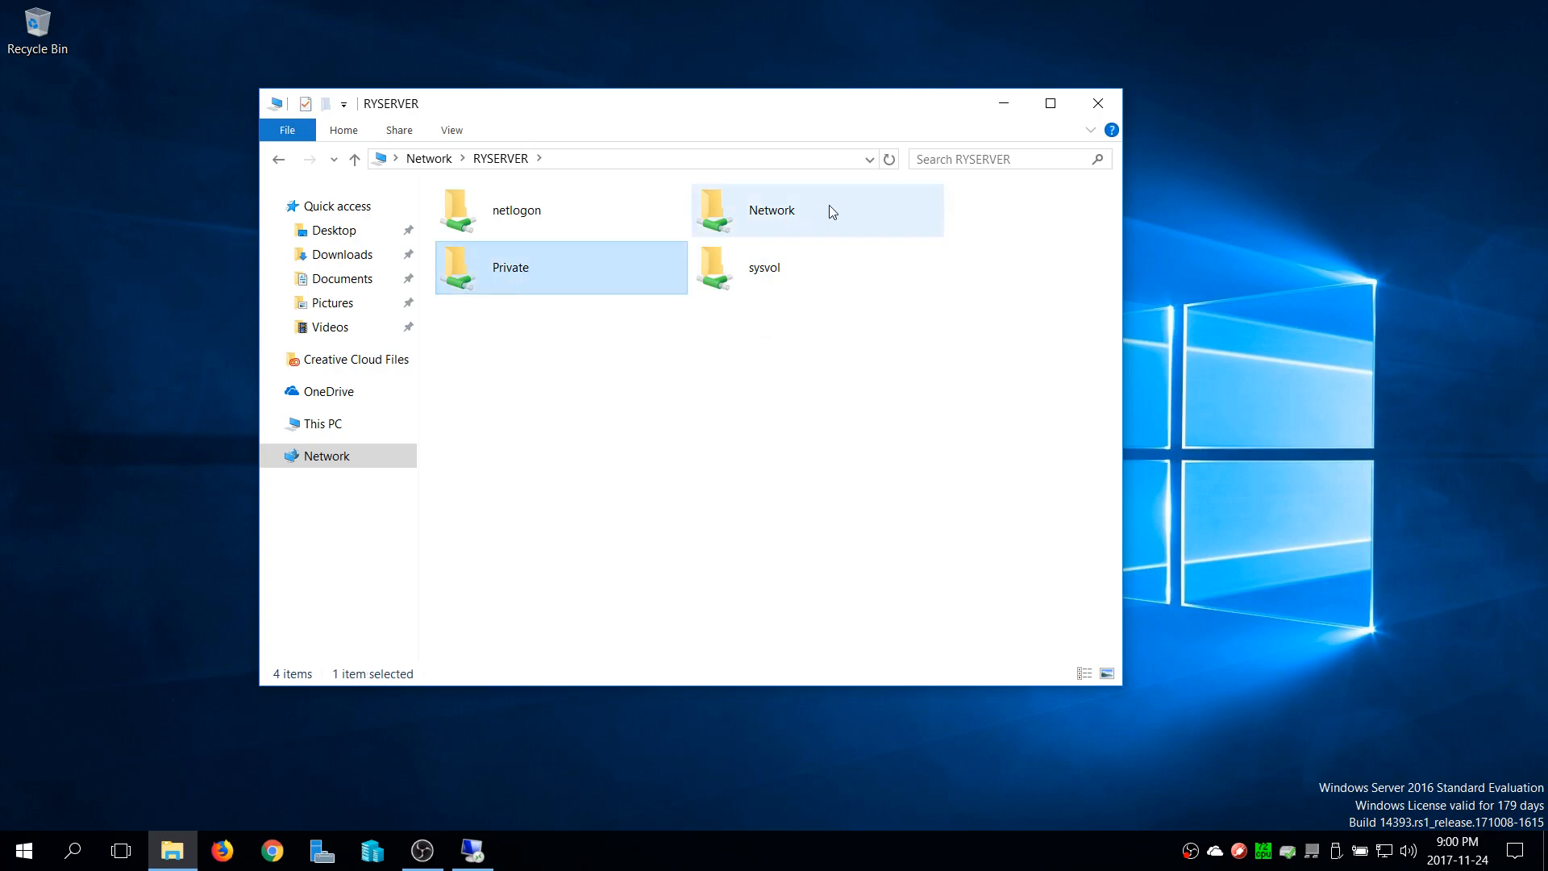
double_click(788, 212)
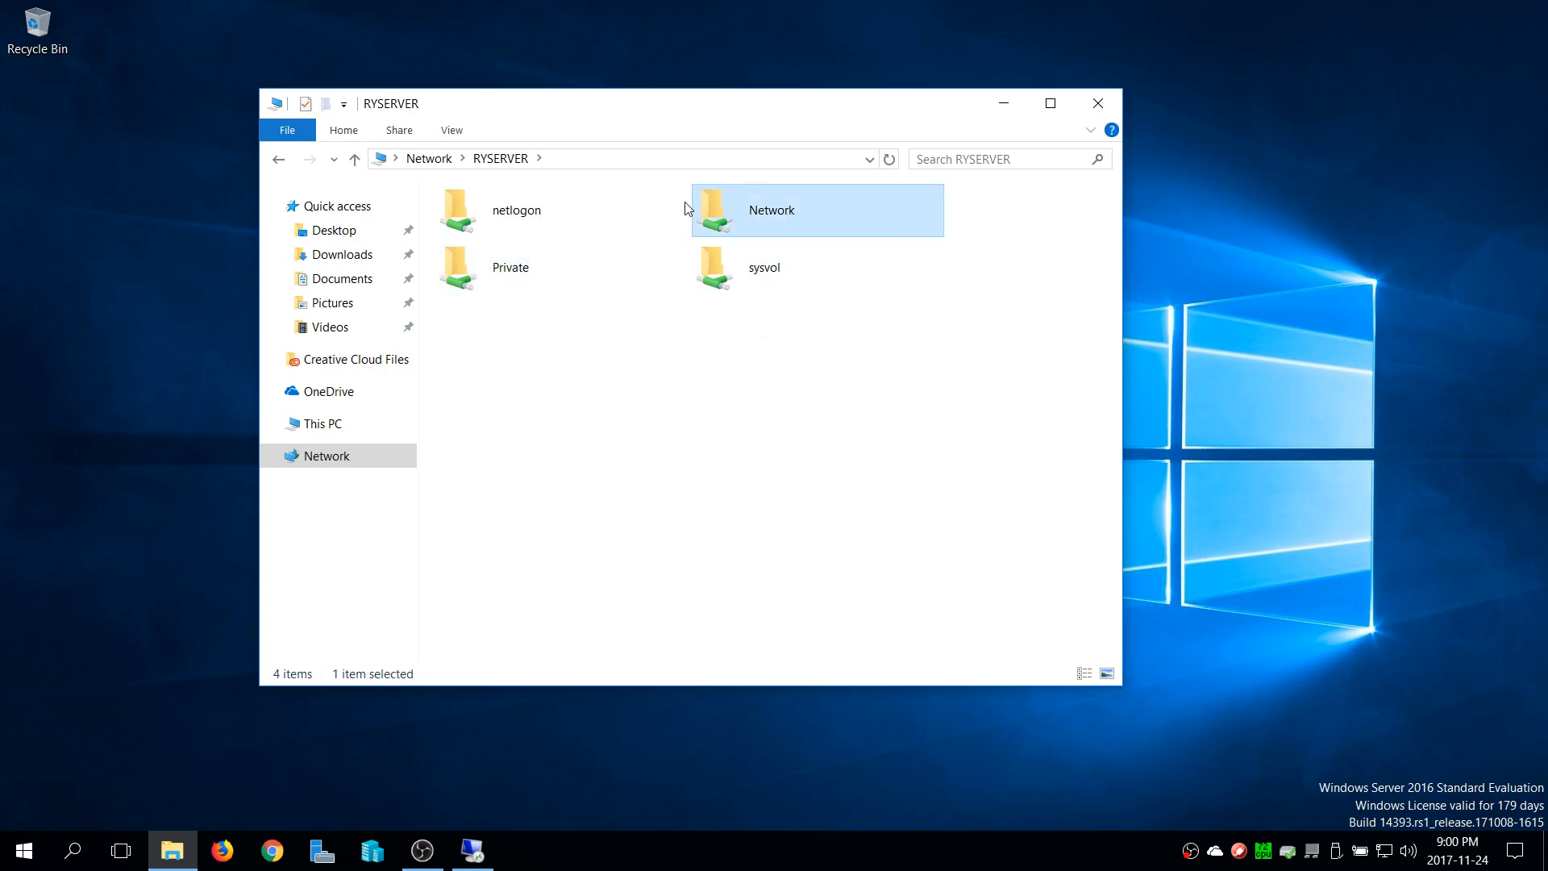
left_click(504, 159)
double_click(786, 219)
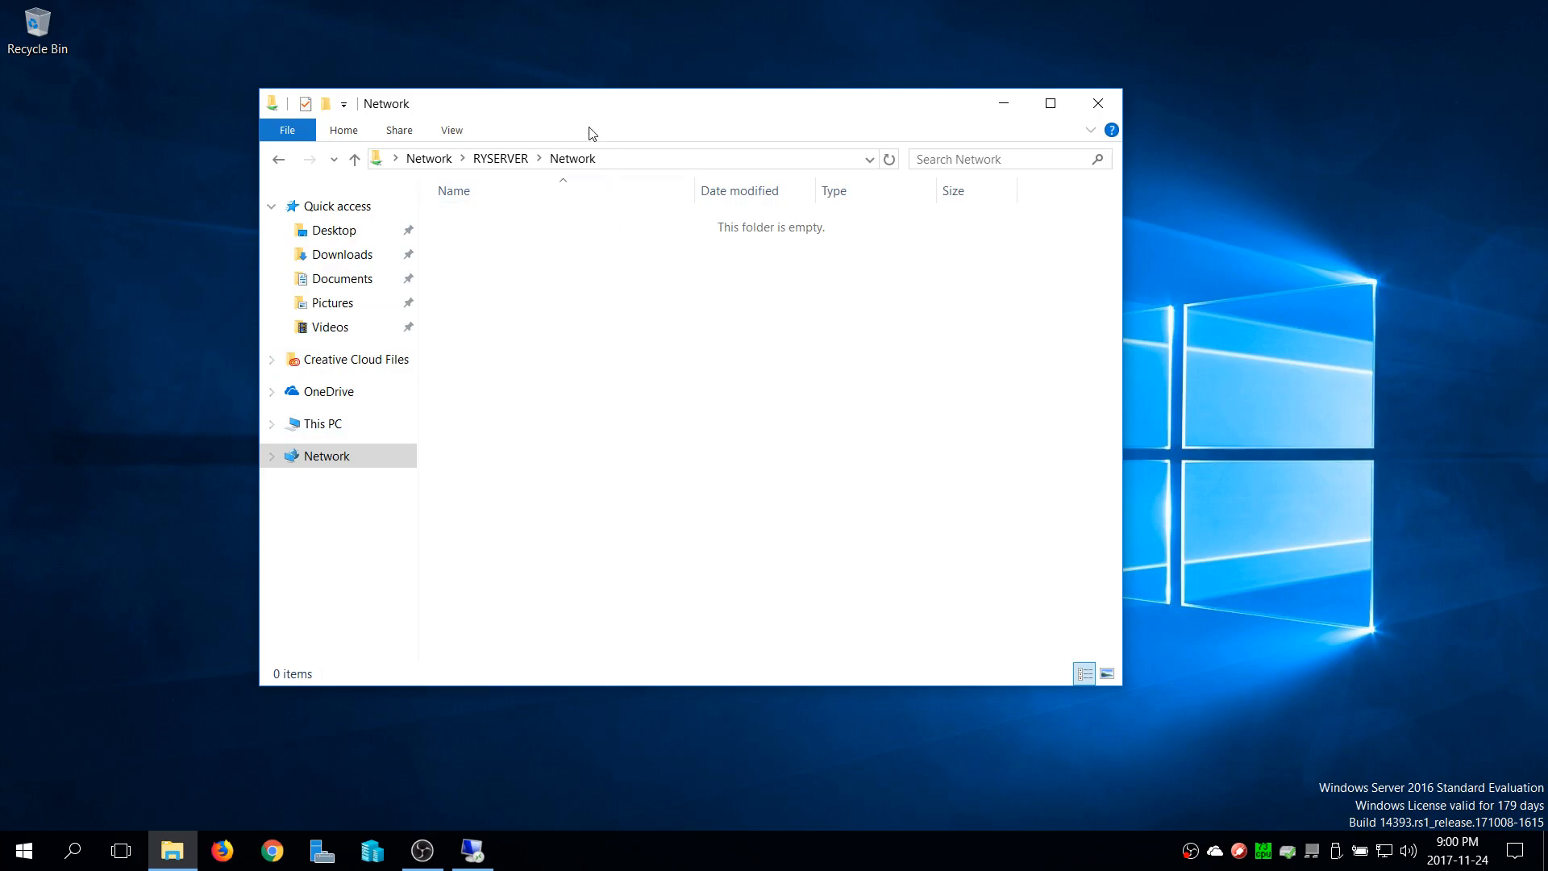
Create a text document named test.txt in RYSERVER's shared Network folder
right_click(532, 327)
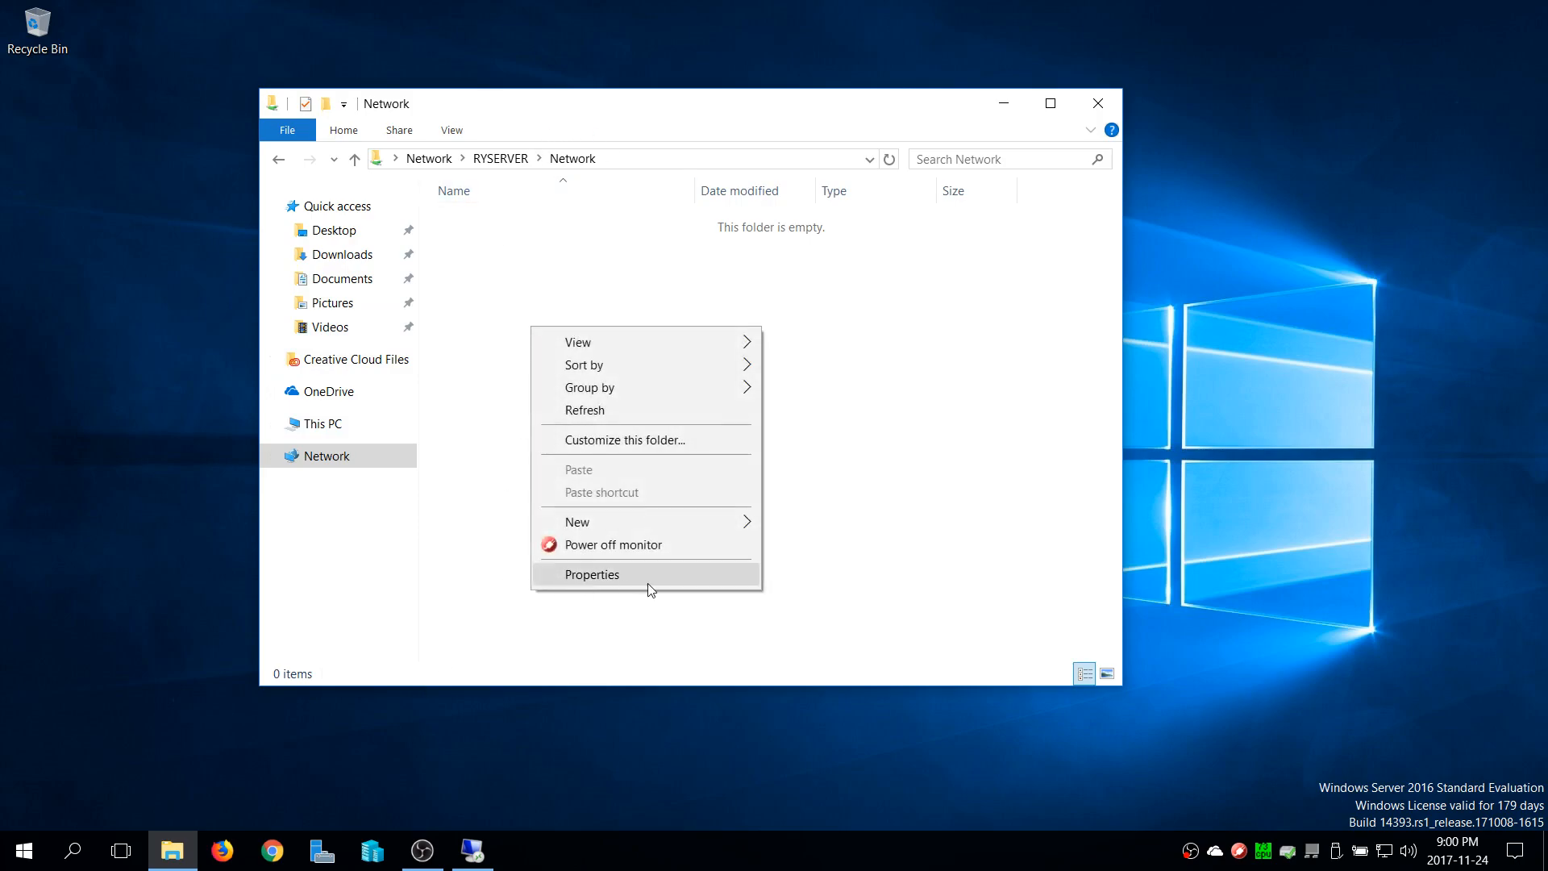
mouse_move(716, 522)
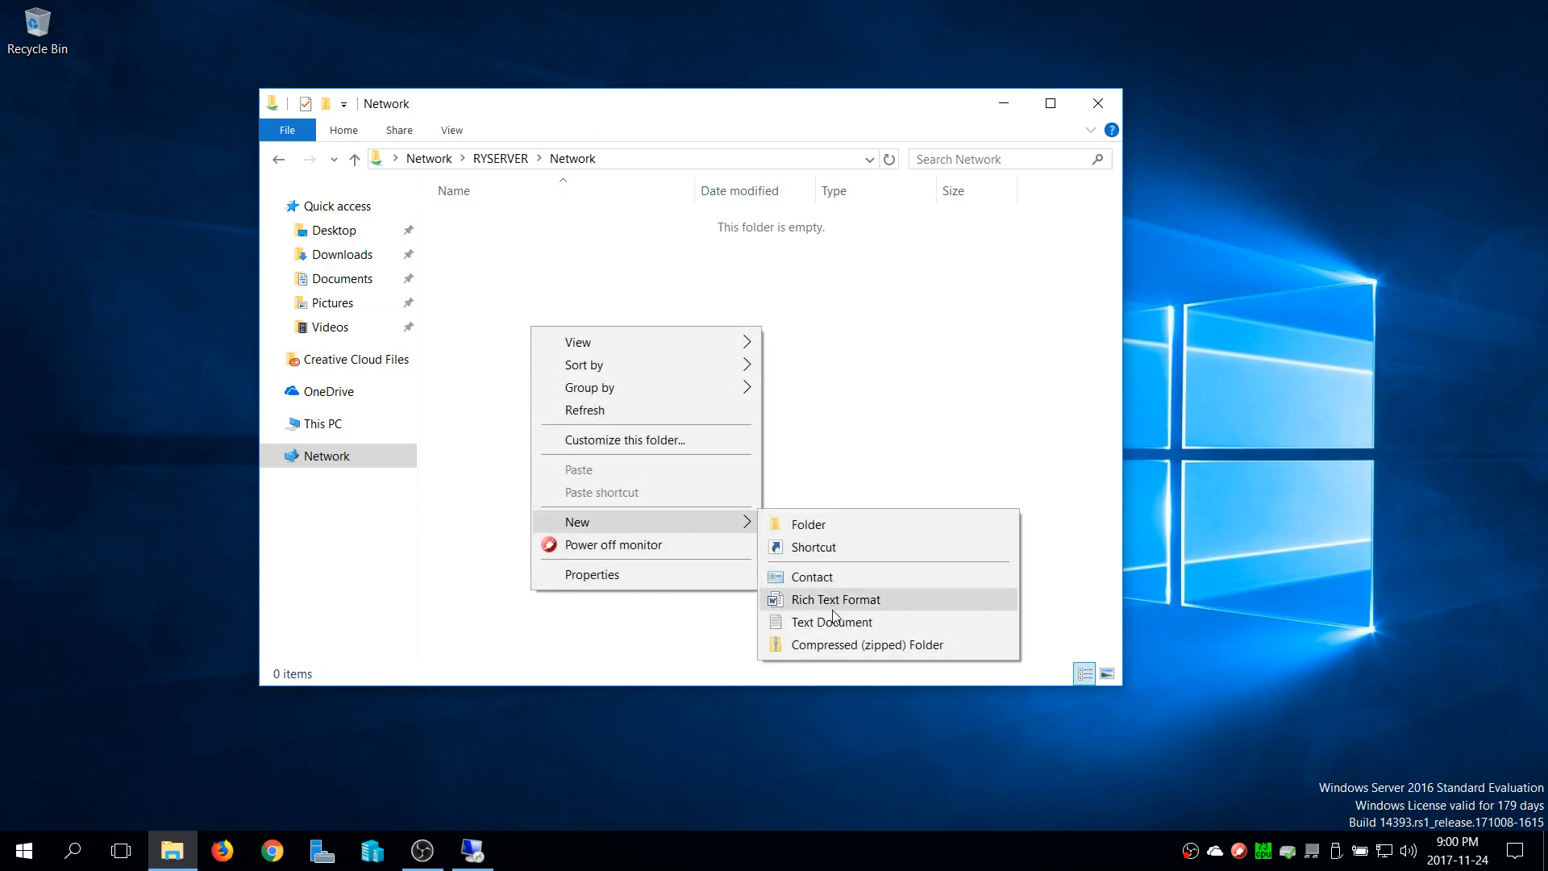
left_click(838, 630)
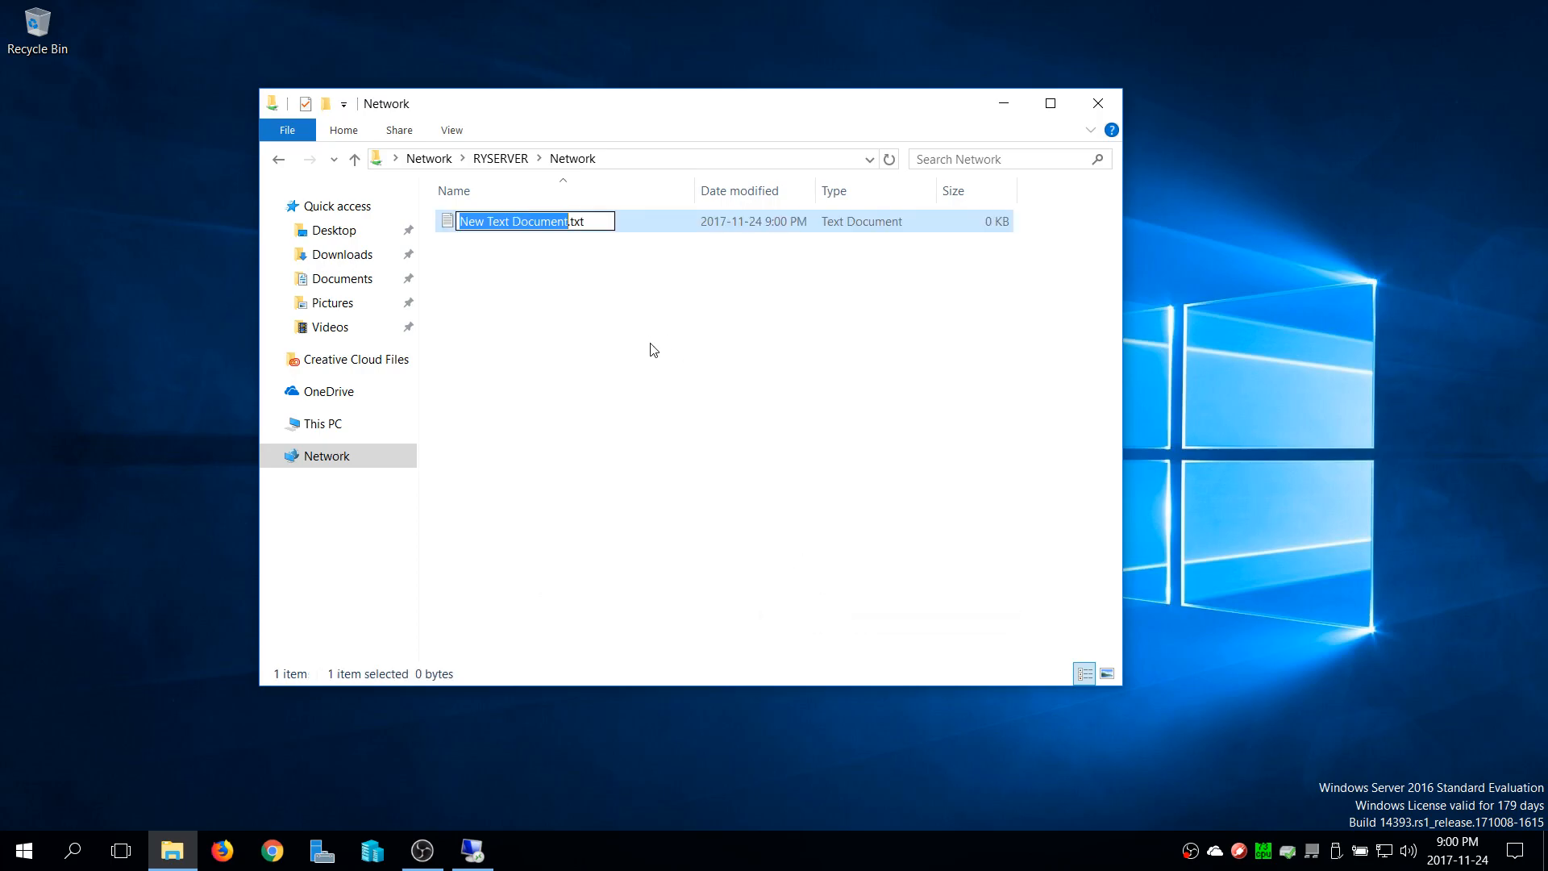
type("test")
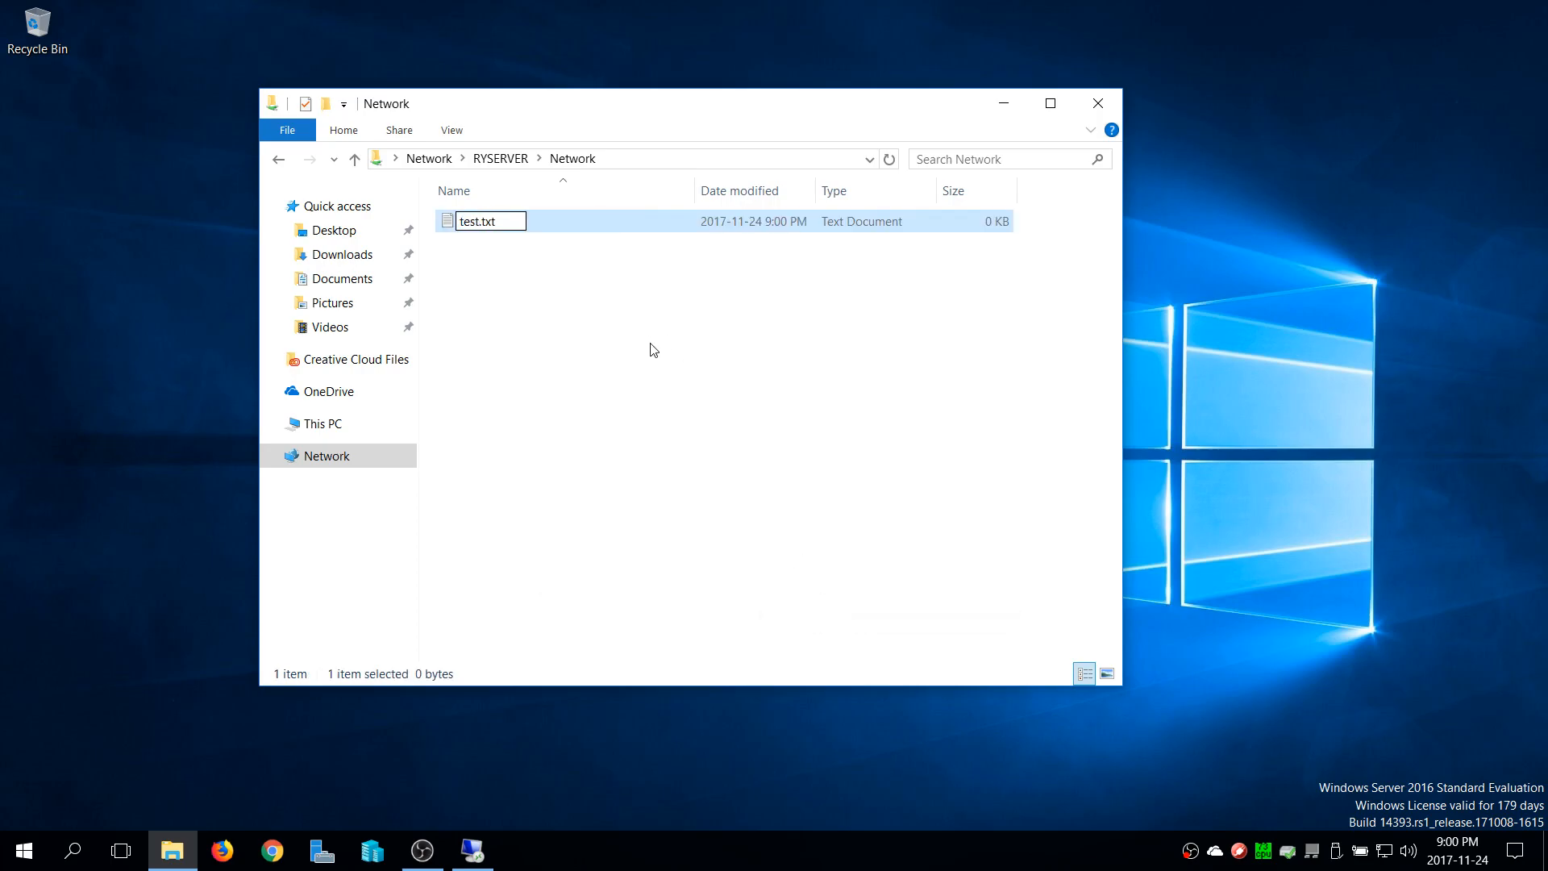
key("Return")
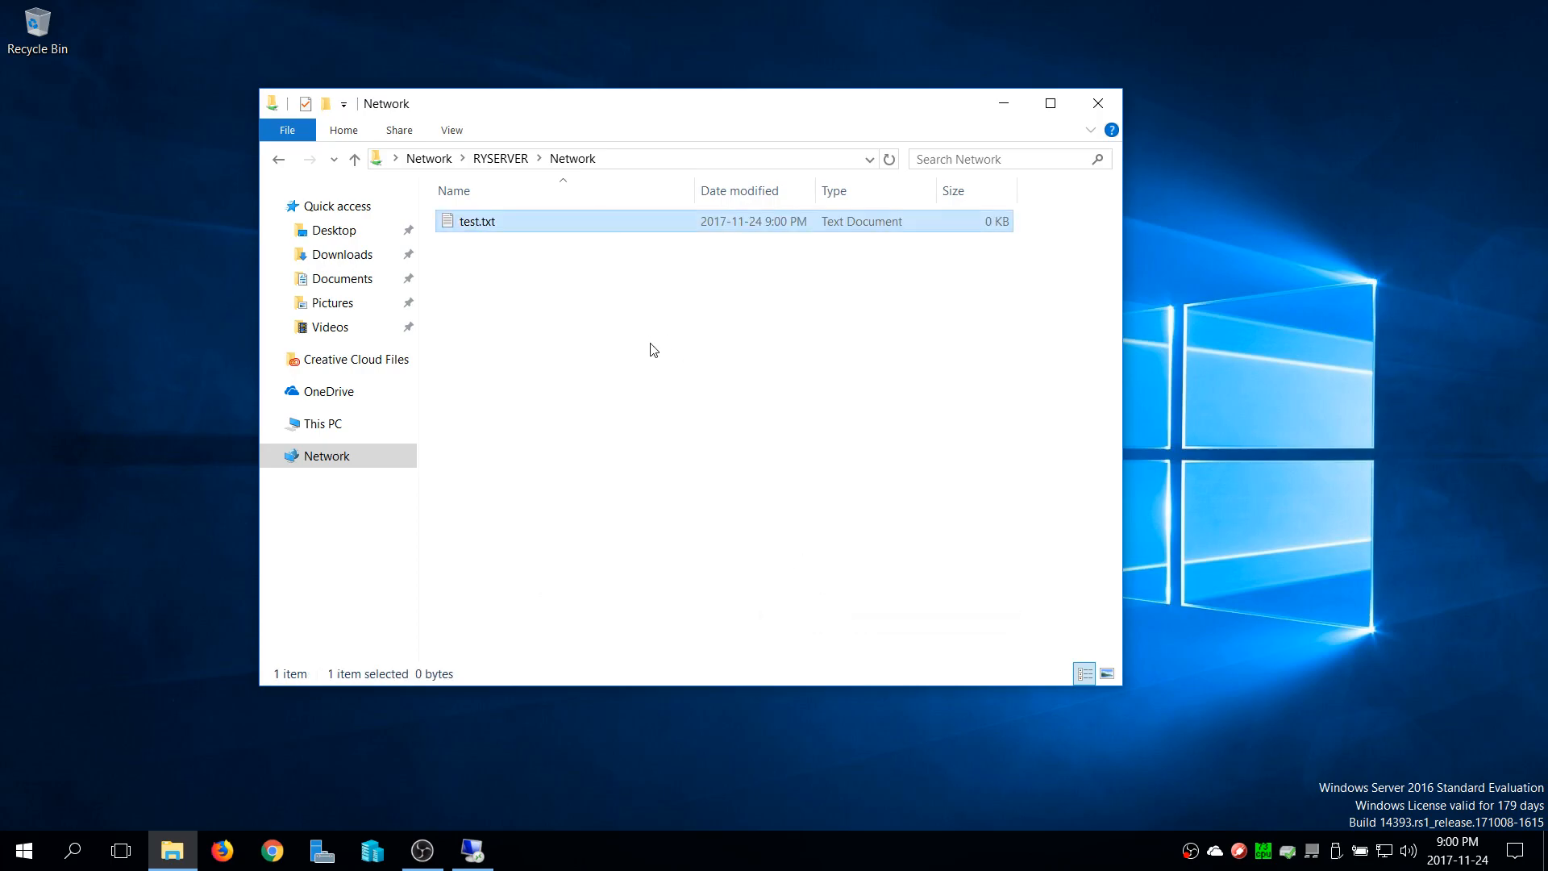
Write Hello in test.txt, save it, and close both the file and the folder window
double_click(539, 219)
type("Hello")
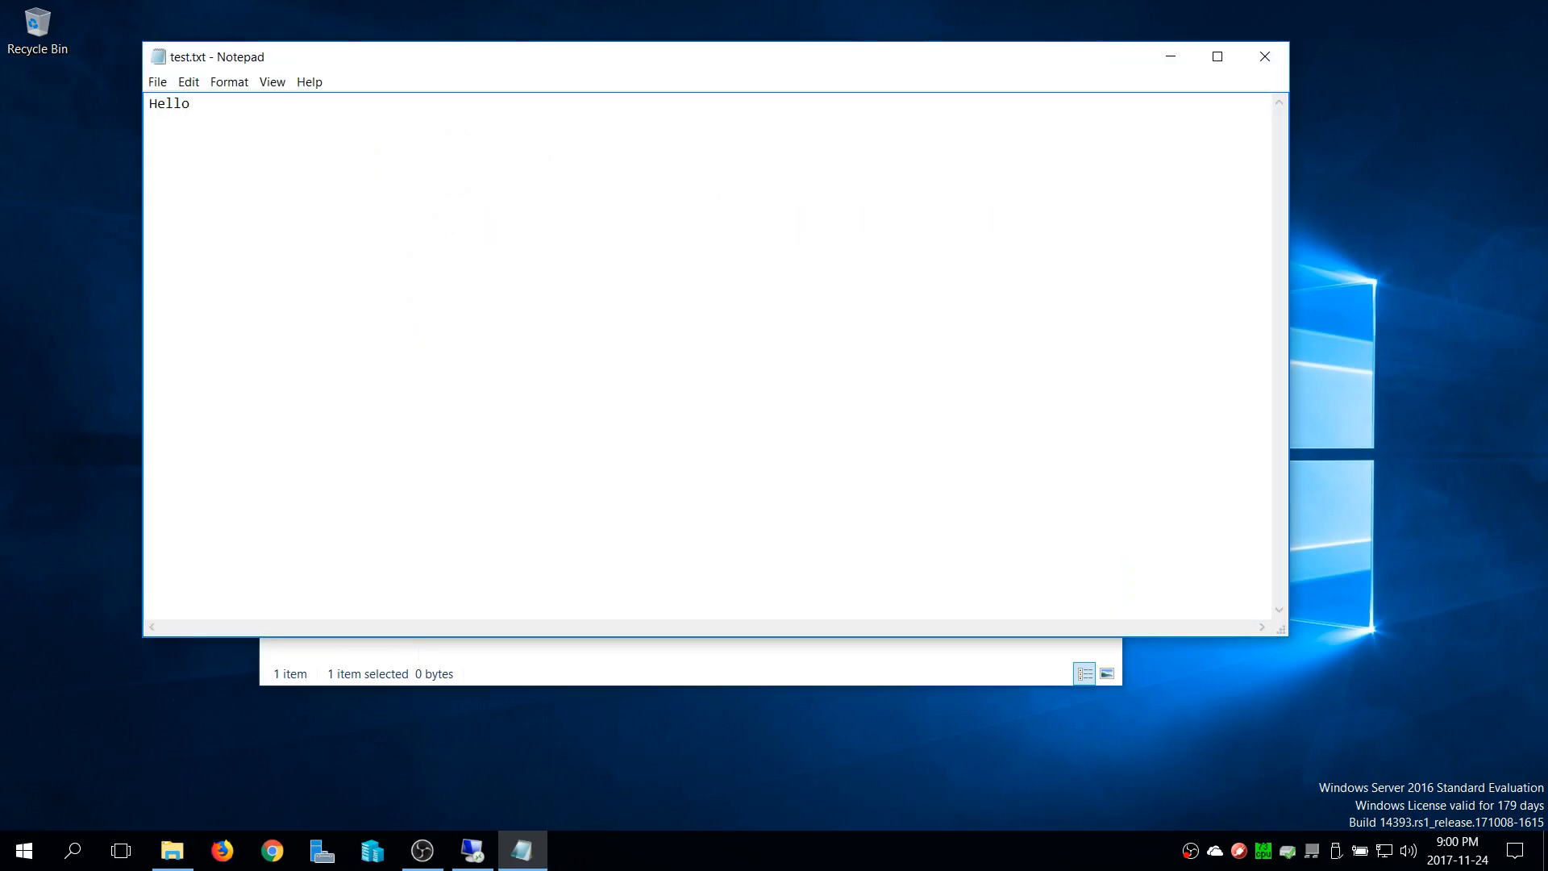
left_click(1264, 56)
left_click(1098, 102)
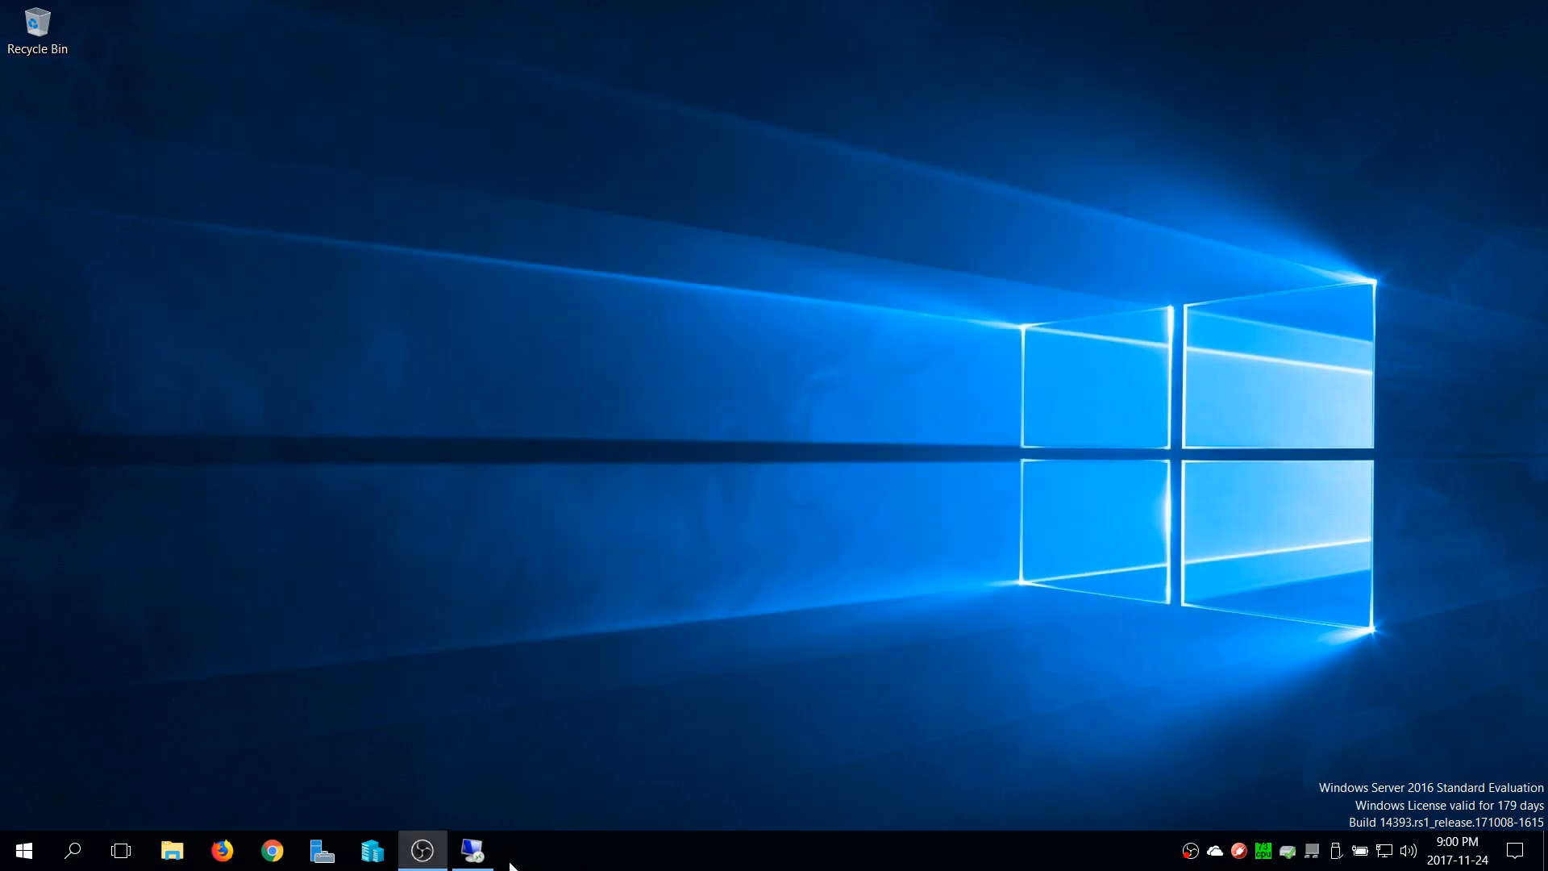
Switch to the RYSERVER remote session and check the text in test.txt from W:\Shares\Network, closing the file when done
left_click(484, 860)
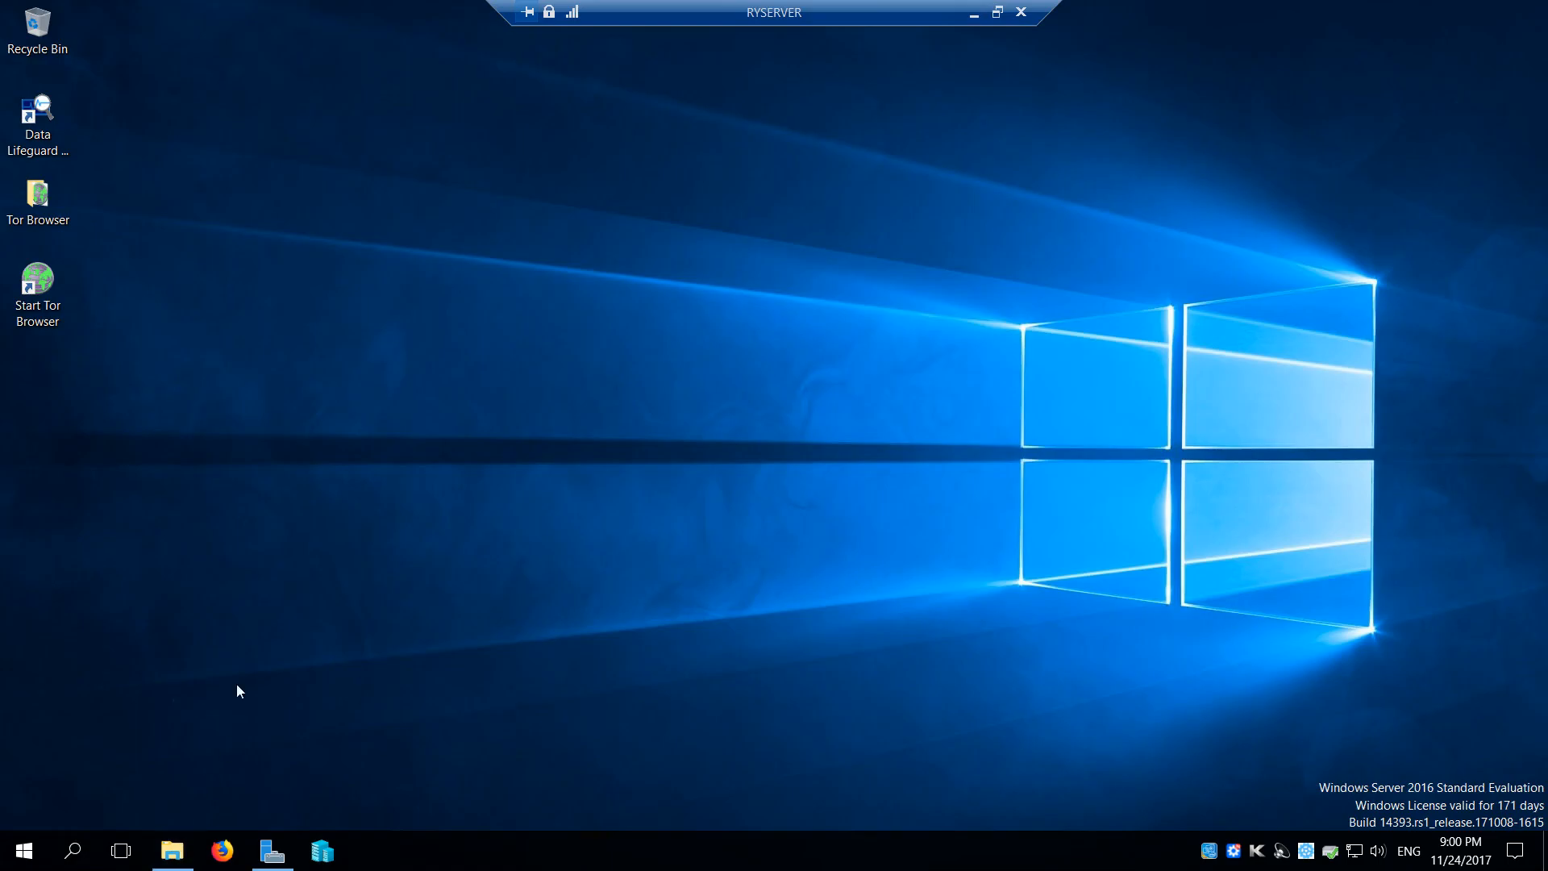
key("super+e")
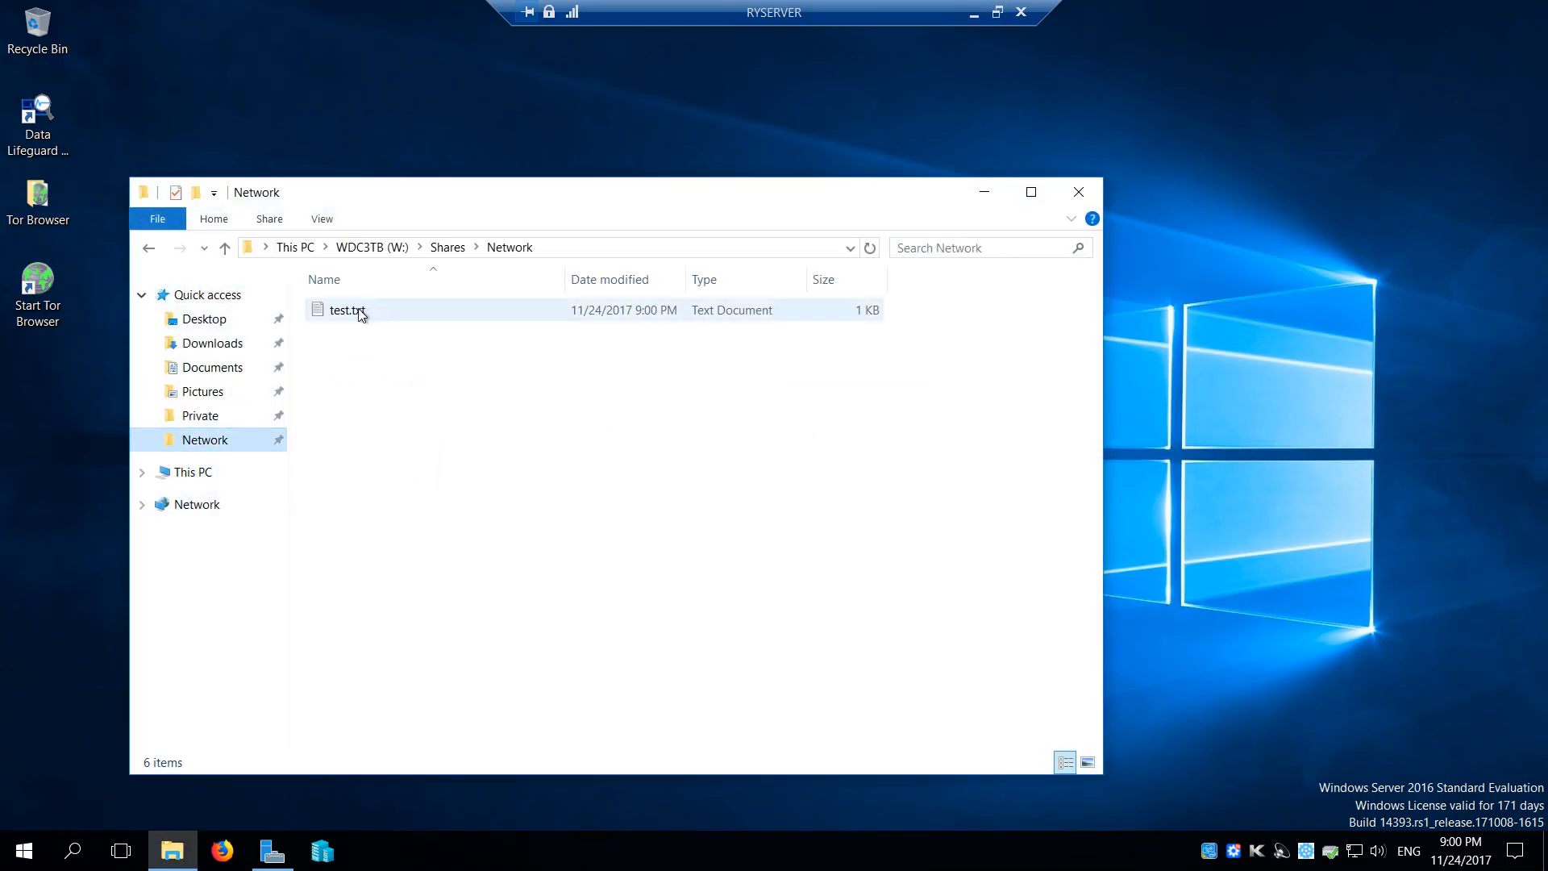
left_click(327, 316)
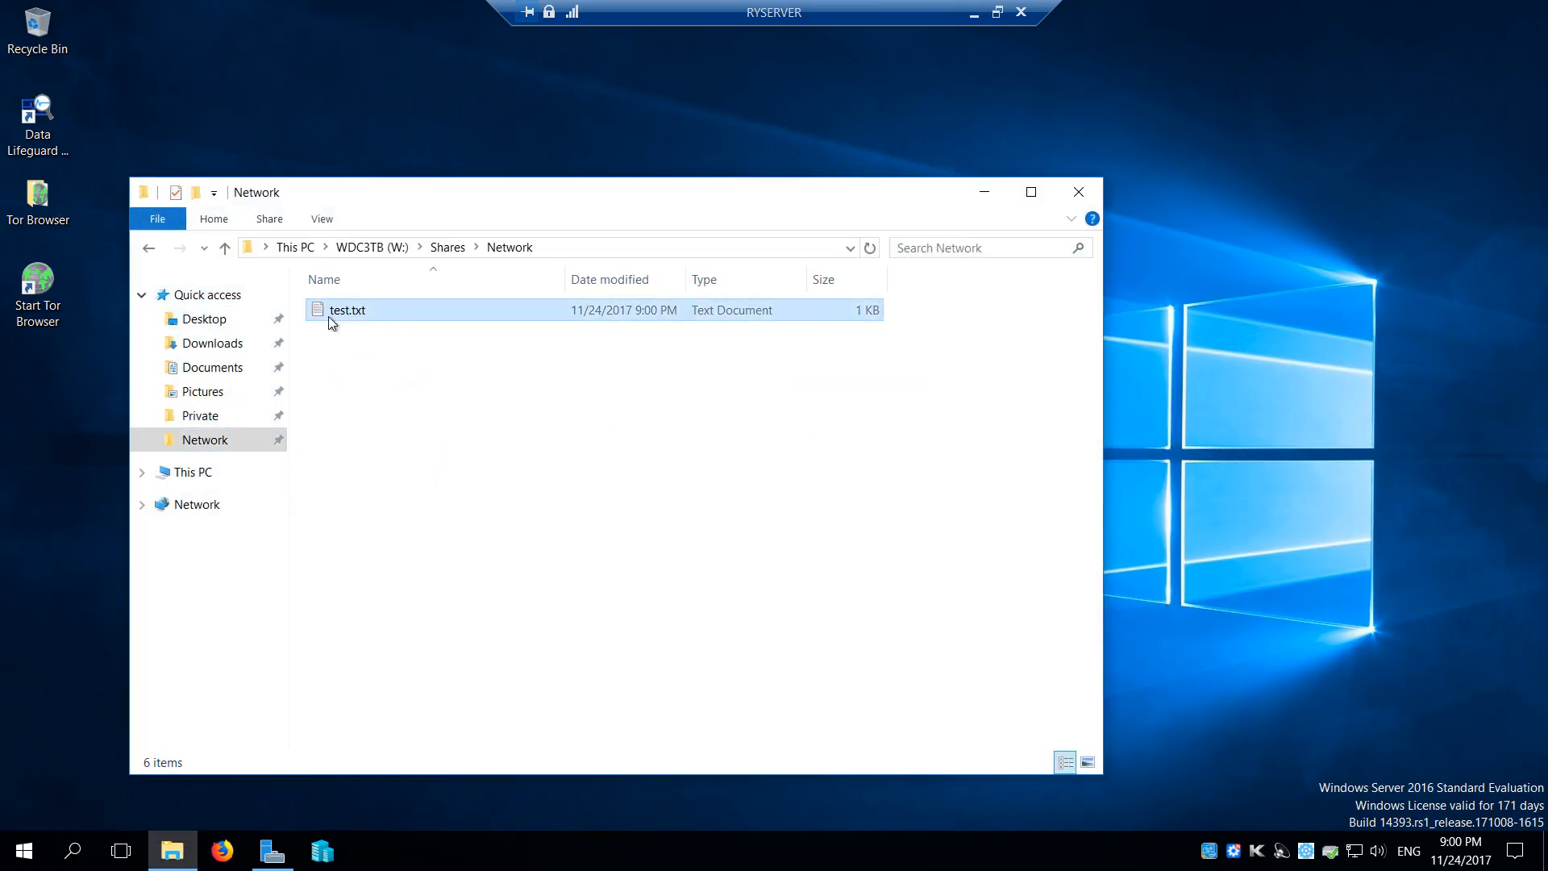
double_click(393, 313)
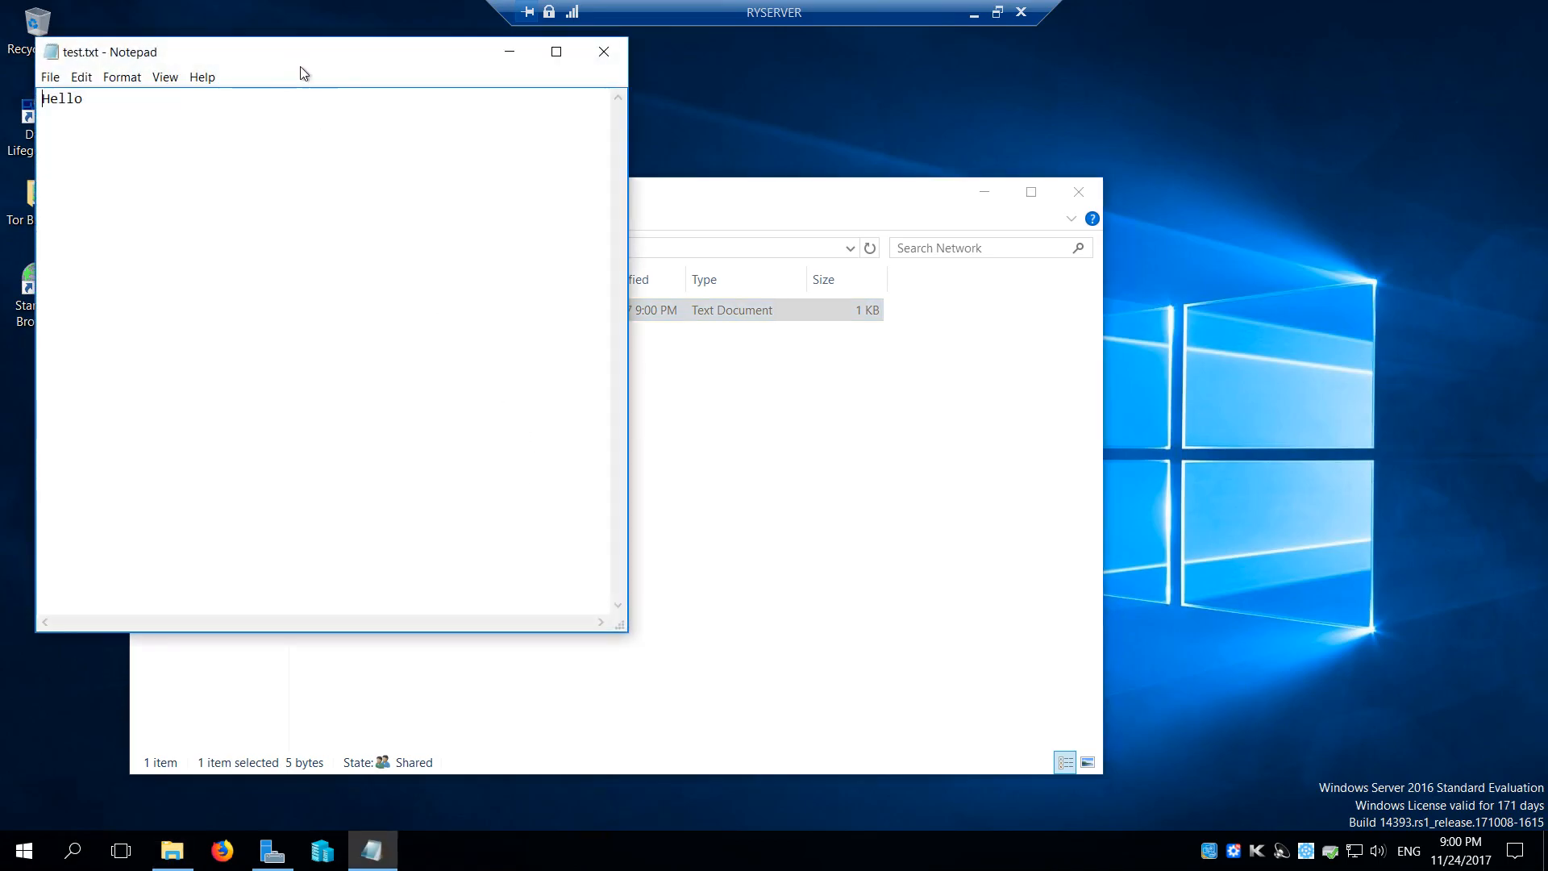
left_click_drag(293, 62, 560, 147)
left_click_drag(367, 183, 278, 185)
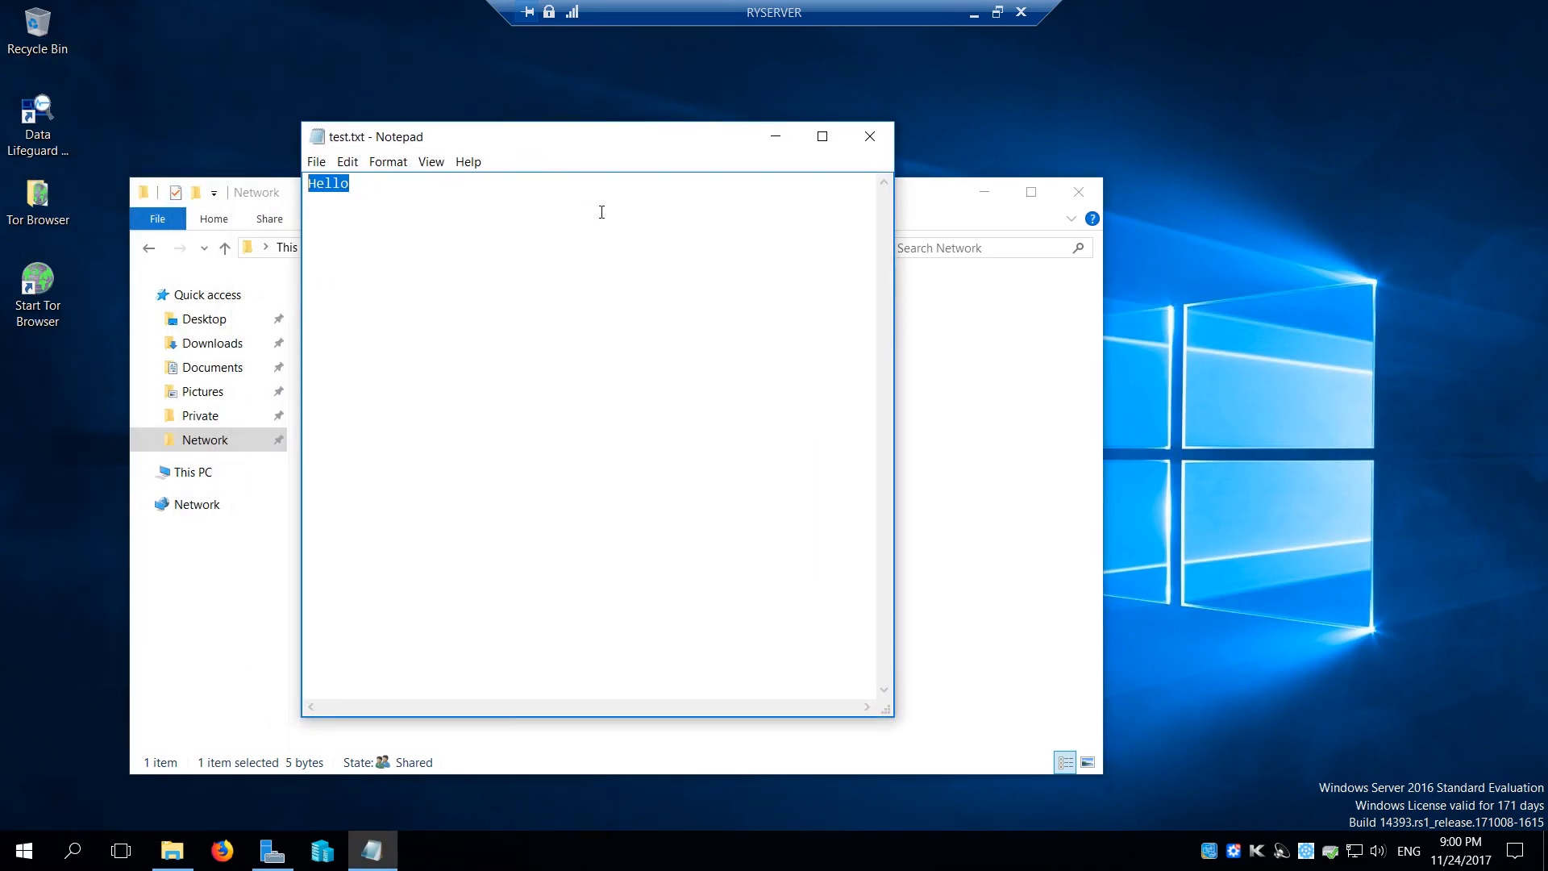
left_click(869, 135)
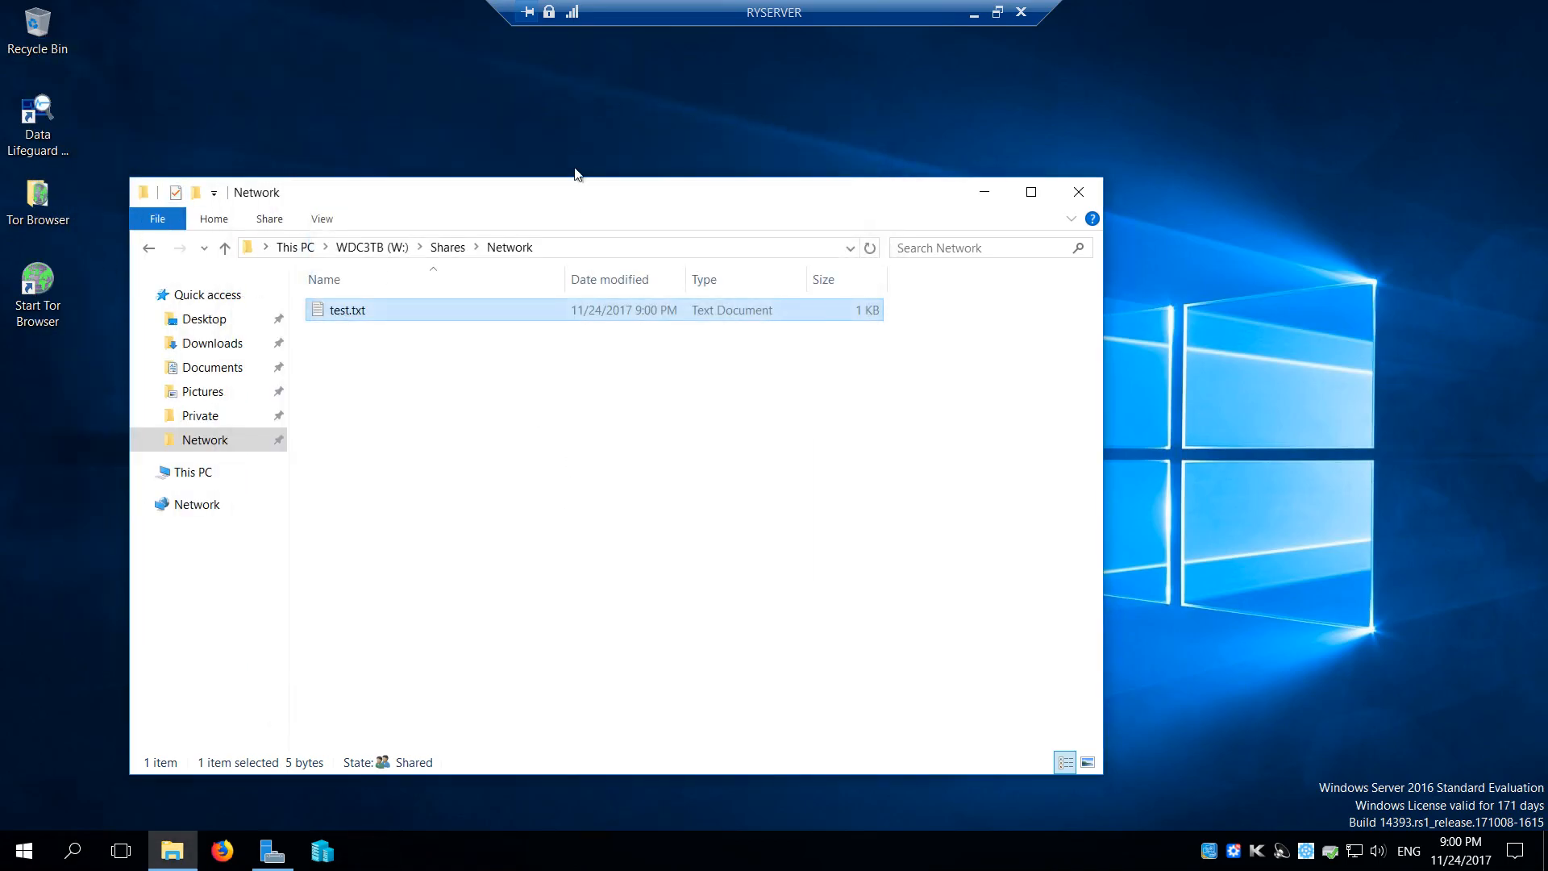
left_click(413, 409)
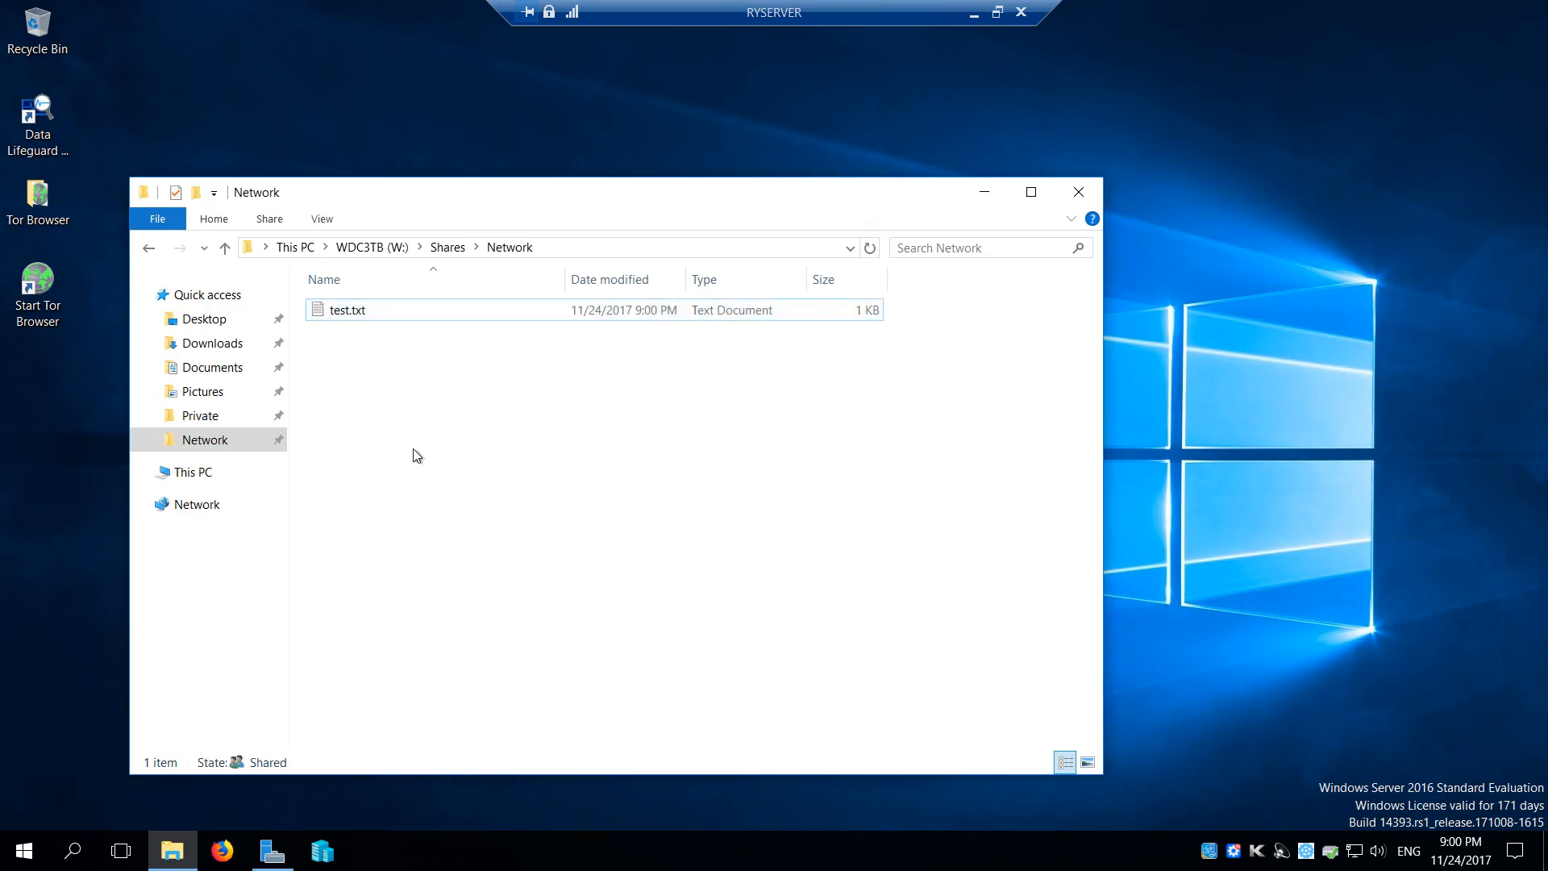
Copy the four ISO files (14393 server refresh, CentOS-7, Fedora-Workstation and Parrot-full) from RYSERVER's Documents folder
left_click(213, 369)
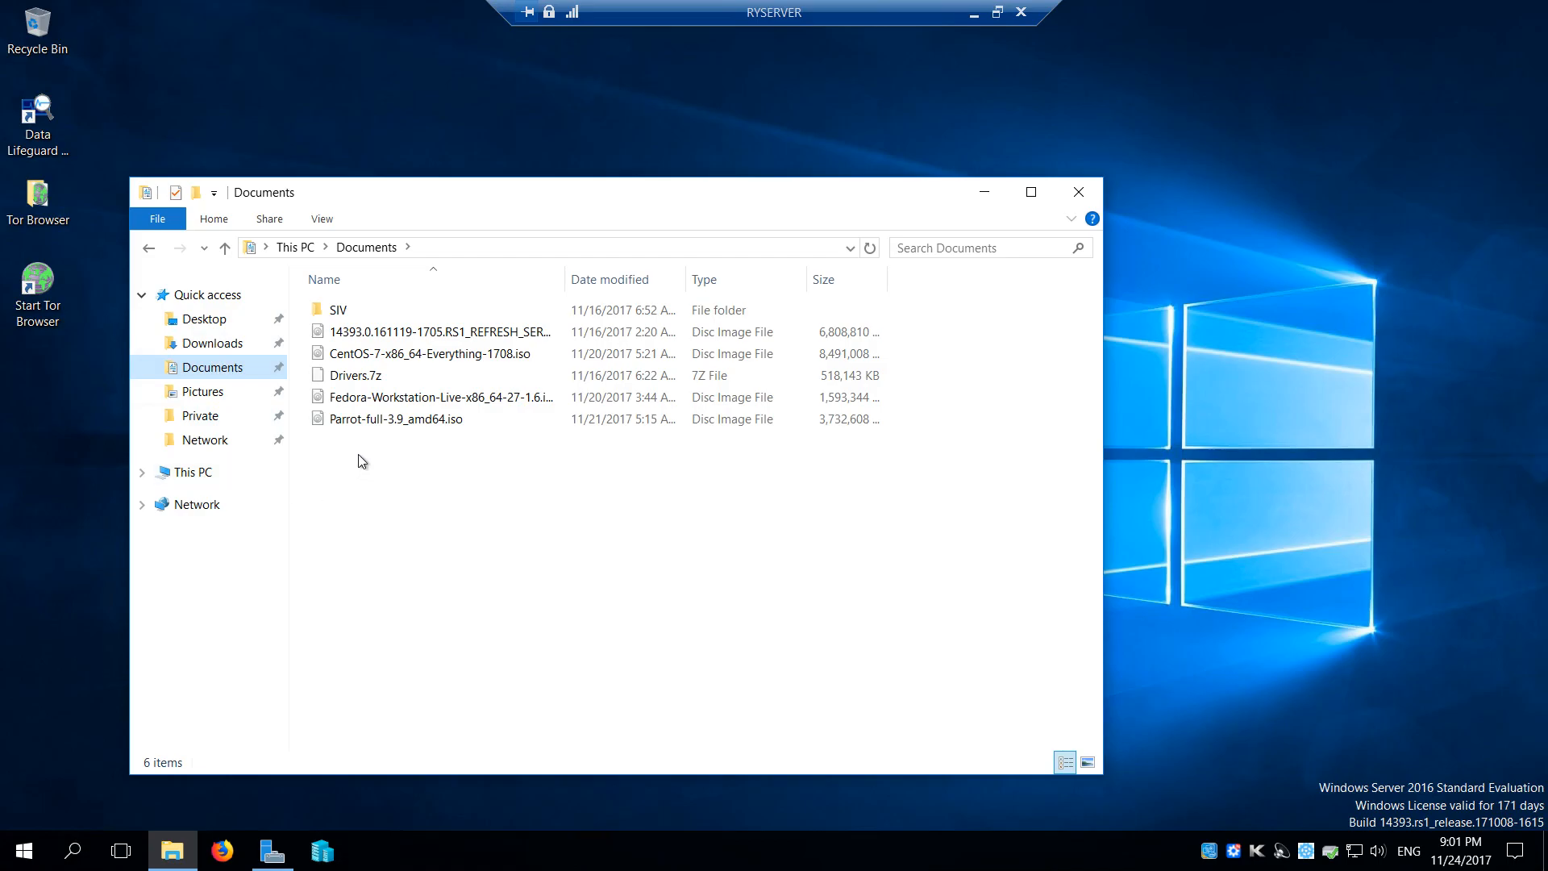
left_click(376, 426)
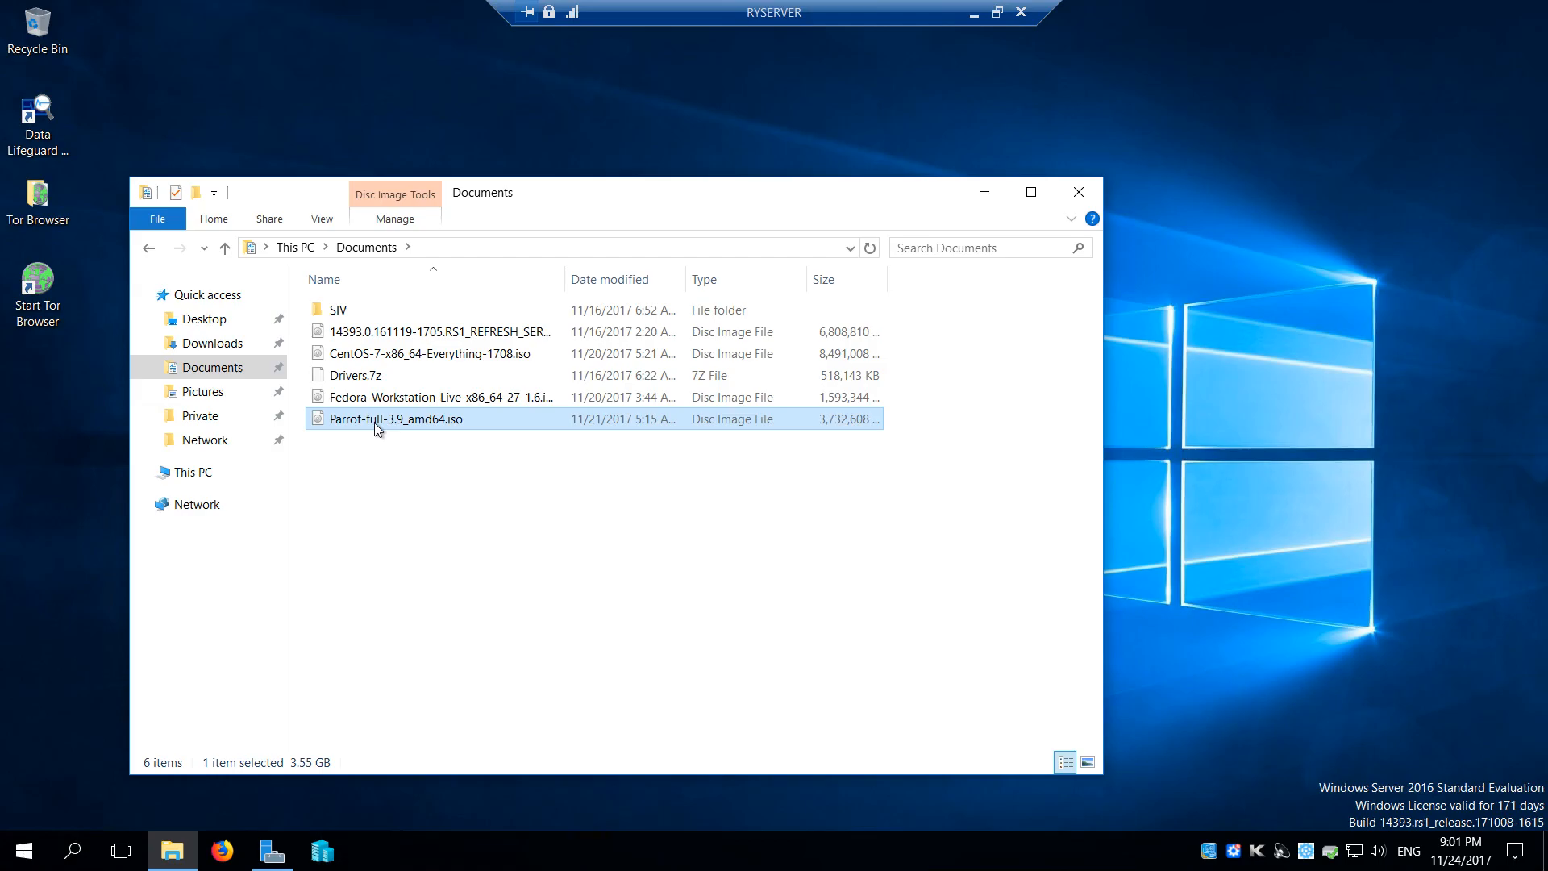
left_click(381, 399, "ctrl")
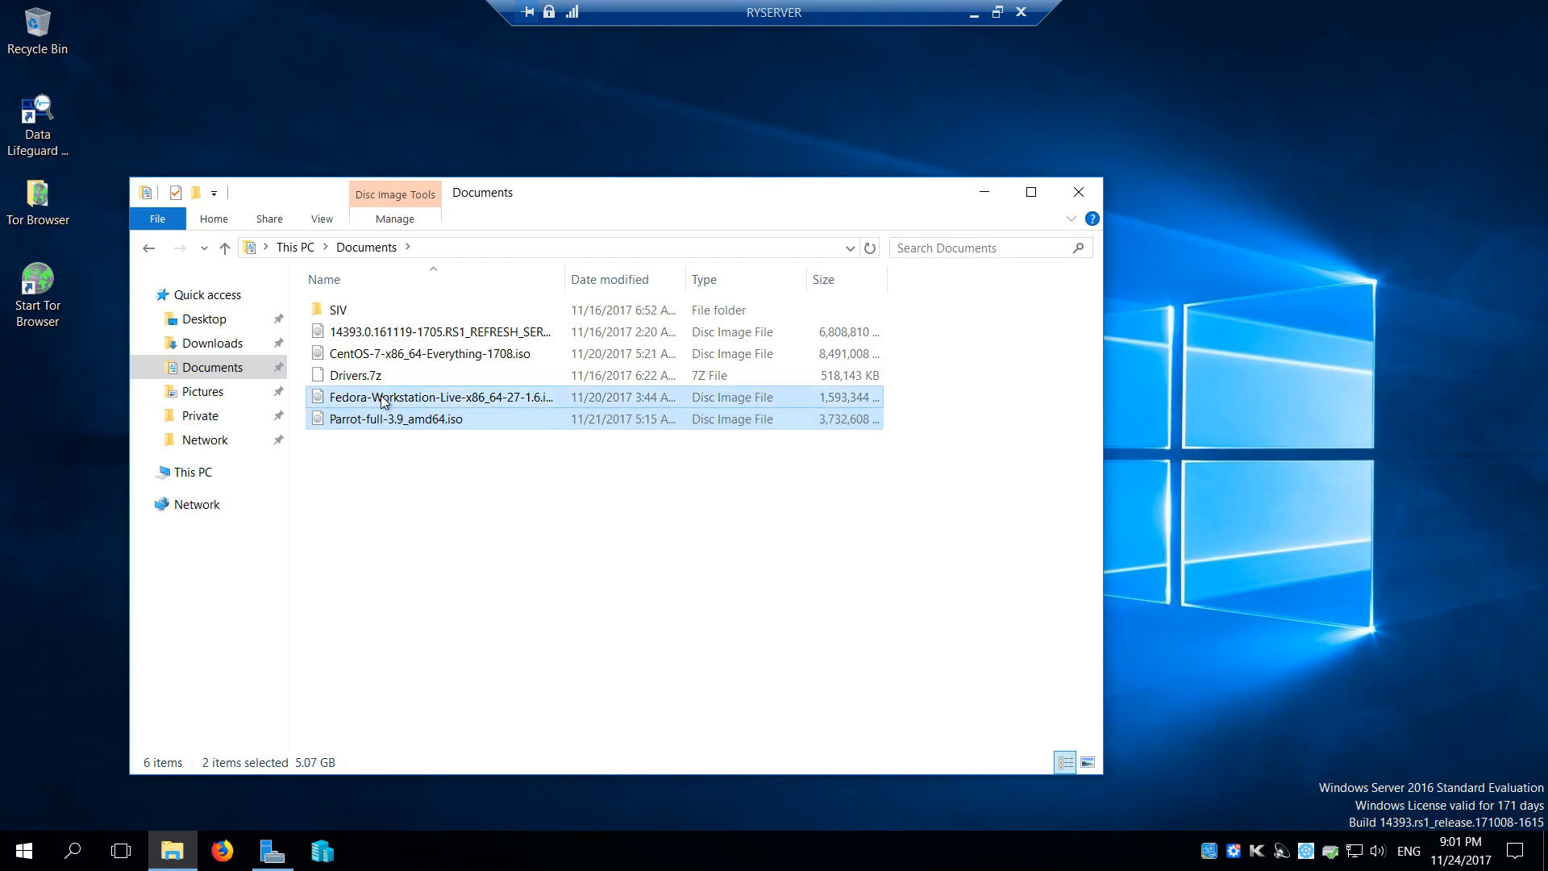
left_click(377, 361, "ctrl")
left_click(381, 334, "ctrl")
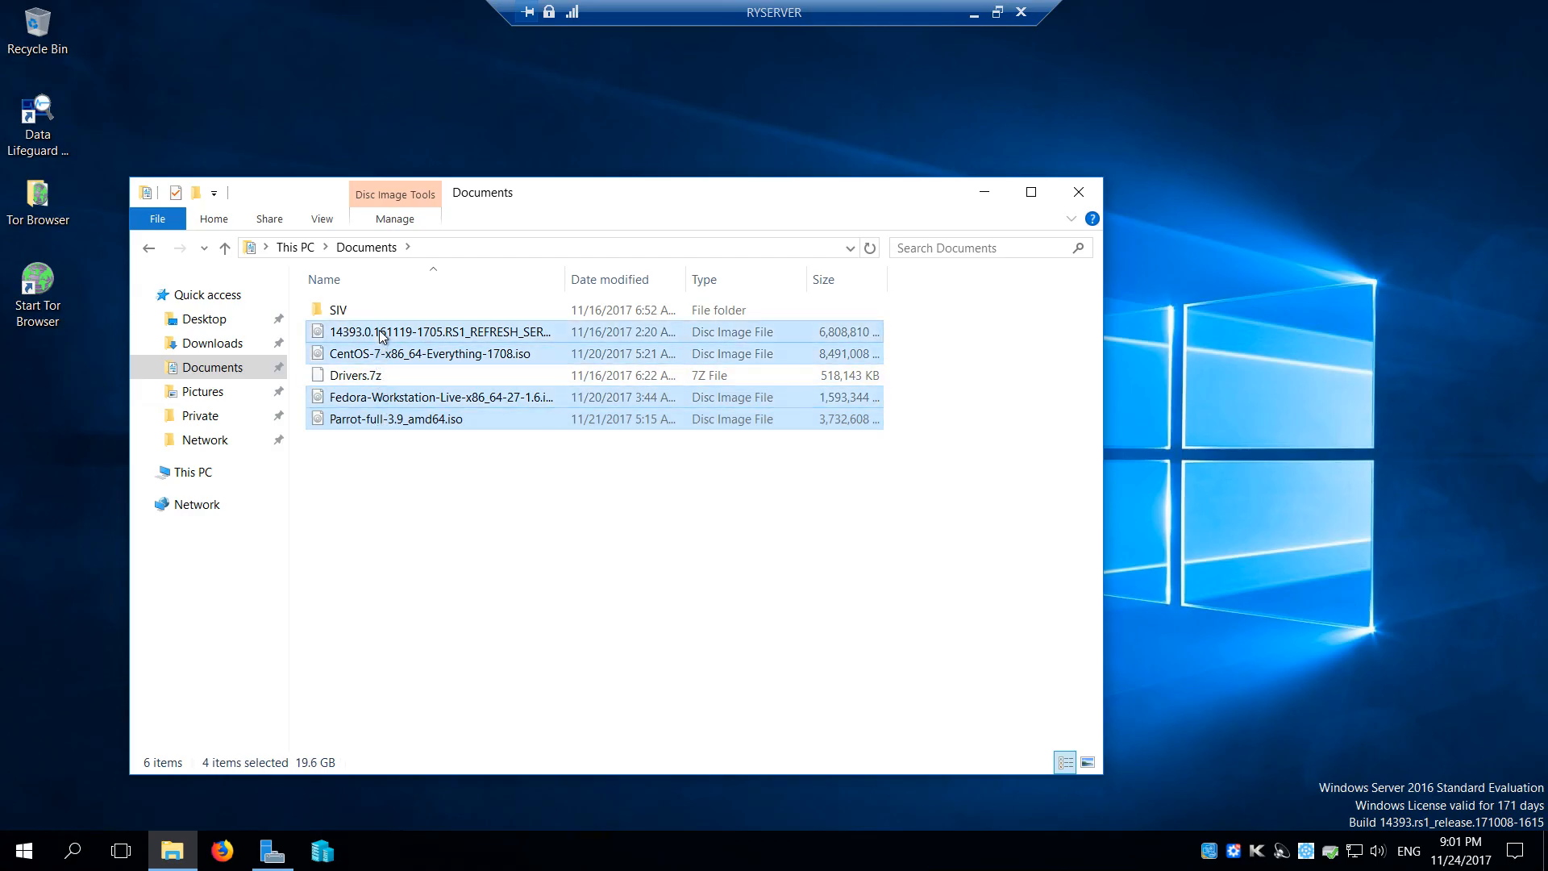
right_click(382, 337)
left_click(239, 549)
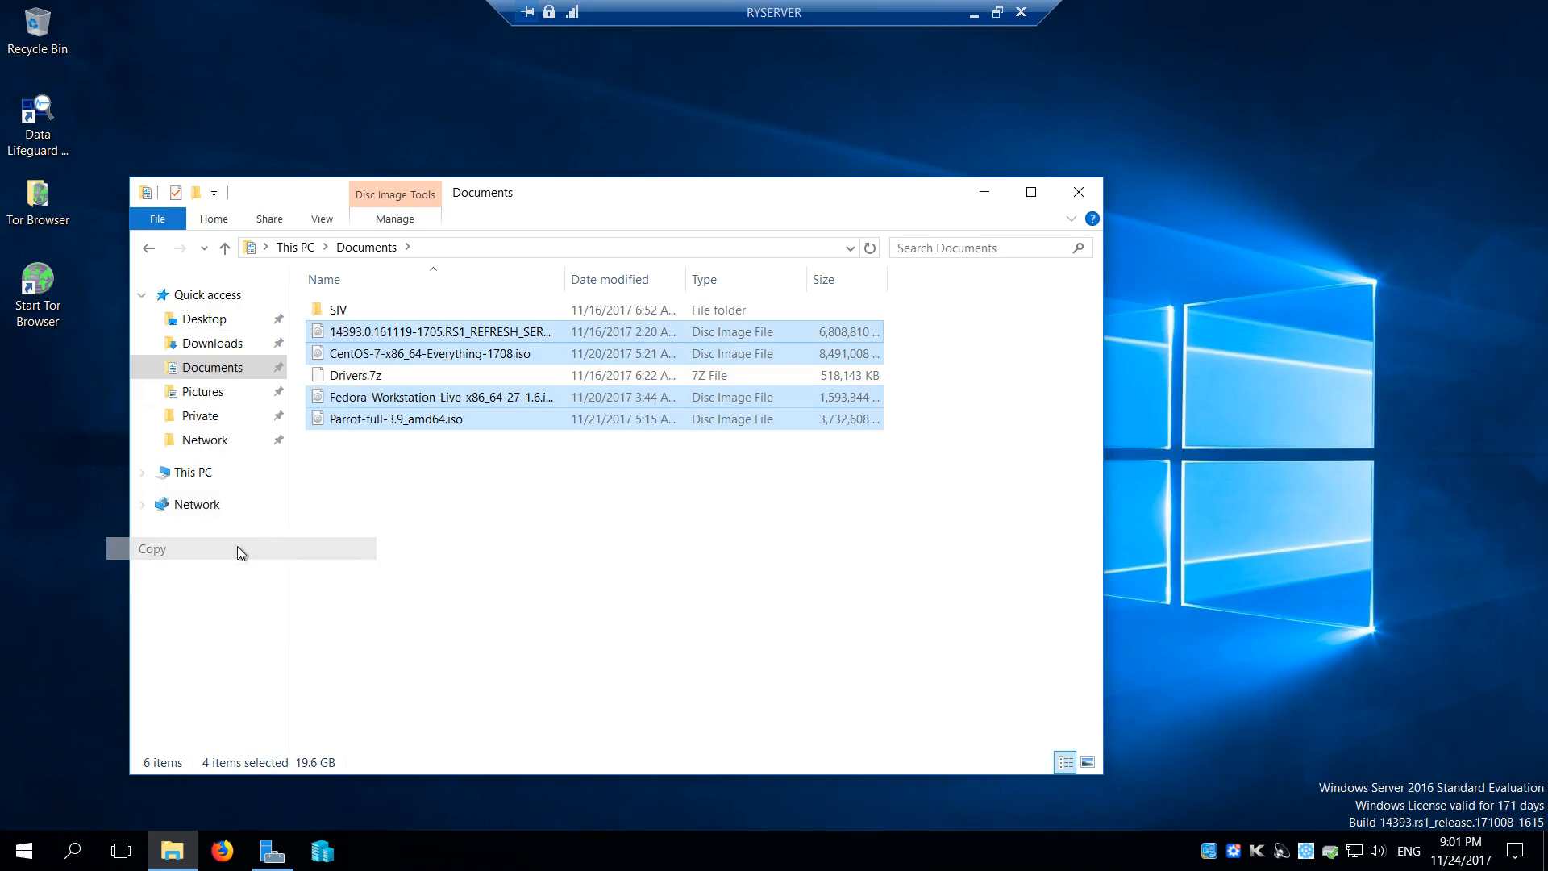
Paste the copied ISO files into the Network folder on WDC3TB (W:)
left_click(208, 440)
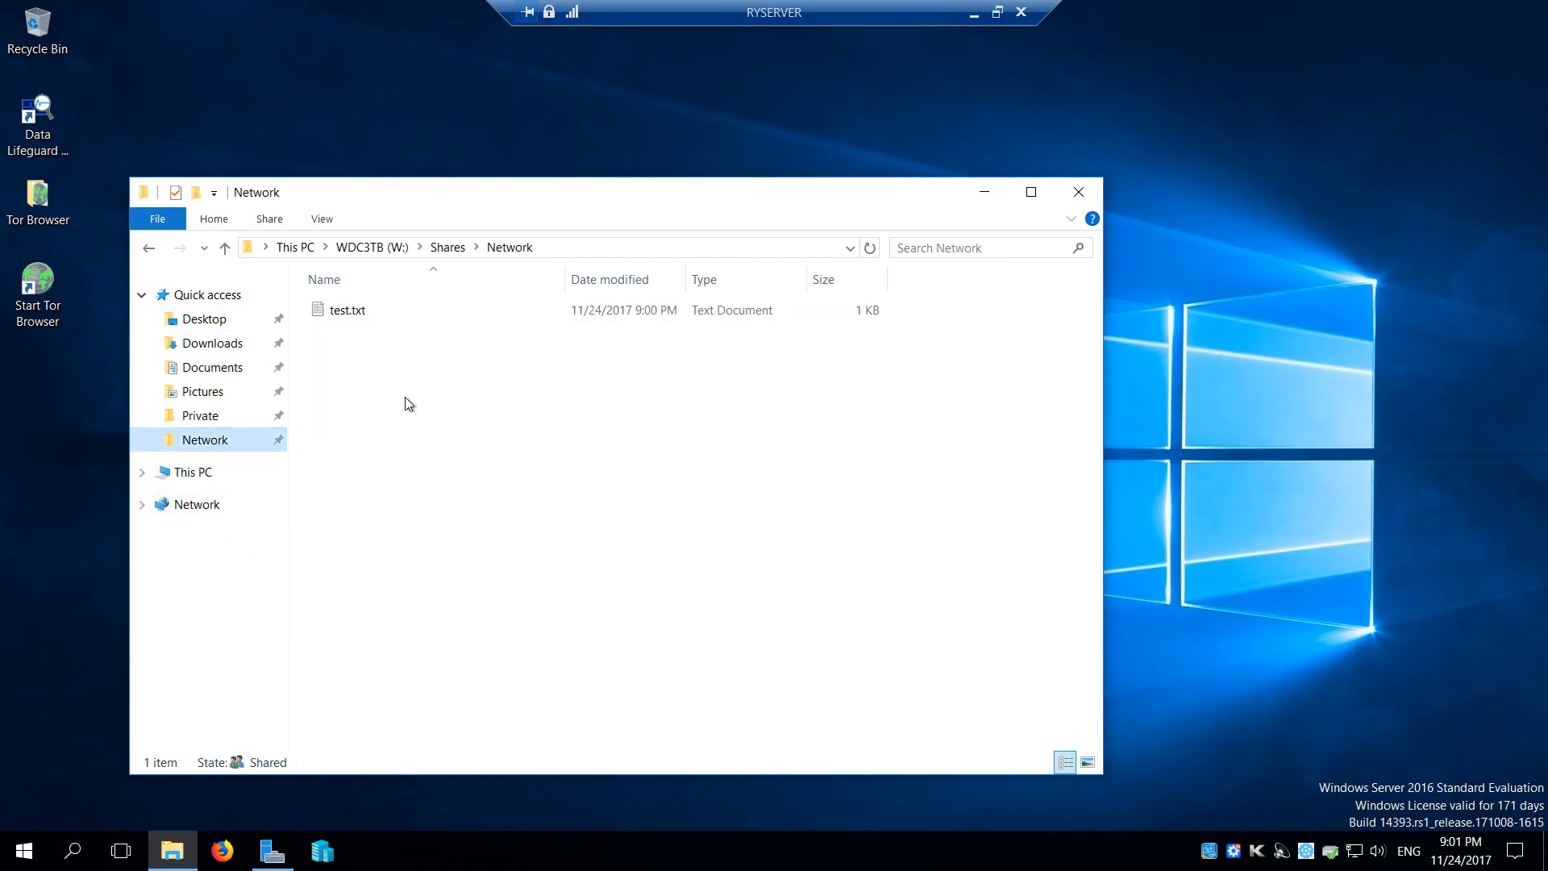
right_click(409, 389)
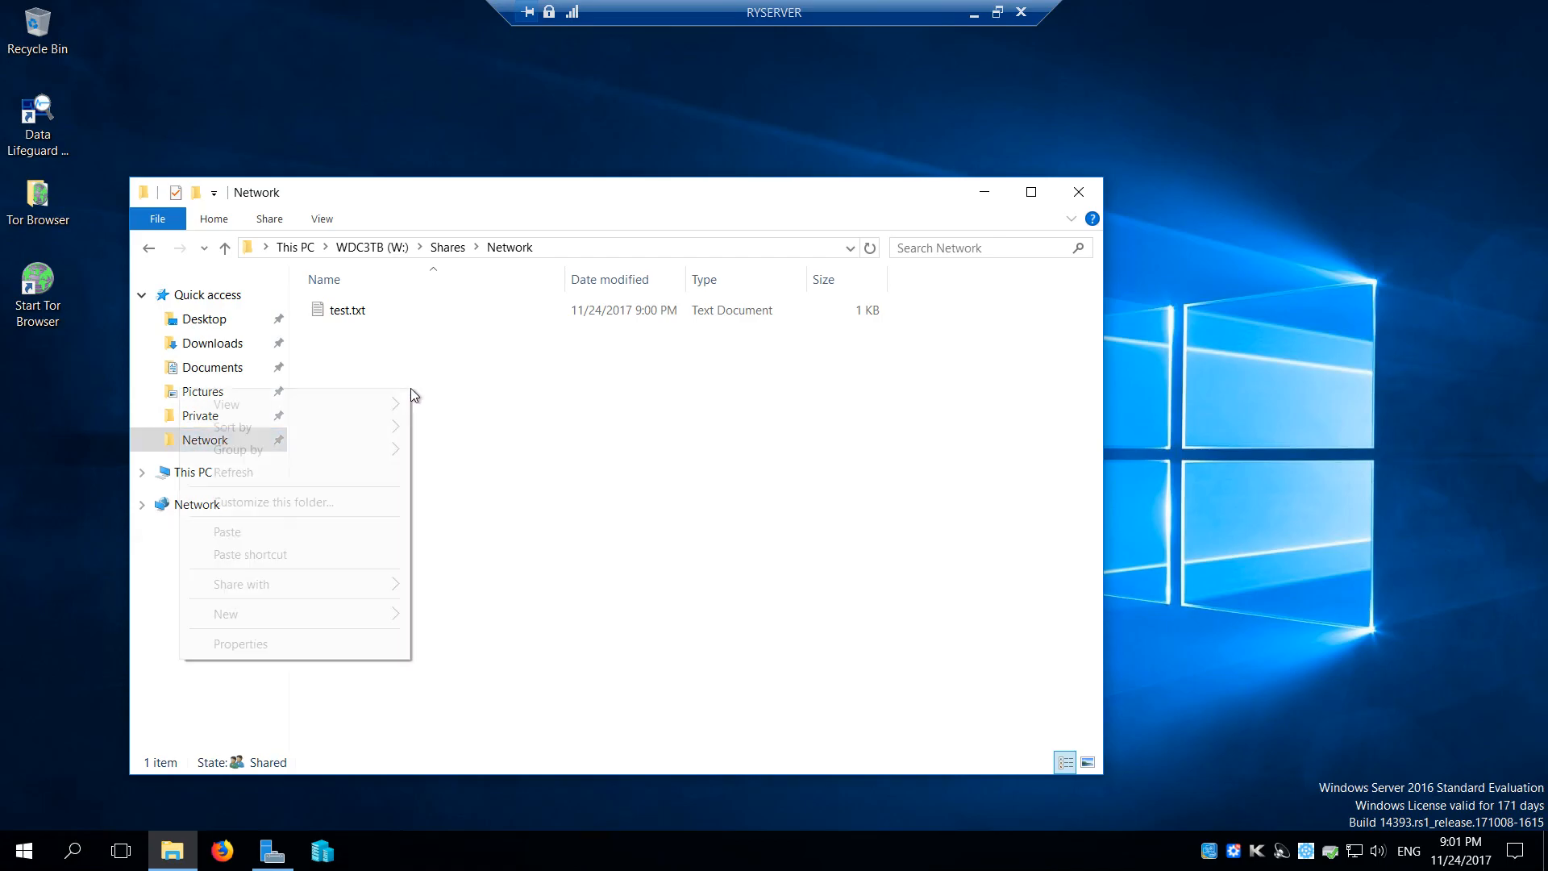
left_click(335, 532)
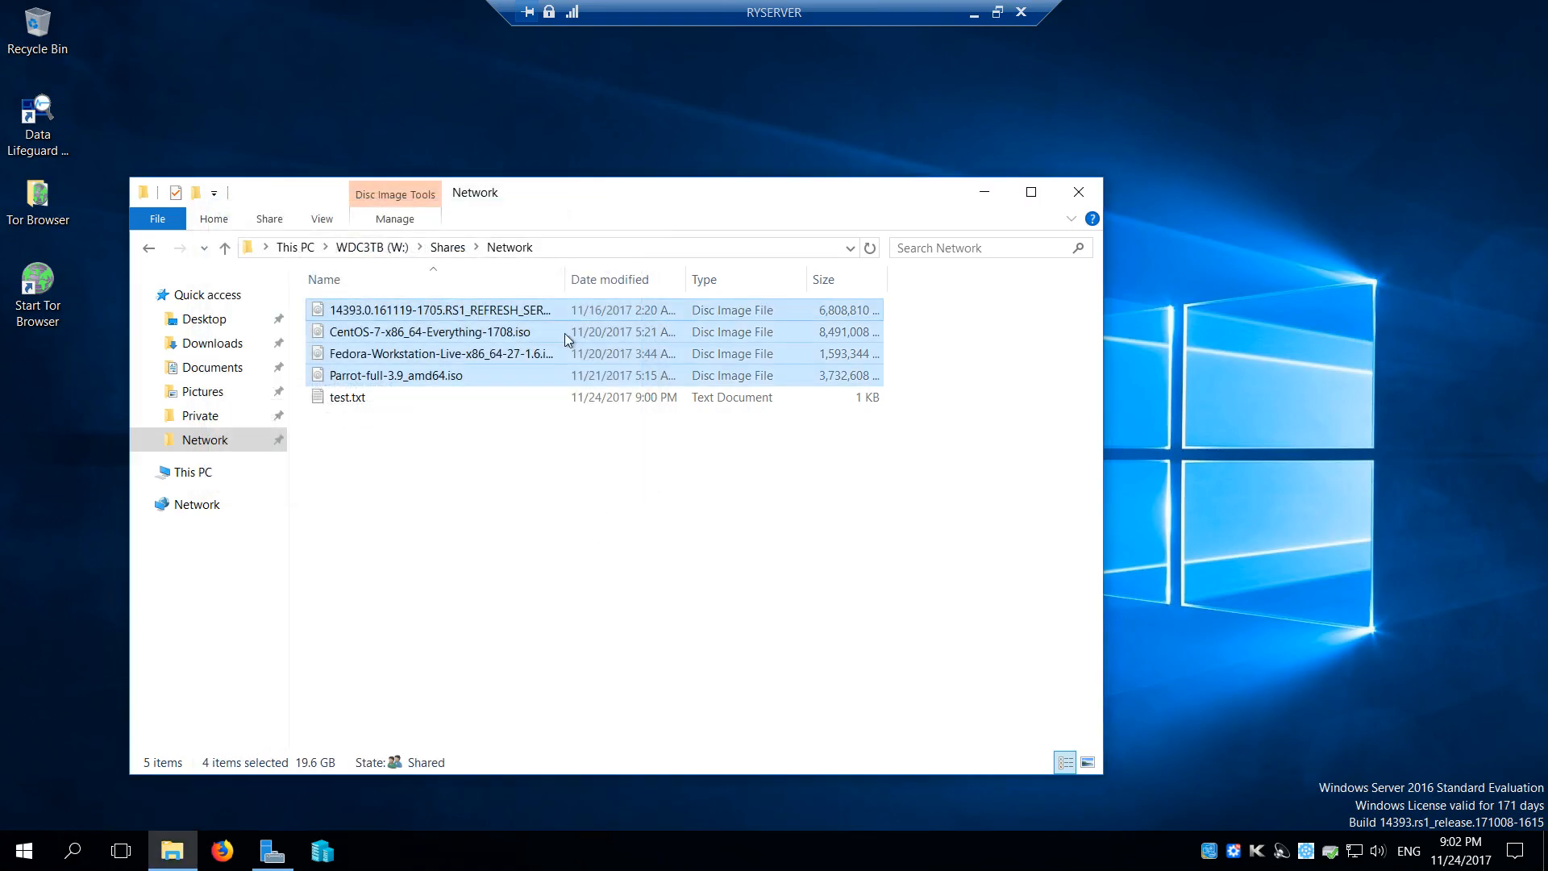
Check the Network folder's total size in its properties from the Shares folder, and close the properties
left_click(447, 248)
right_click(374, 306)
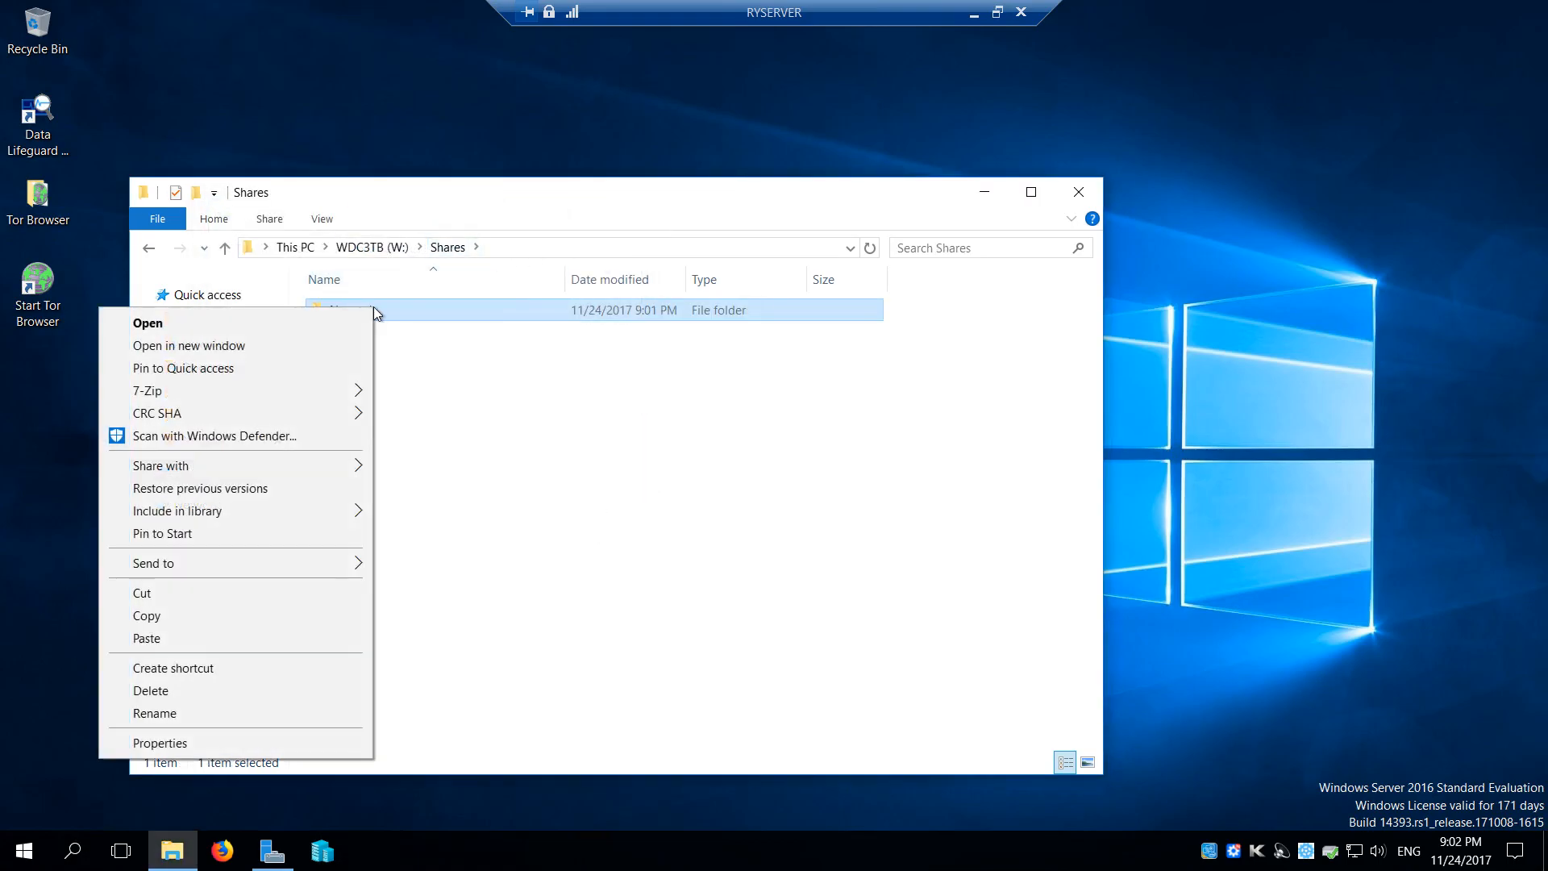
left_click(226, 743)
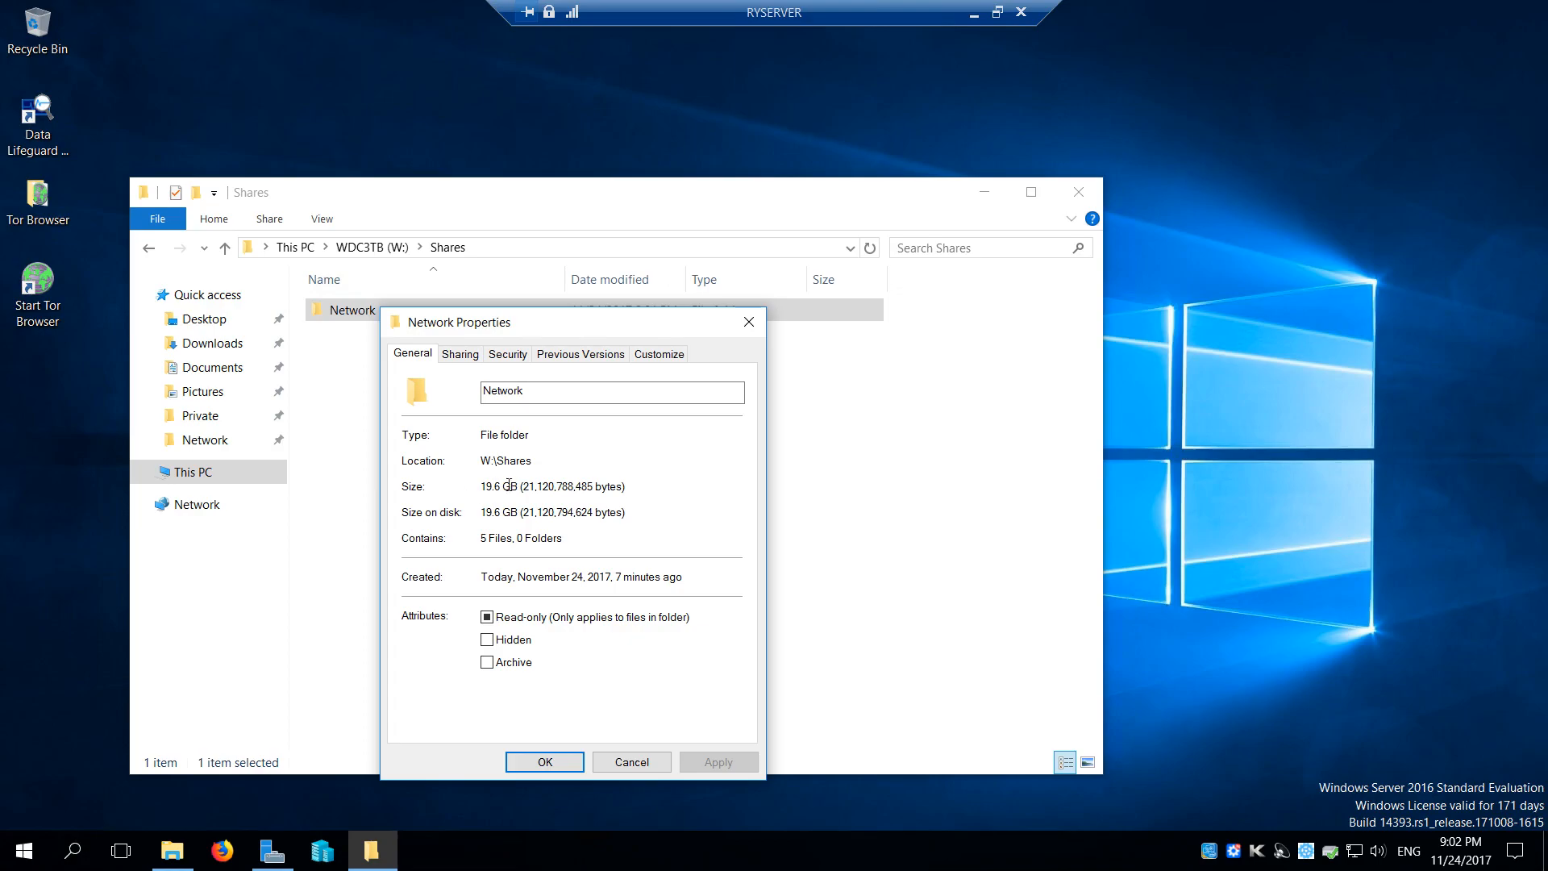
left_click(749, 322)
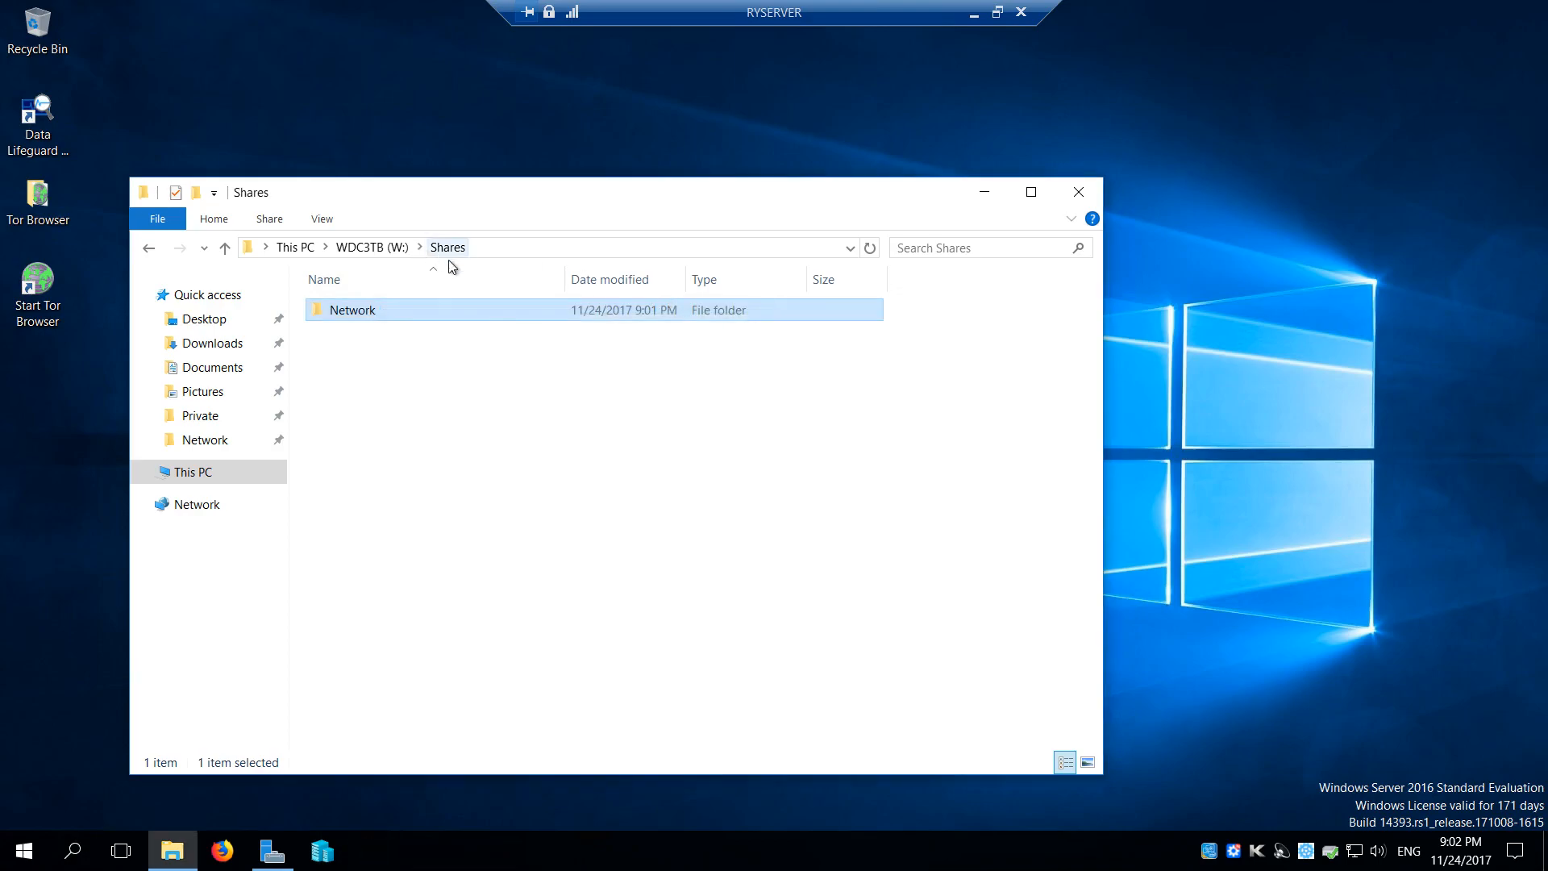
Reopen the Network folder to view its files, close its window, and minimize the RYSERVER remote session
double_click(397, 316)
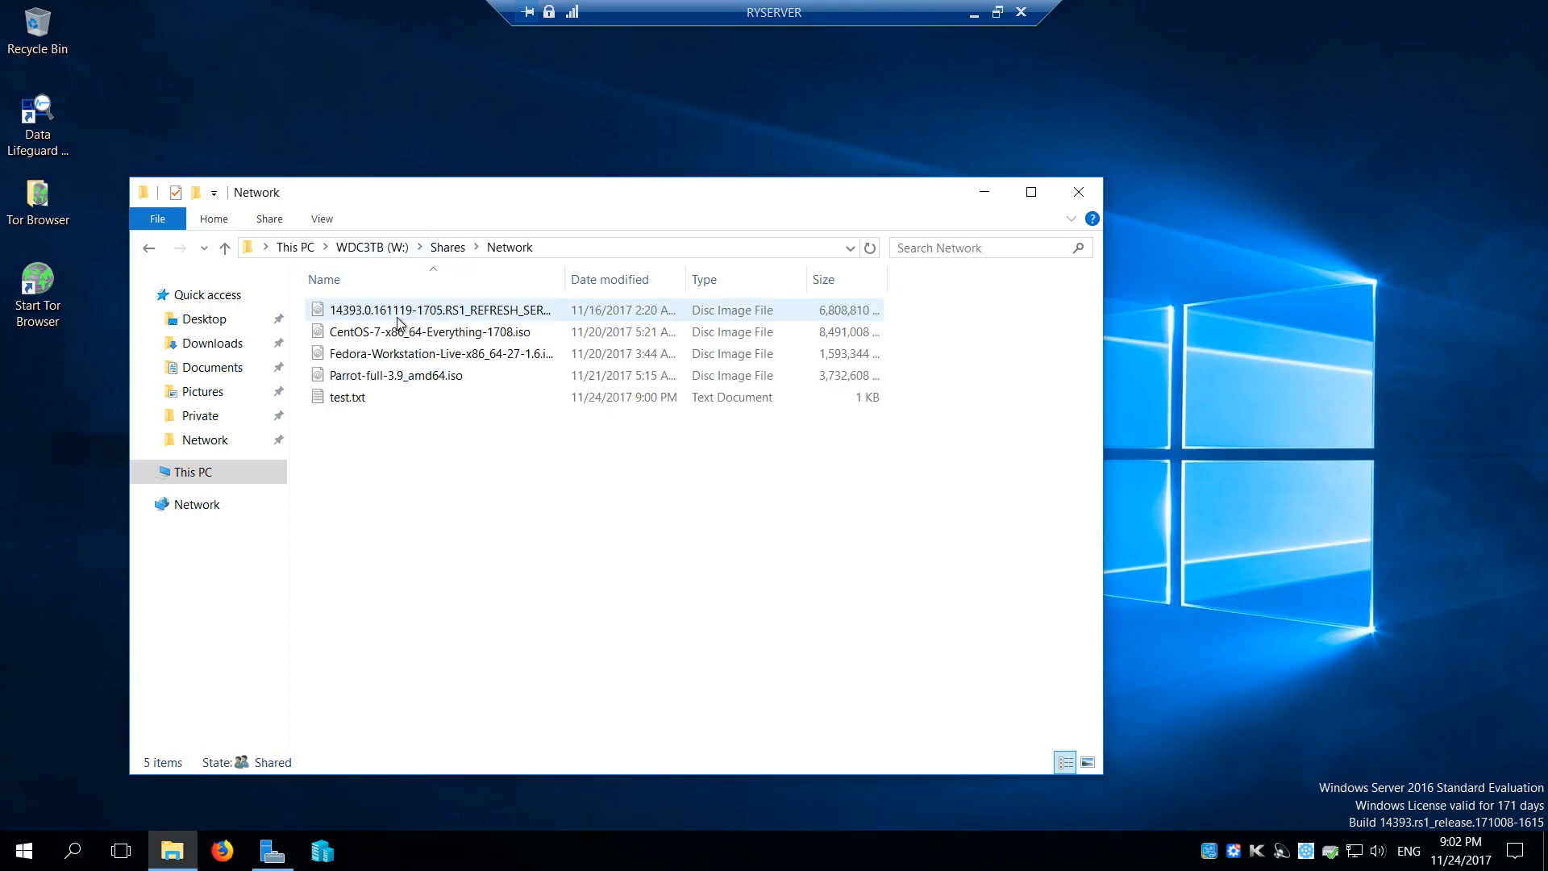
left_click(1078, 191)
left_click(974, 13)
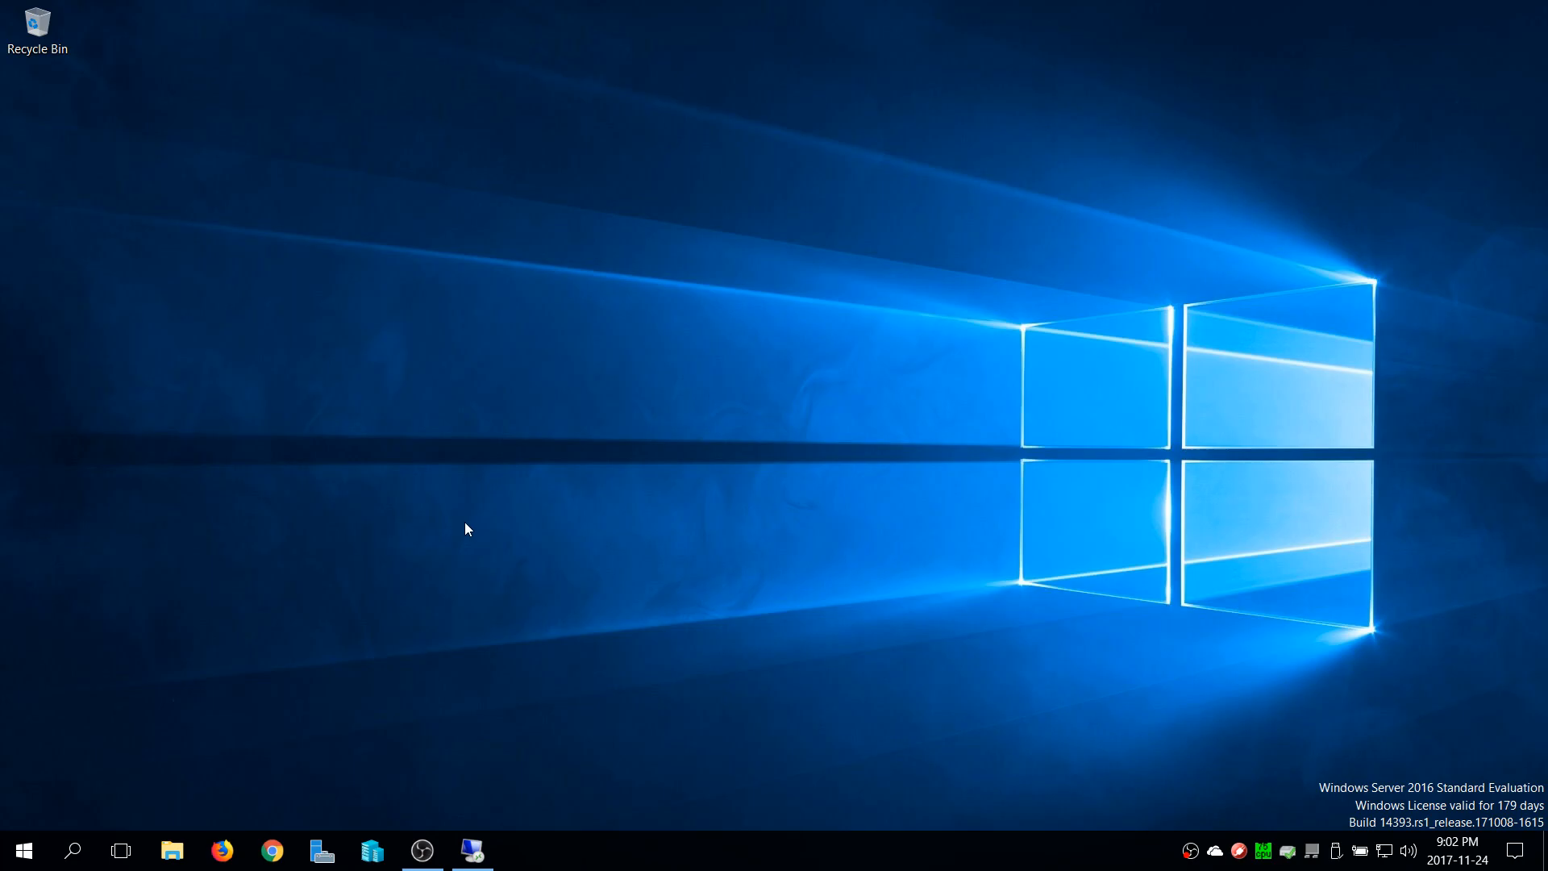
Browse to \\RYSERVER from the local computer and open its Network share
left_click(172, 851)
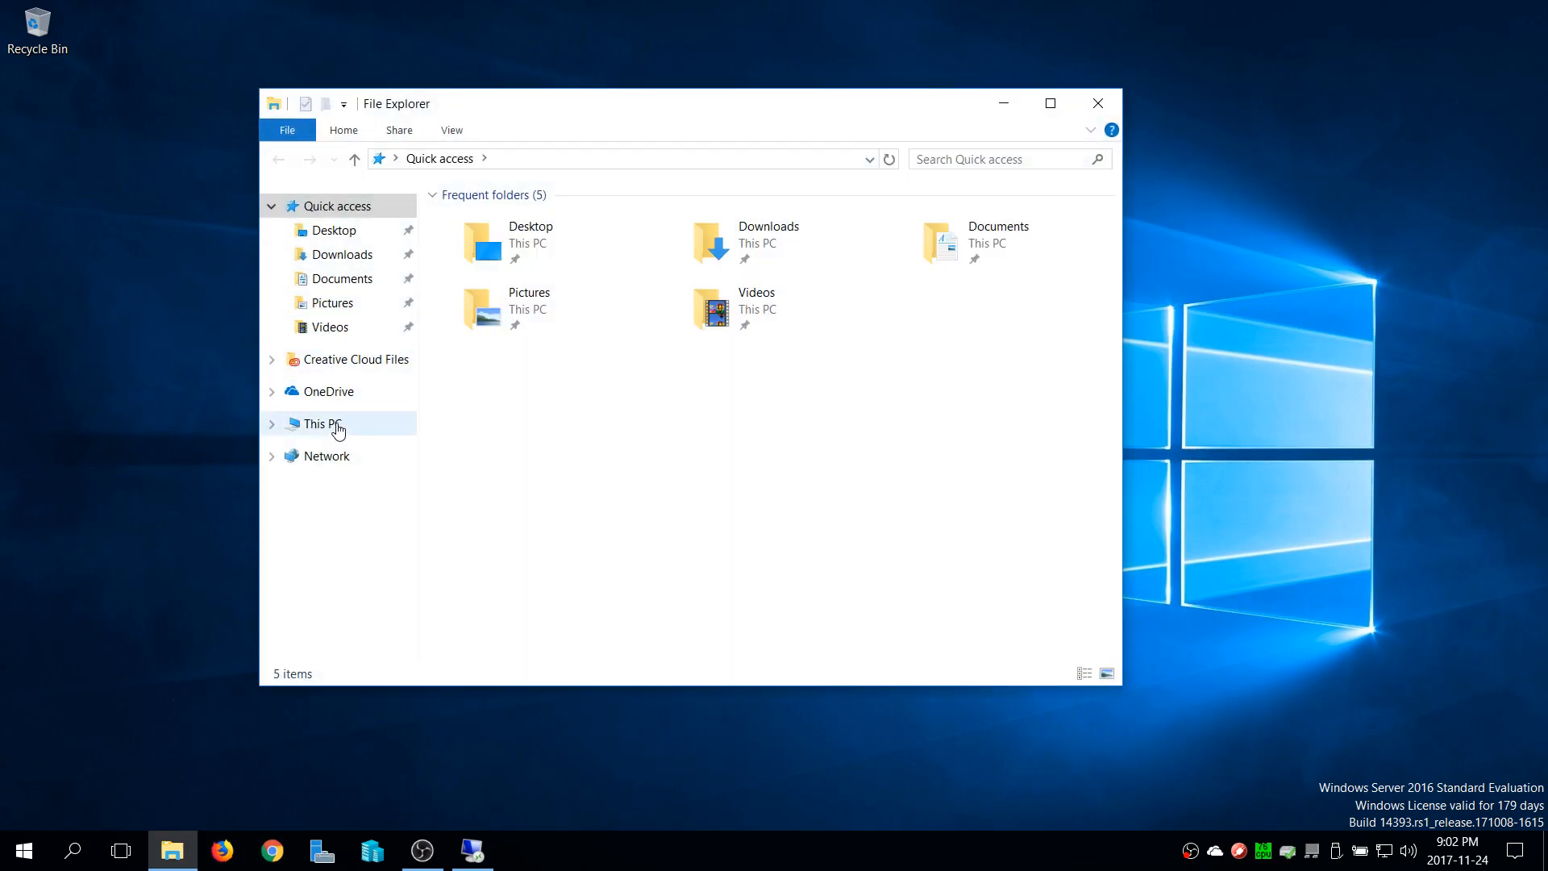
left_click(338, 459)
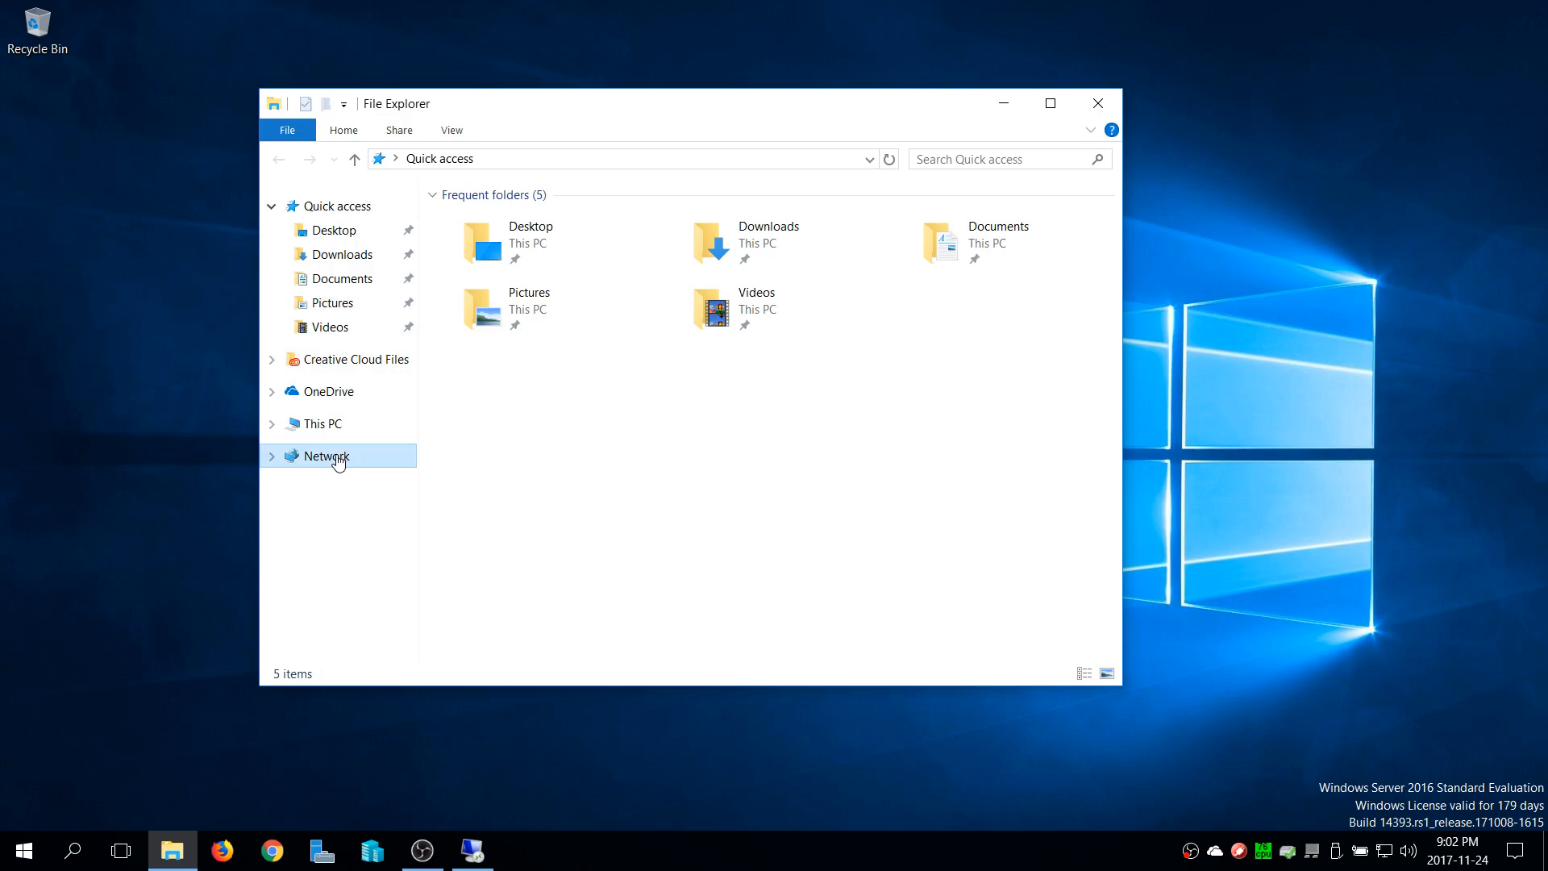
left_click(870, 160)
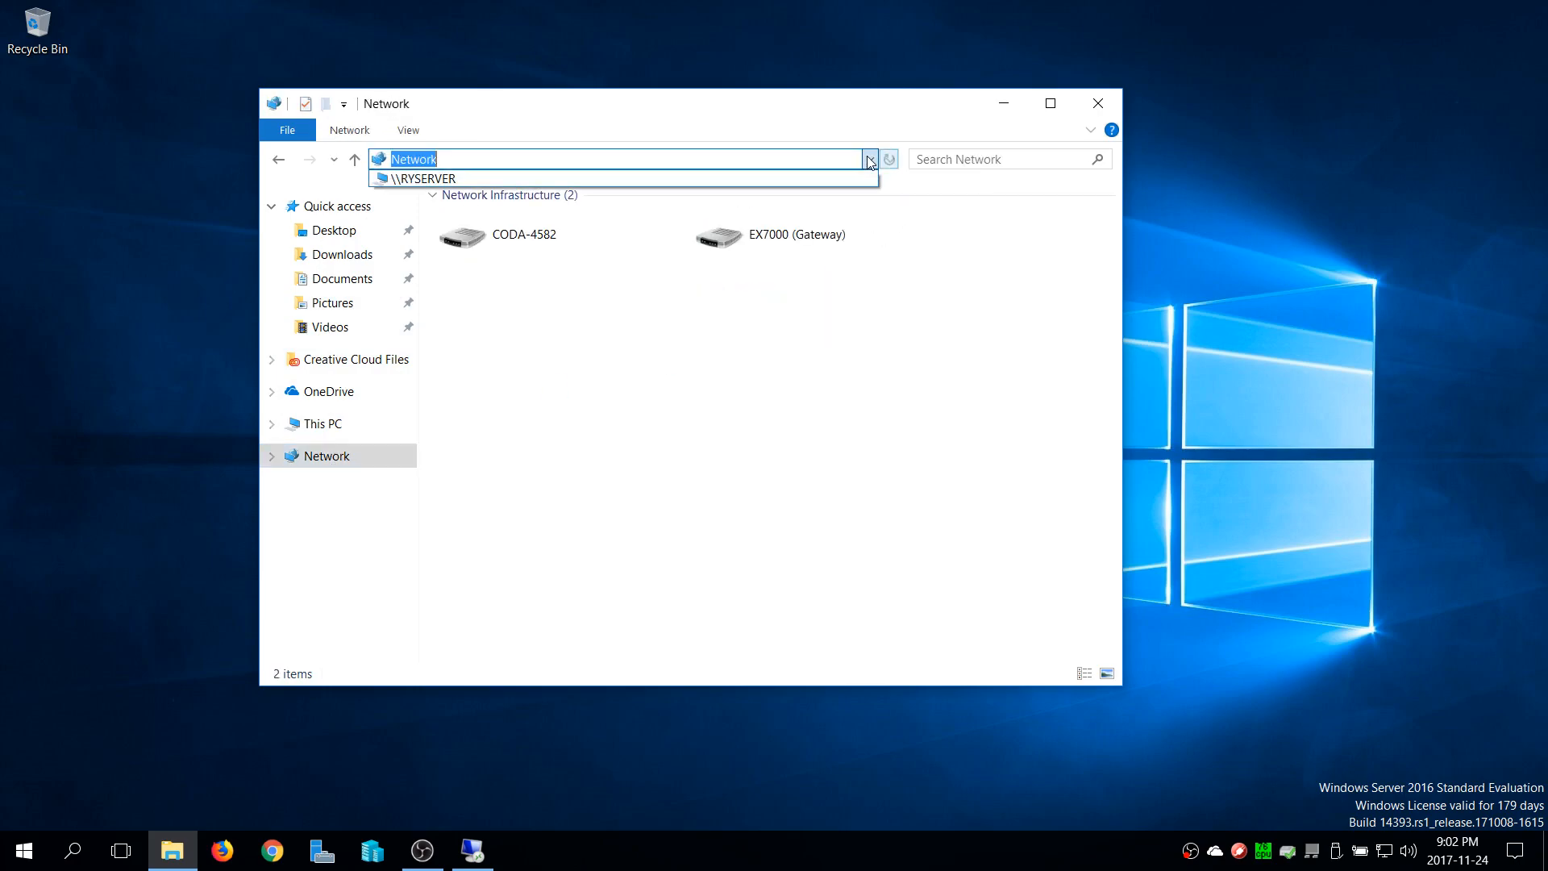
left_click(512, 175)
left_click(788, 212)
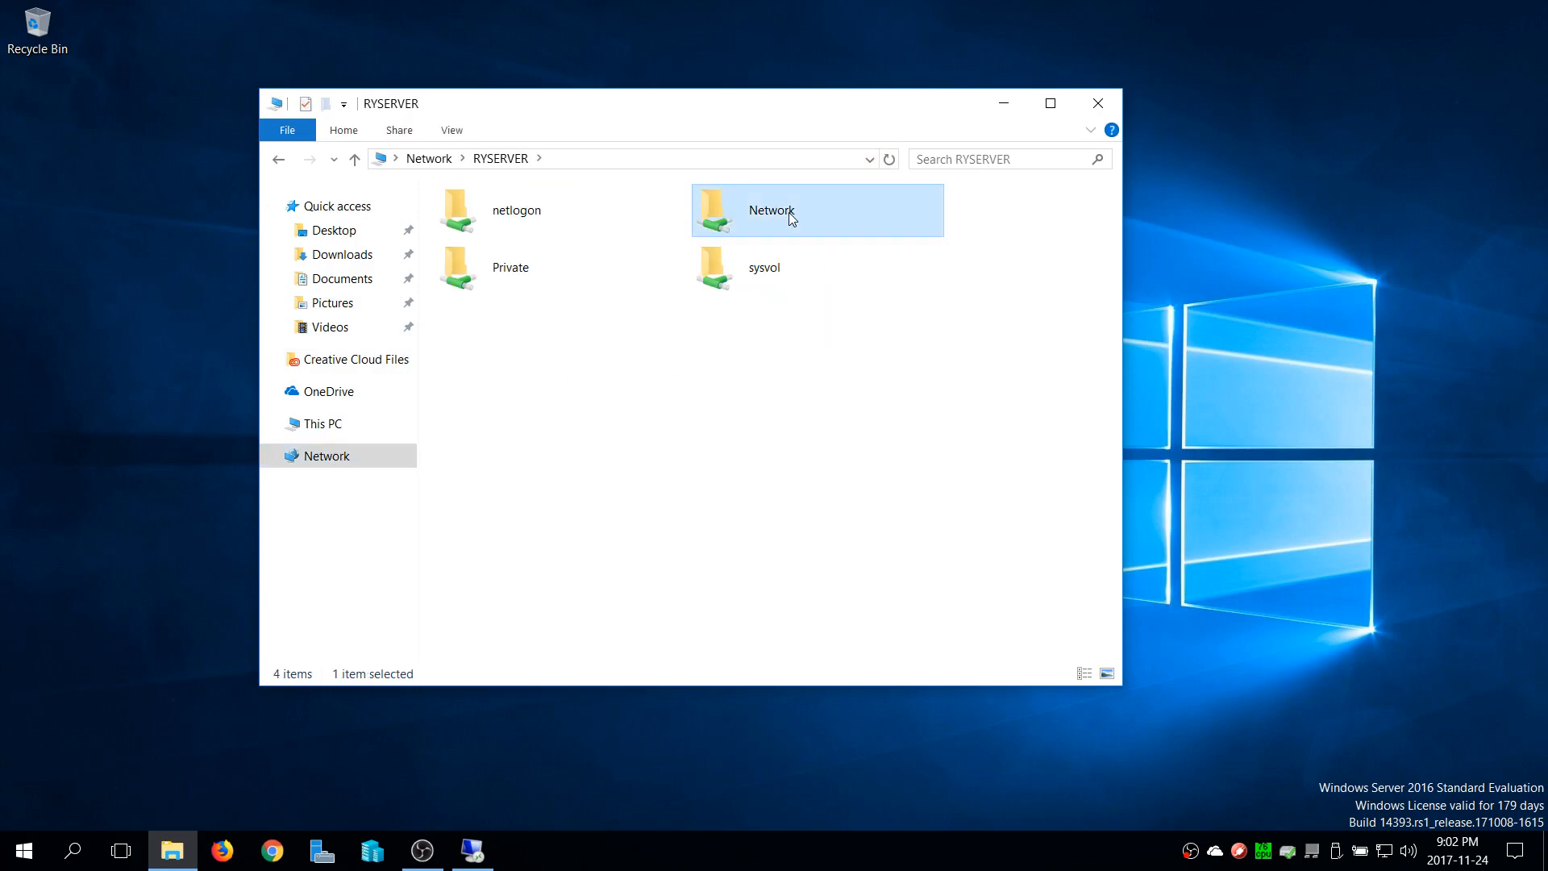
double_click(787, 210)
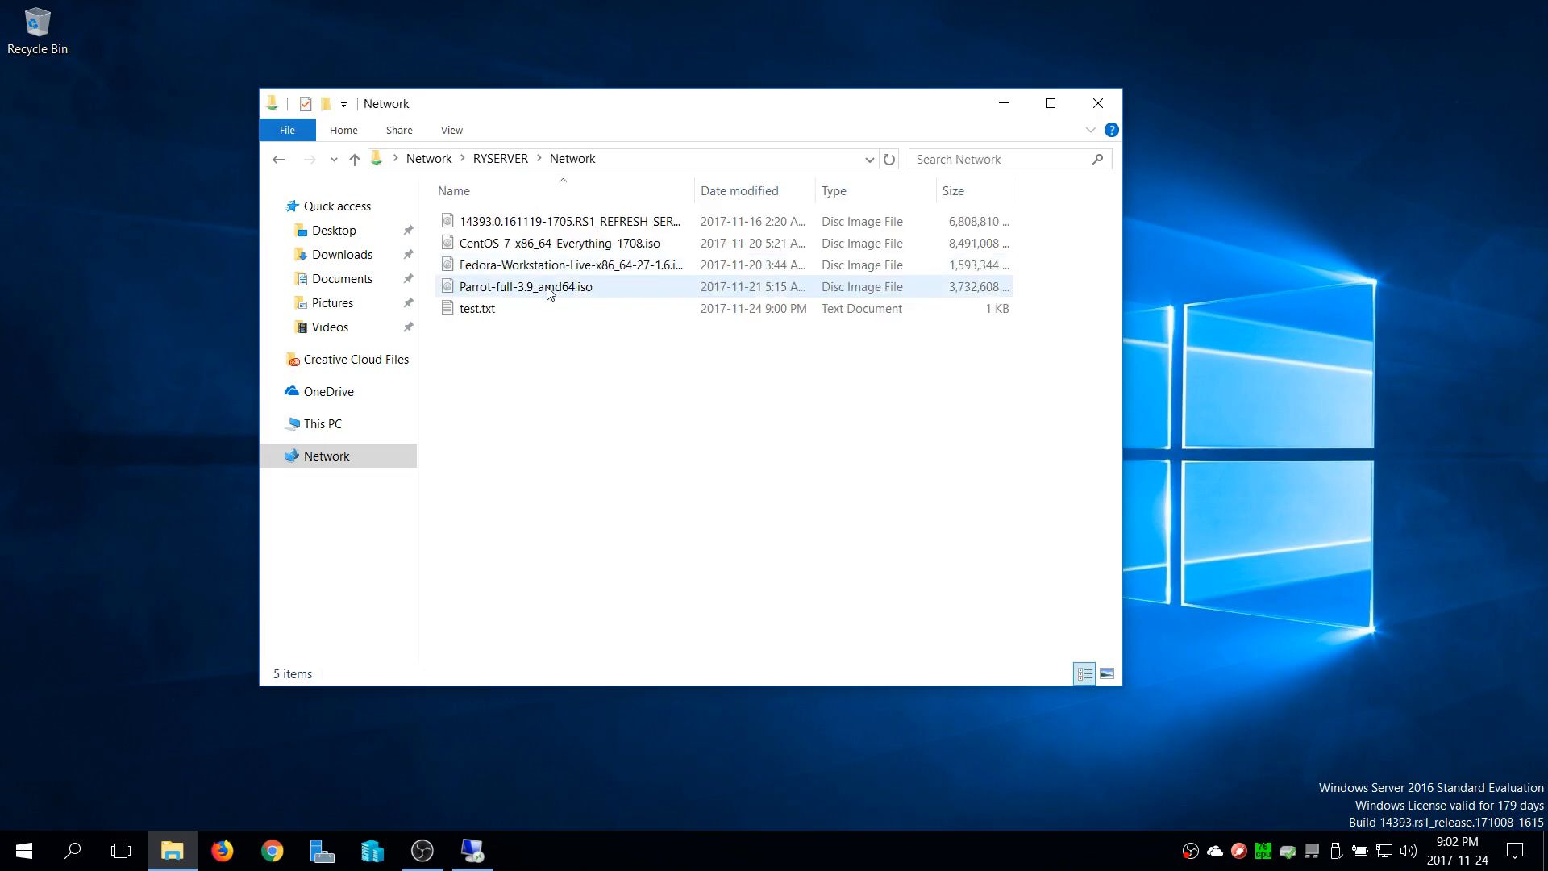
Examine the ISO files in the opened share, shift the folder window slightly, and clear the file selection
left_click(520, 244)
left_click(505, 290)
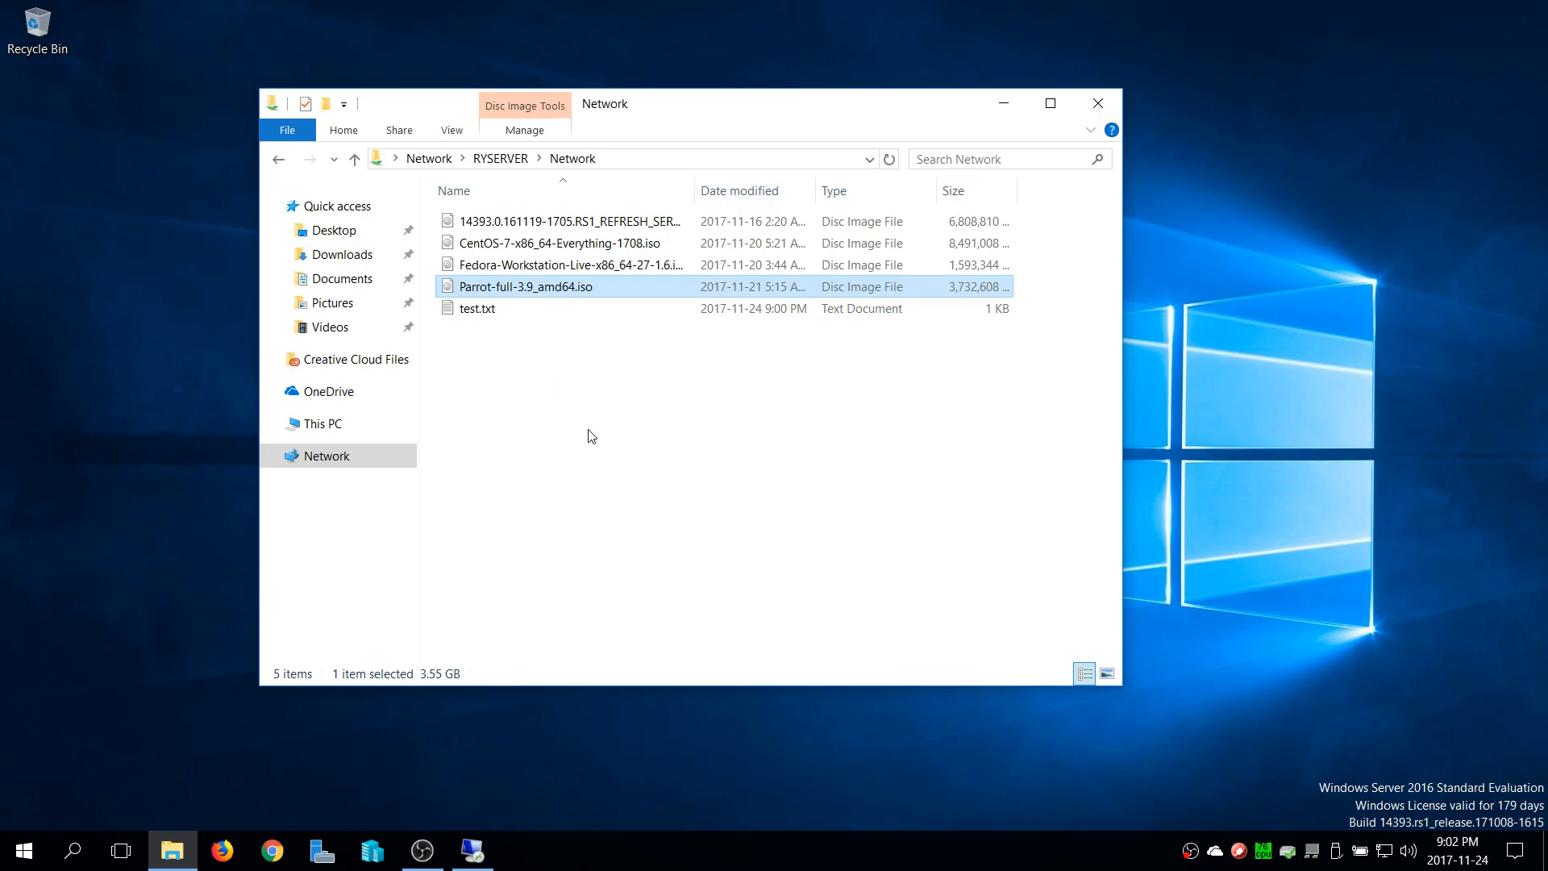
left_click_drag(691, 103, 602, 67)
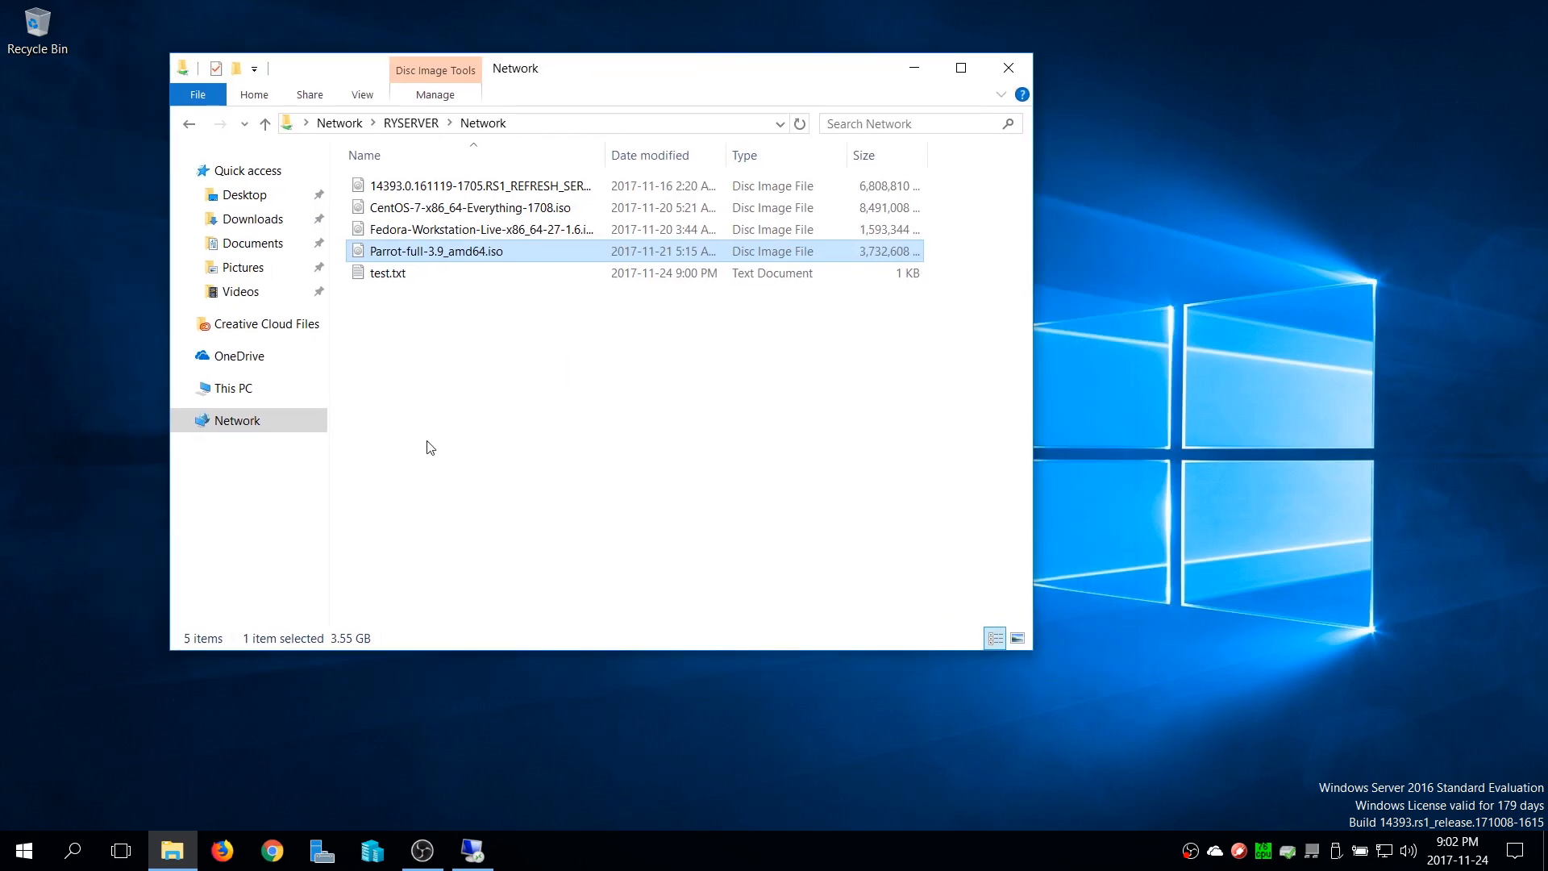
left_click(507, 362)
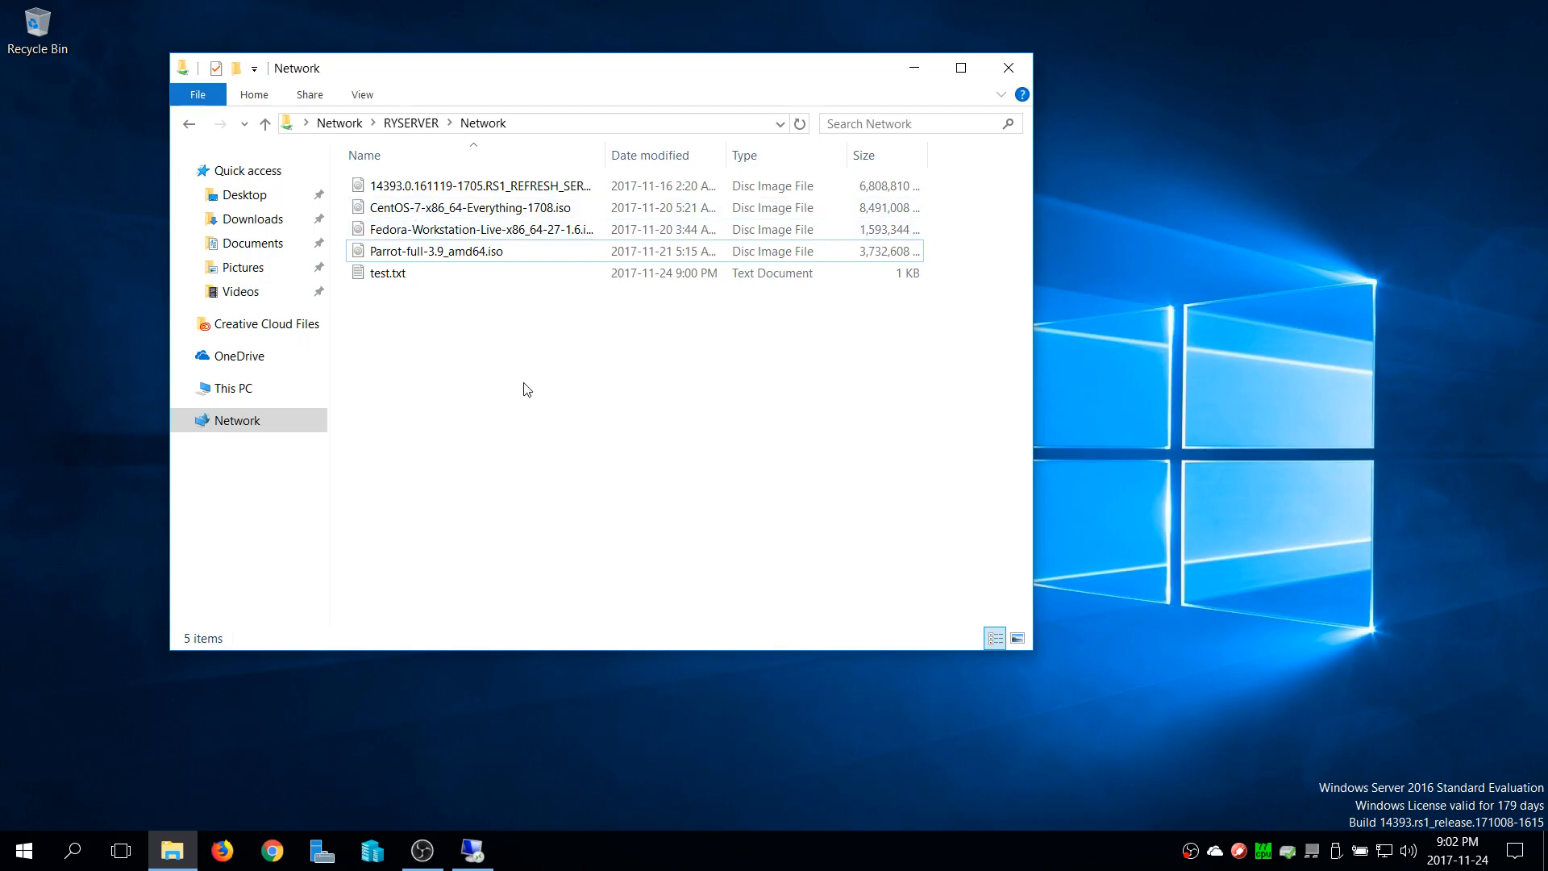
Close the share window, return to the RYSERVER remote session, and show This PC in File Explorer
left_click(1009, 68)
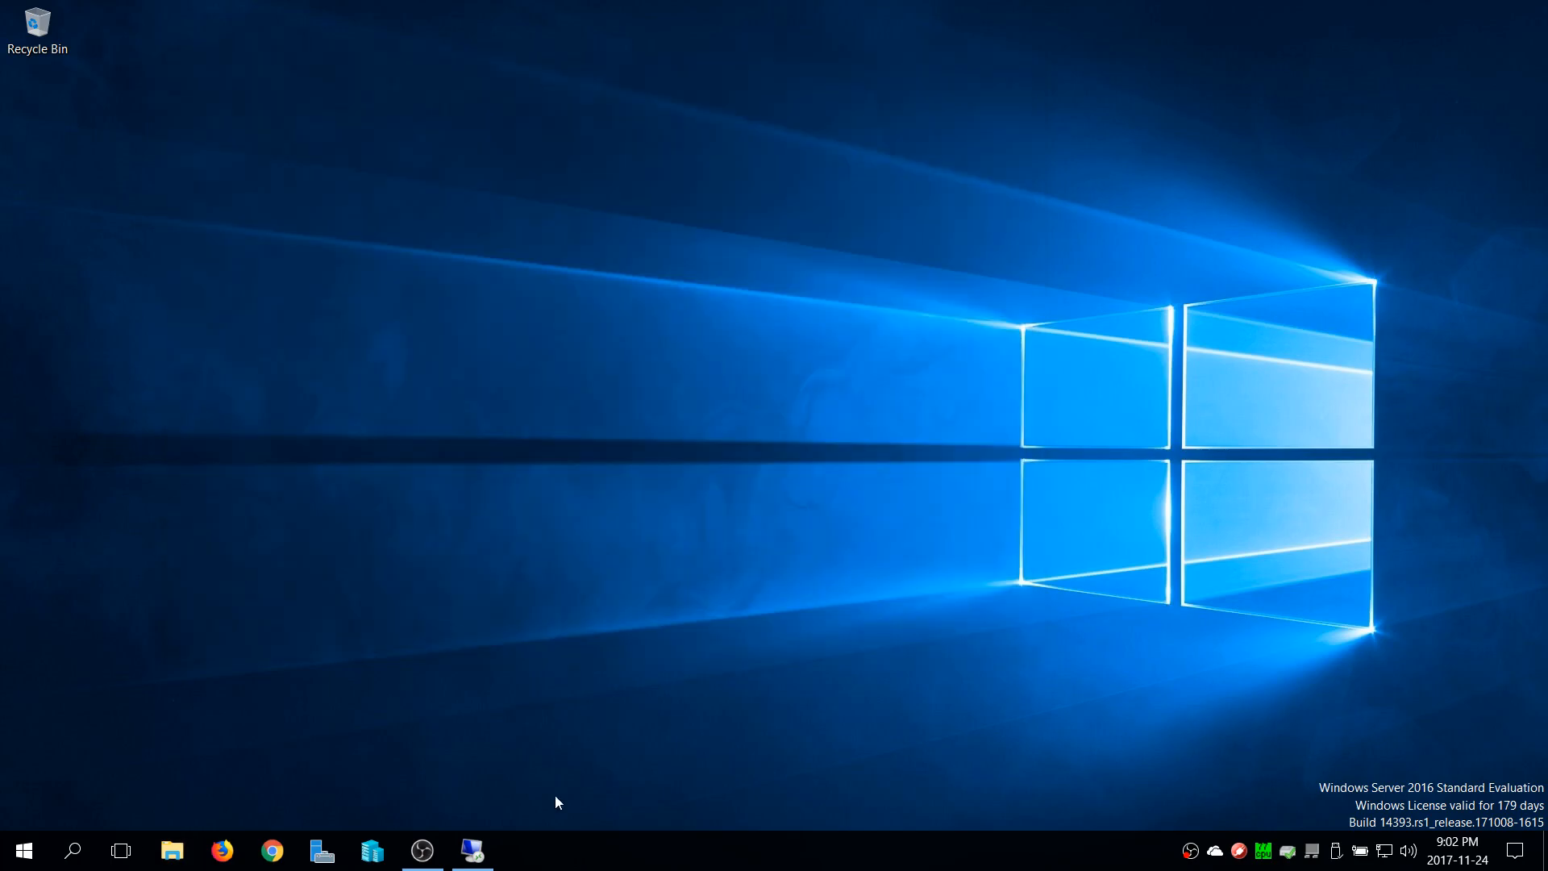
left_click(472, 851)
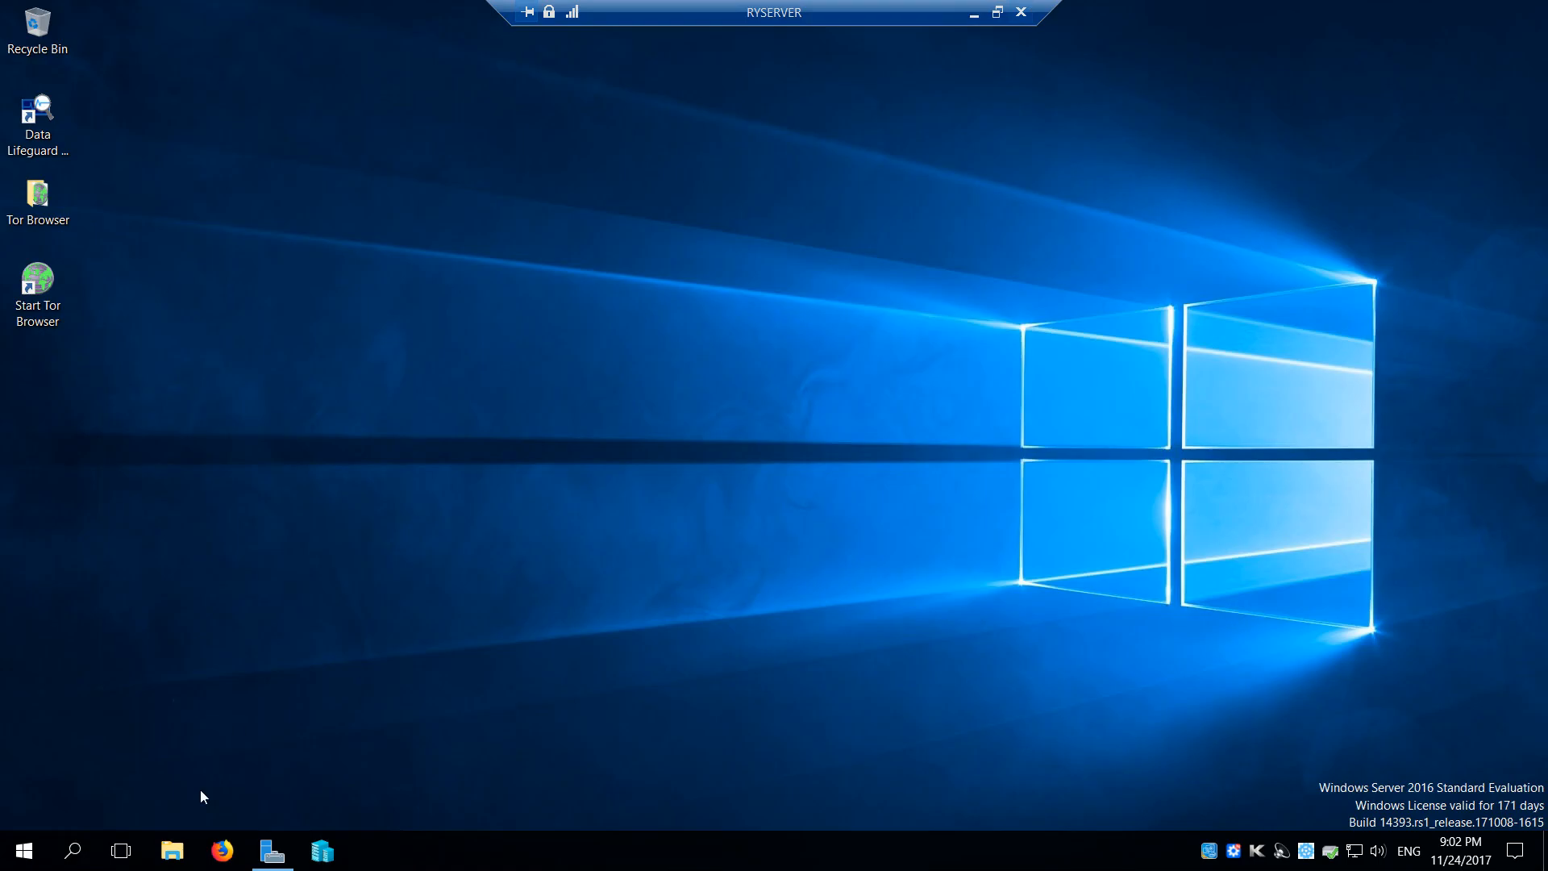
left_click(173, 852)
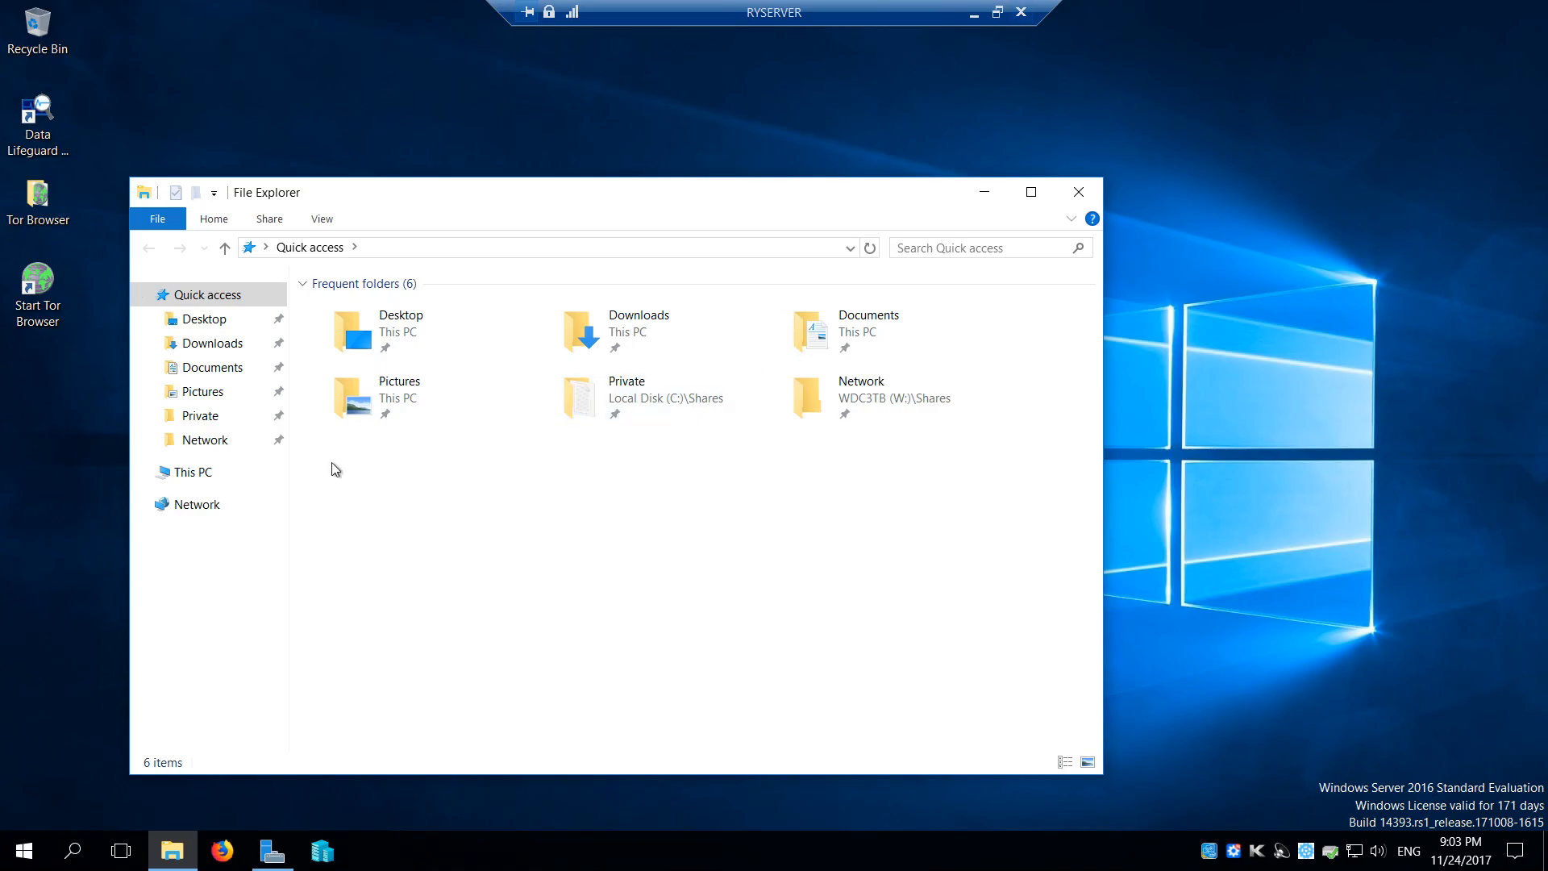
left_click(203, 481)
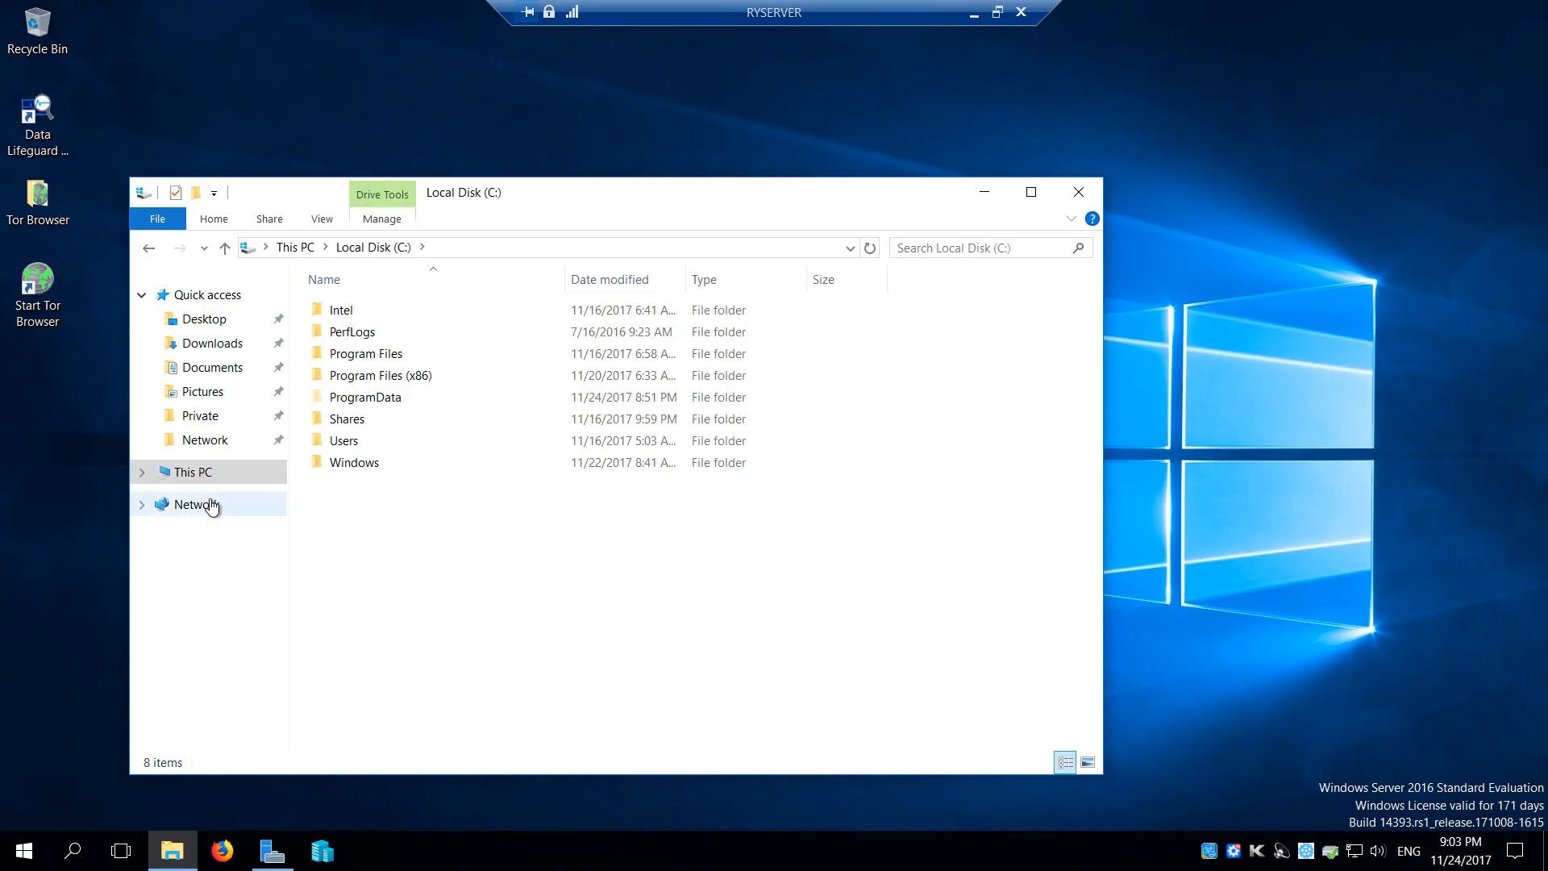
left_click(194, 472)
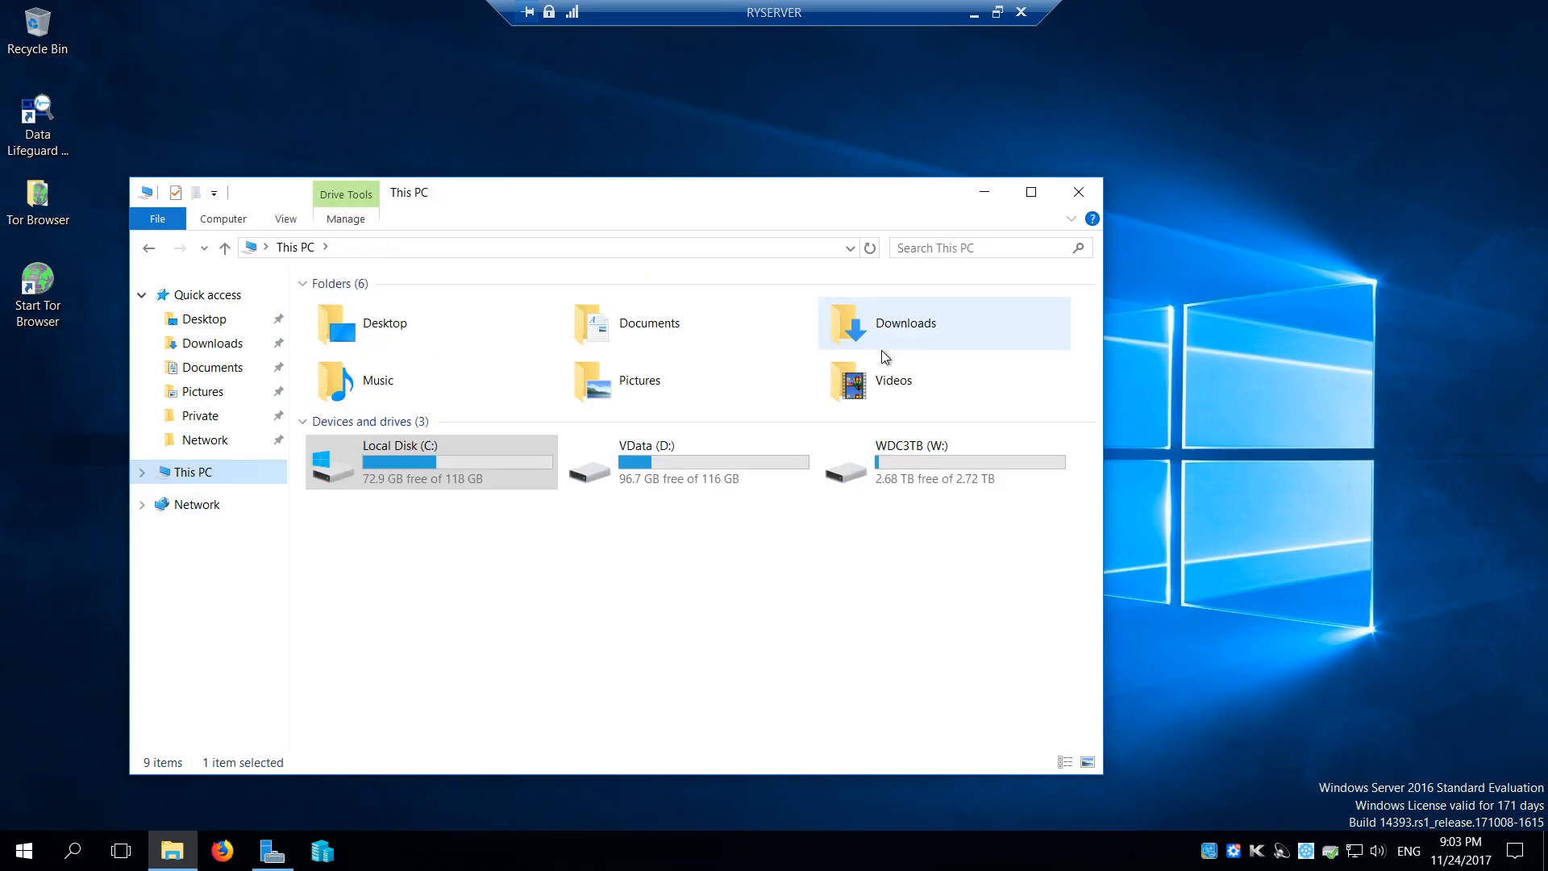
Enable advanced sharing for the server's Documents folder and name the share Documents-RYSERVER
left_click(647, 332)
right_click(643, 327)
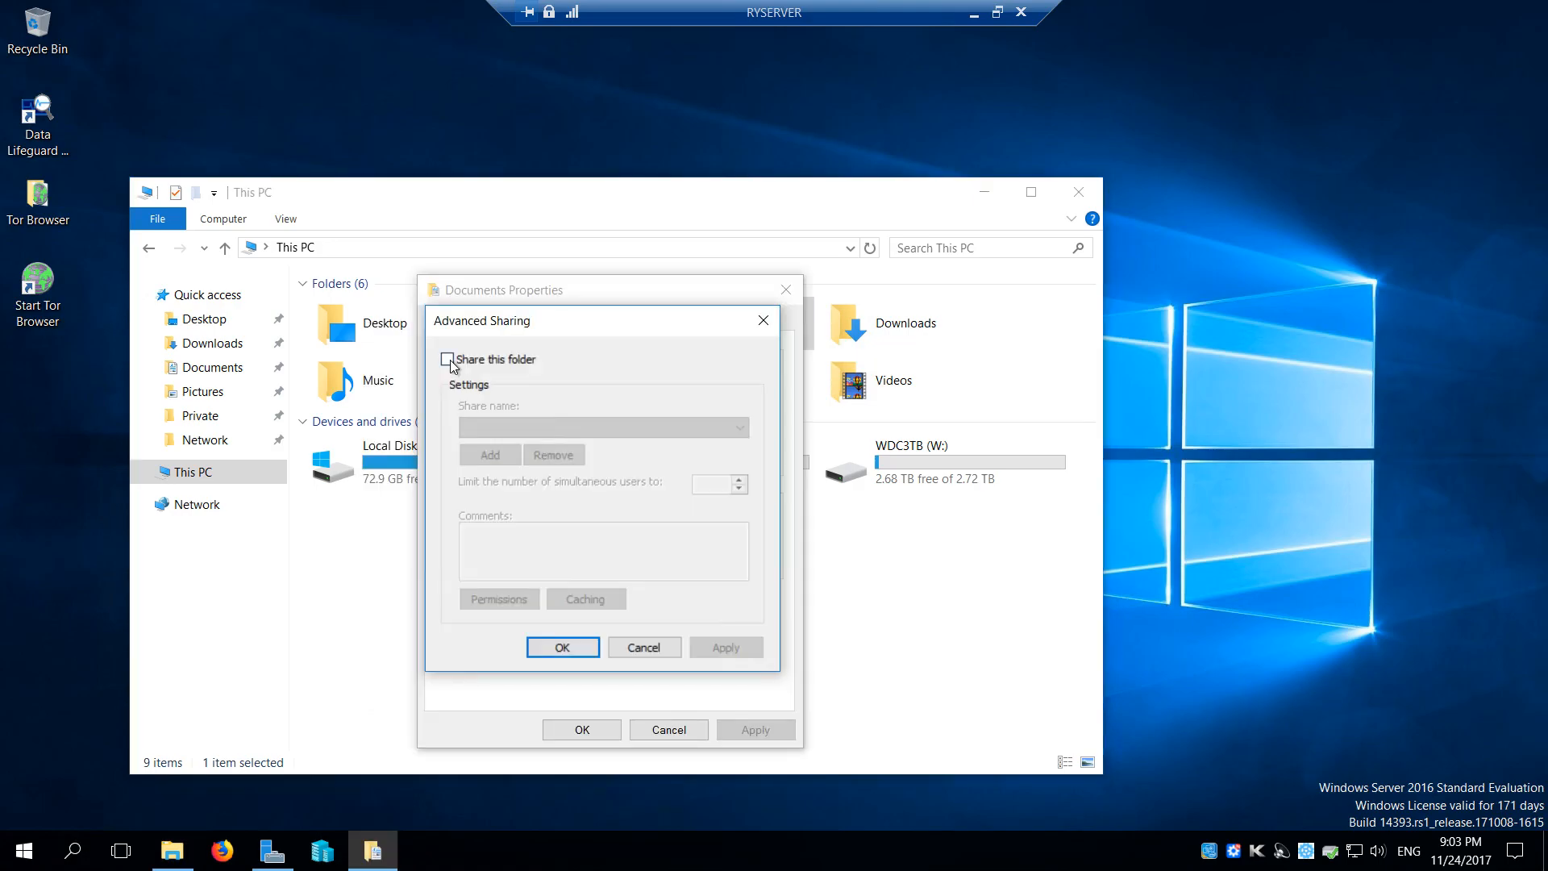
left_click(448, 361)
left_click(534, 428)
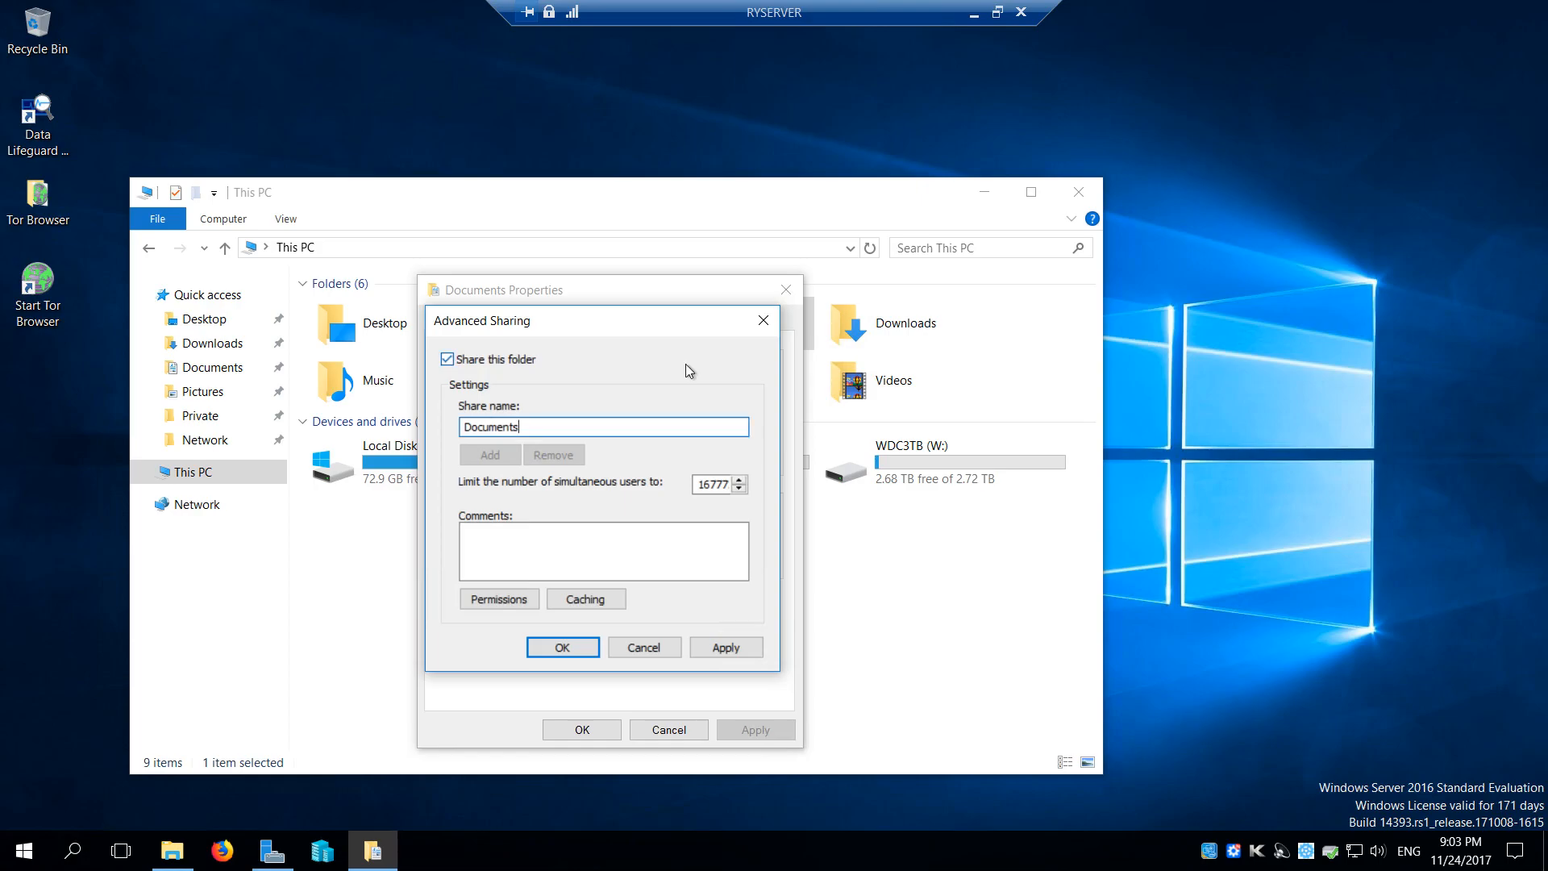
type("-")
type("RYSERVER")
Add the RYLAB\Administrator user account to the share permissions of Documents-RYSERVER
left_click(509, 601)
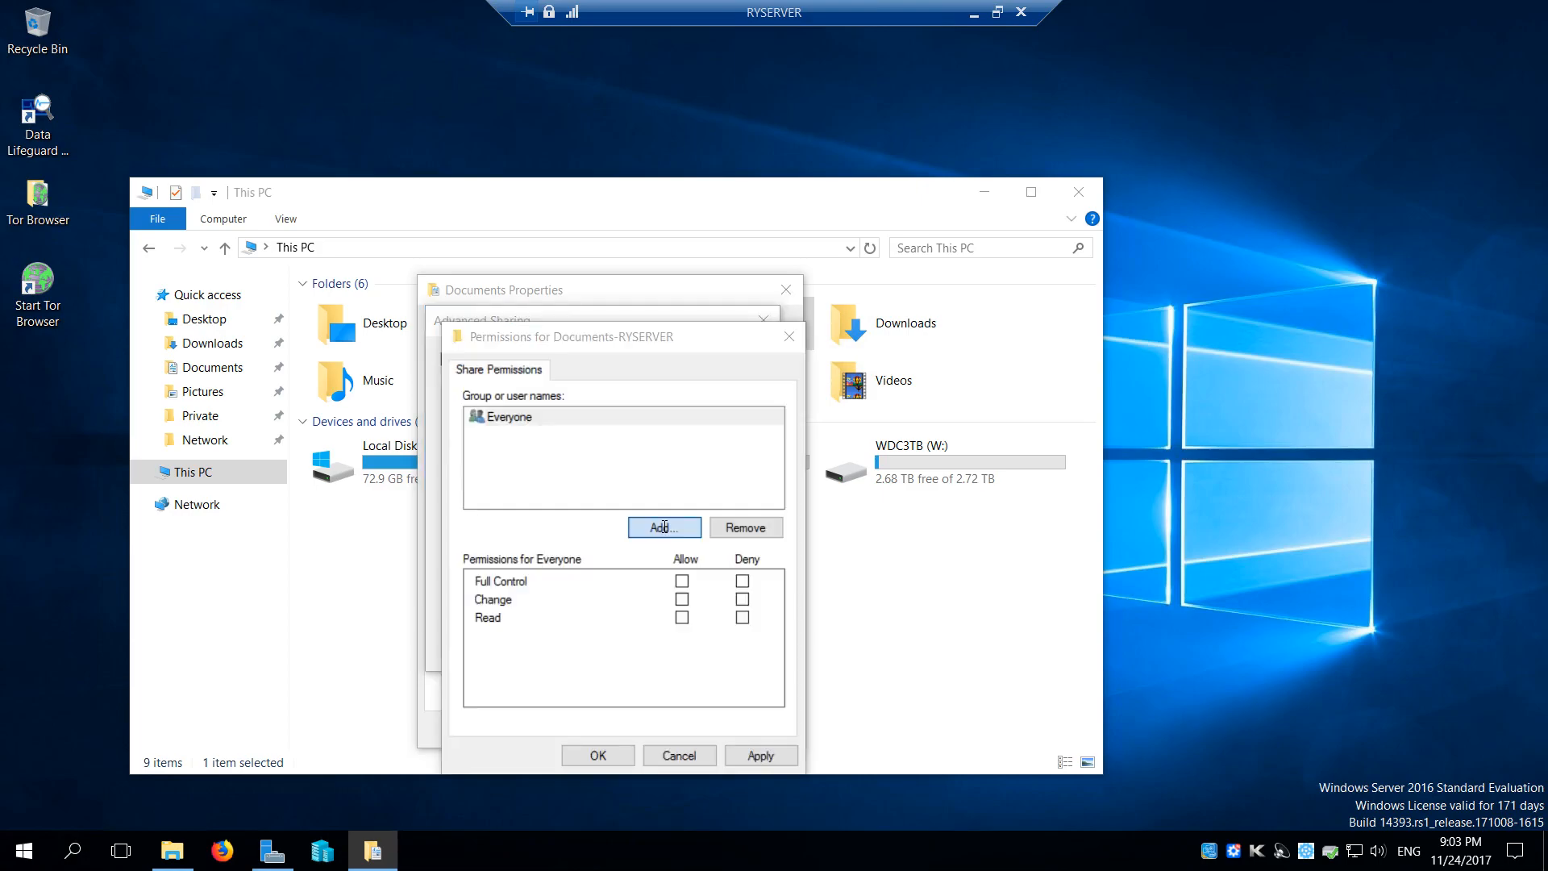
left_click(663, 526)
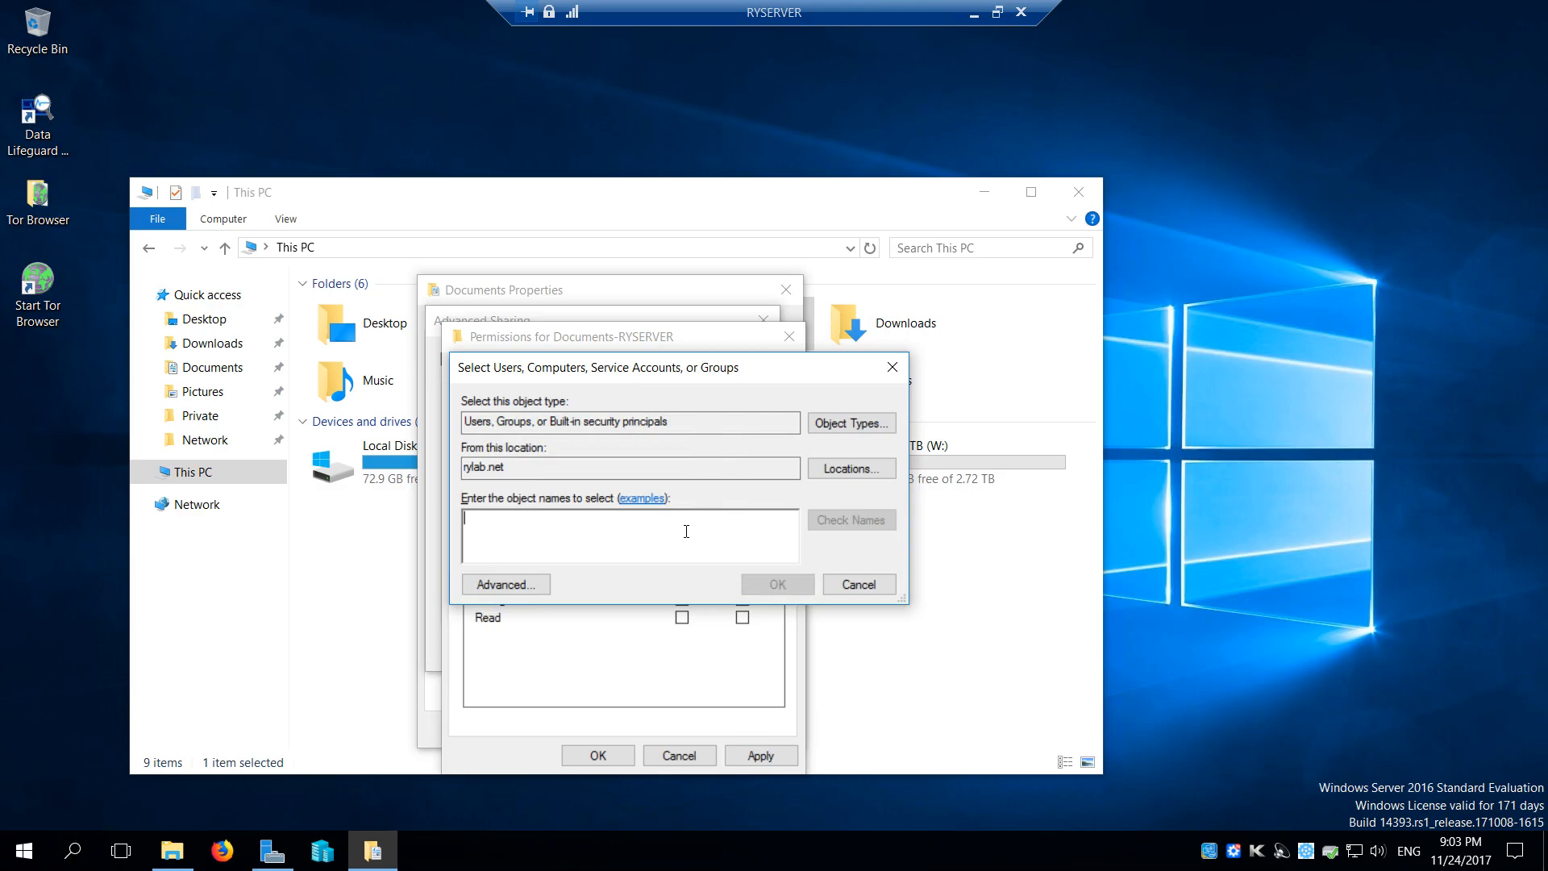
type("RYLAB\\A")
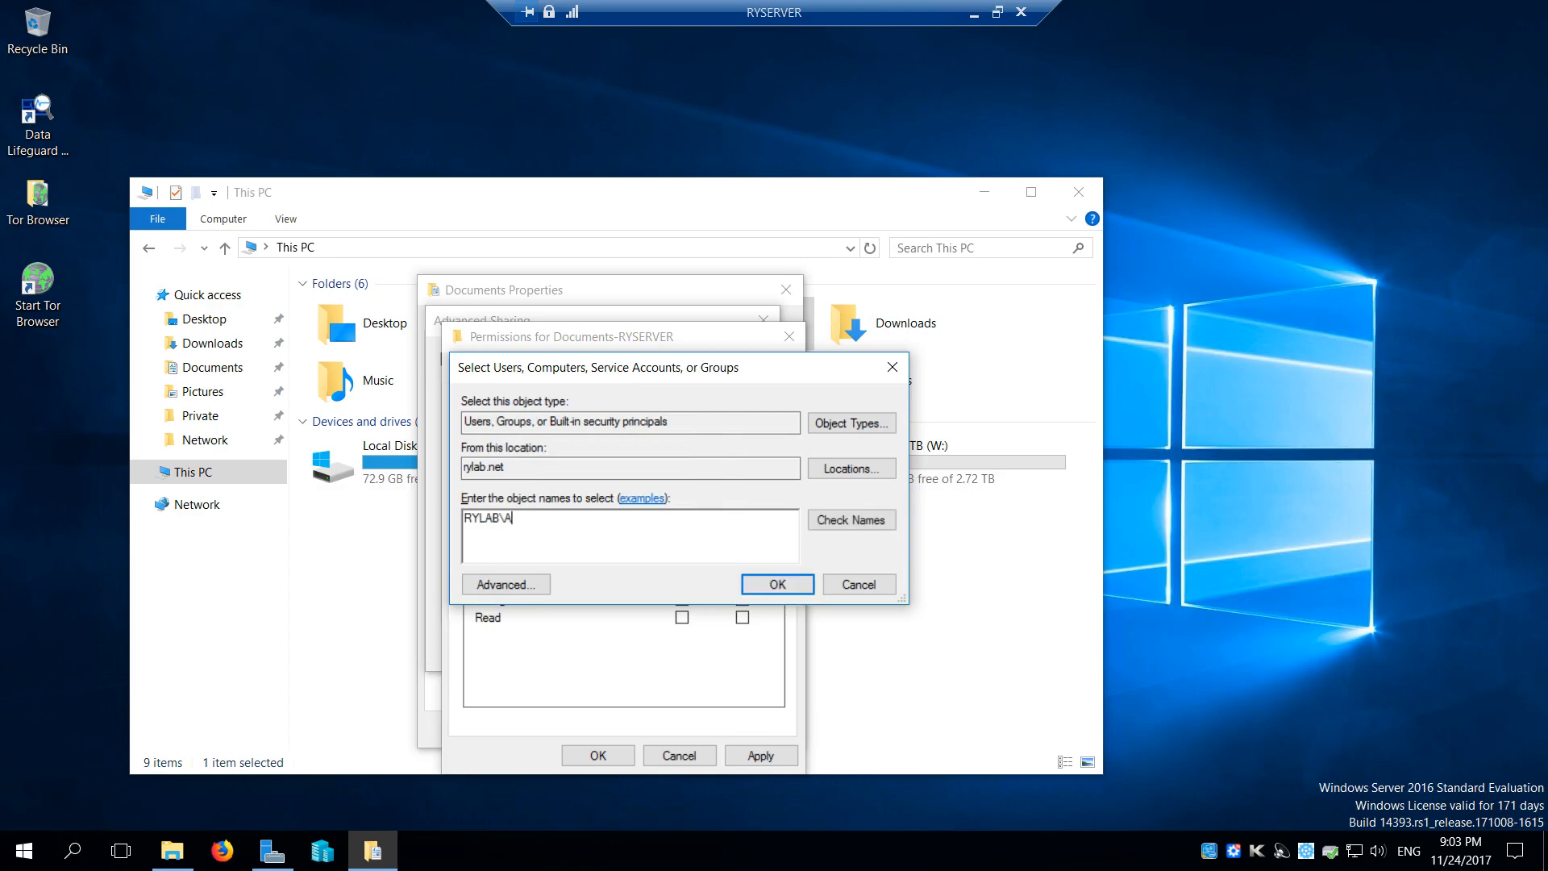
type("dministrator")
key("Return")
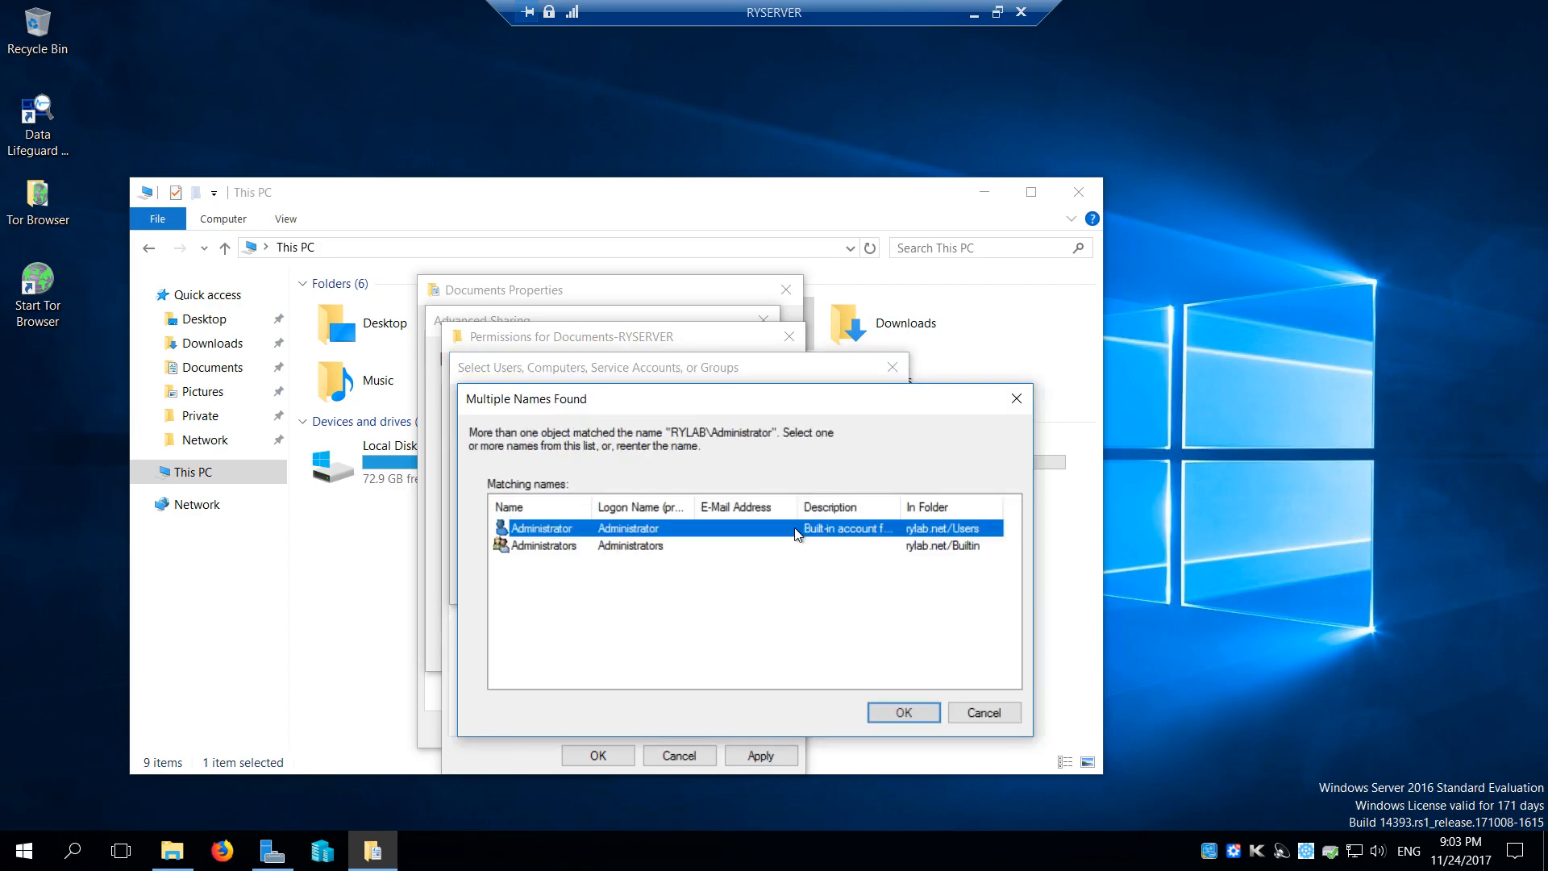
double_click(796, 534)
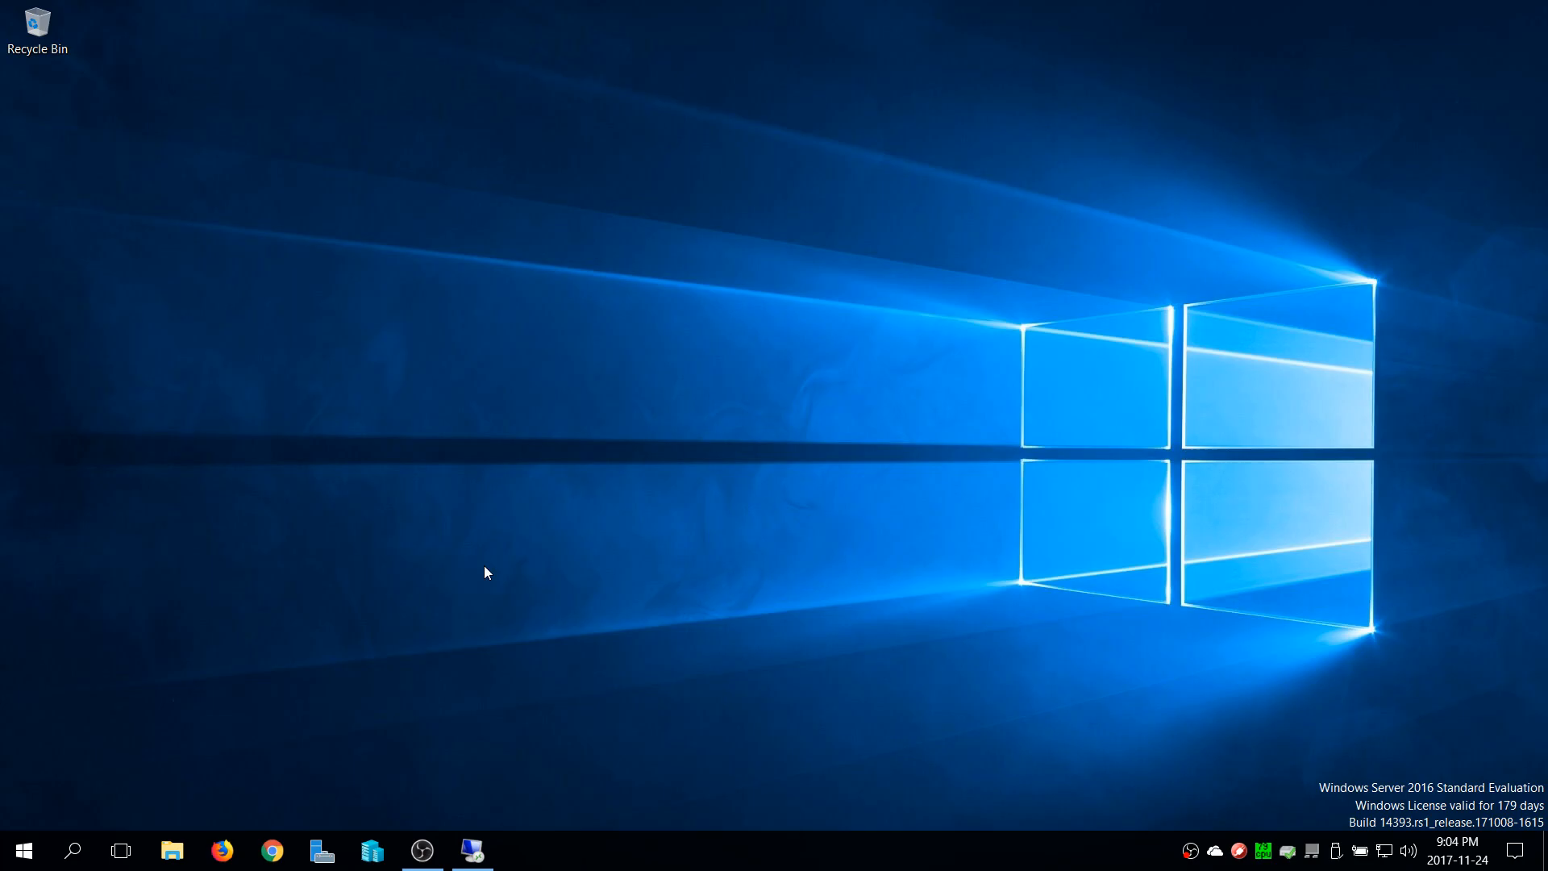
Open File Explorer on the local computer and browse its Network location
key("super+e")
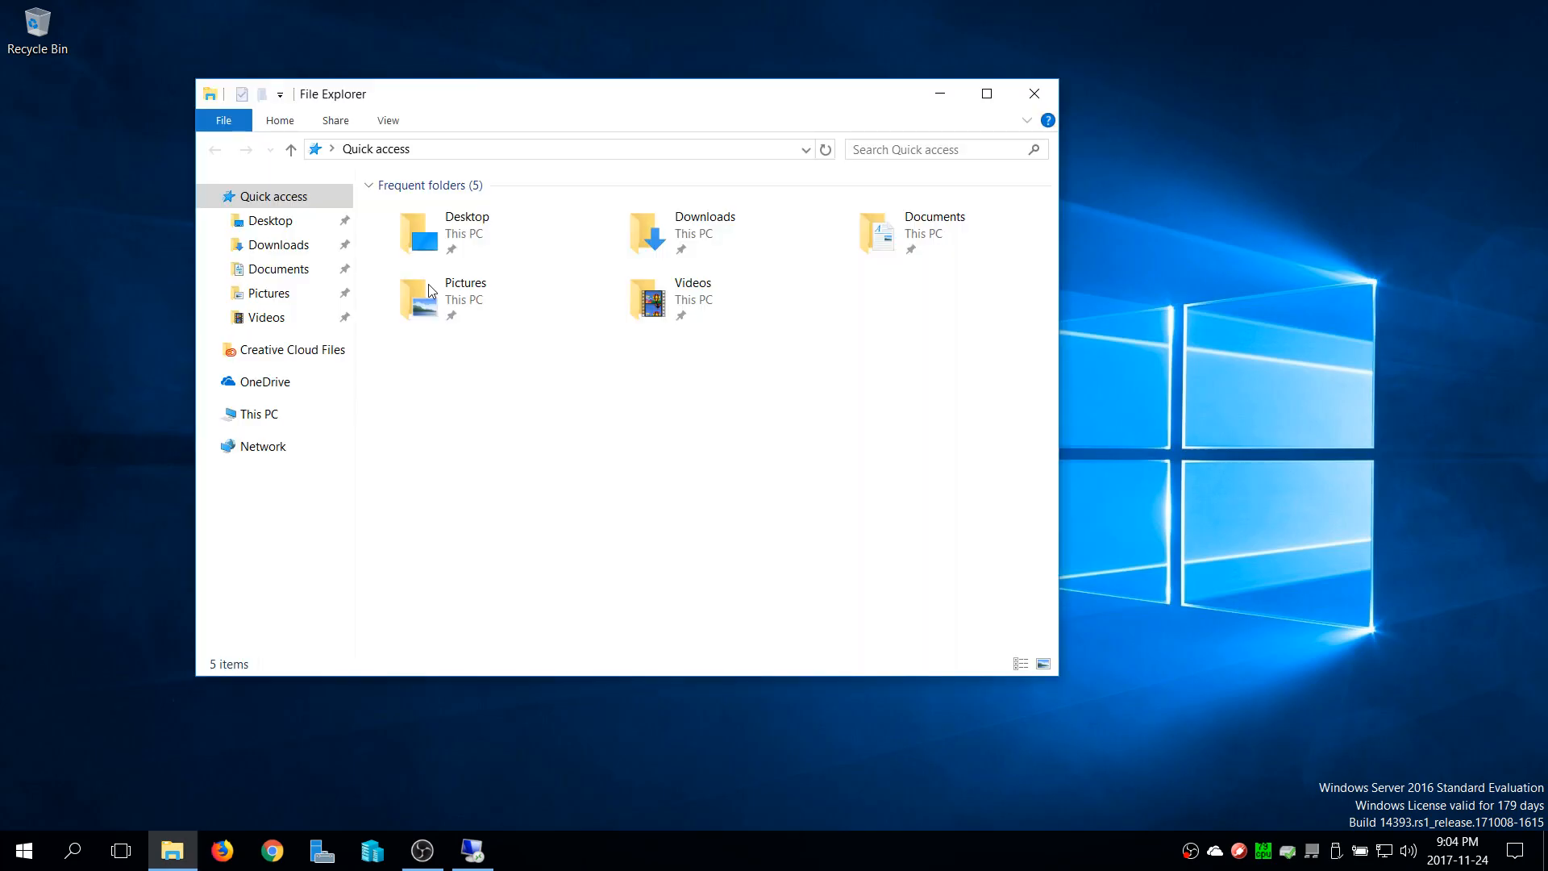
left_click(257, 448)
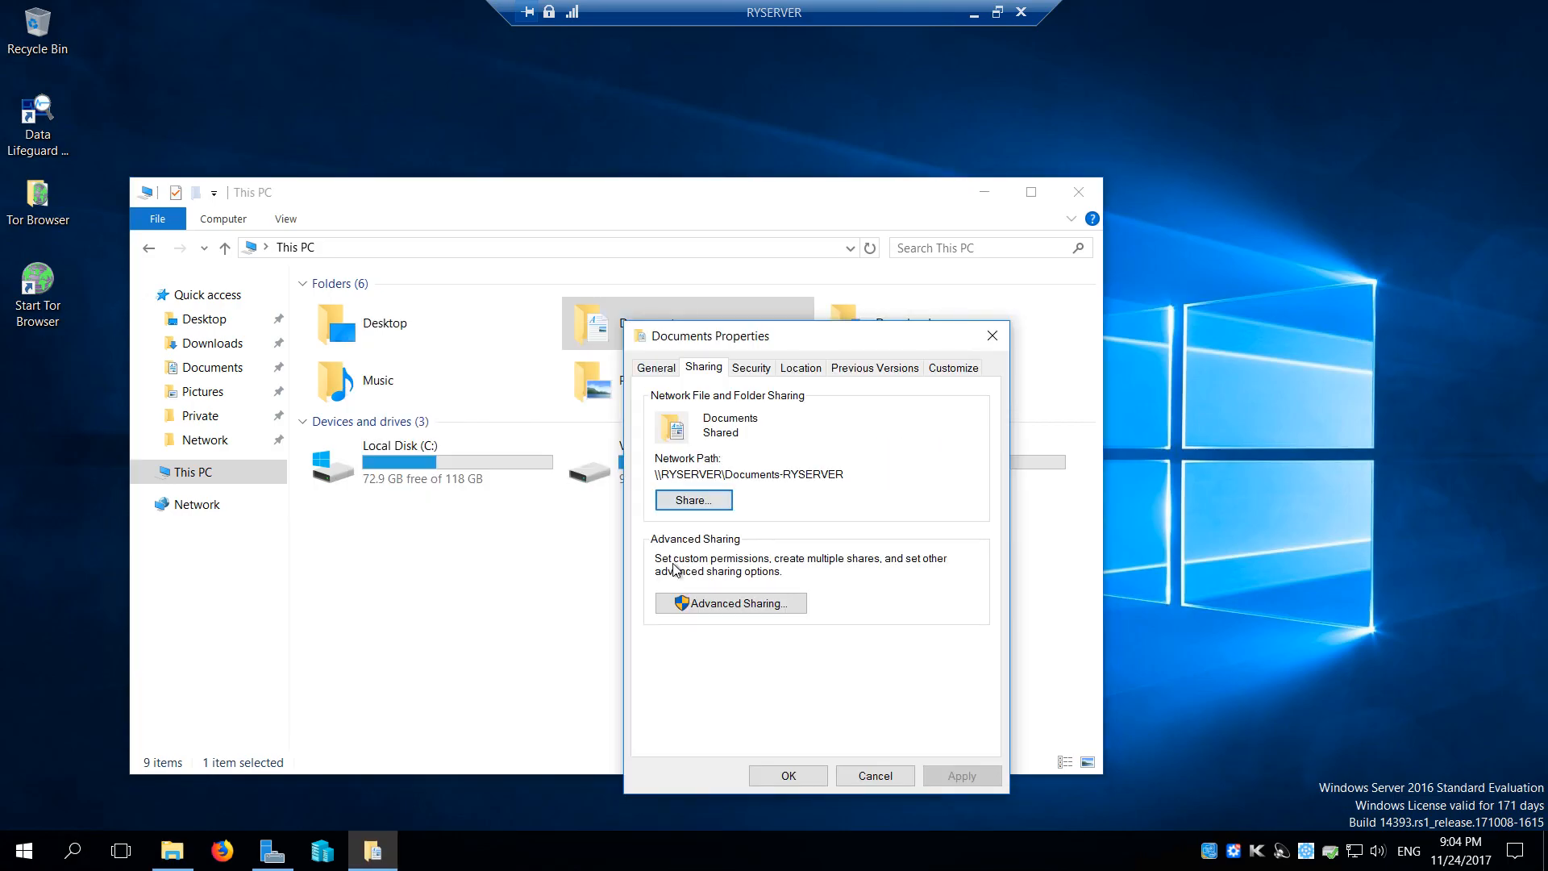
Stop sharing the server's Documents folder through its advanced sharing settings
left_click(789, 694)
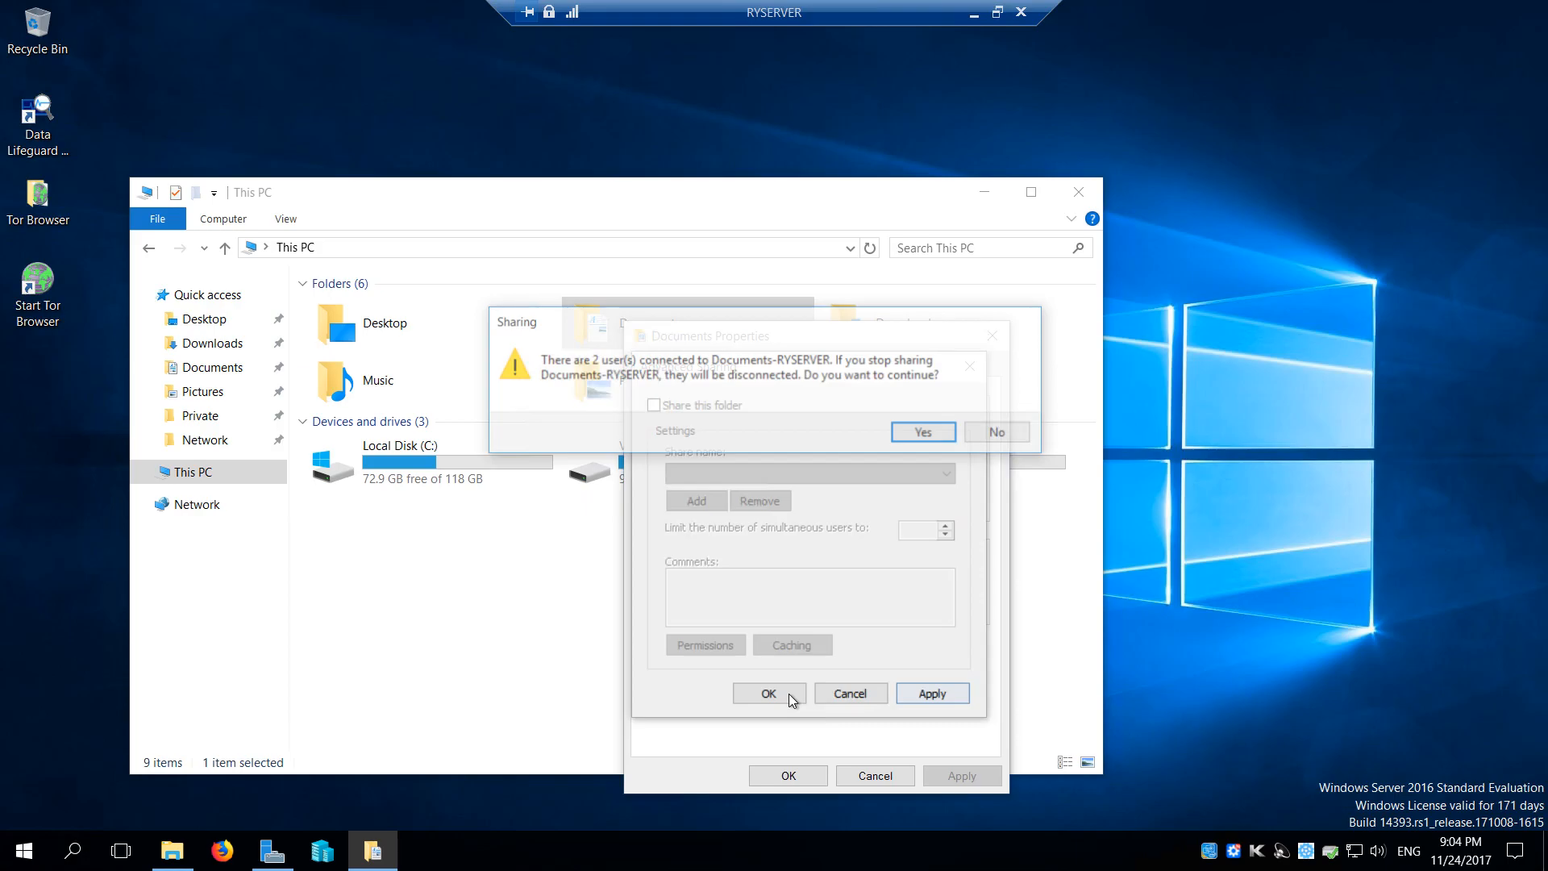